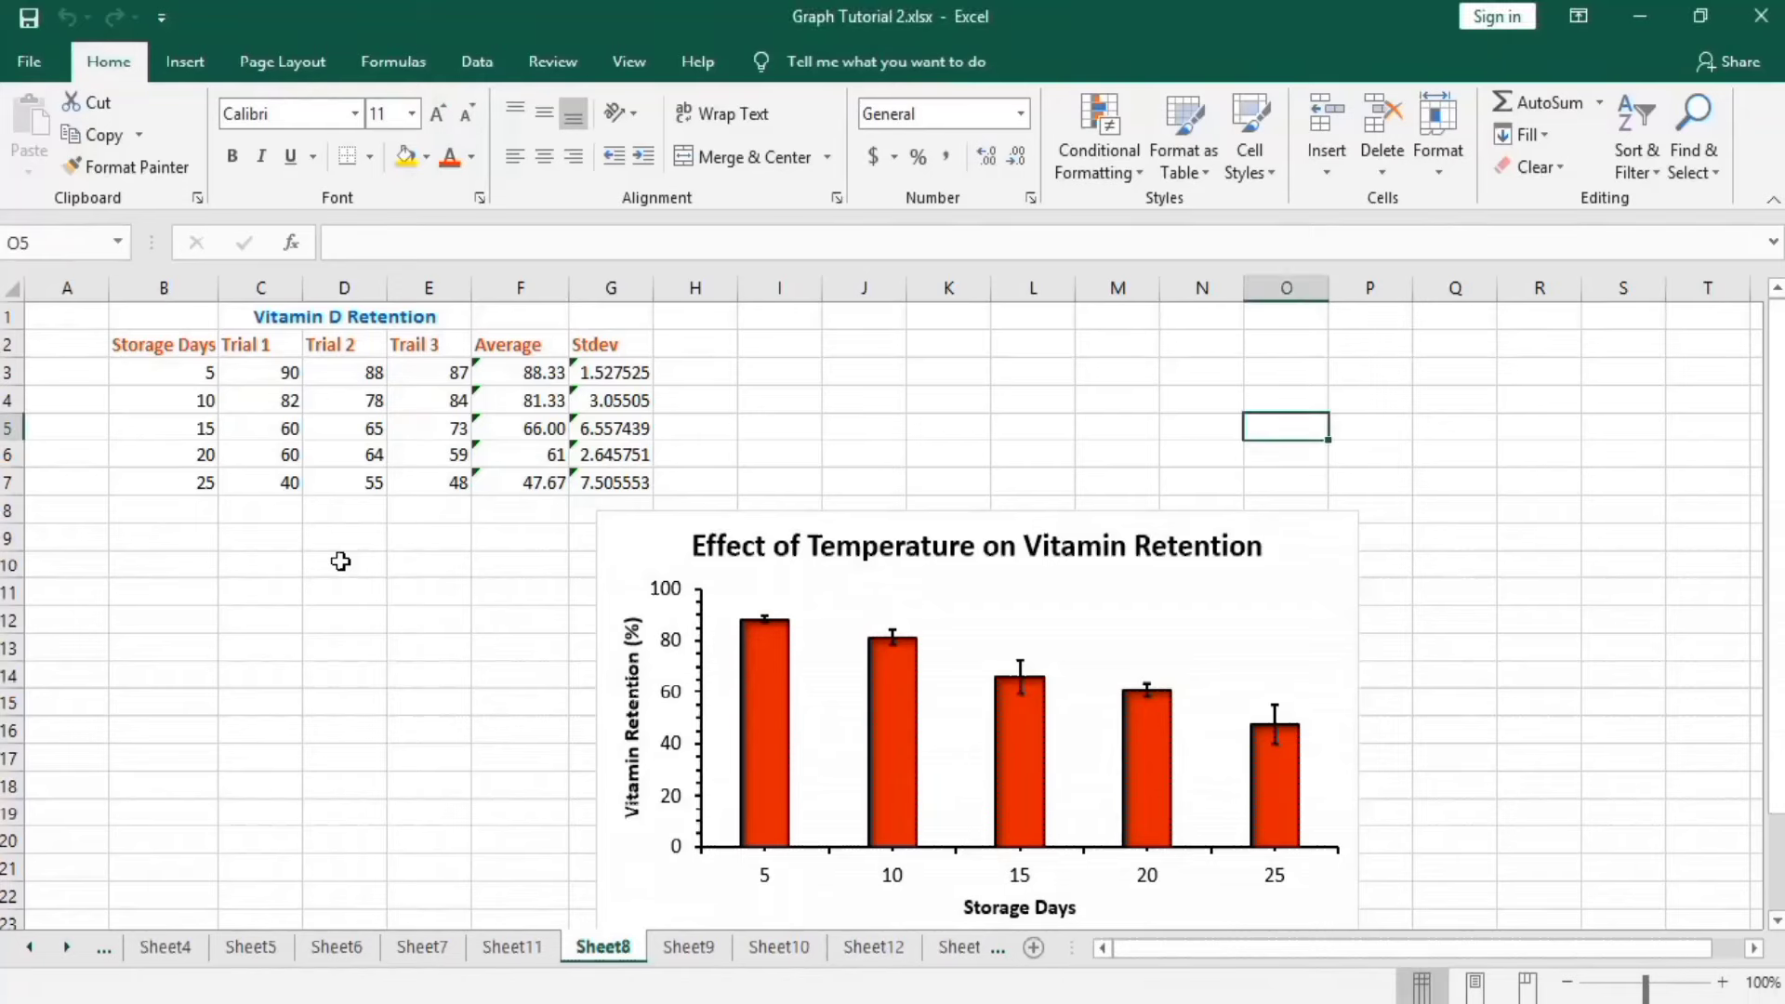
Step: On Sheet9 add an Average heading in F3 beside the trial columns
left_click(765, 618)
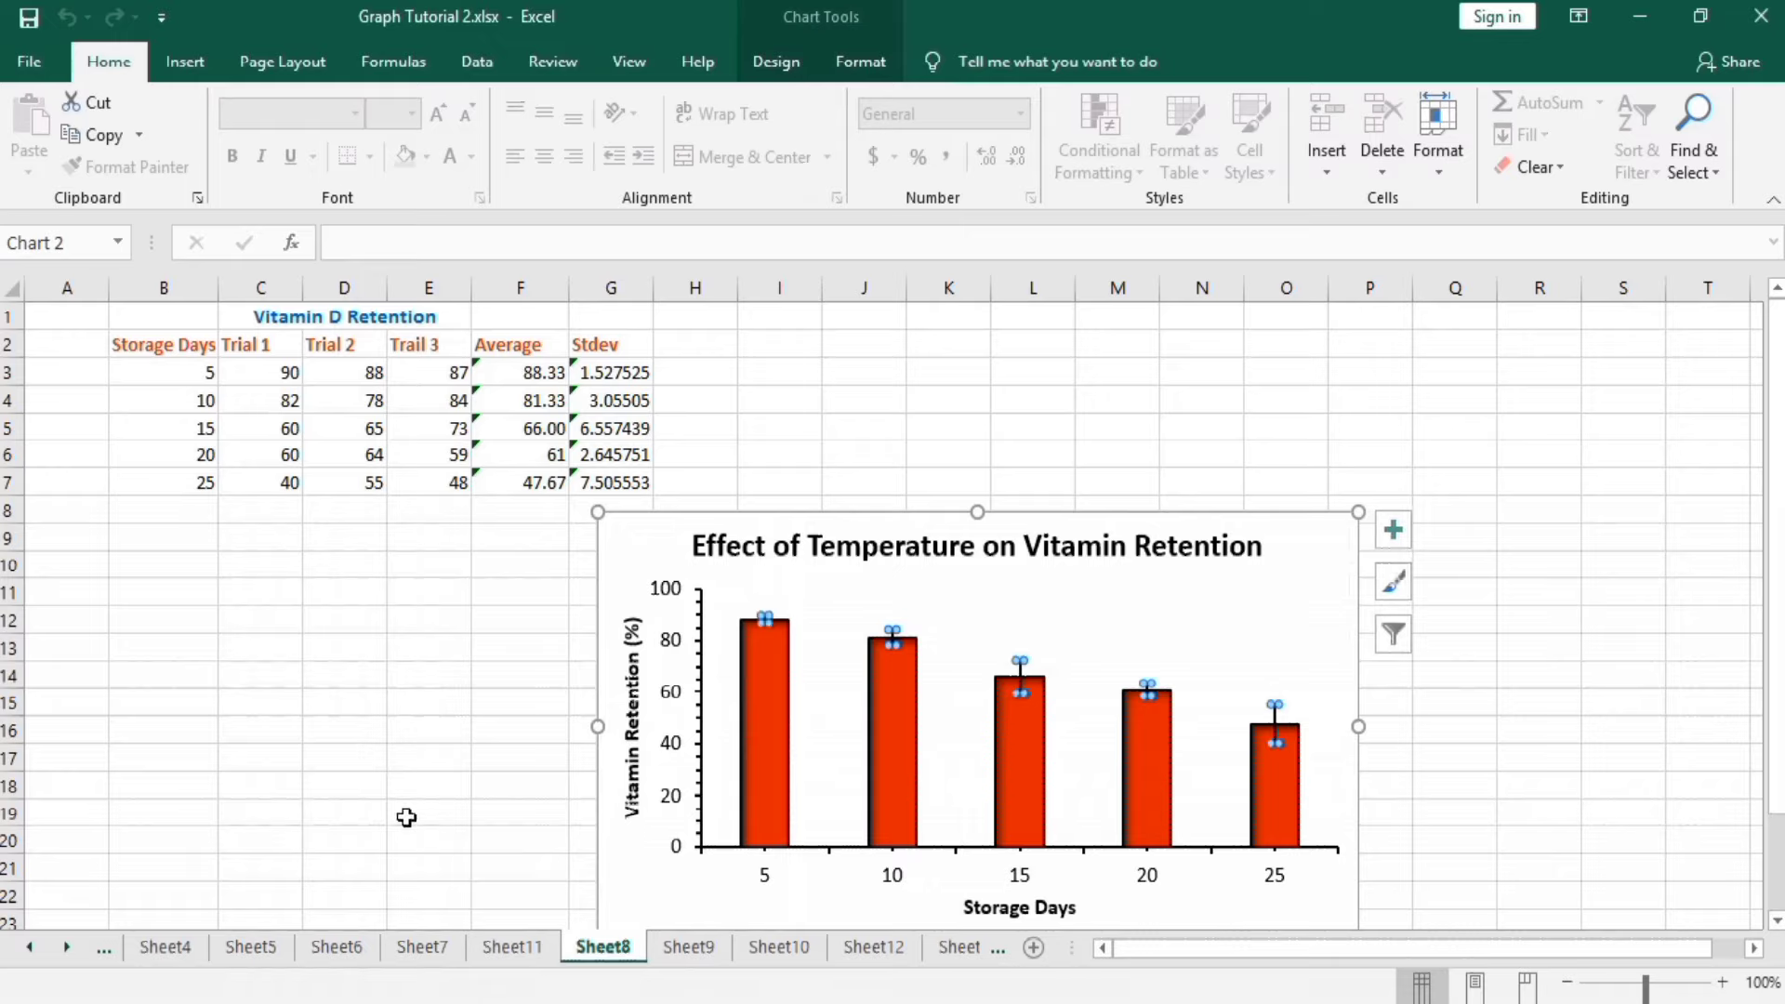
left_click(677, 949)
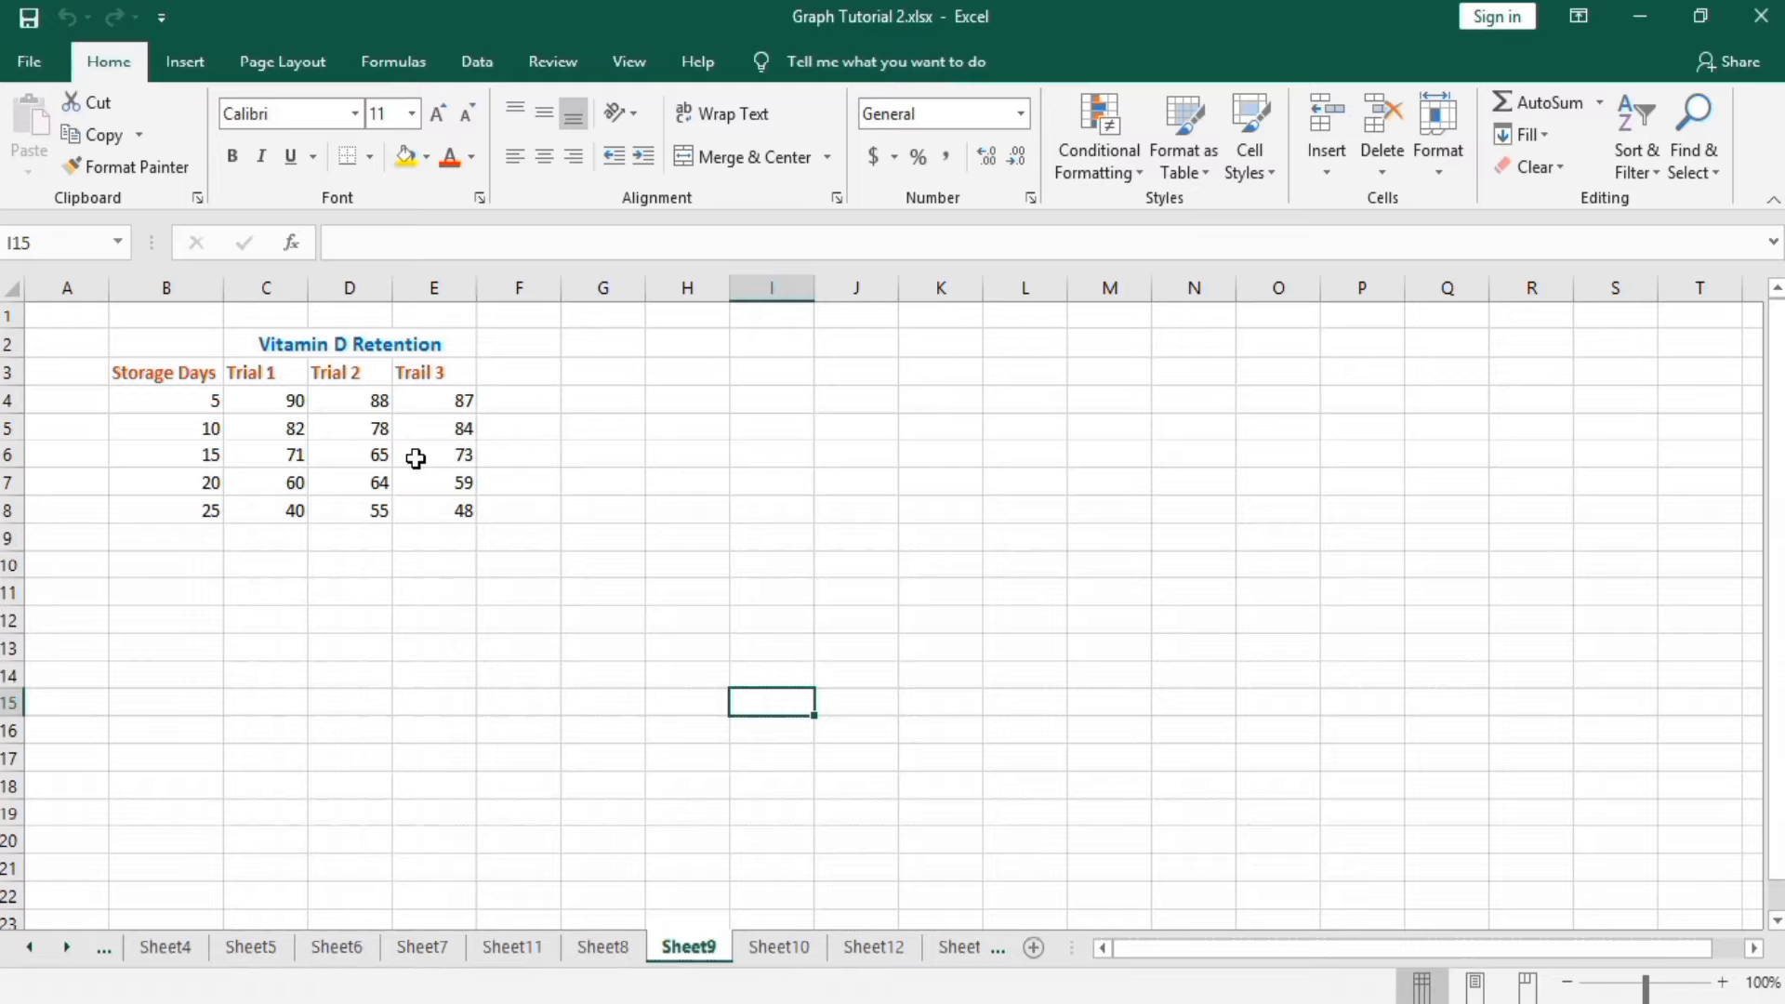
left_click(505, 370)
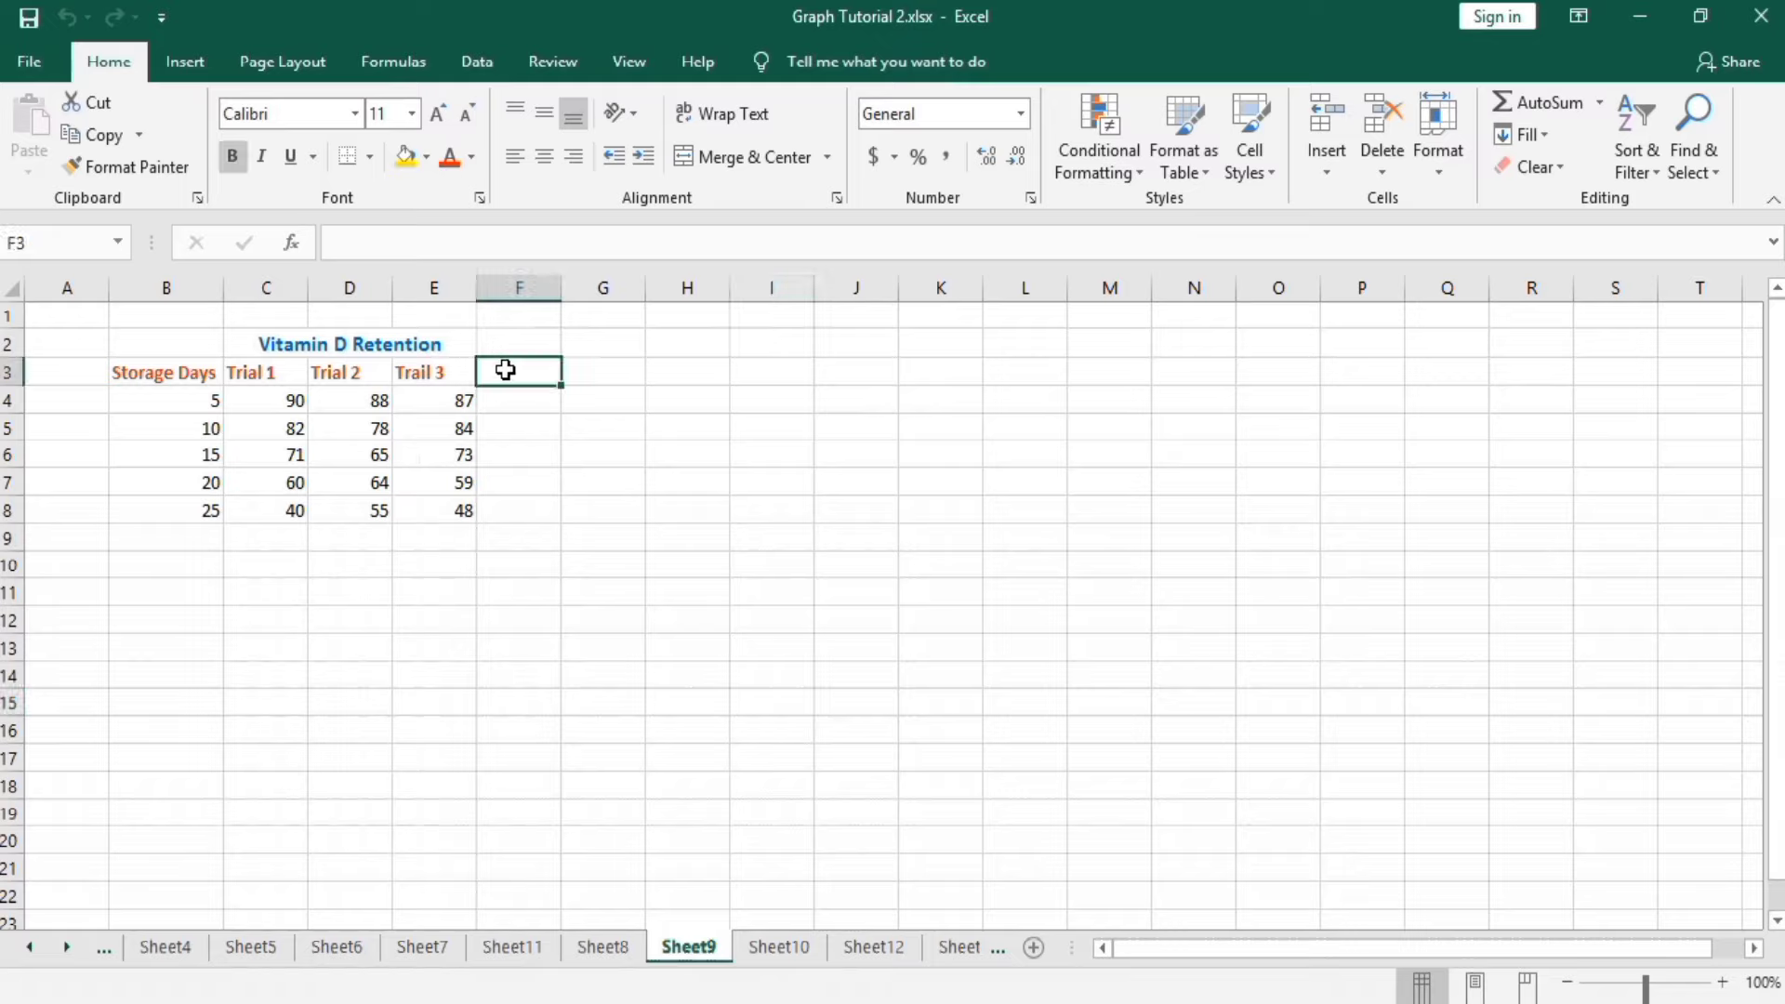
type("Avera")
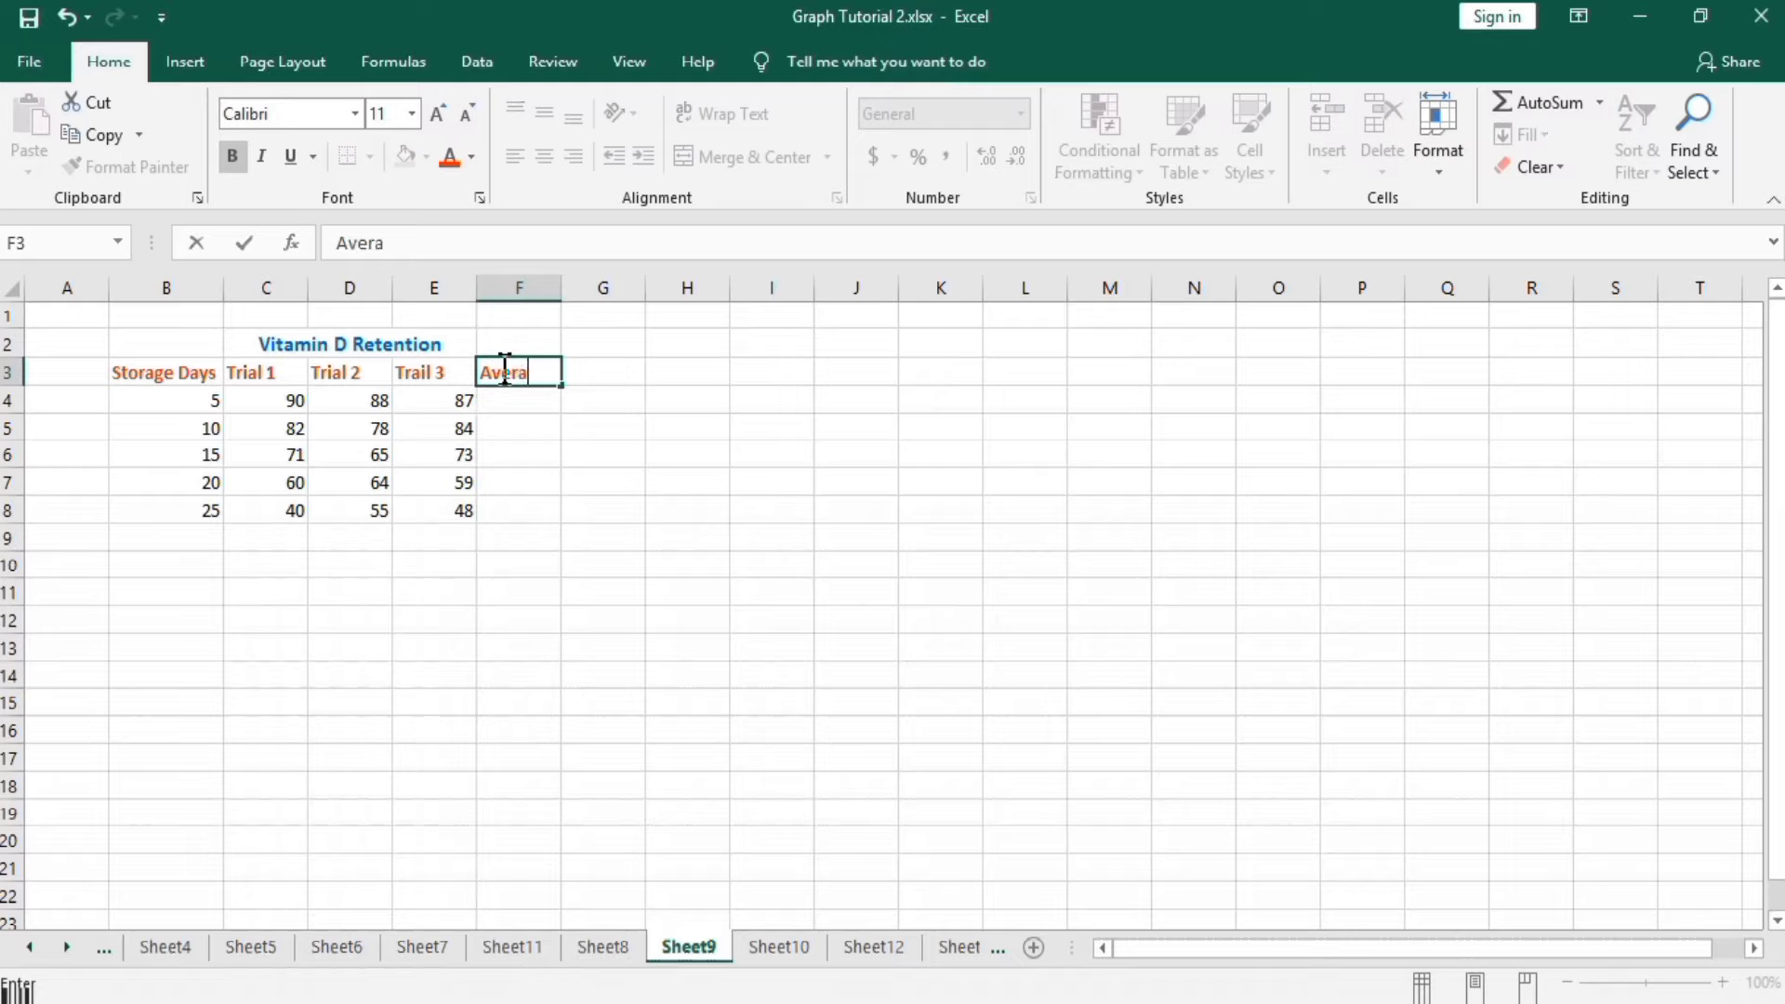
type("ge")
left_click(503, 402)
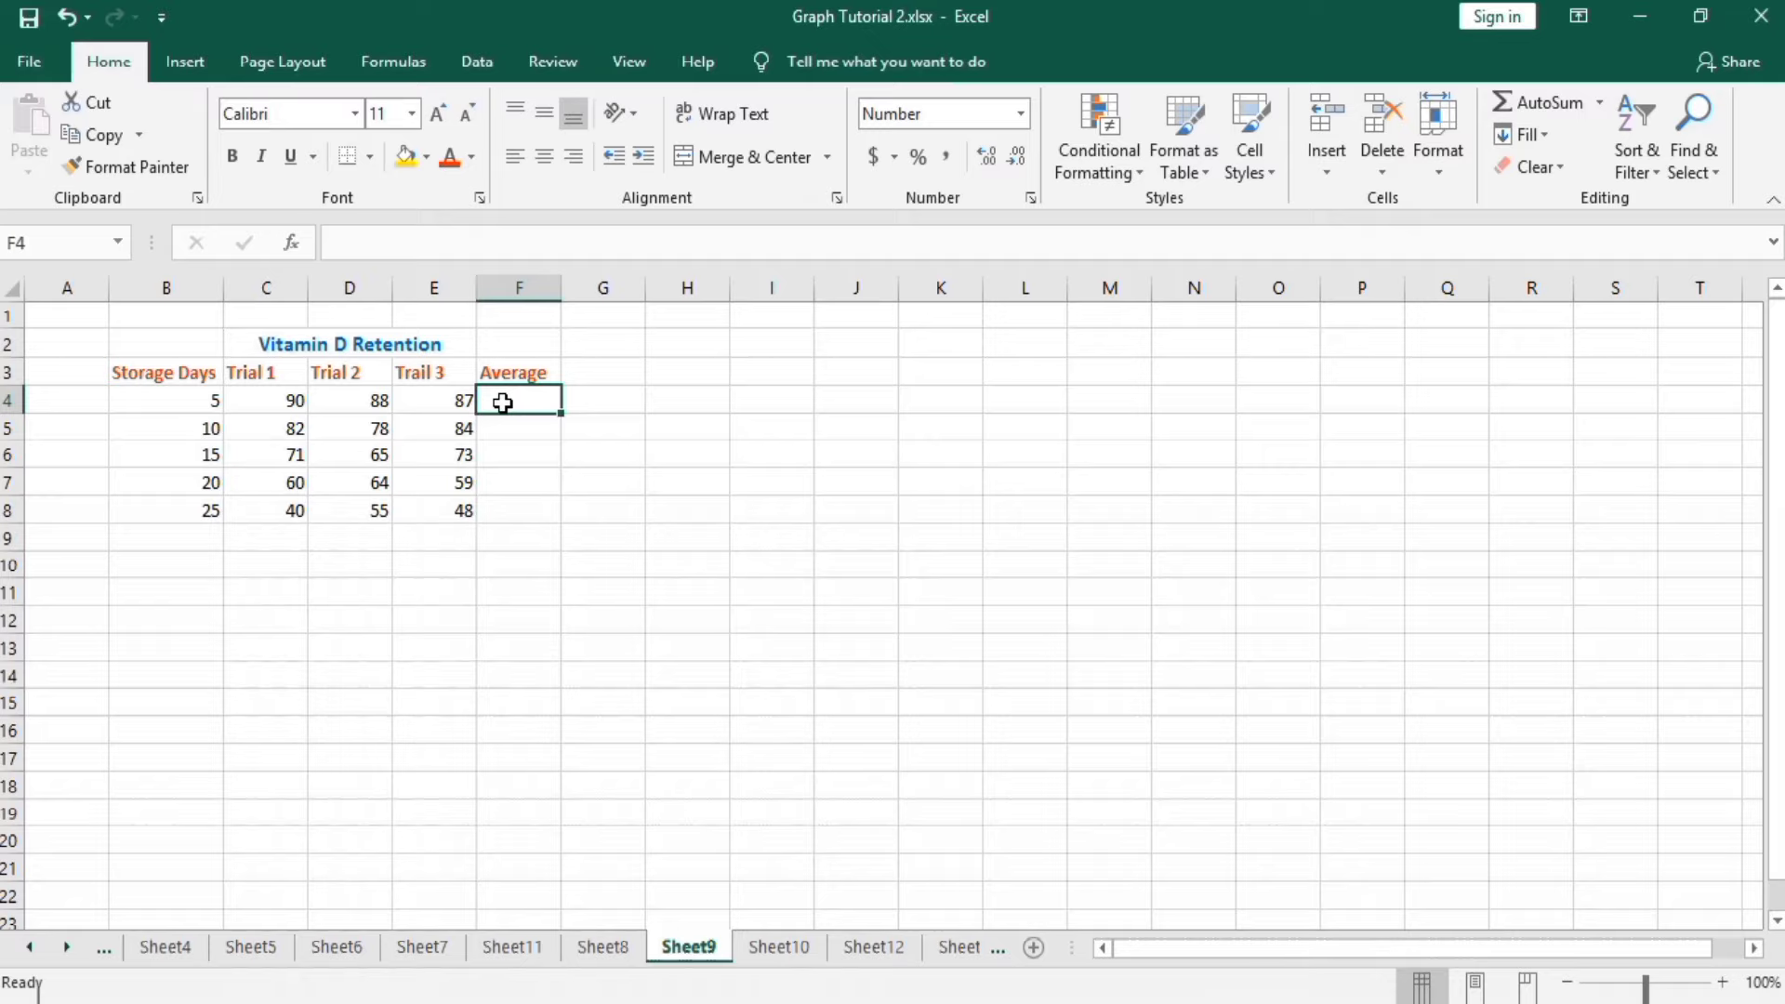
type("=")
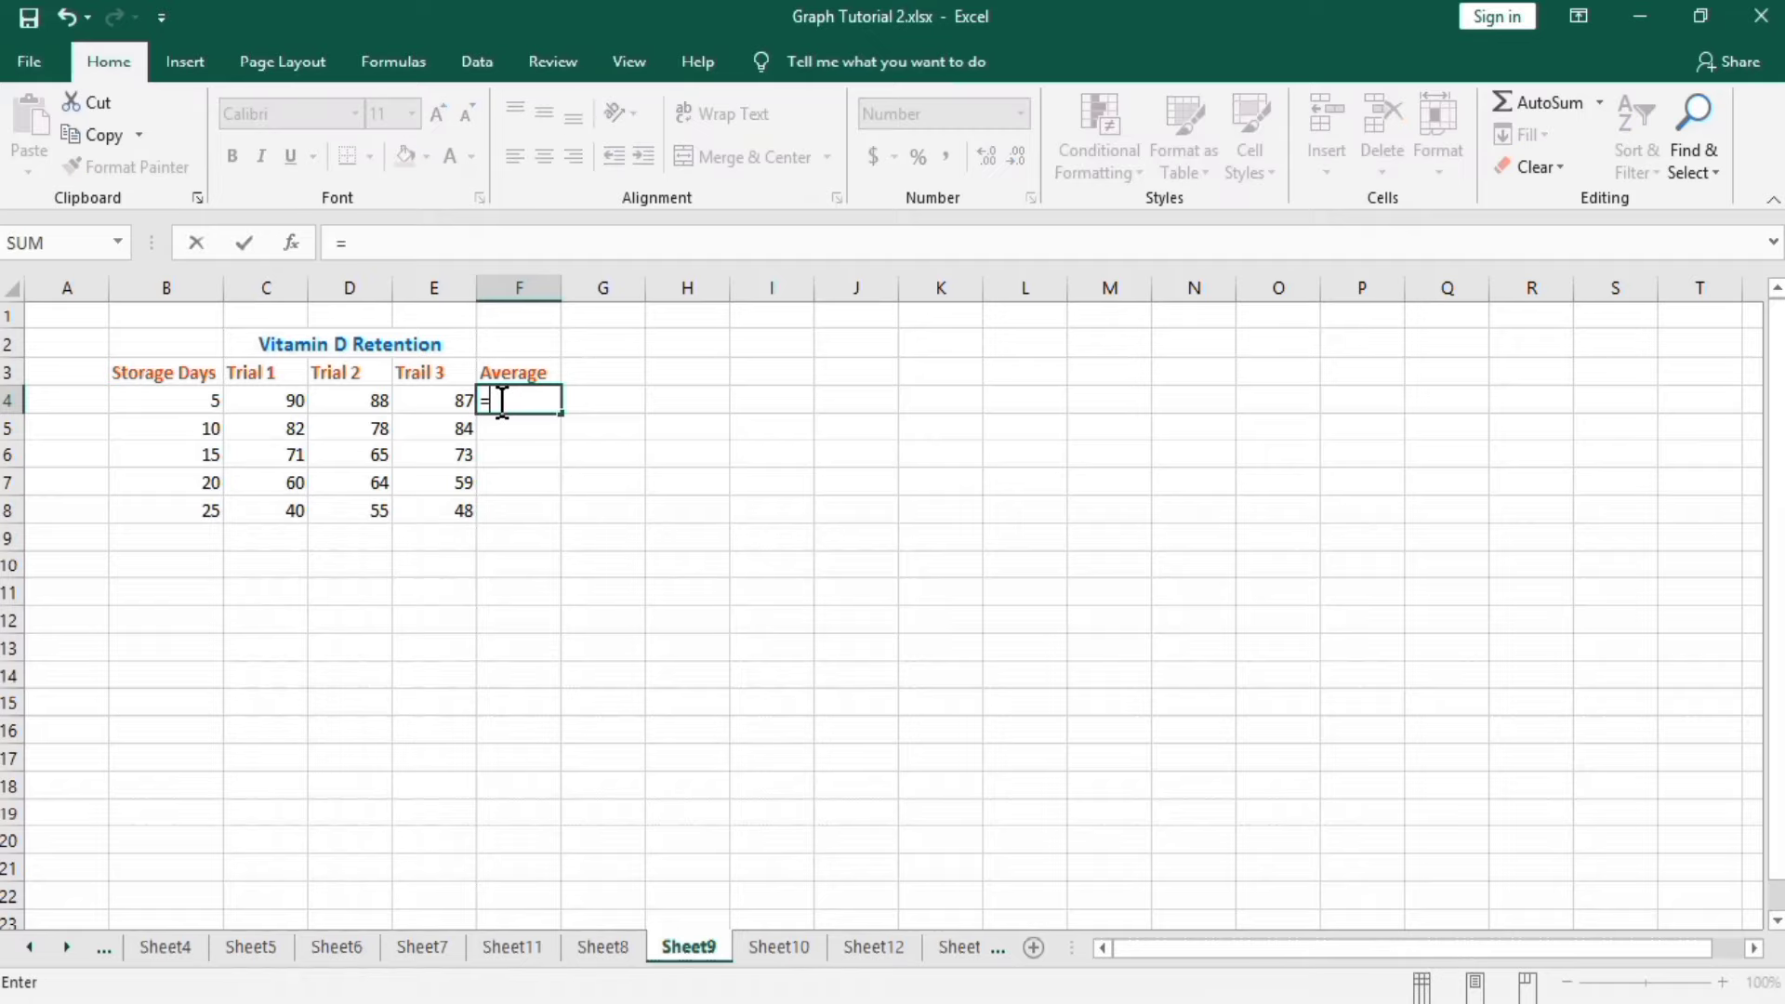
type("a")
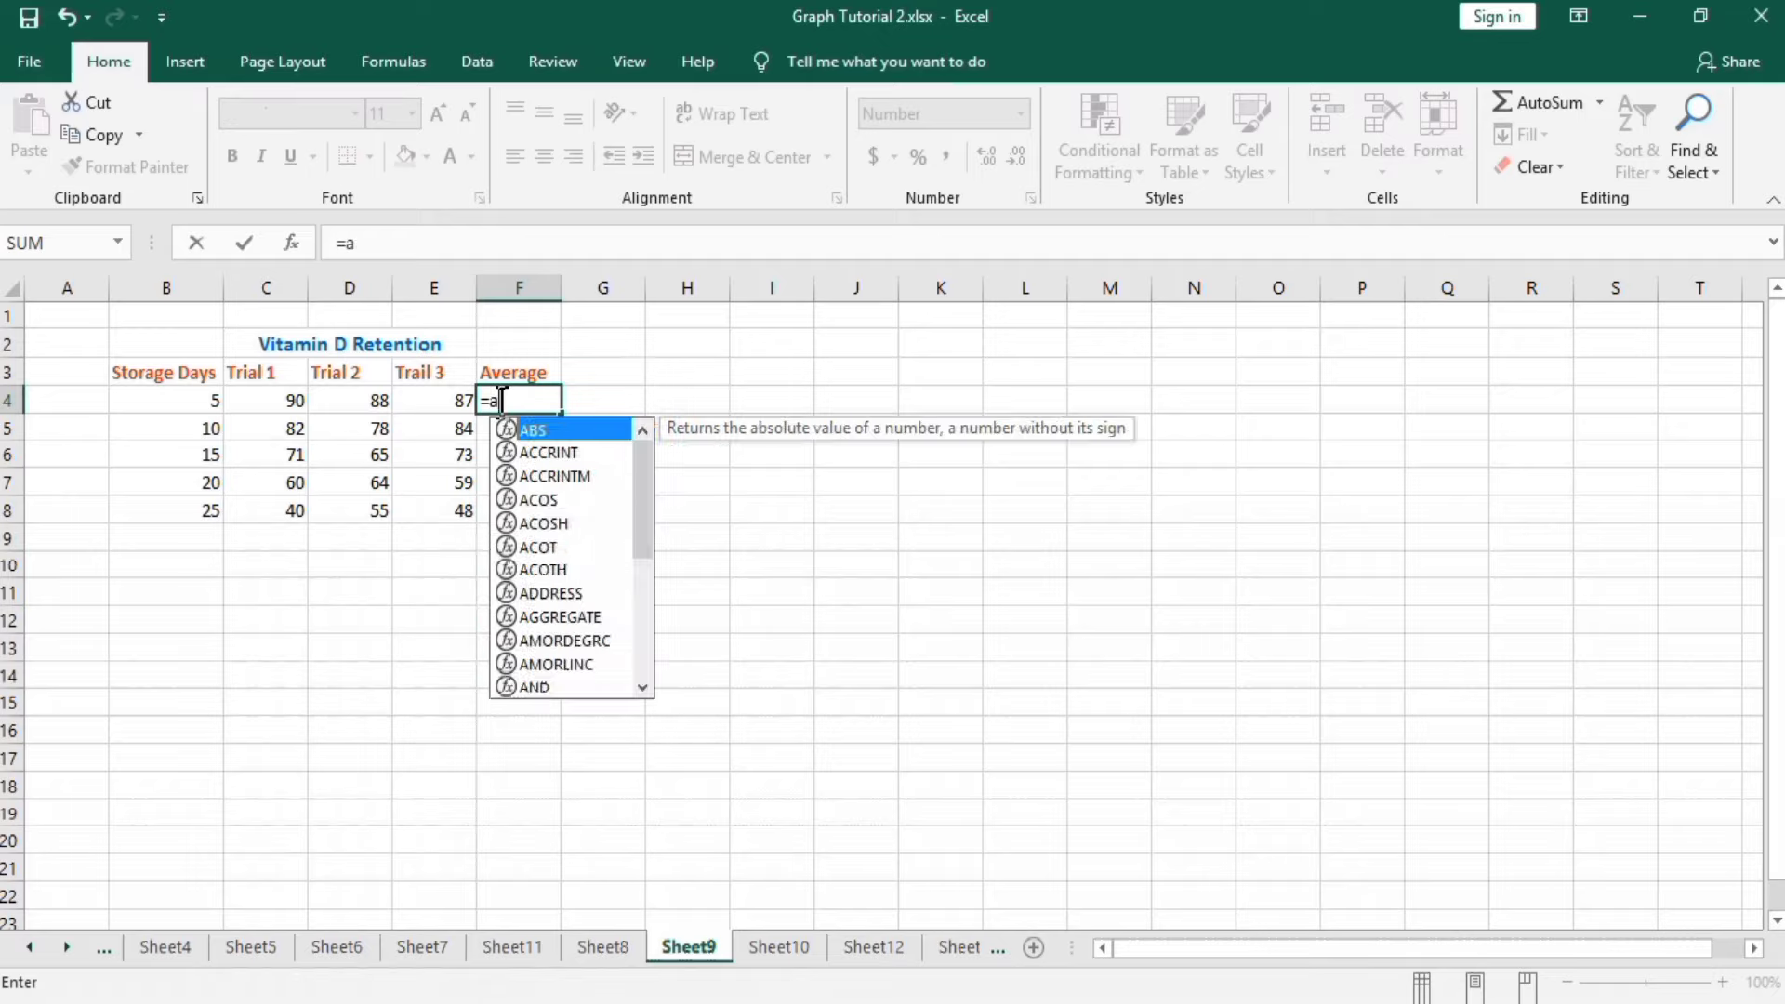
type("verag")
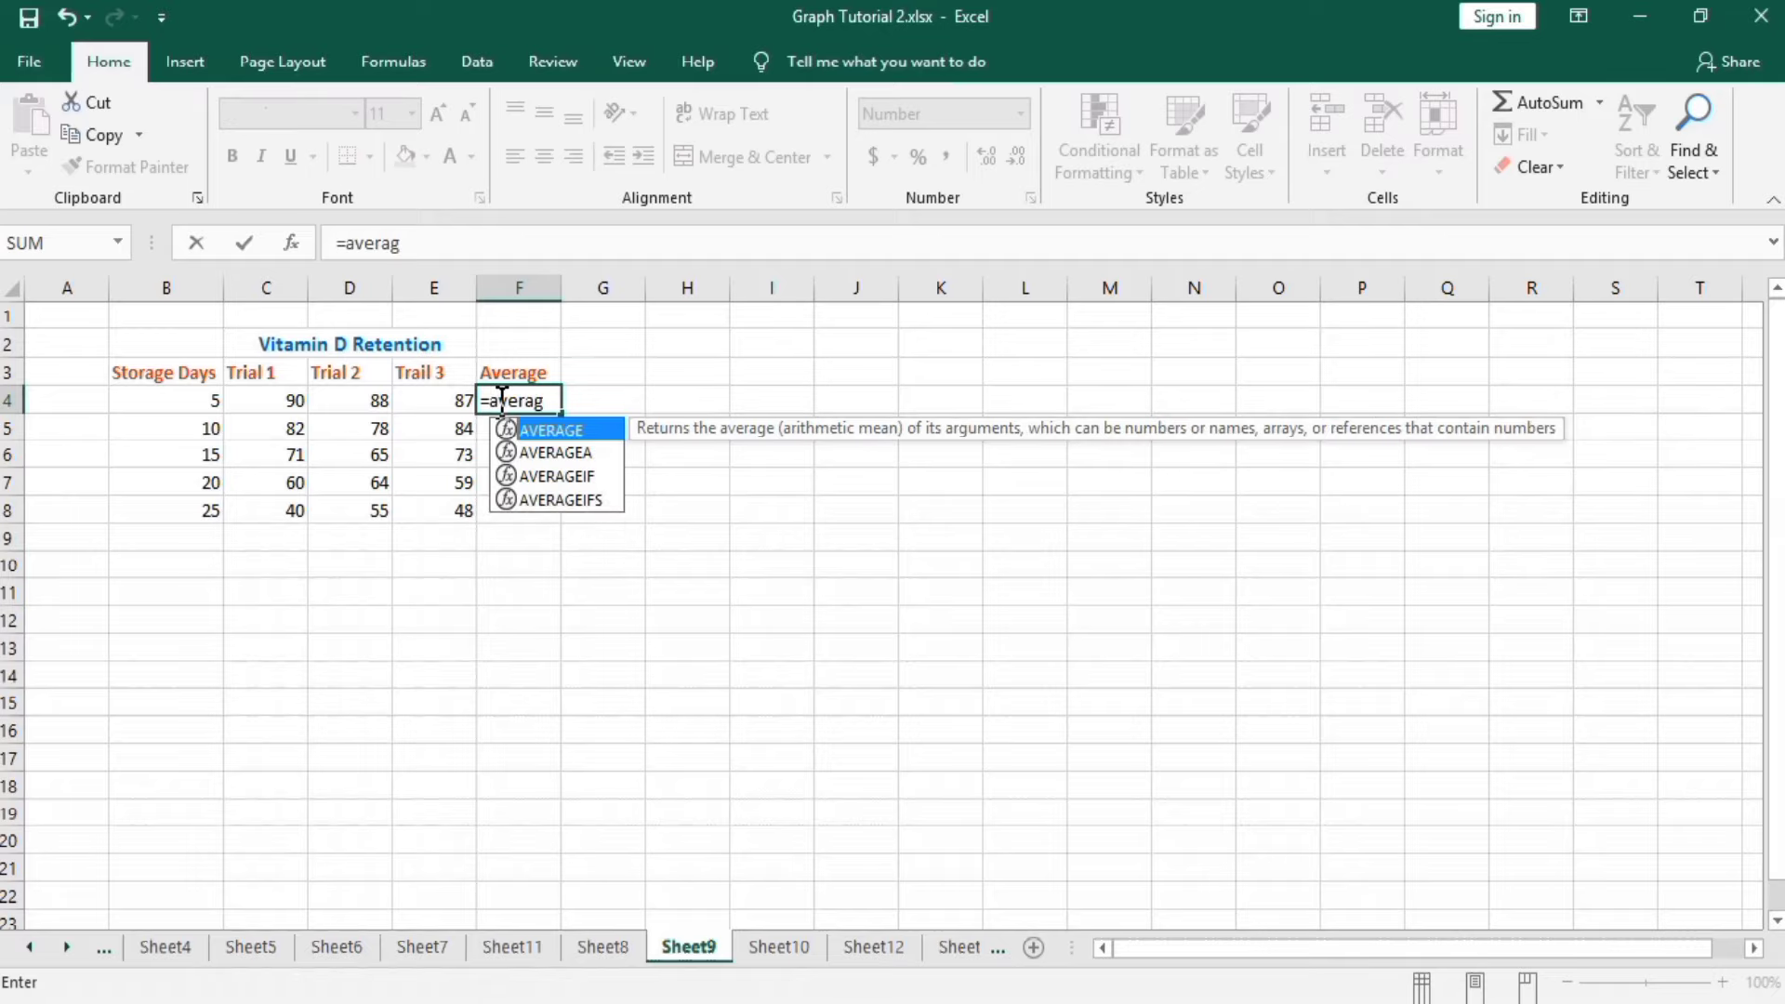
type("e")
type("(")
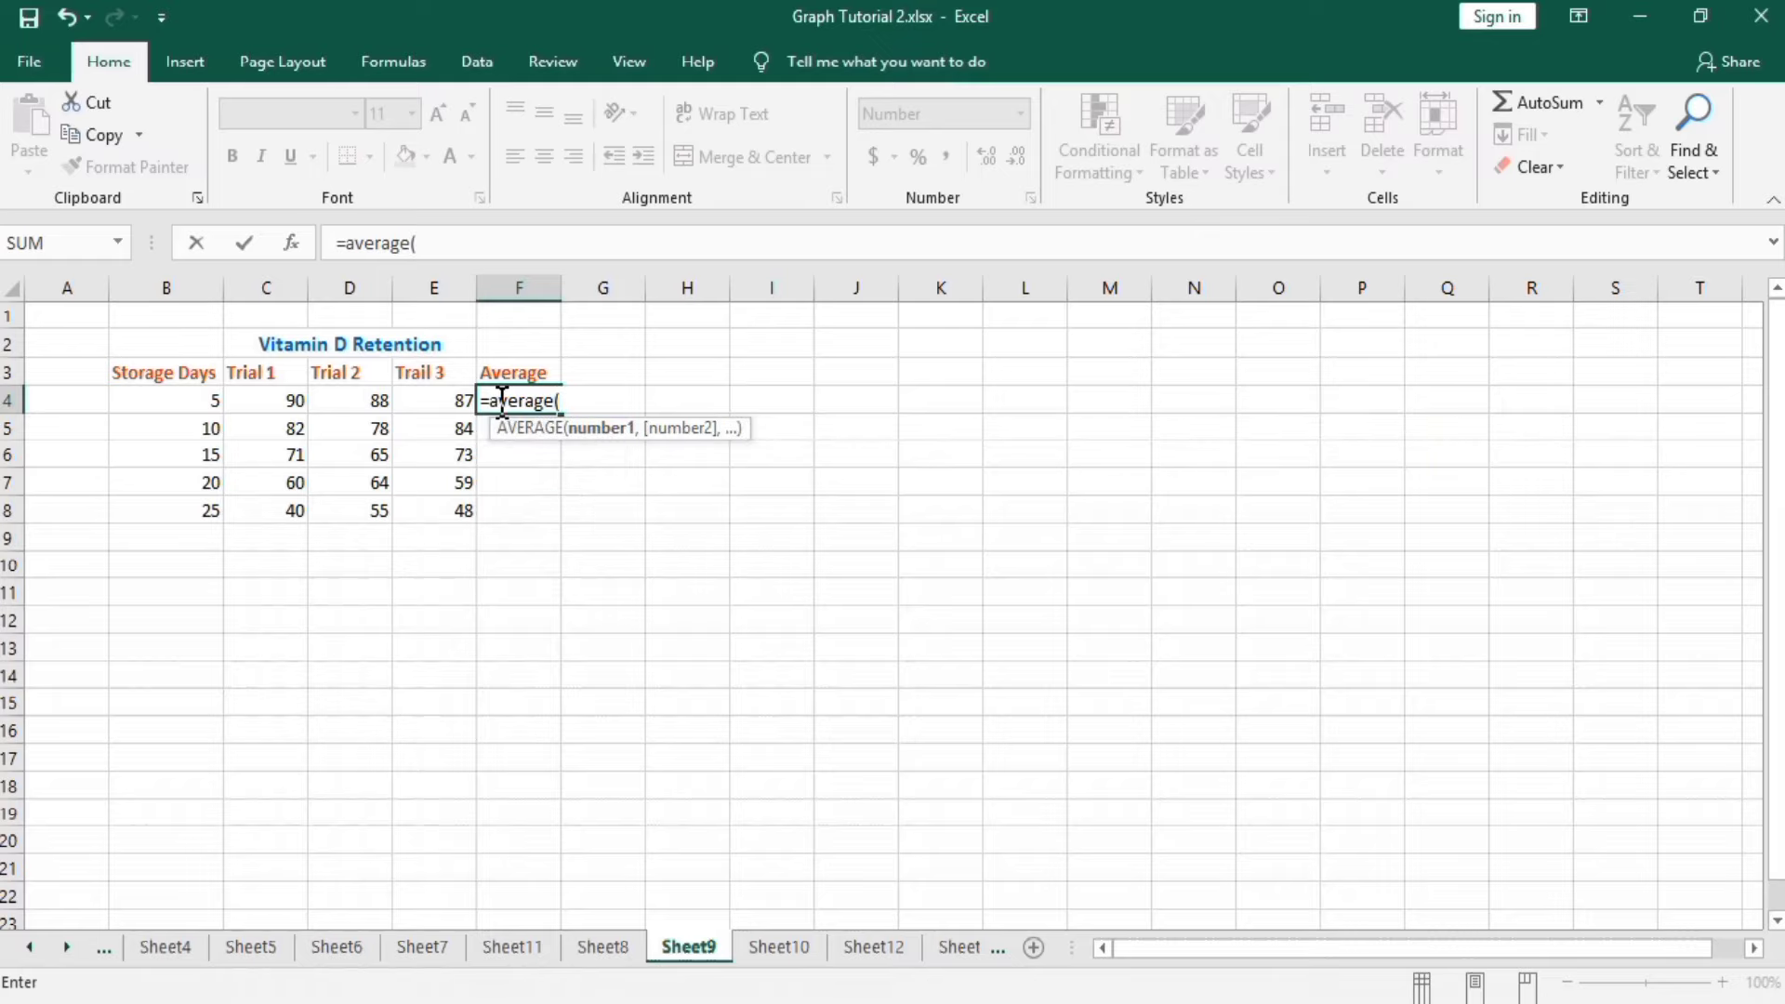
Step: Enter =AVERAGE(C4:E4) in F4 and fill it down to F8 for every storage day
left_click(288, 400)
left_click_drag(289, 400, 414, 398)
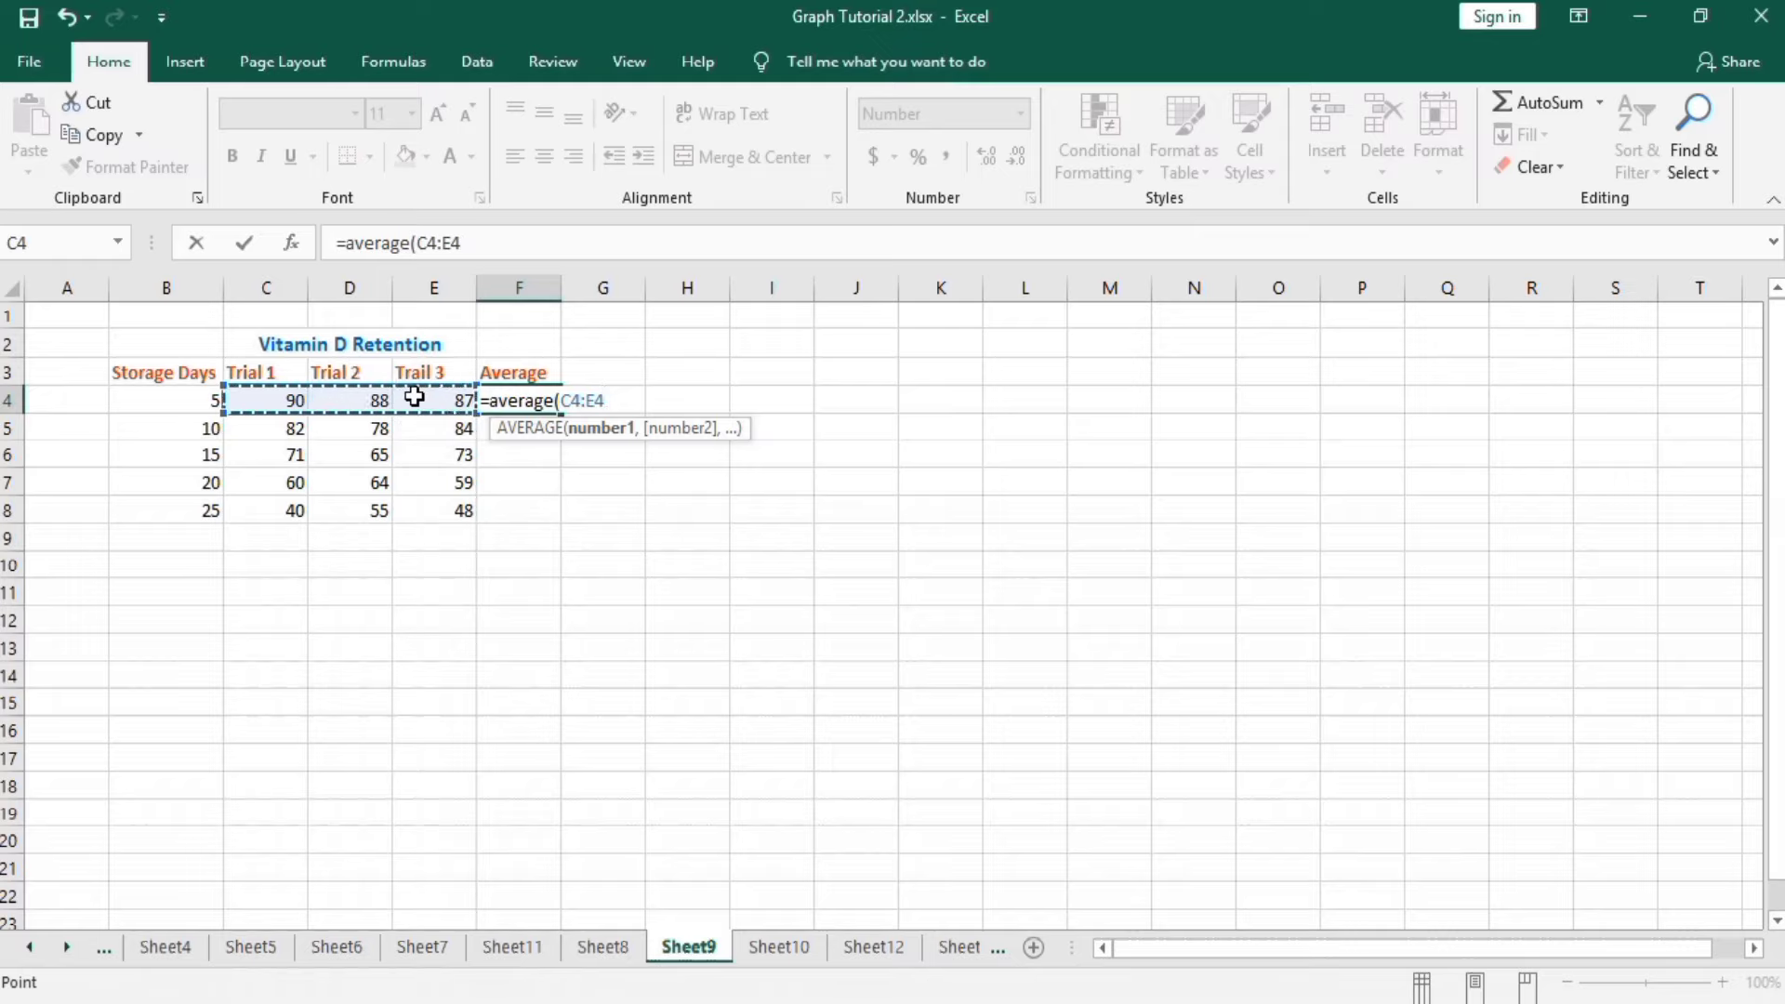
type(")")
key("Return")
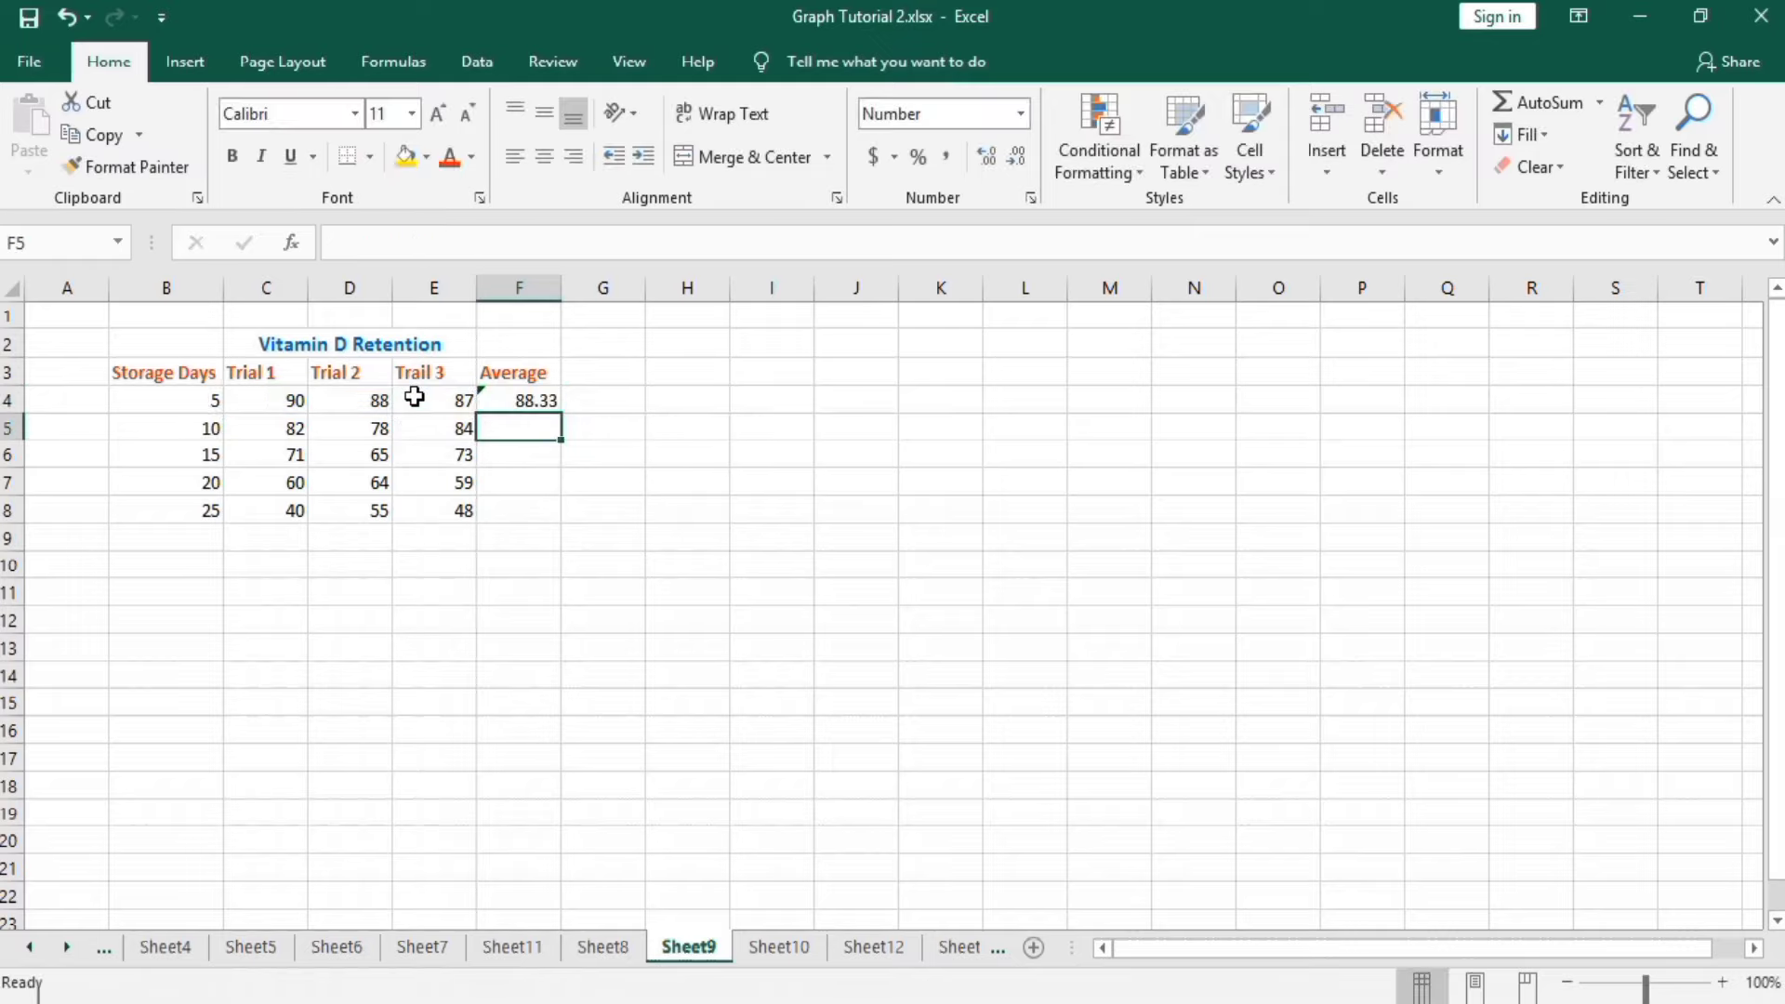
left_click(512, 395)
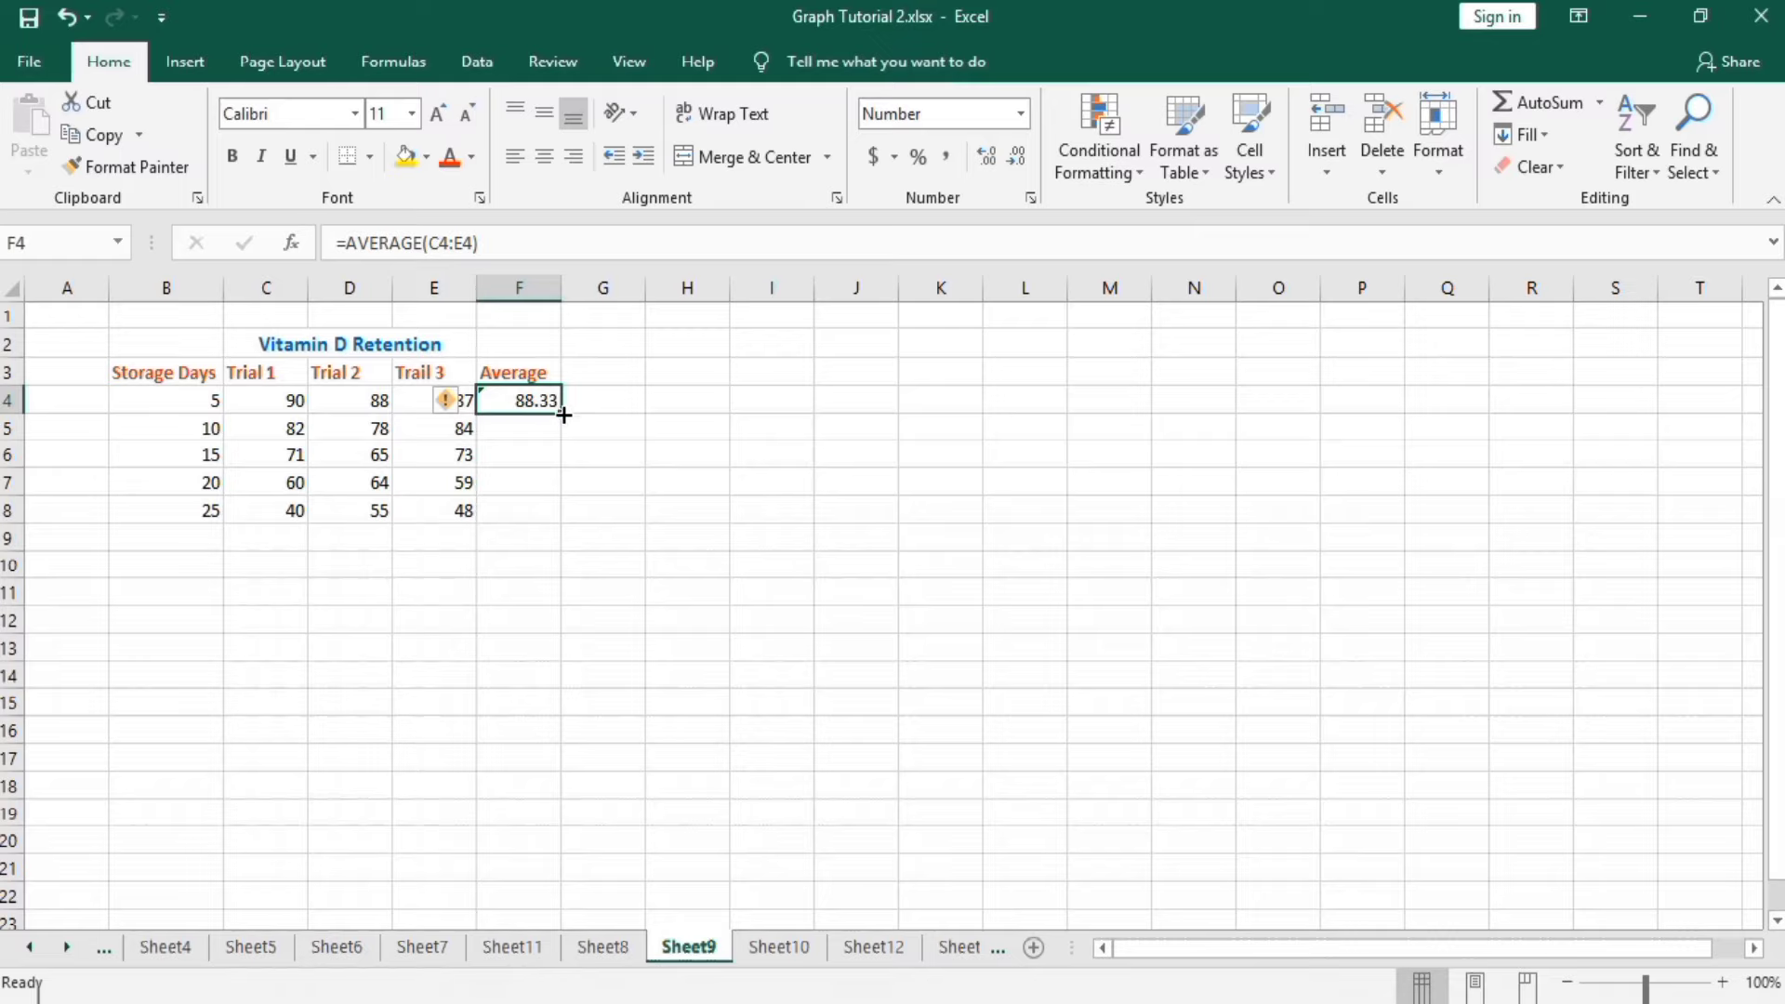
left_click_drag(560, 415, 556, 514)
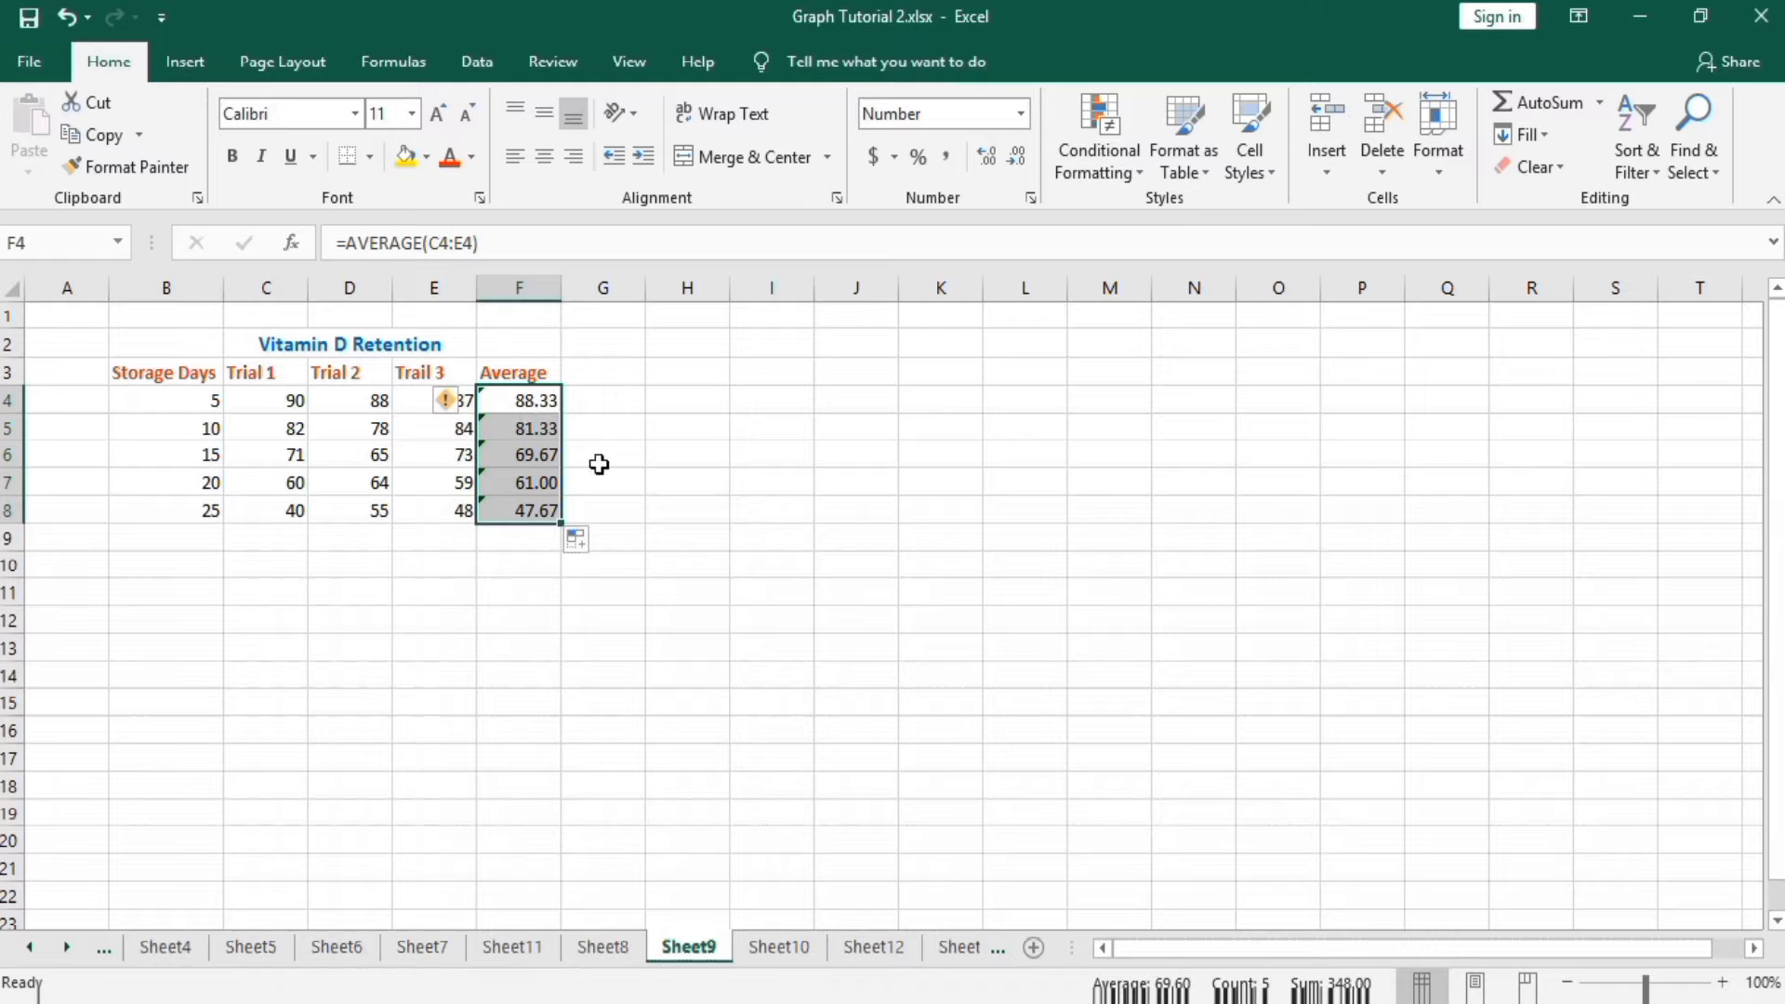
Step: Add a Stdev heading in G3, enter =STDEV(C4:E4) in G4 and fill it down to G8
left_click(592, 368)
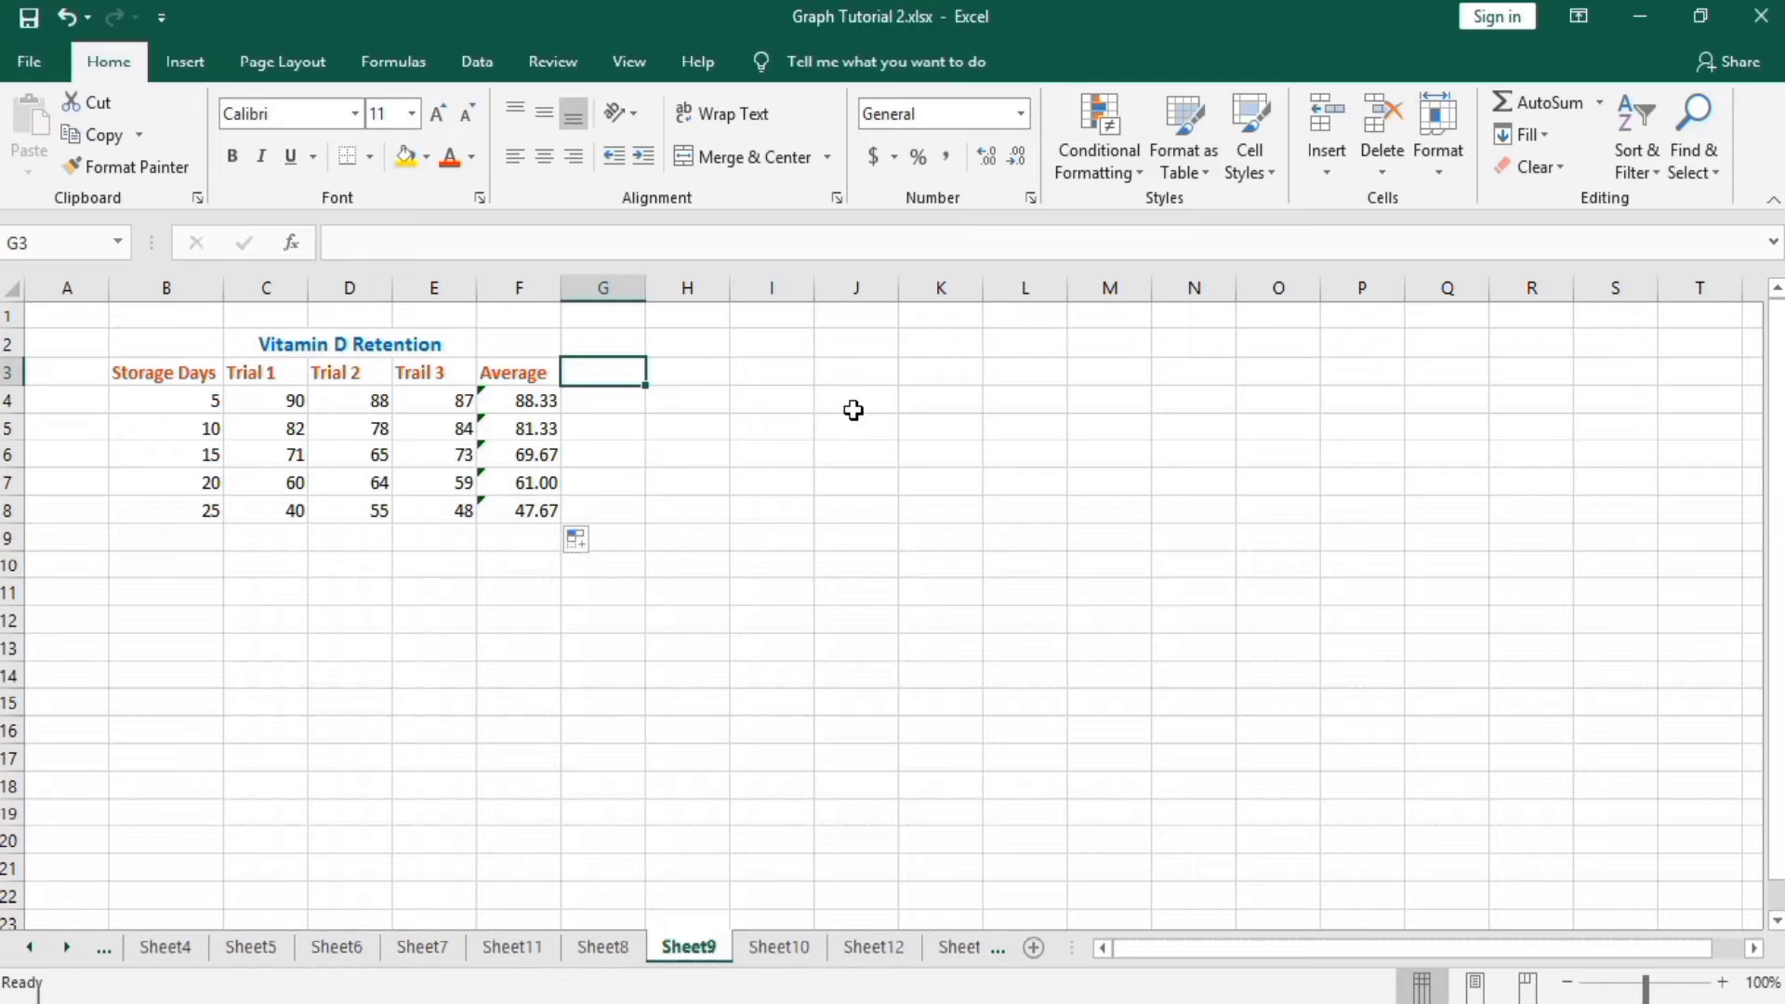
type("St")
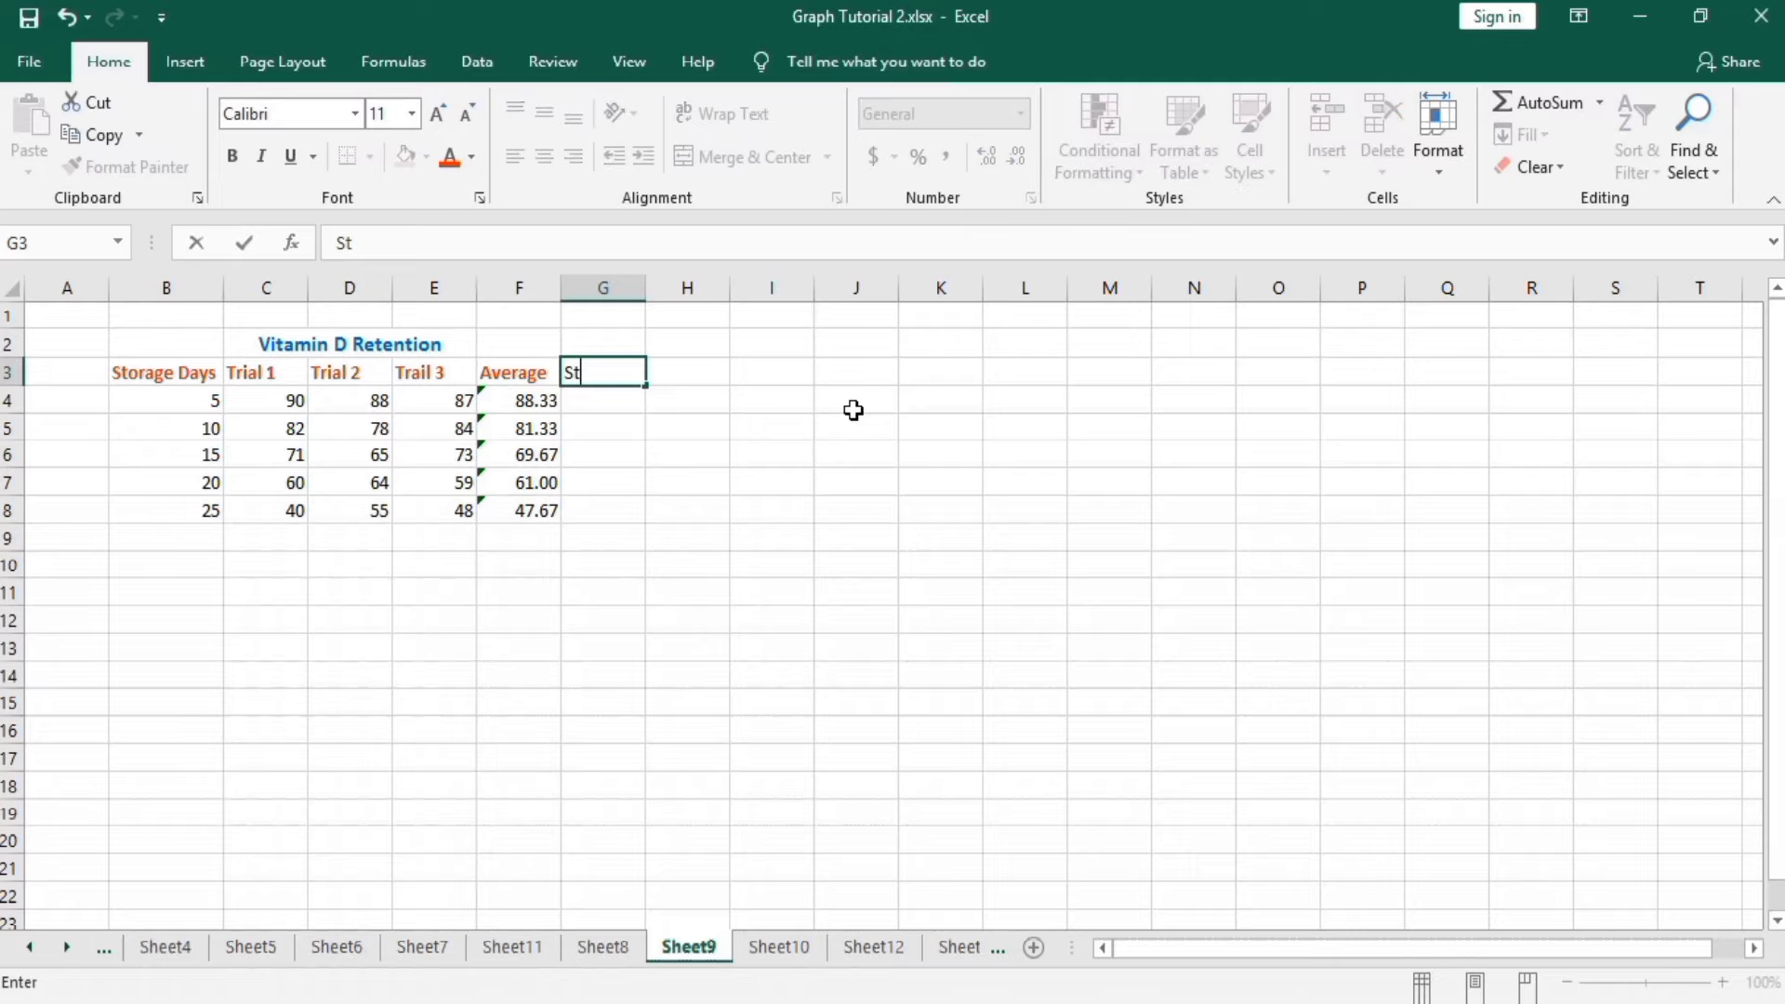
type("dev")
left_click(592, 400)
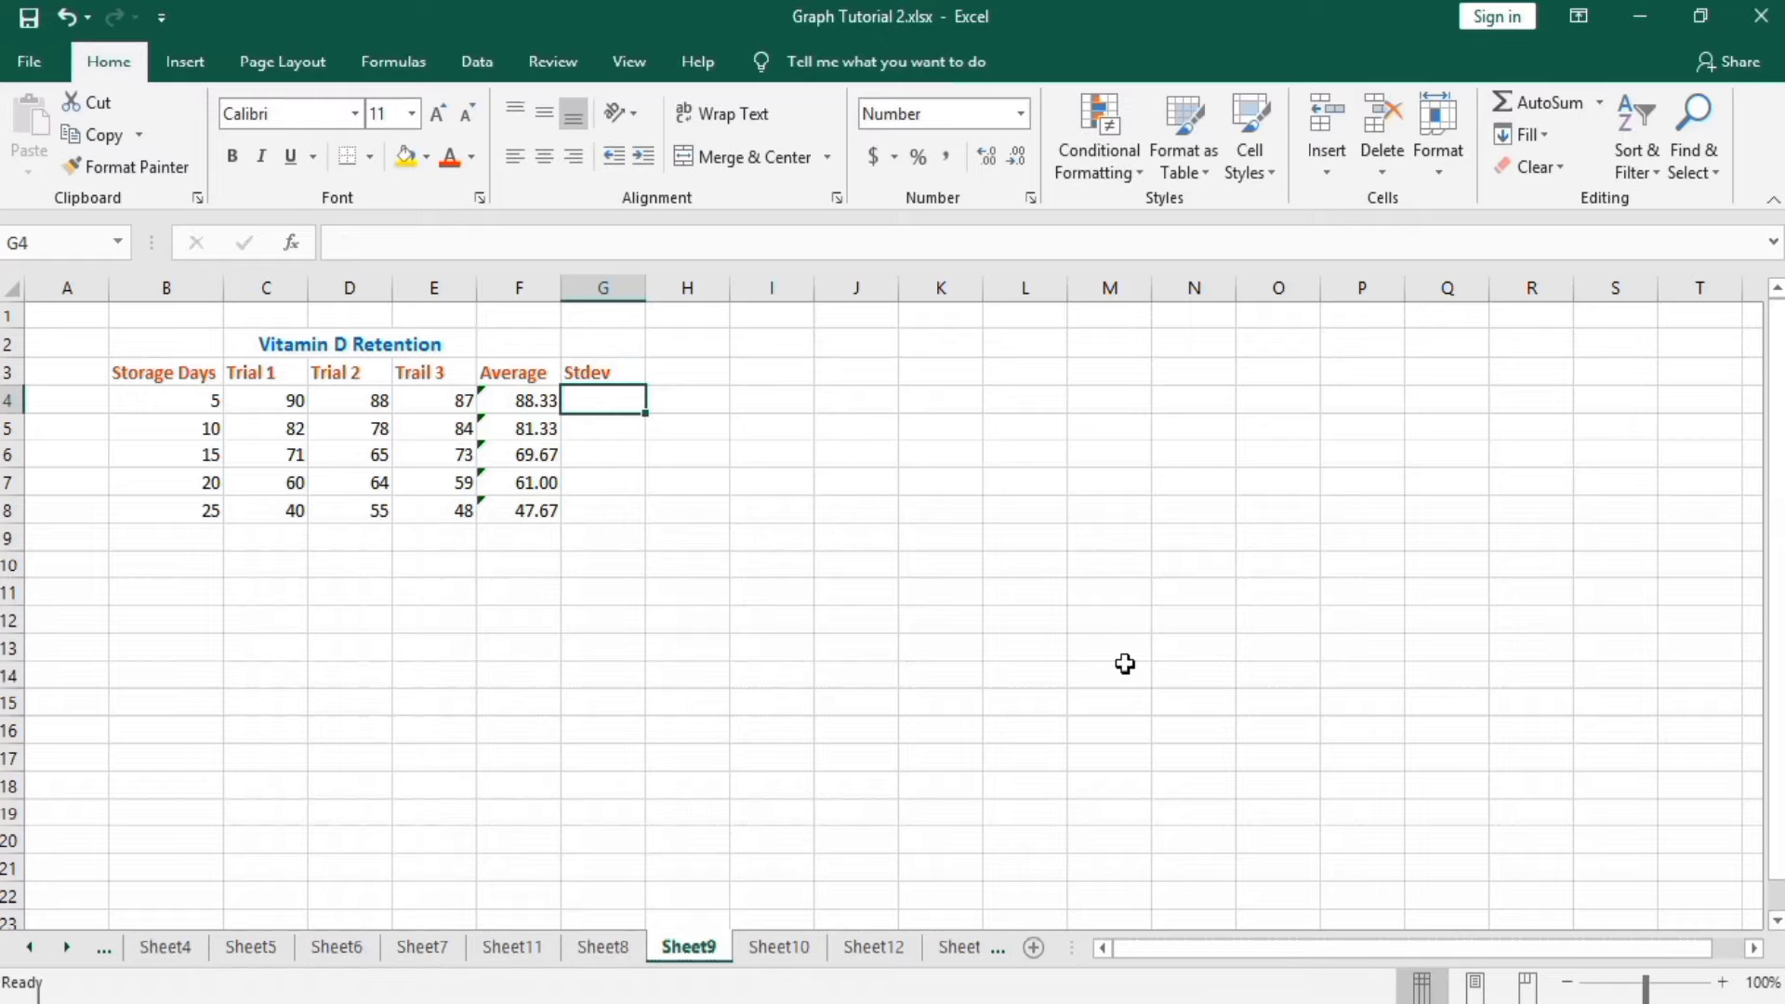
type("=")
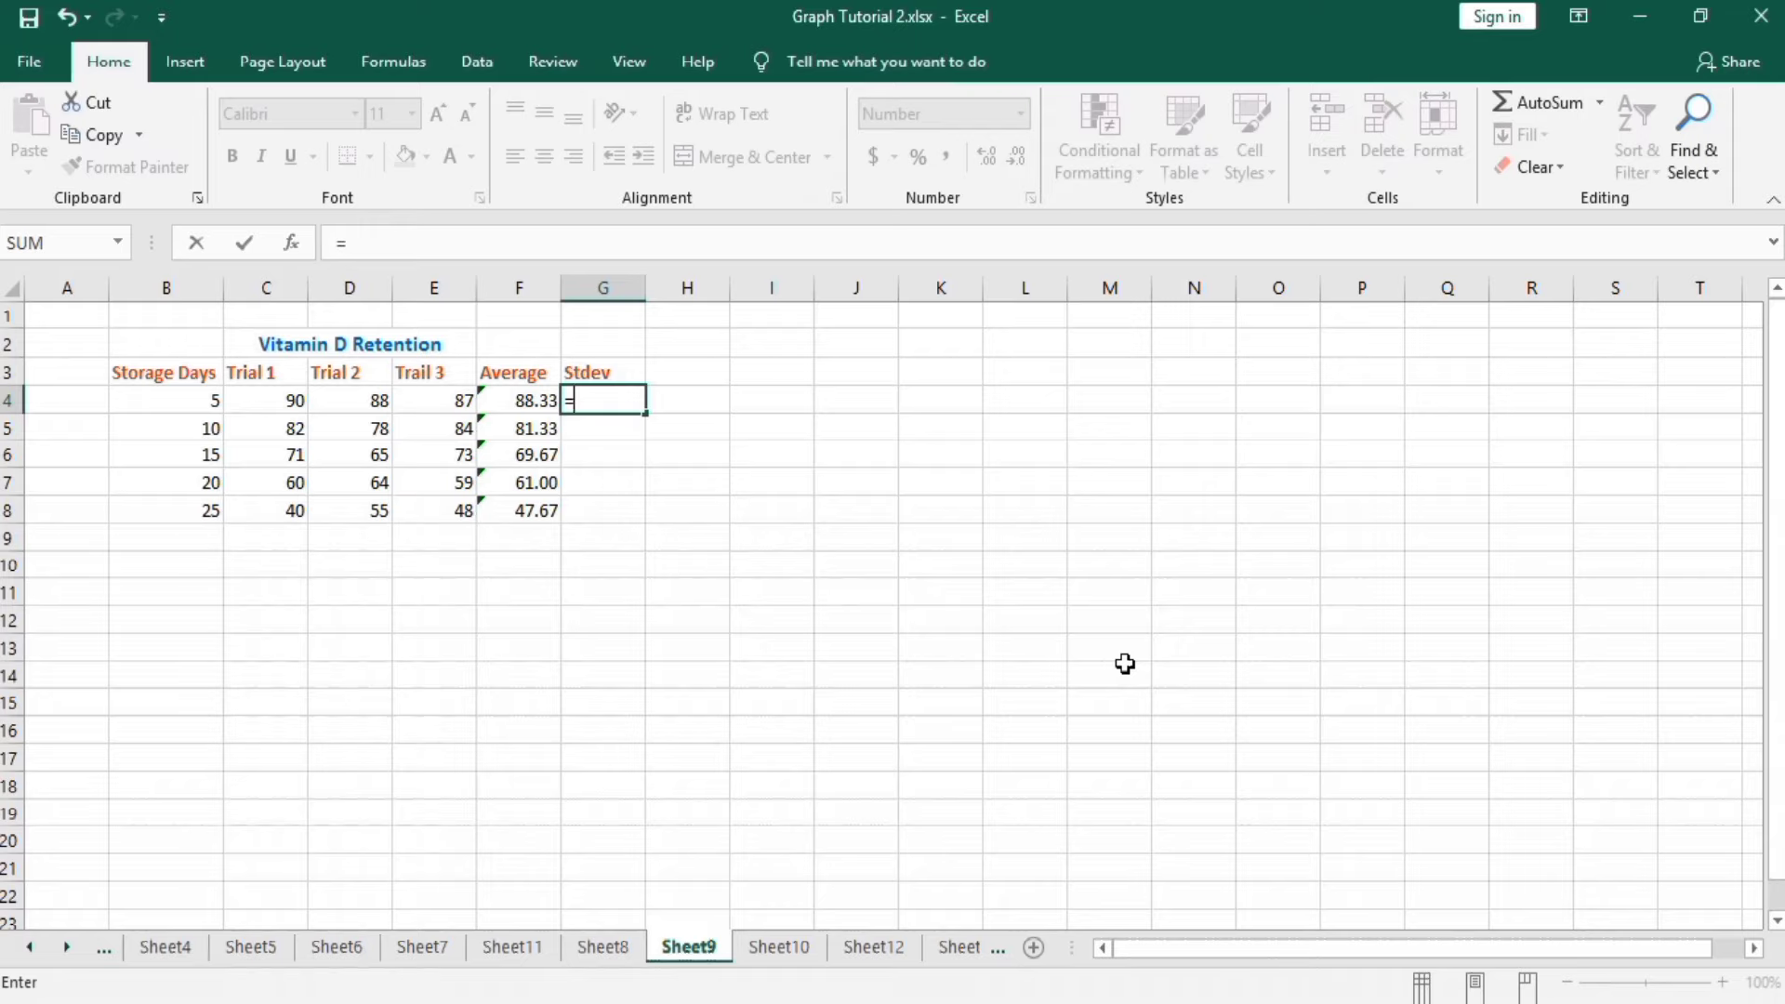
type("stdev")
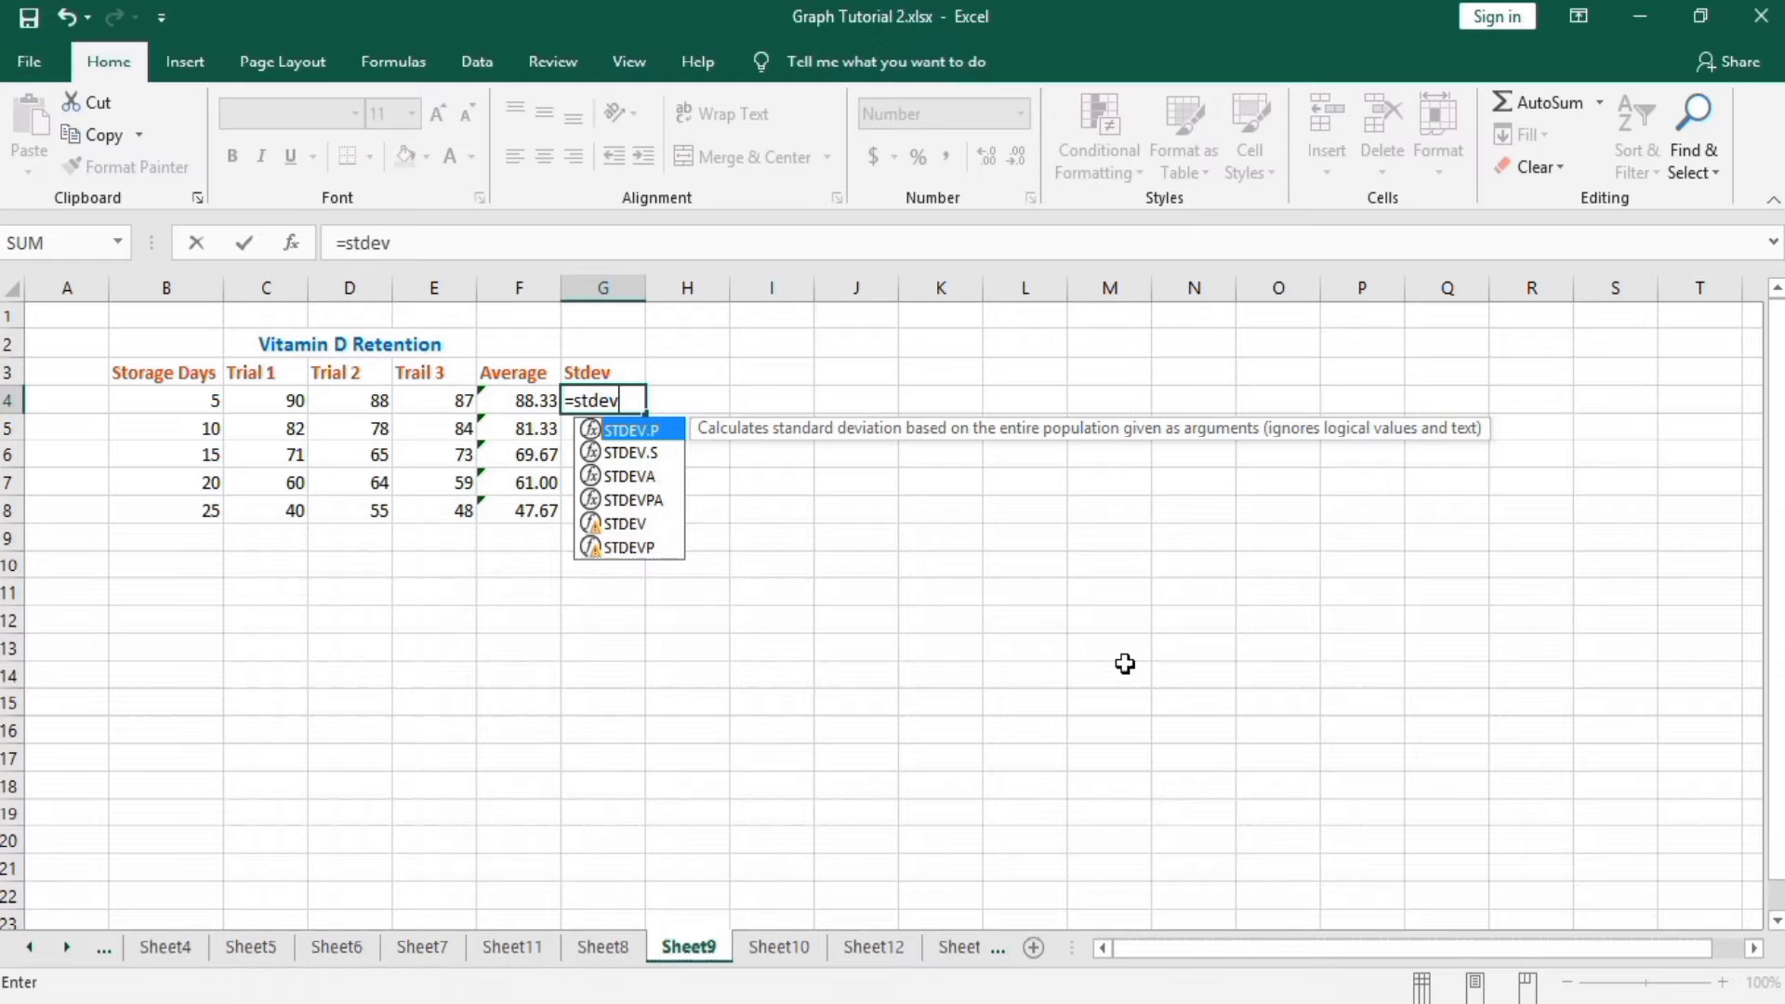
type("(")
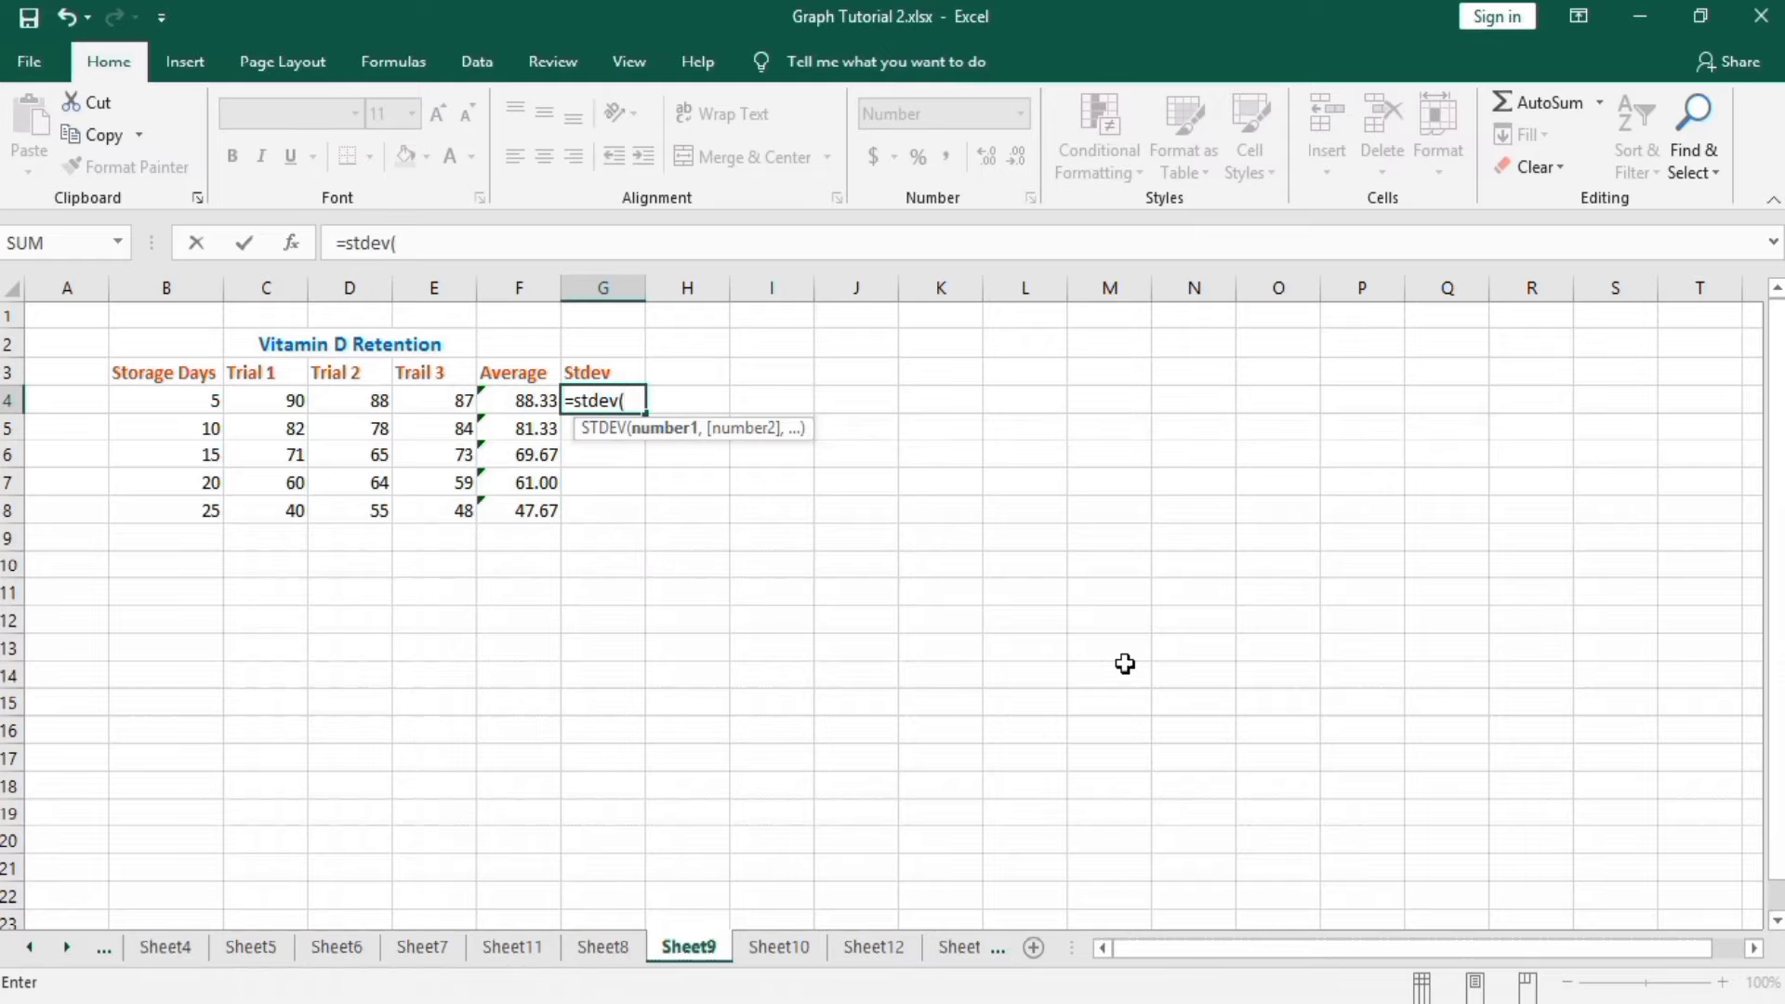
left_click_drag(280, 402, 405, 398)
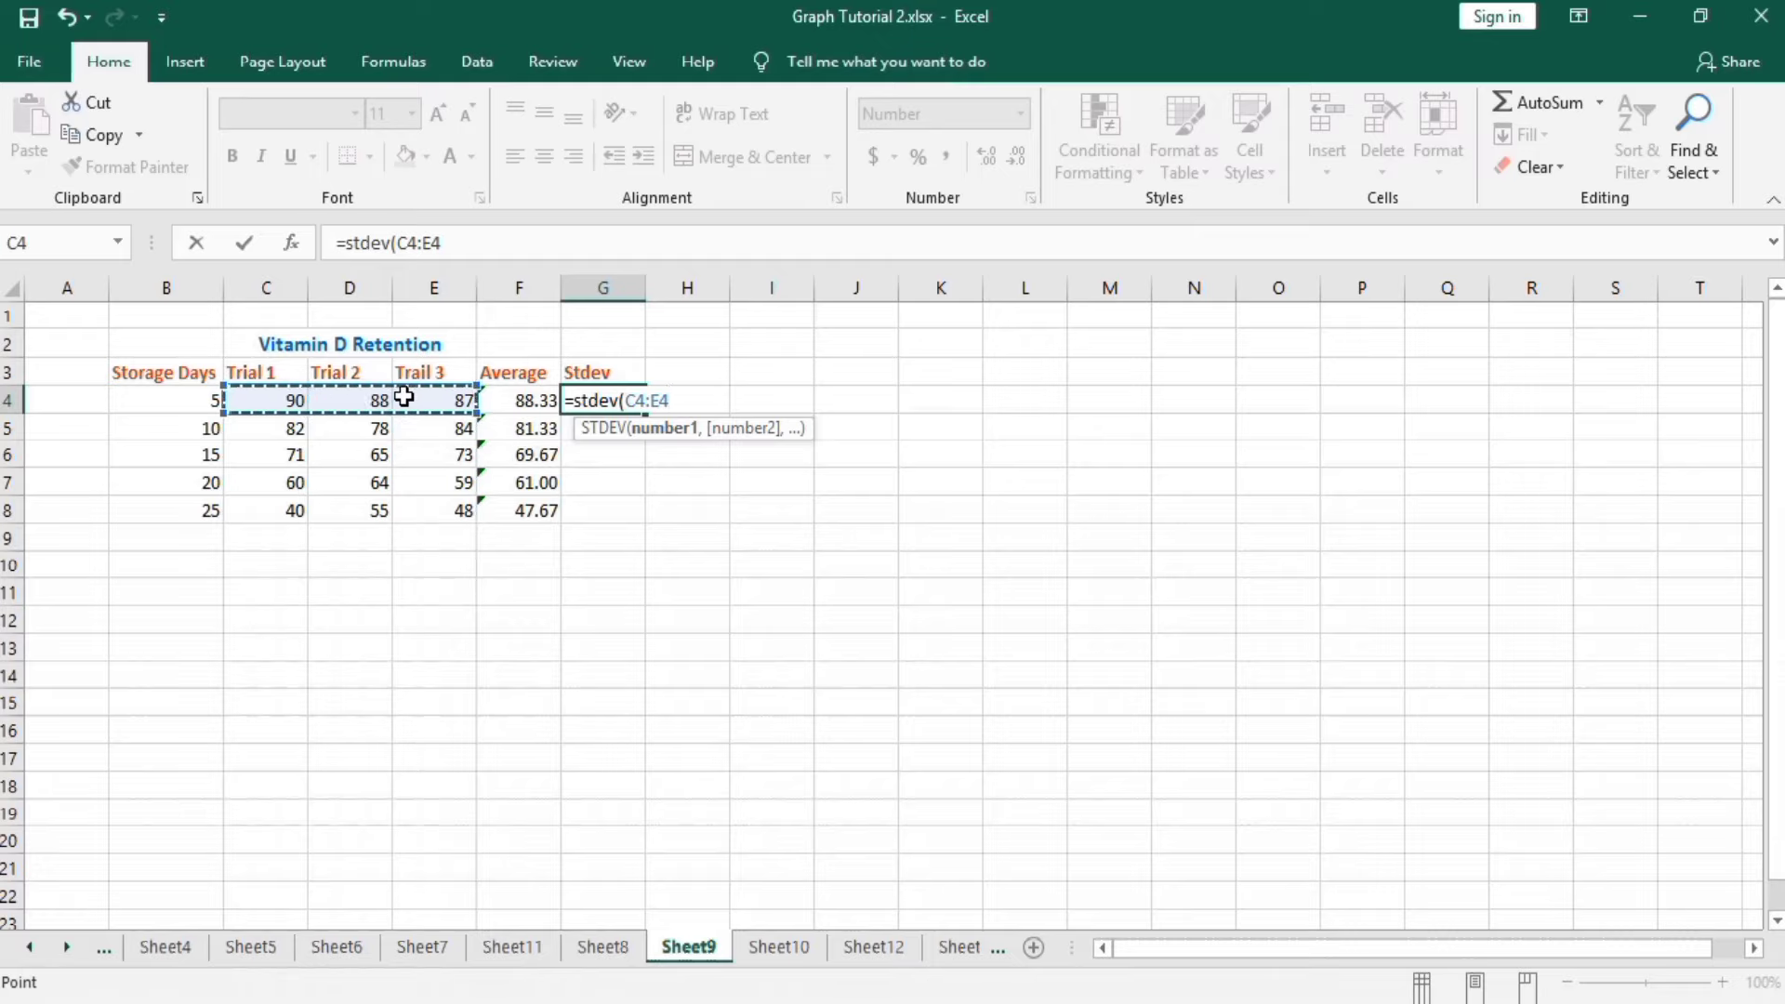
type(")")
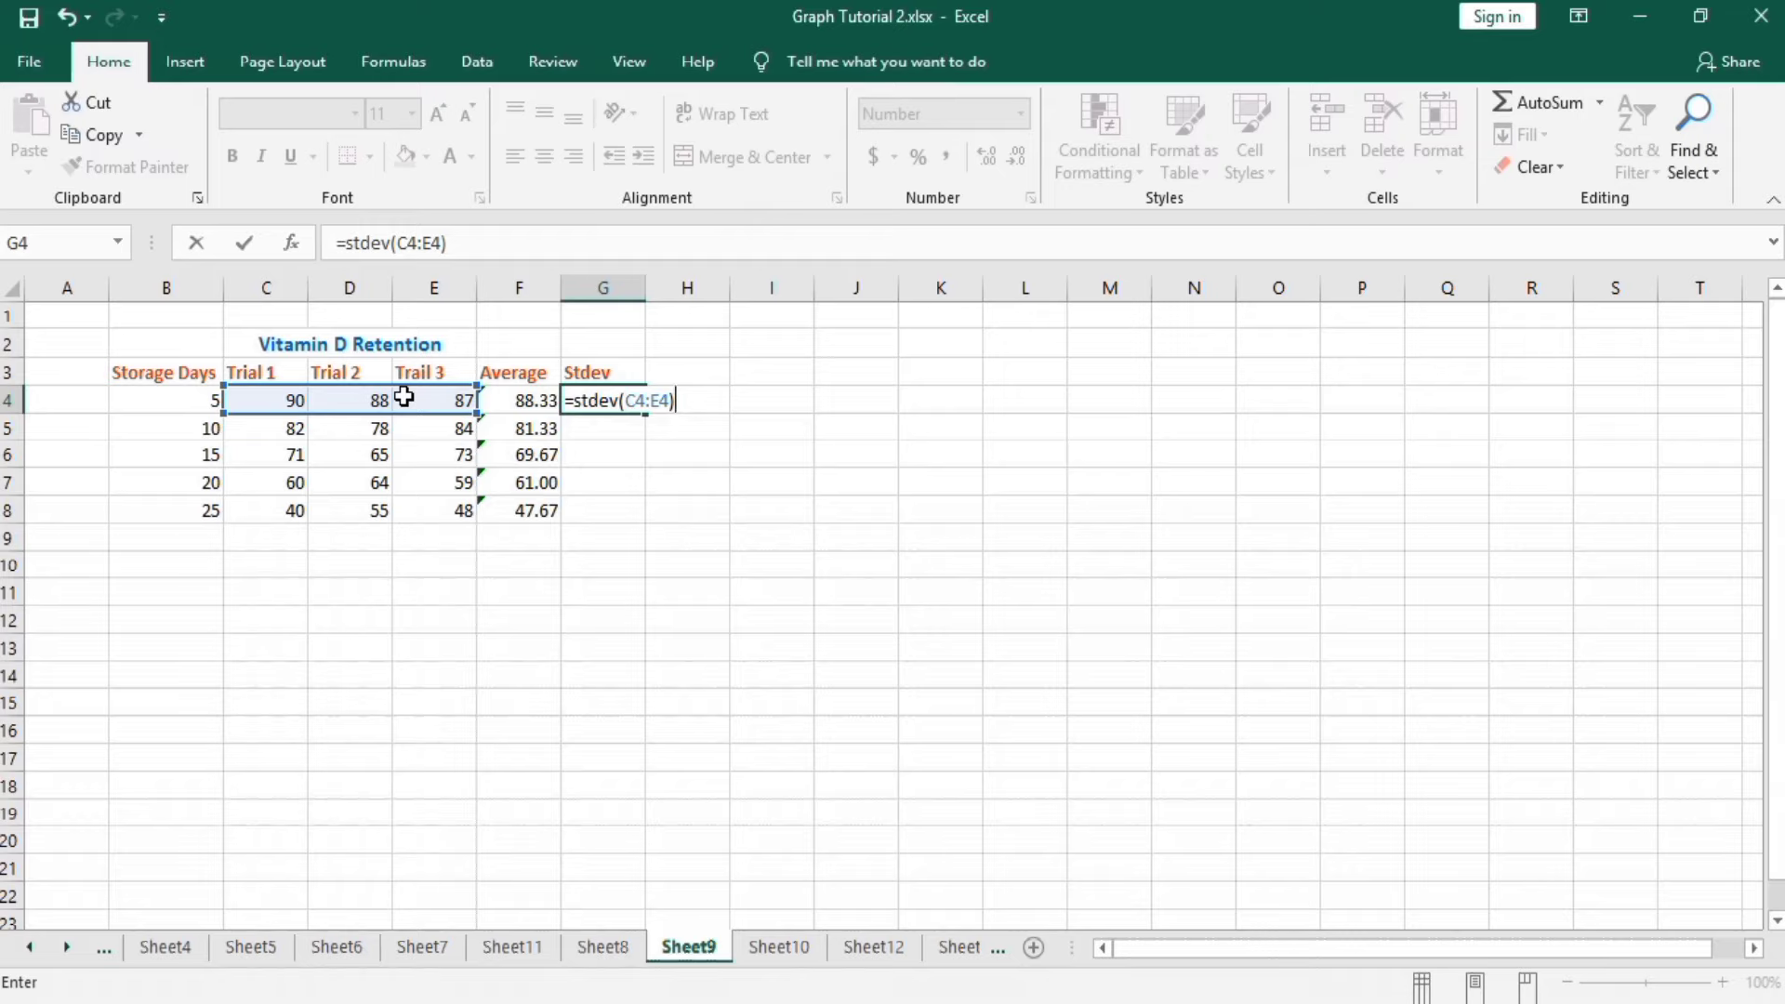
key("Return")
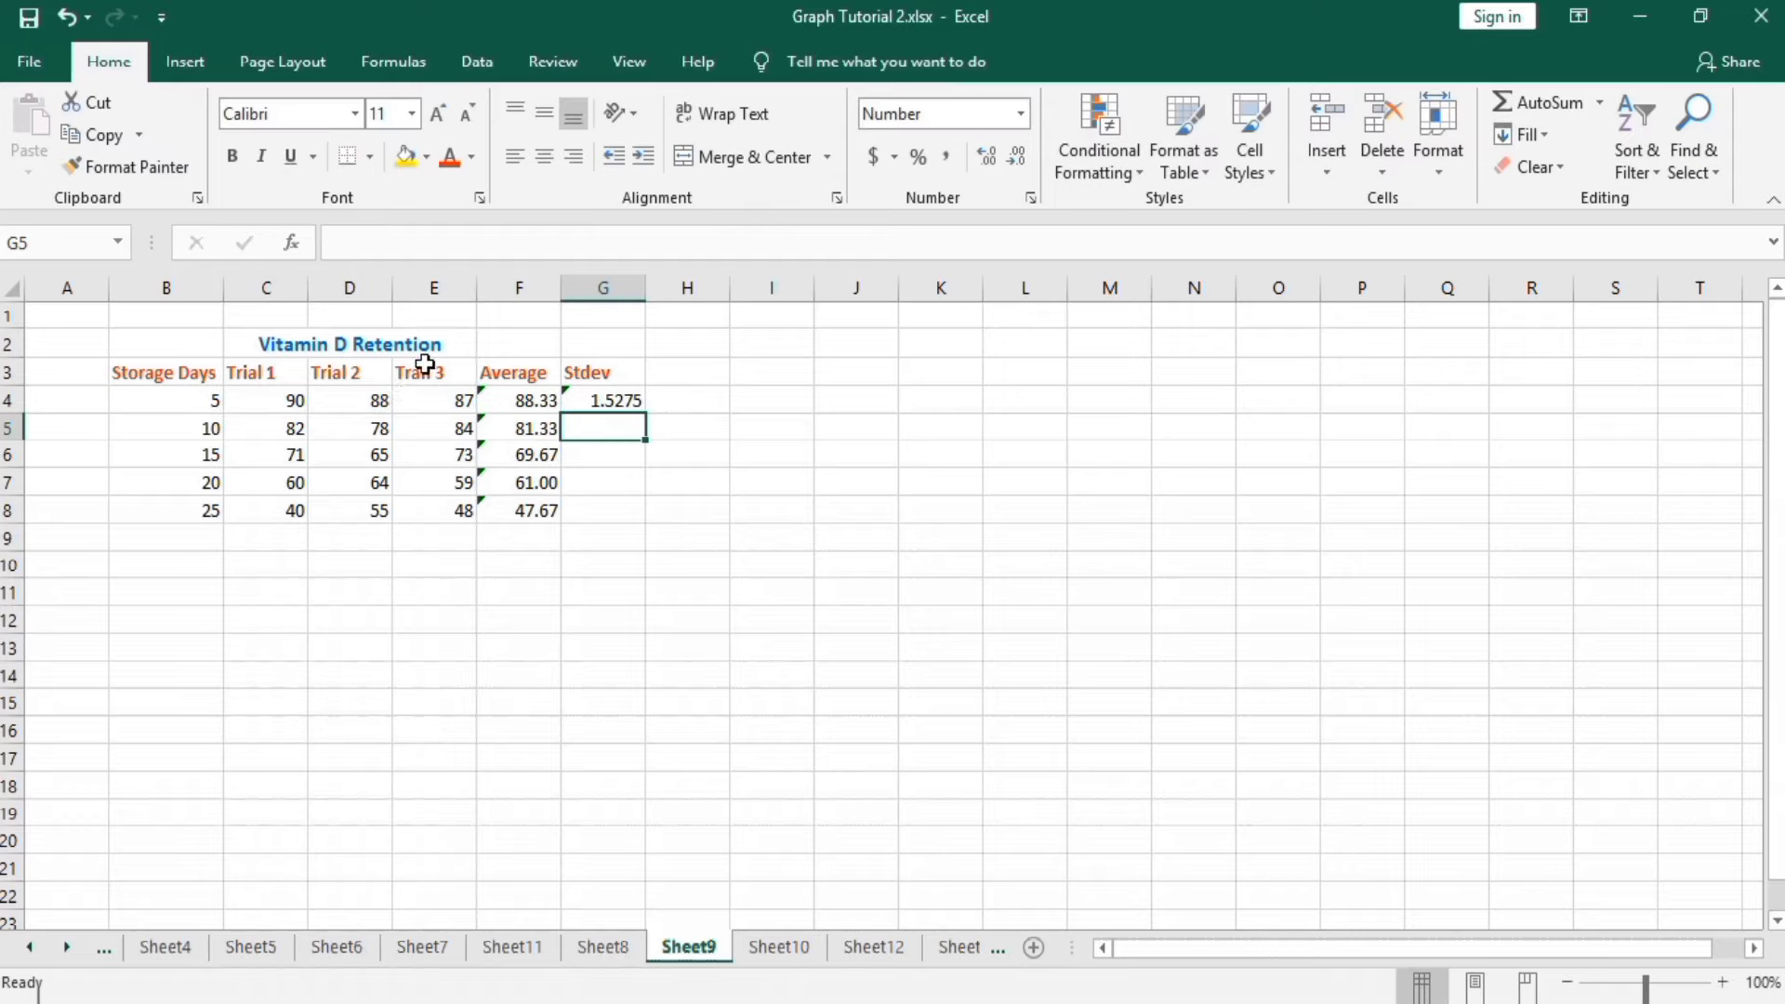
left_click(617, 400)
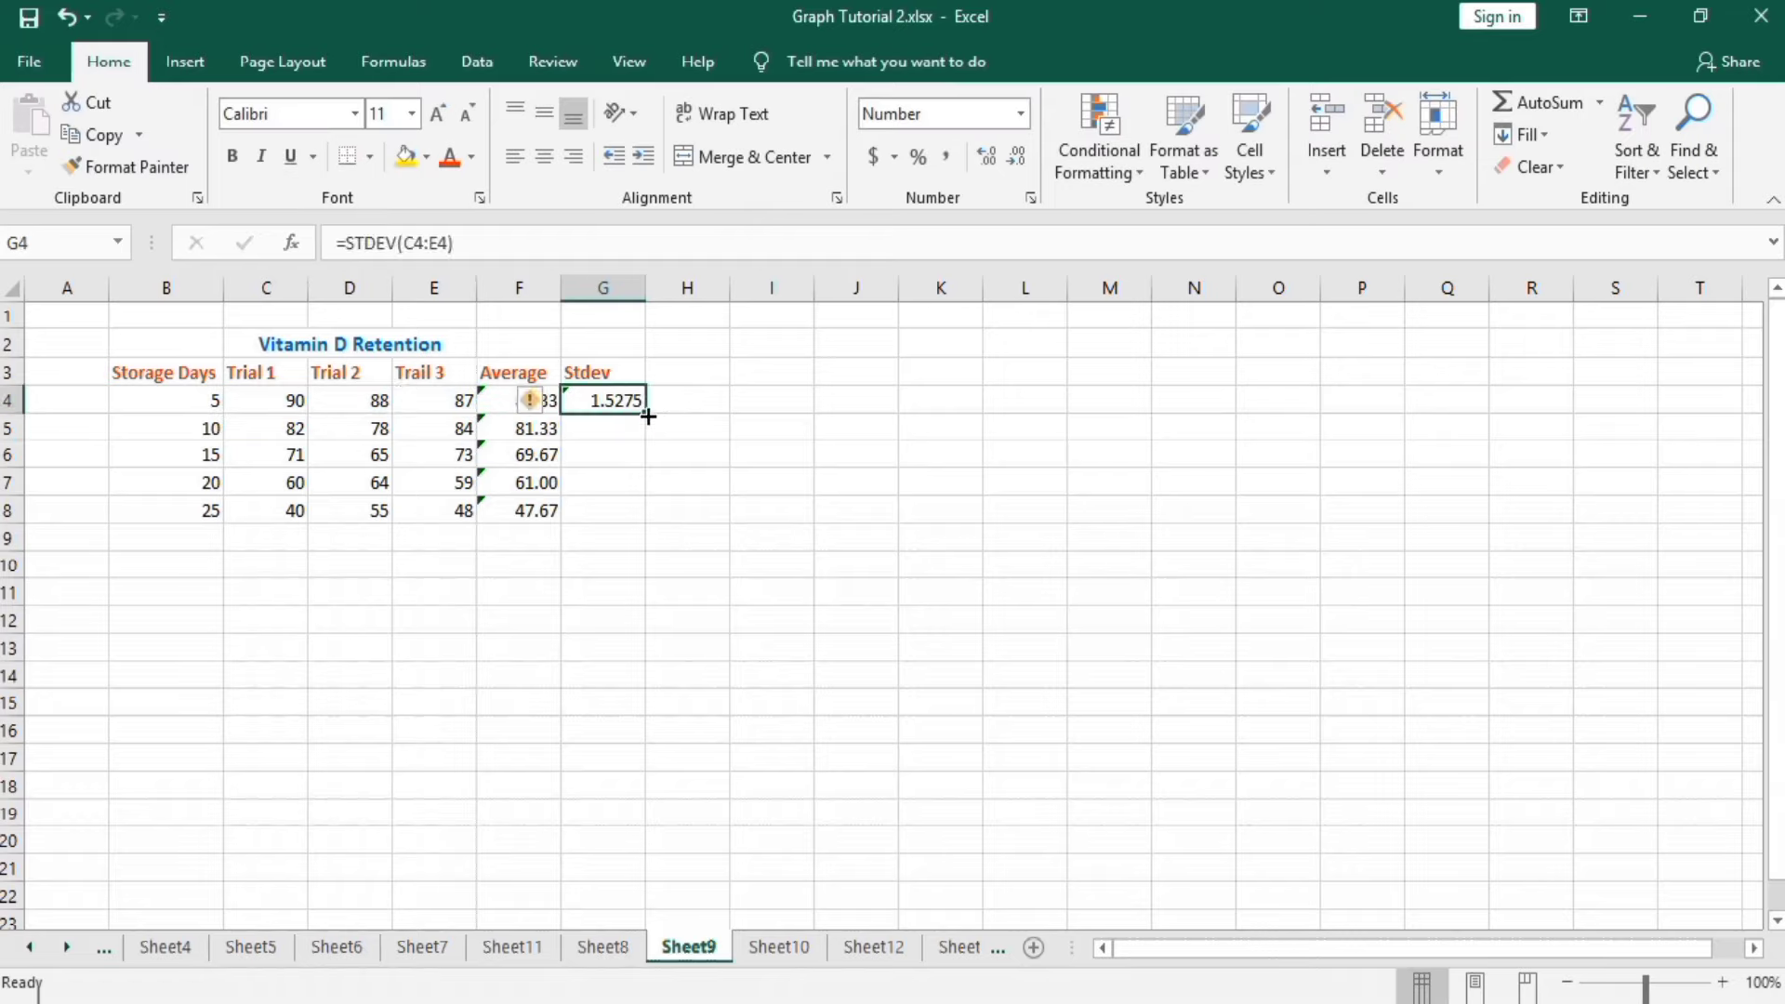
left_click_drag(646, 412, 645, 524)
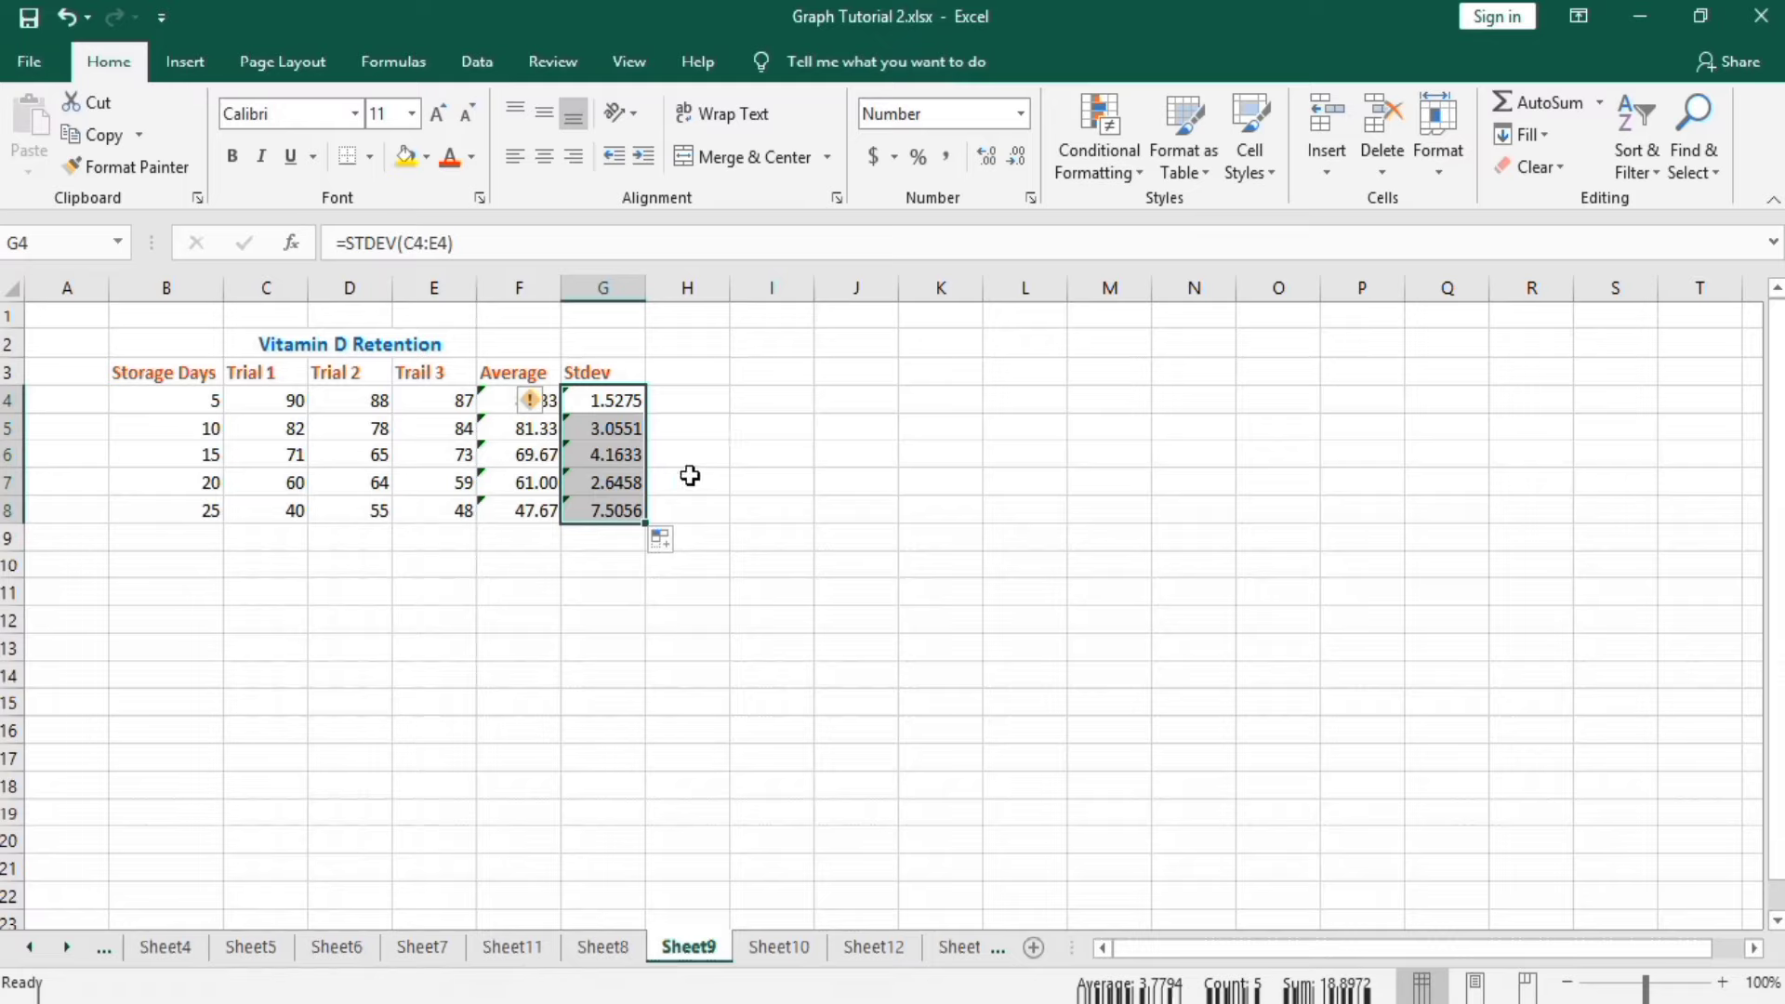
left_click(731, 653)
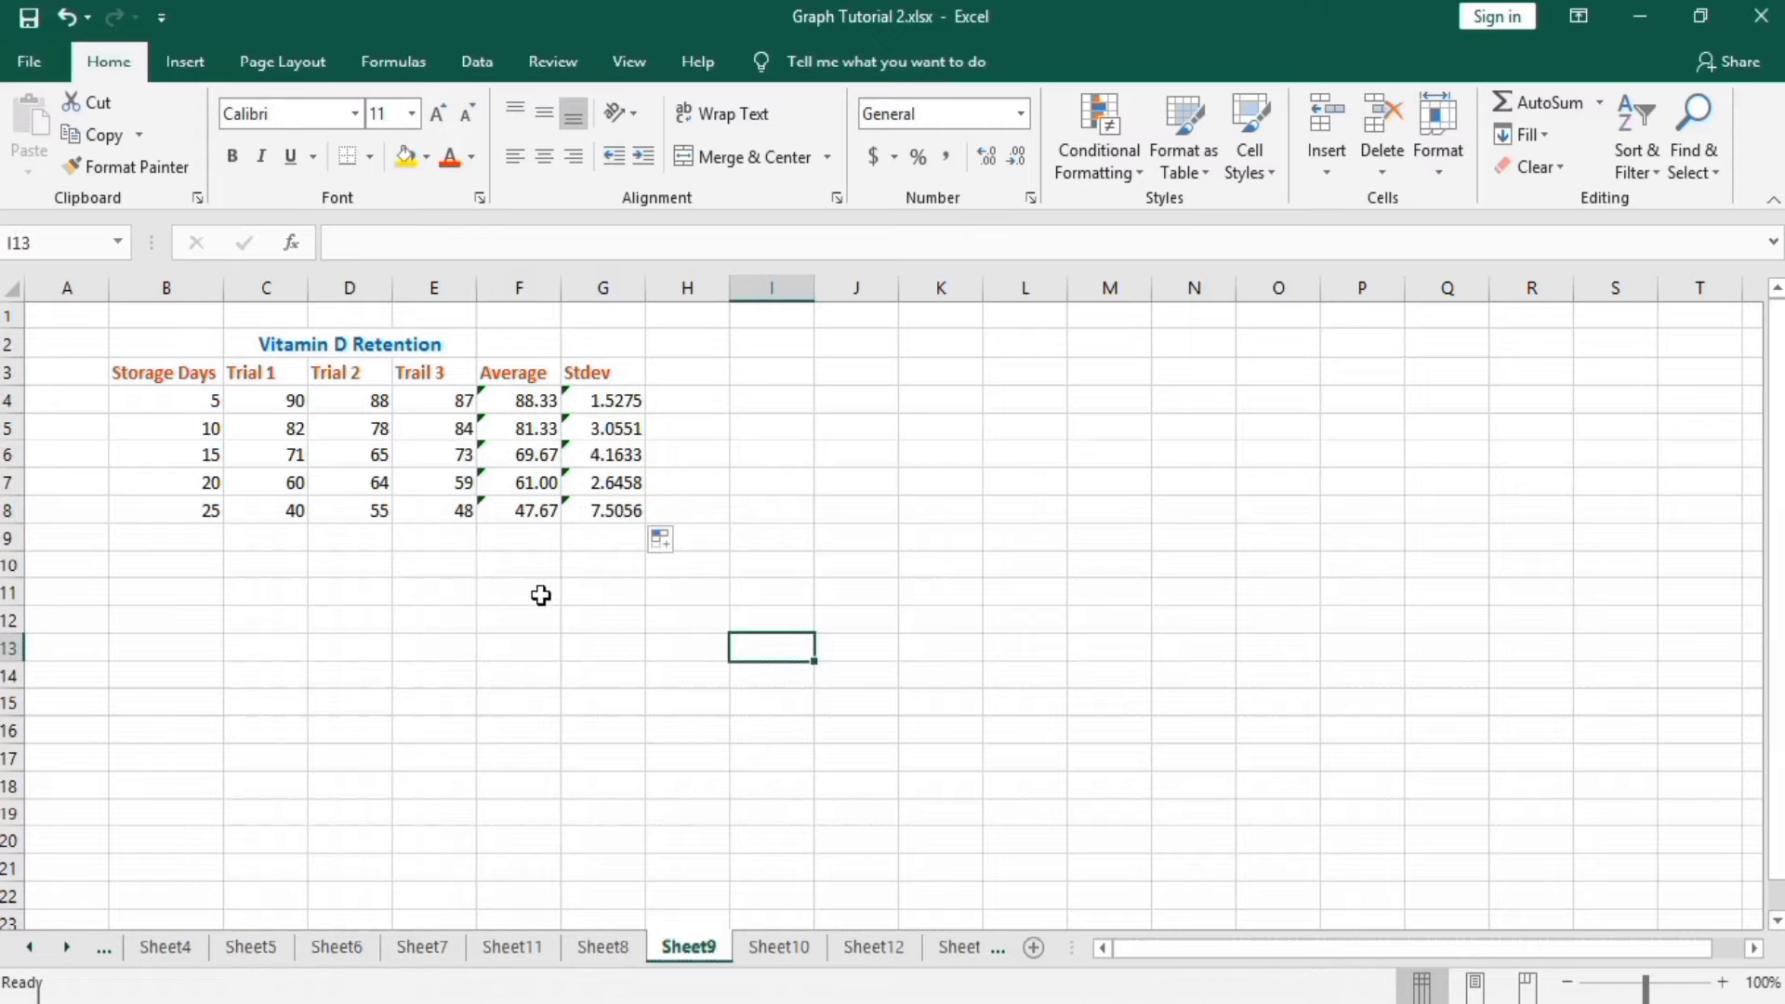
left_click(193, 377)
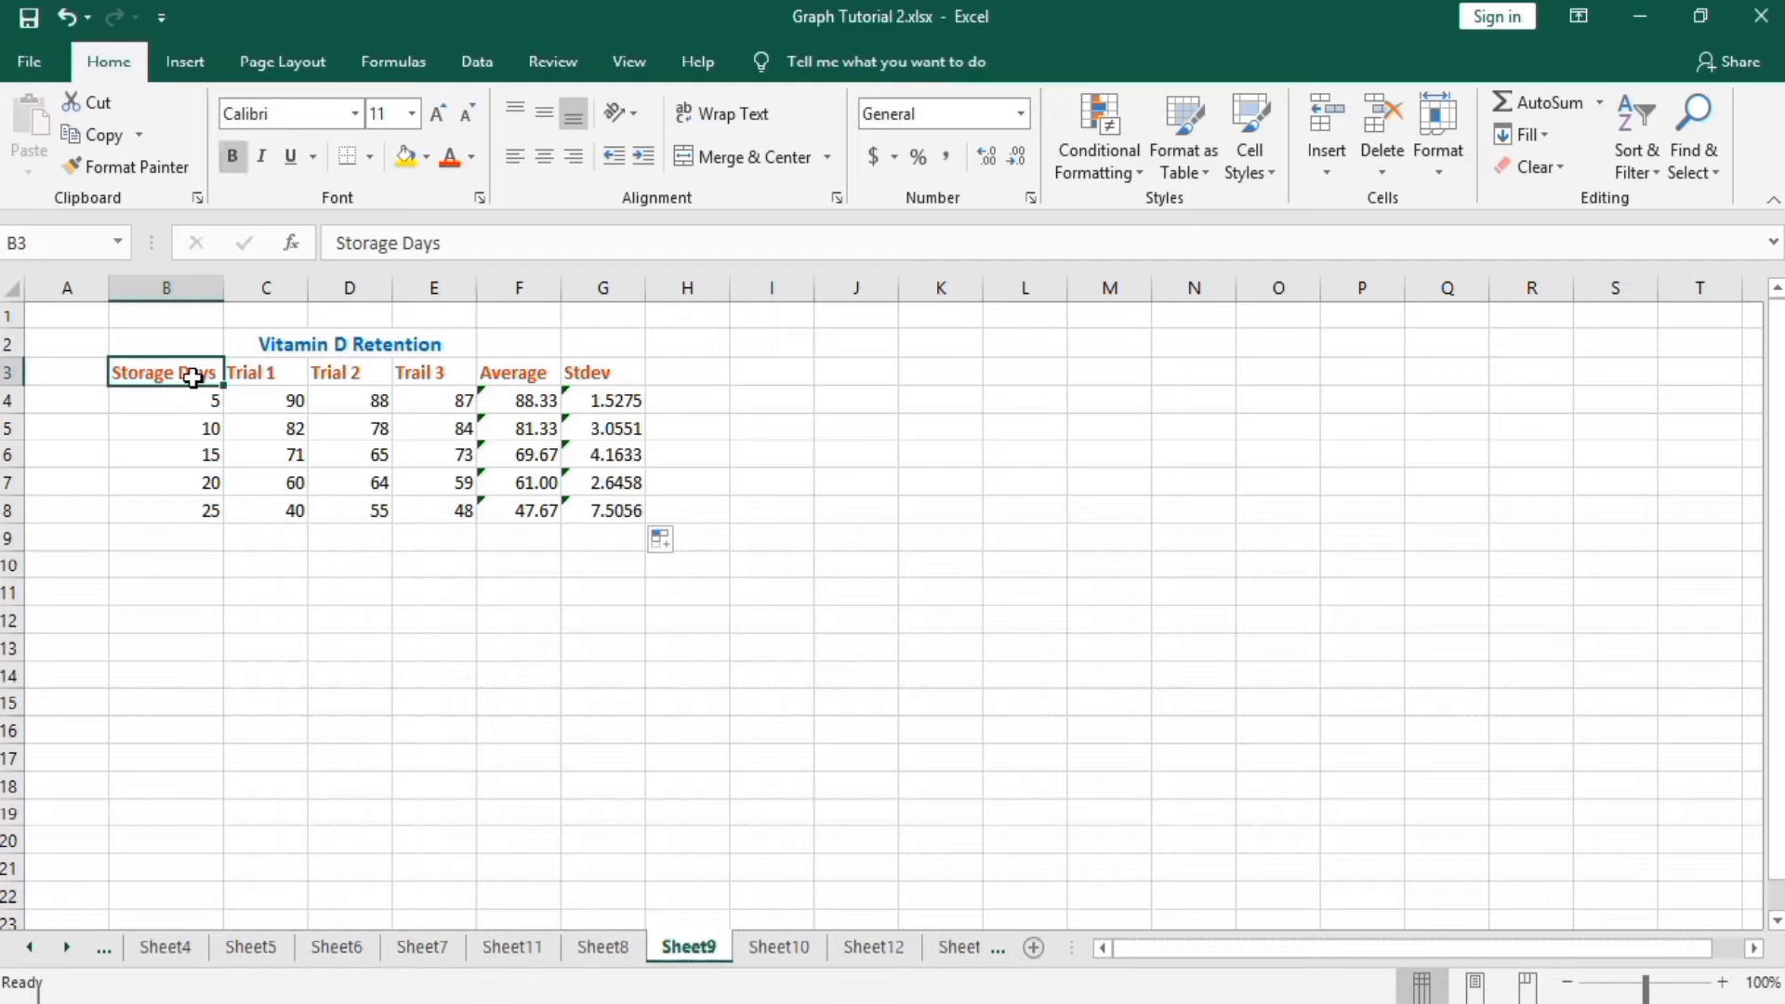
left_click_drag(194, 376, 199, 497)
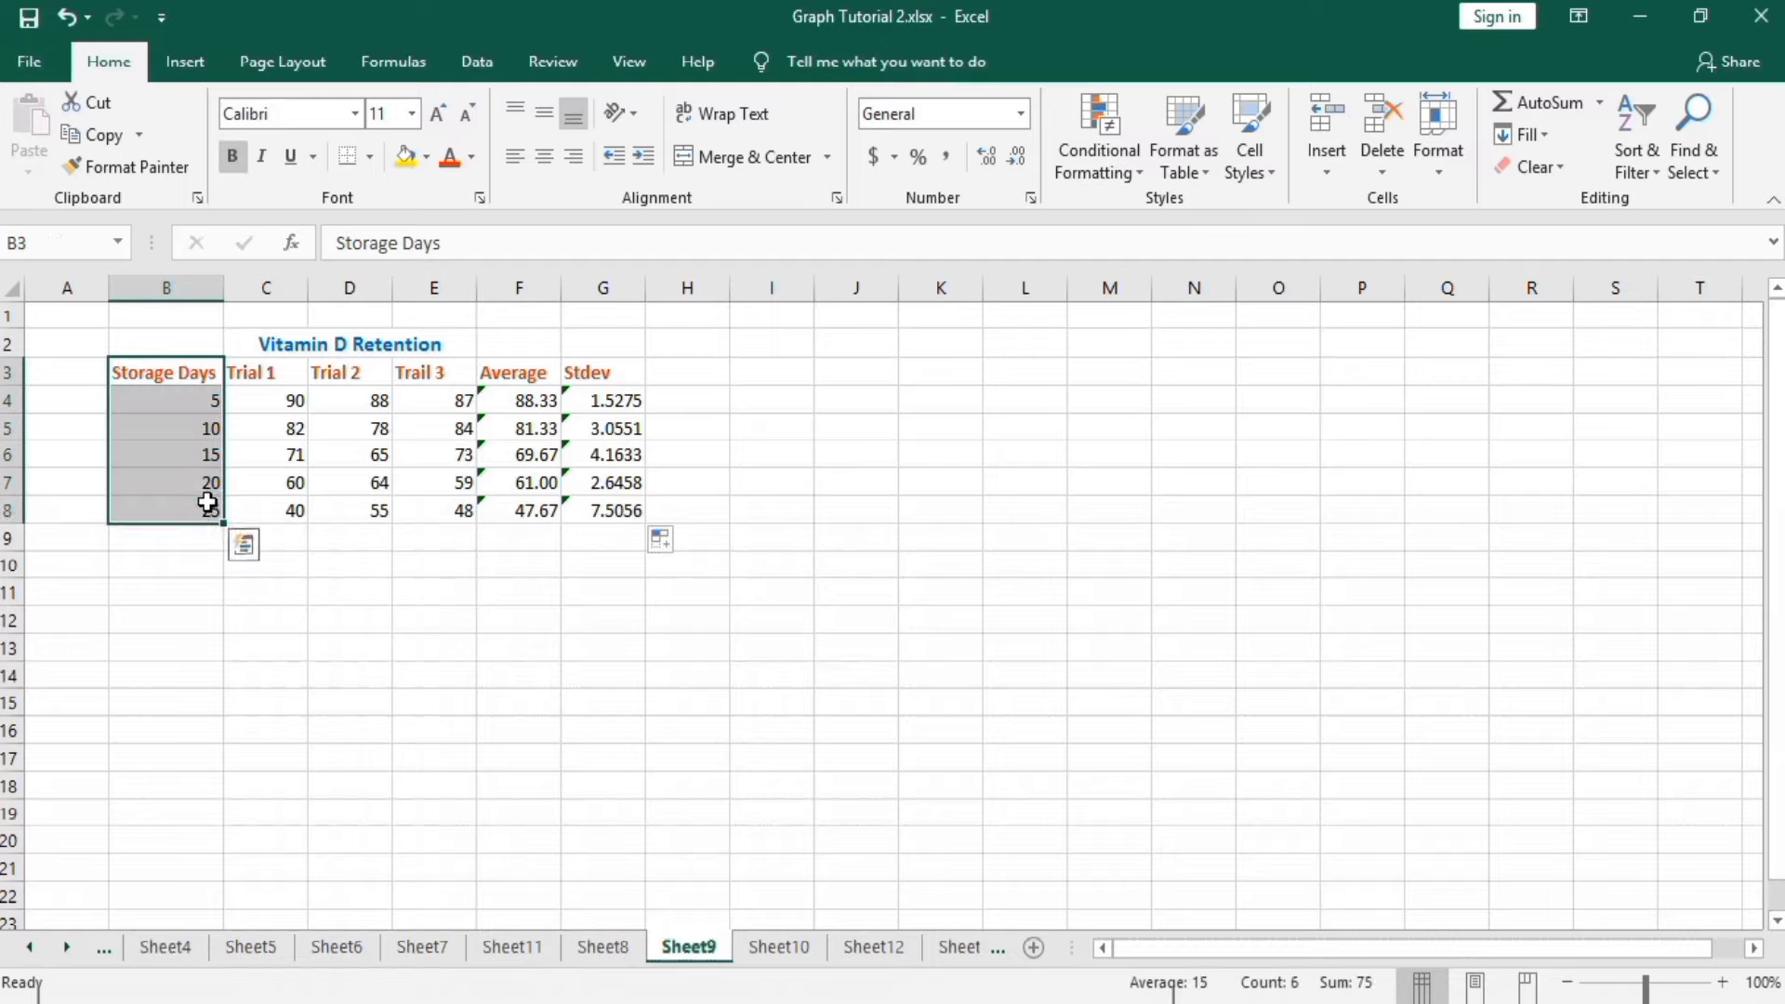
key("alt+shift+F10")
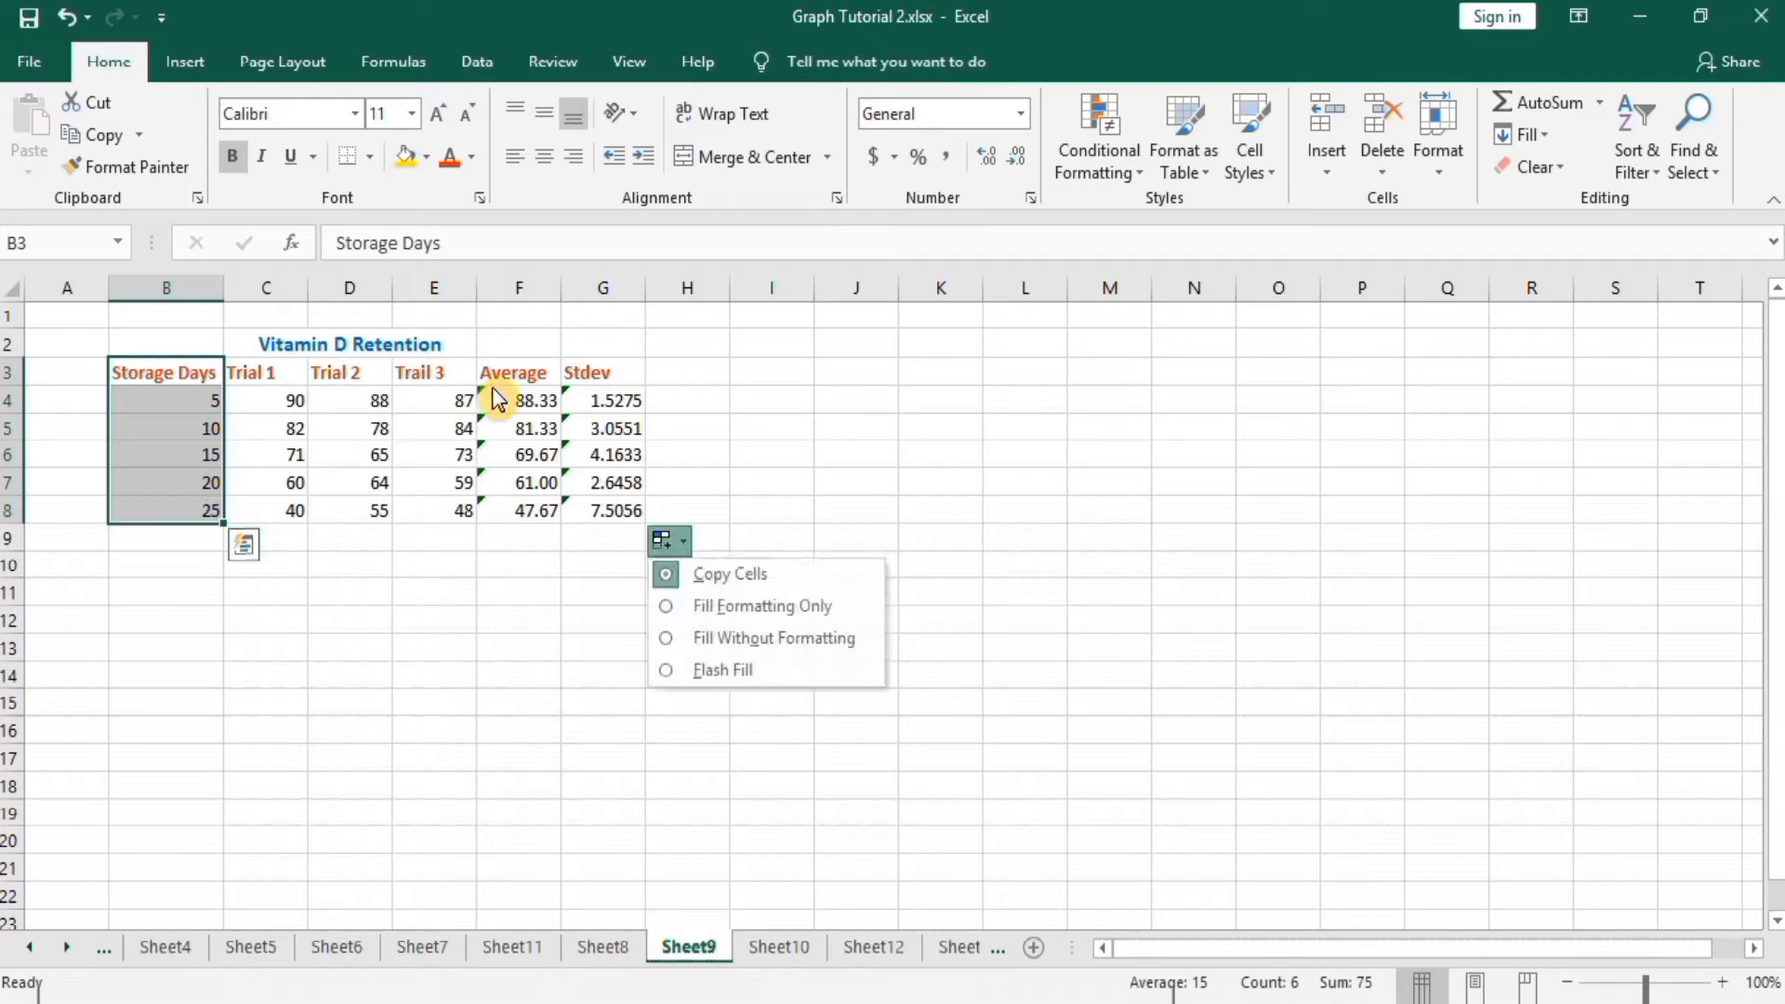
left_click(491, 374, "ctrl")
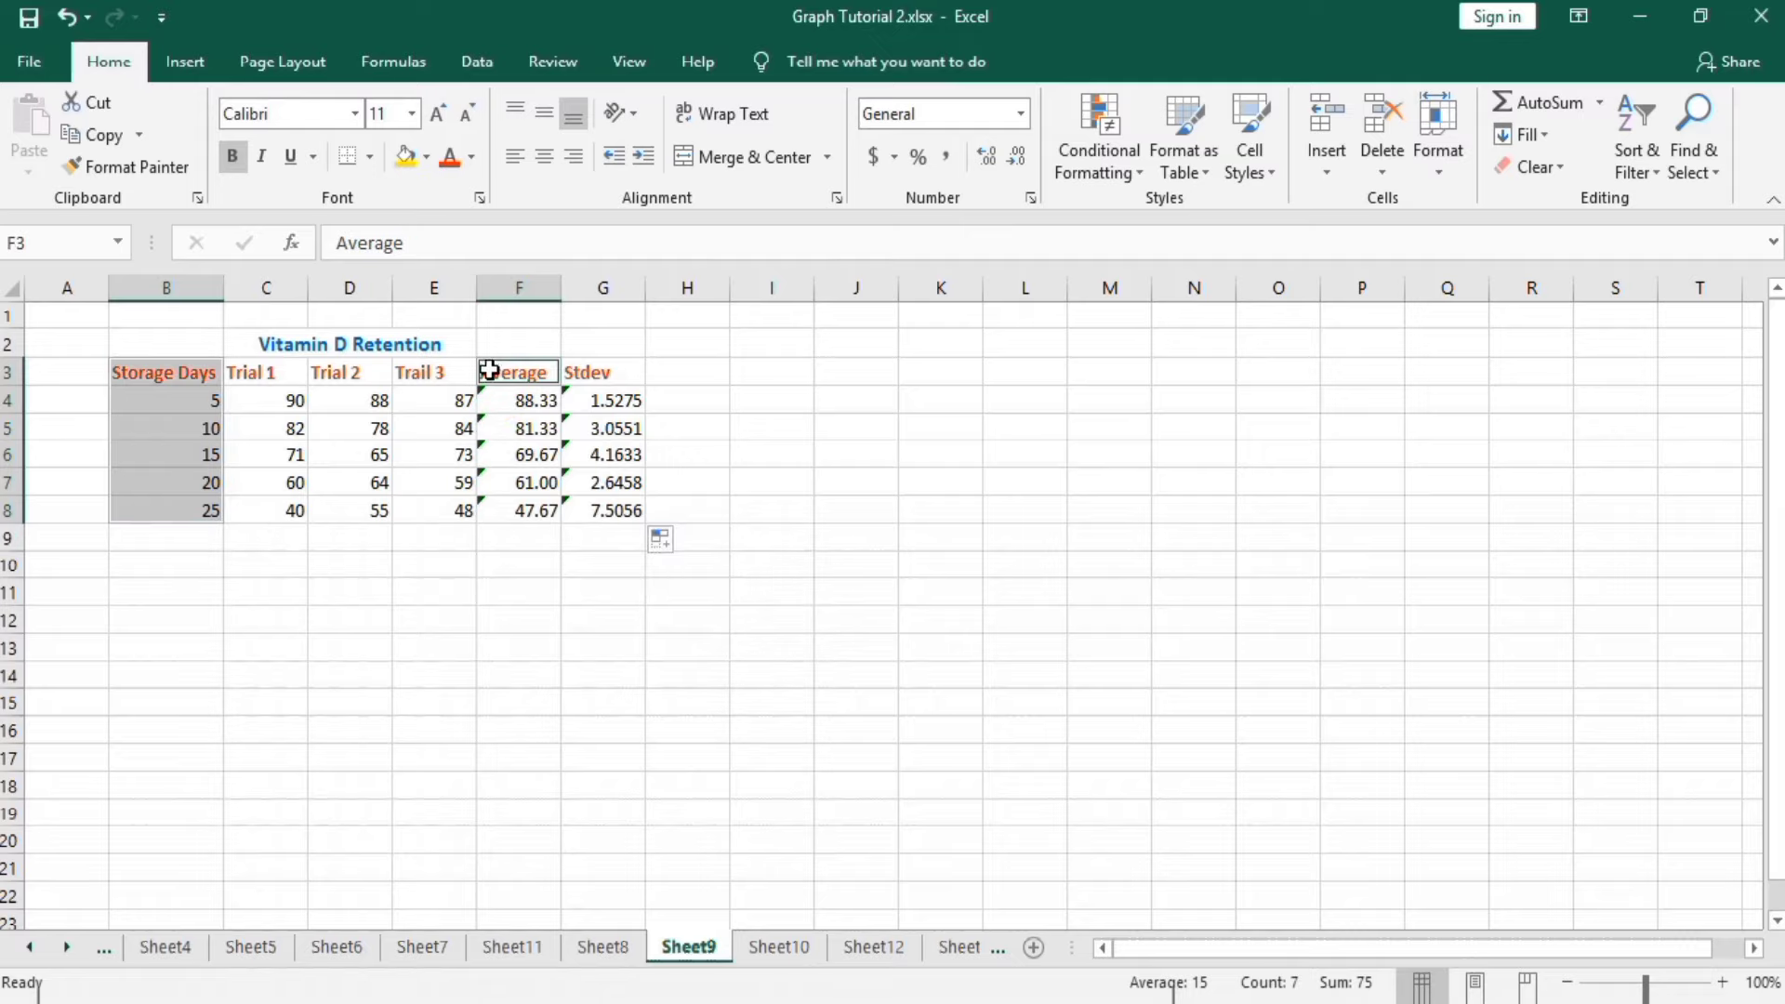
left_click_drag(488, 371, 506, 505)
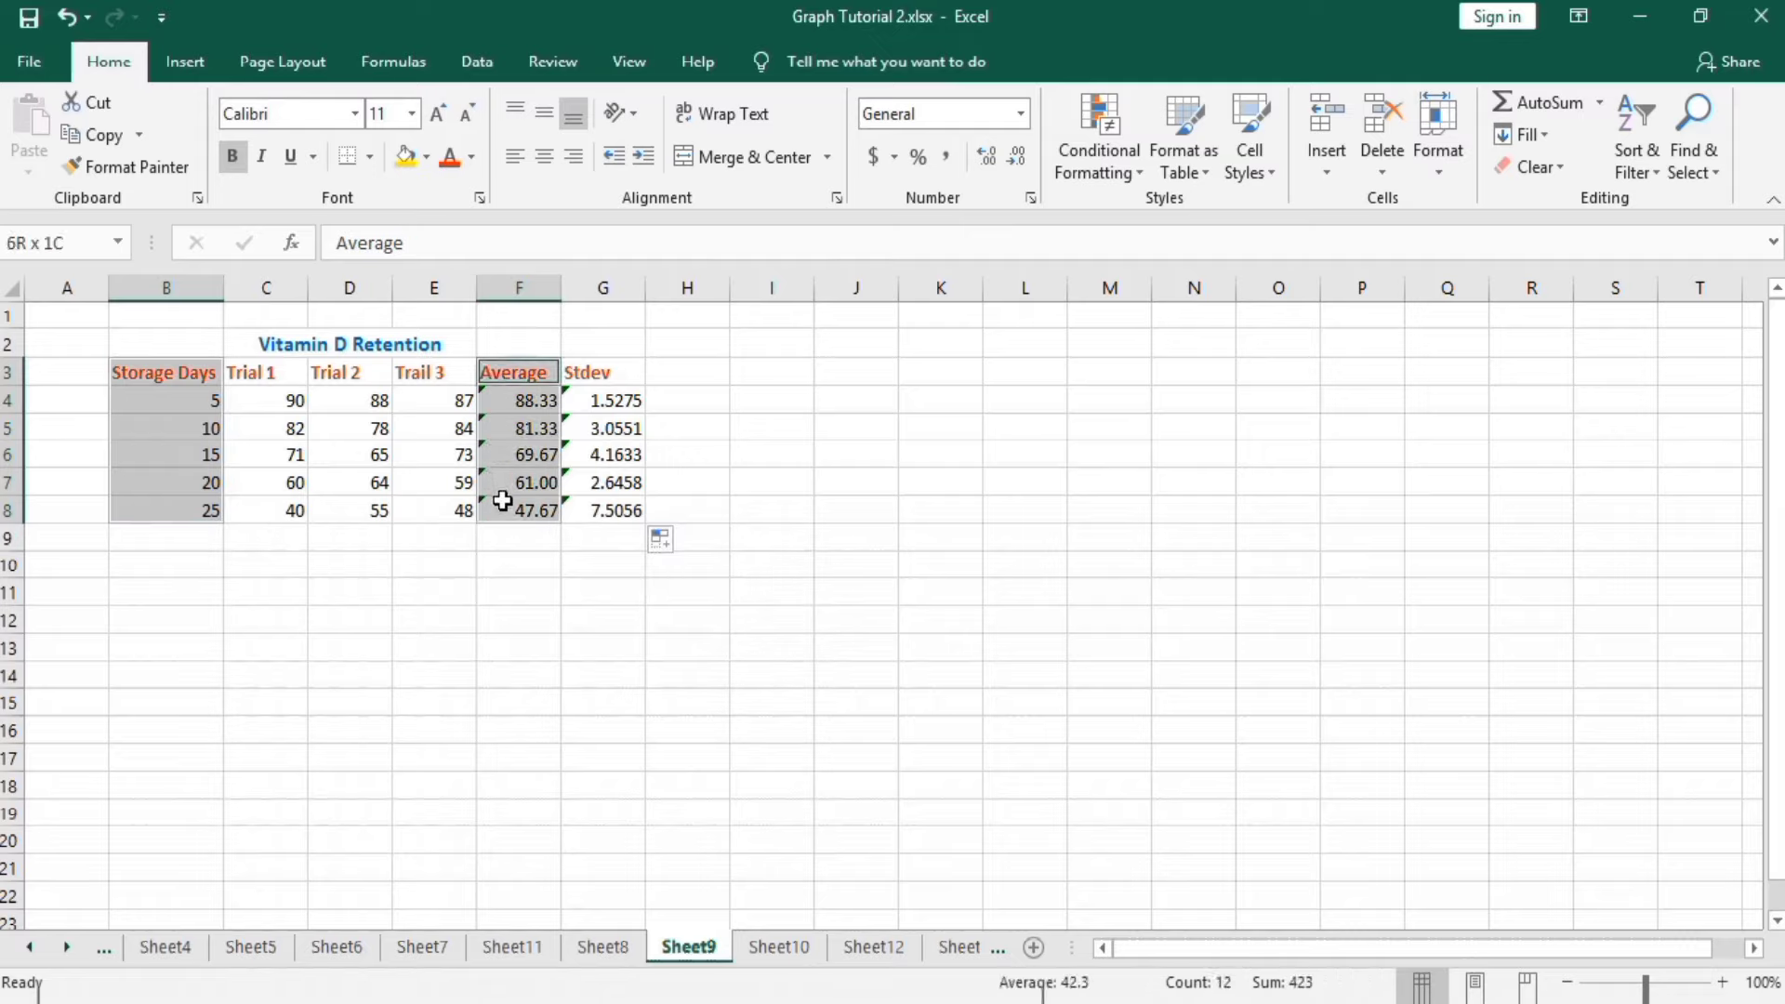
left_click(188, 69)
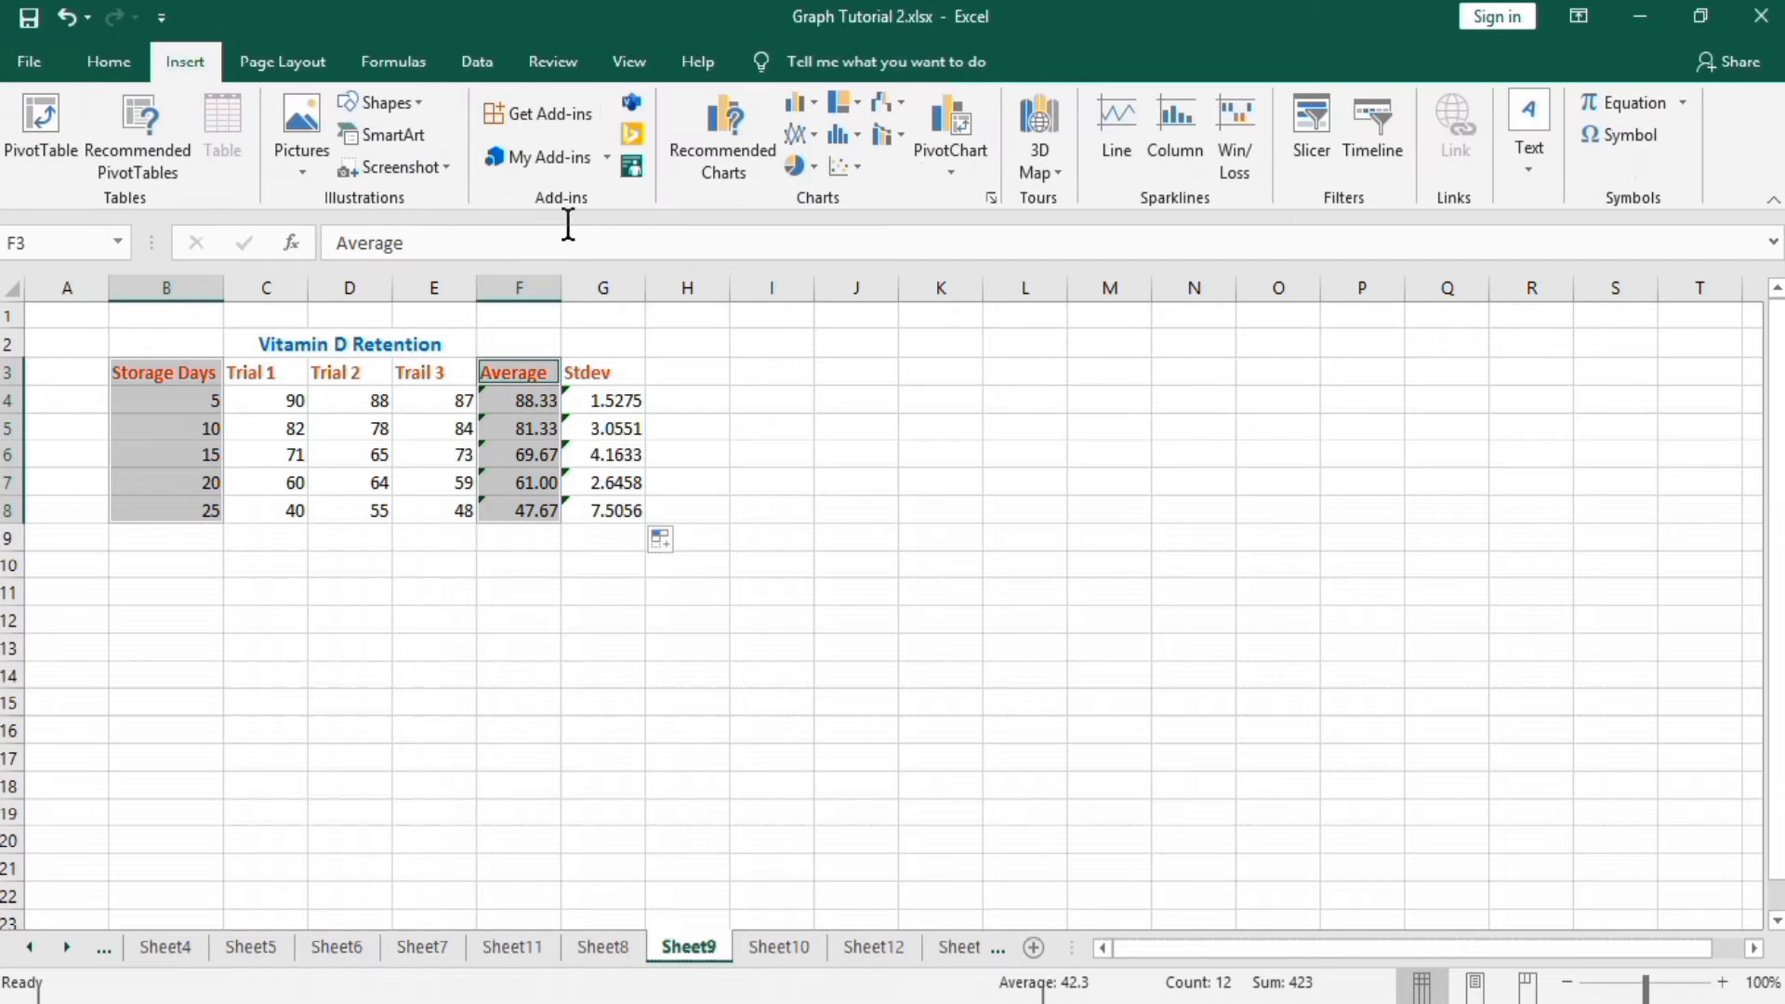
left_click(813, 105)
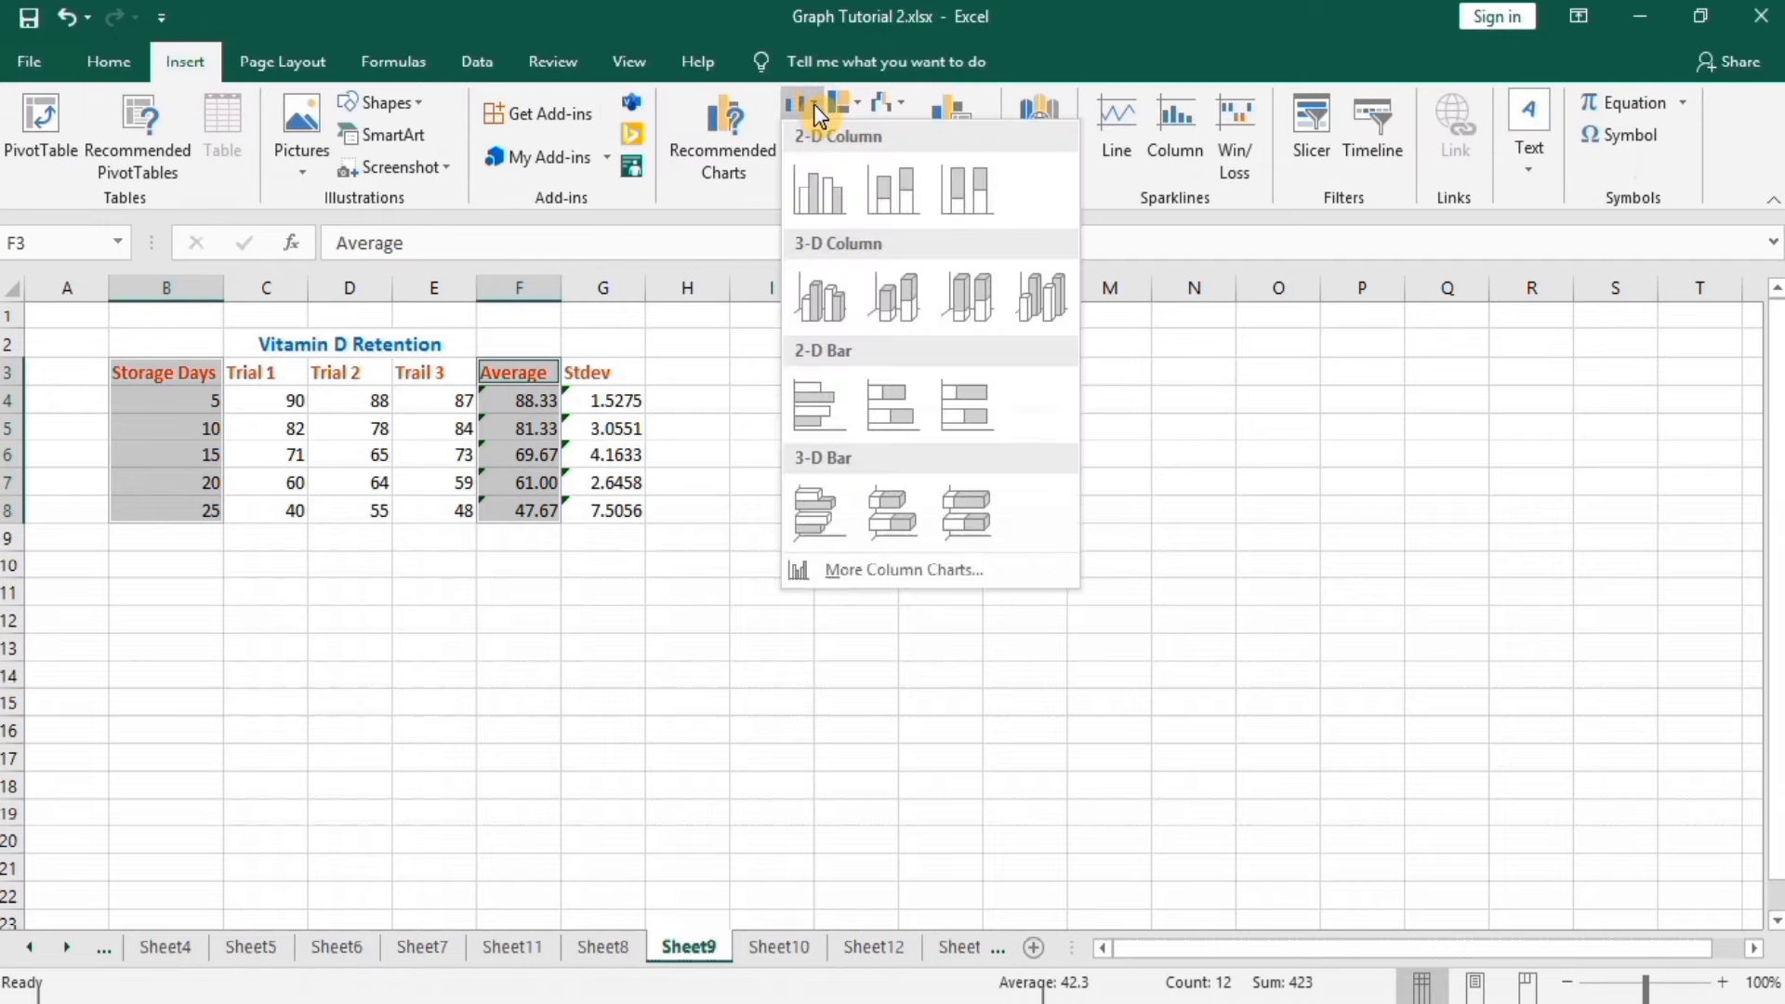
left_click(815, 197)
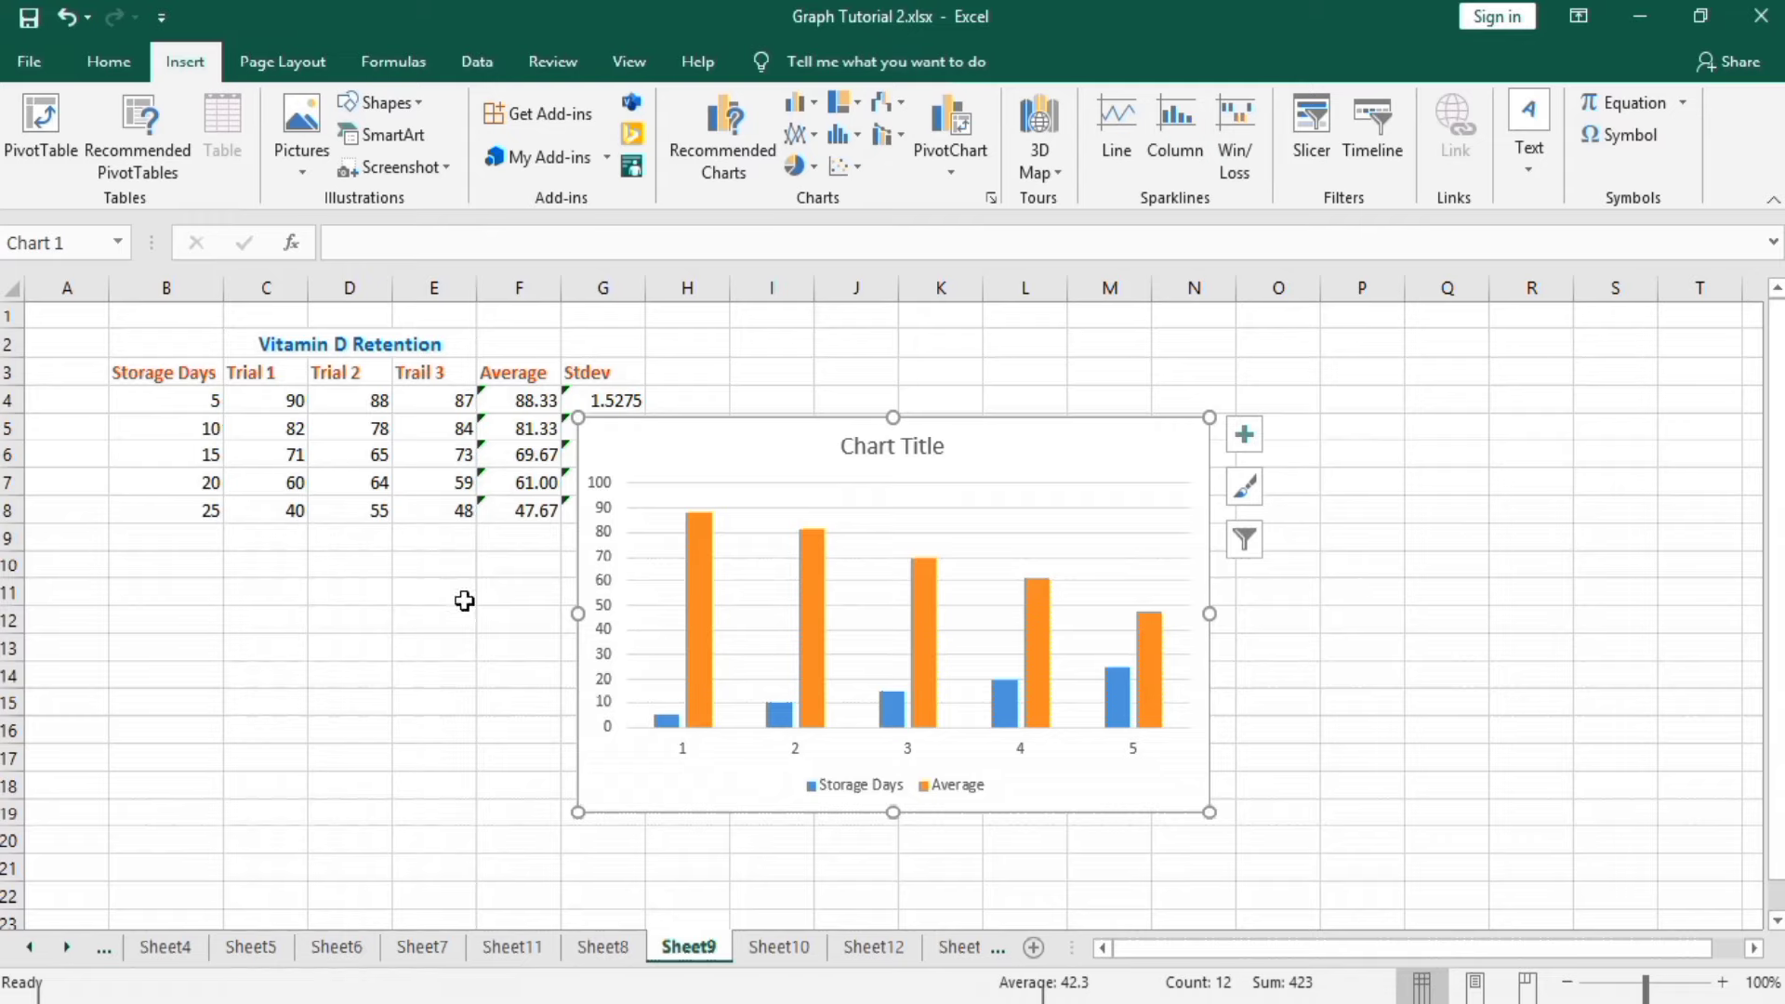
left_click(1147, 454)
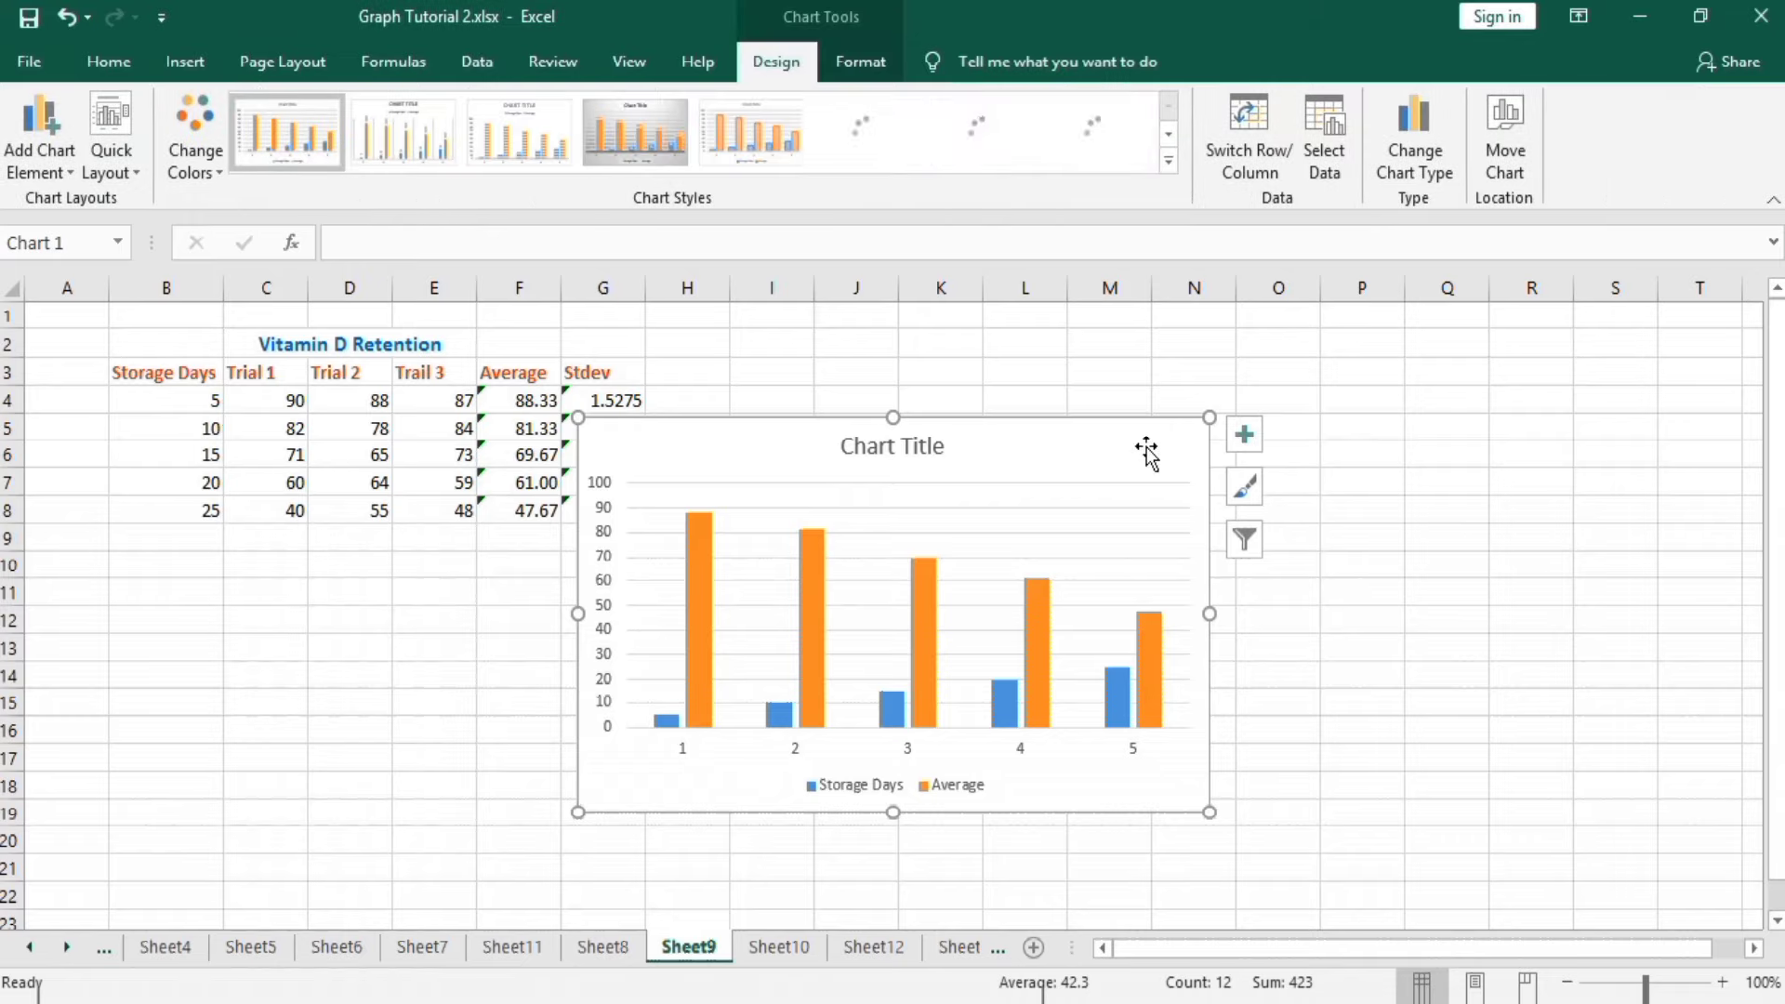
key("Delete")
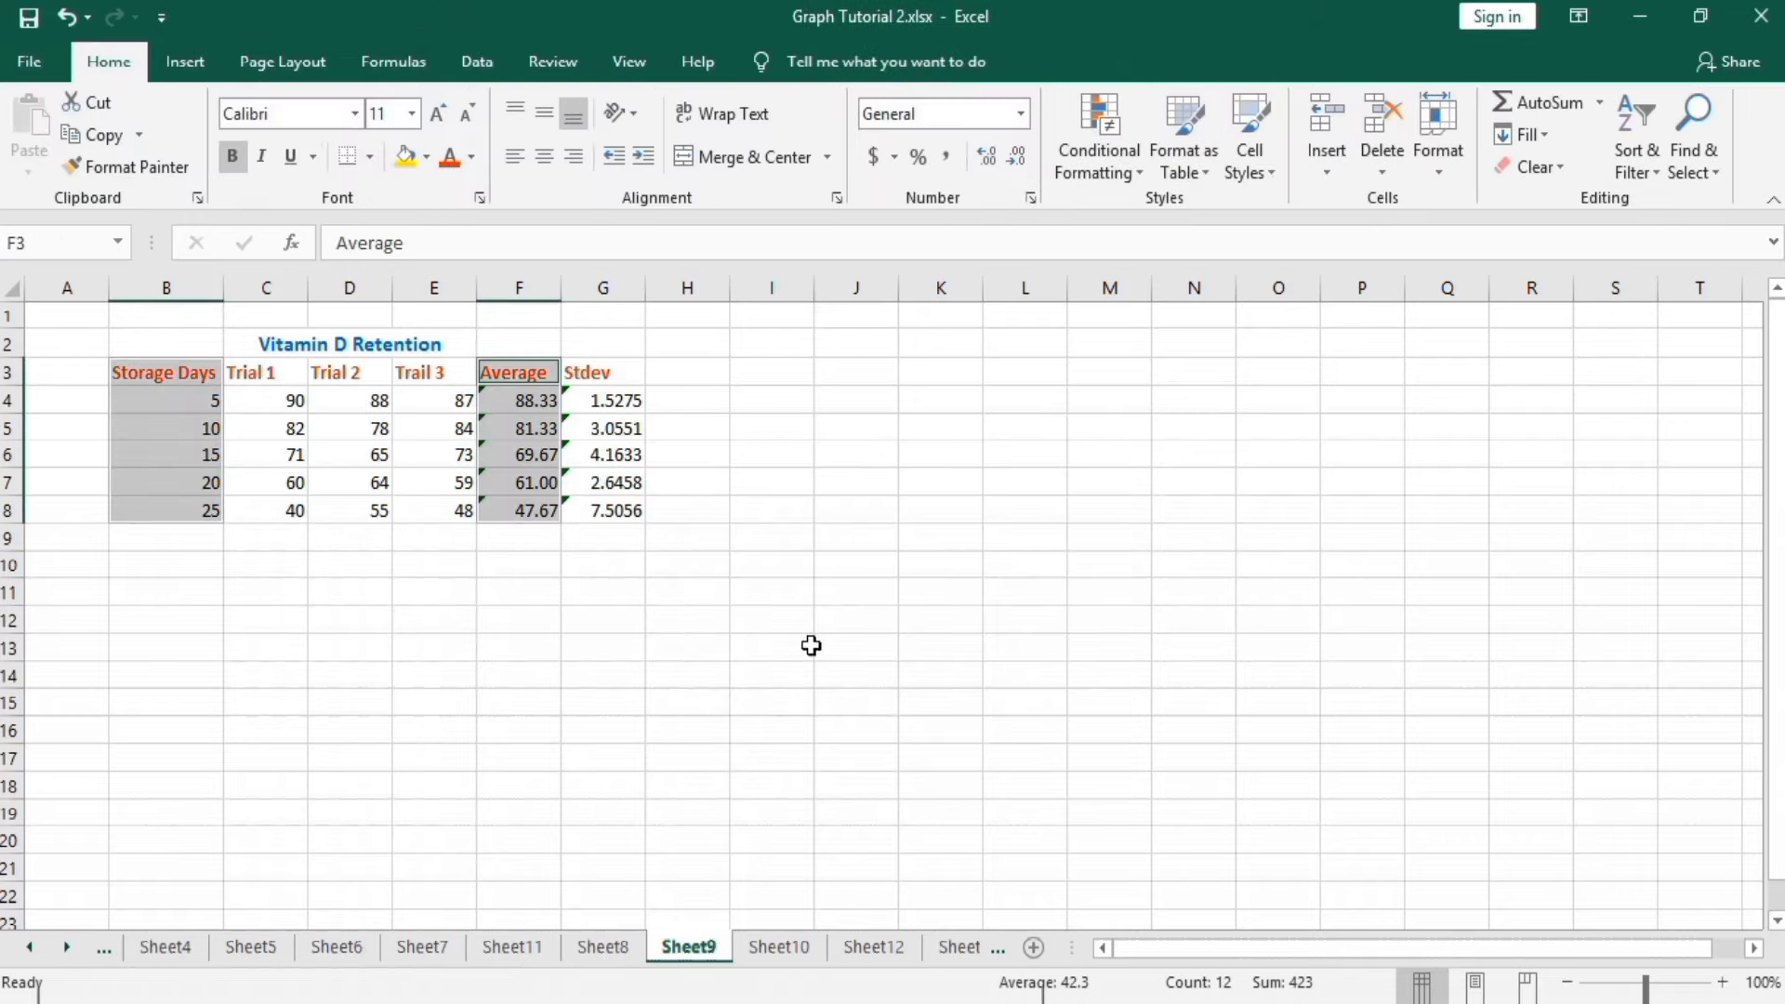
left_click(811, 646)
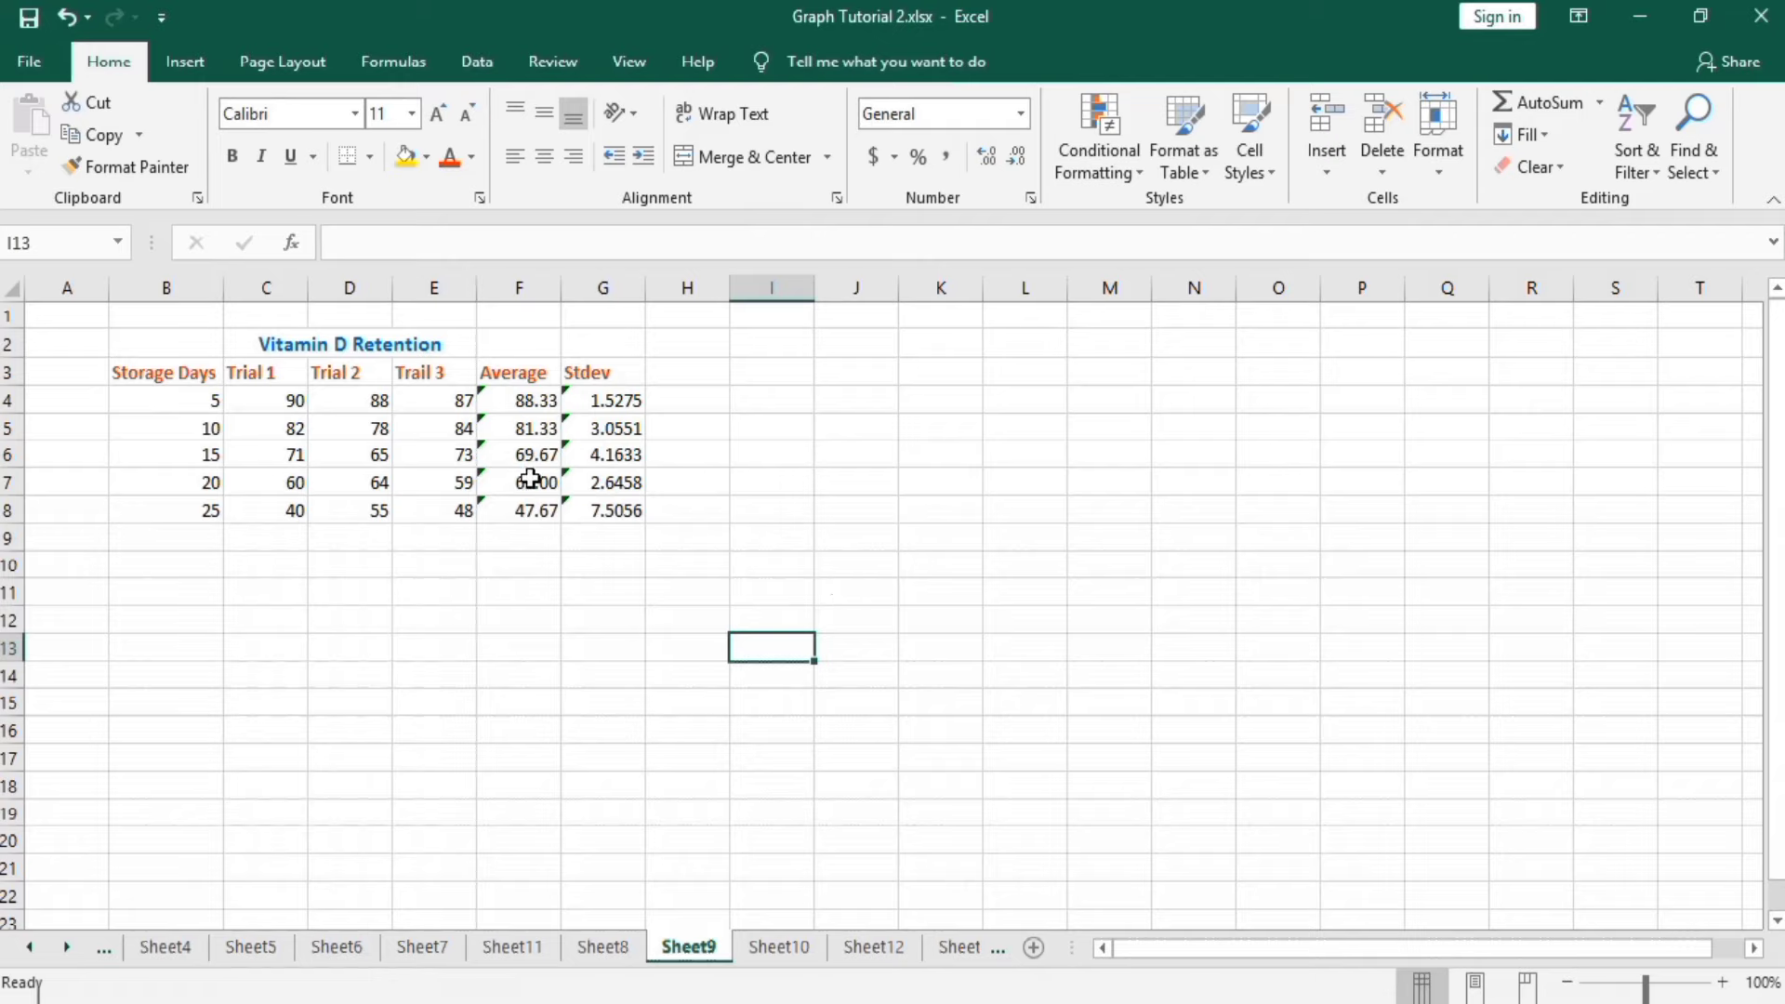
Step: Insert an empty clustered column chart on the sheet and bring up its shortcut menu
left_click(189, 64)
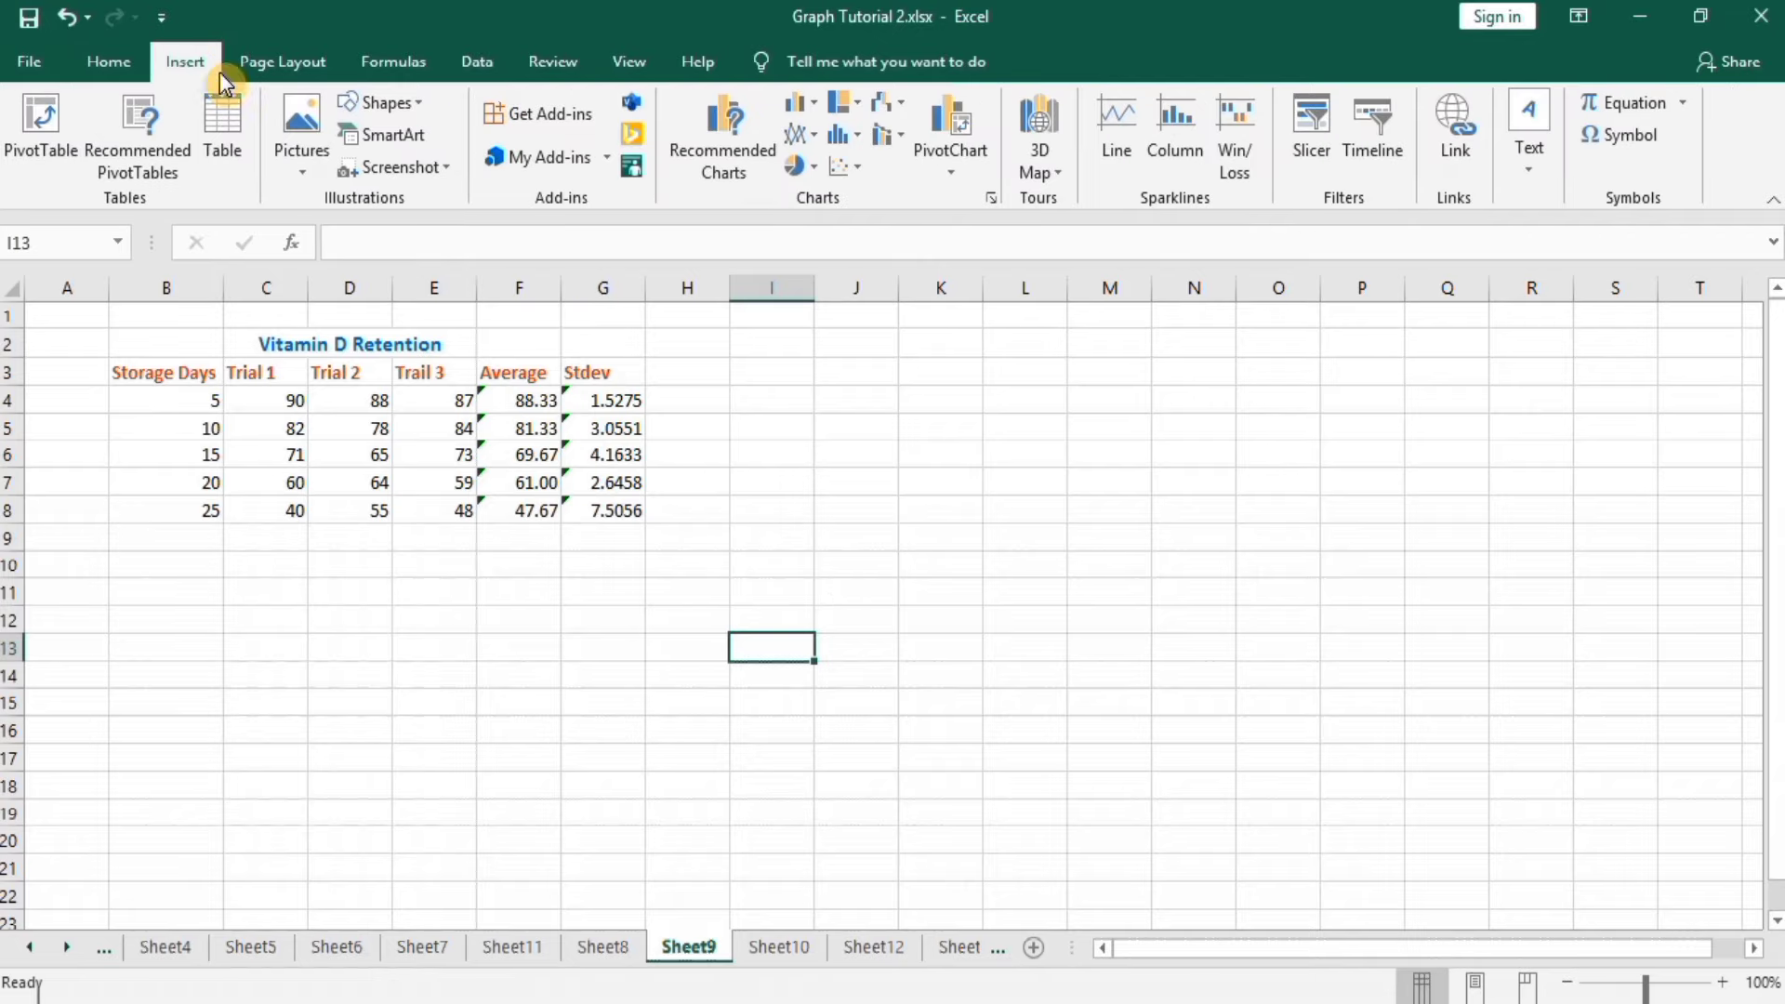
left_click(814, 102)
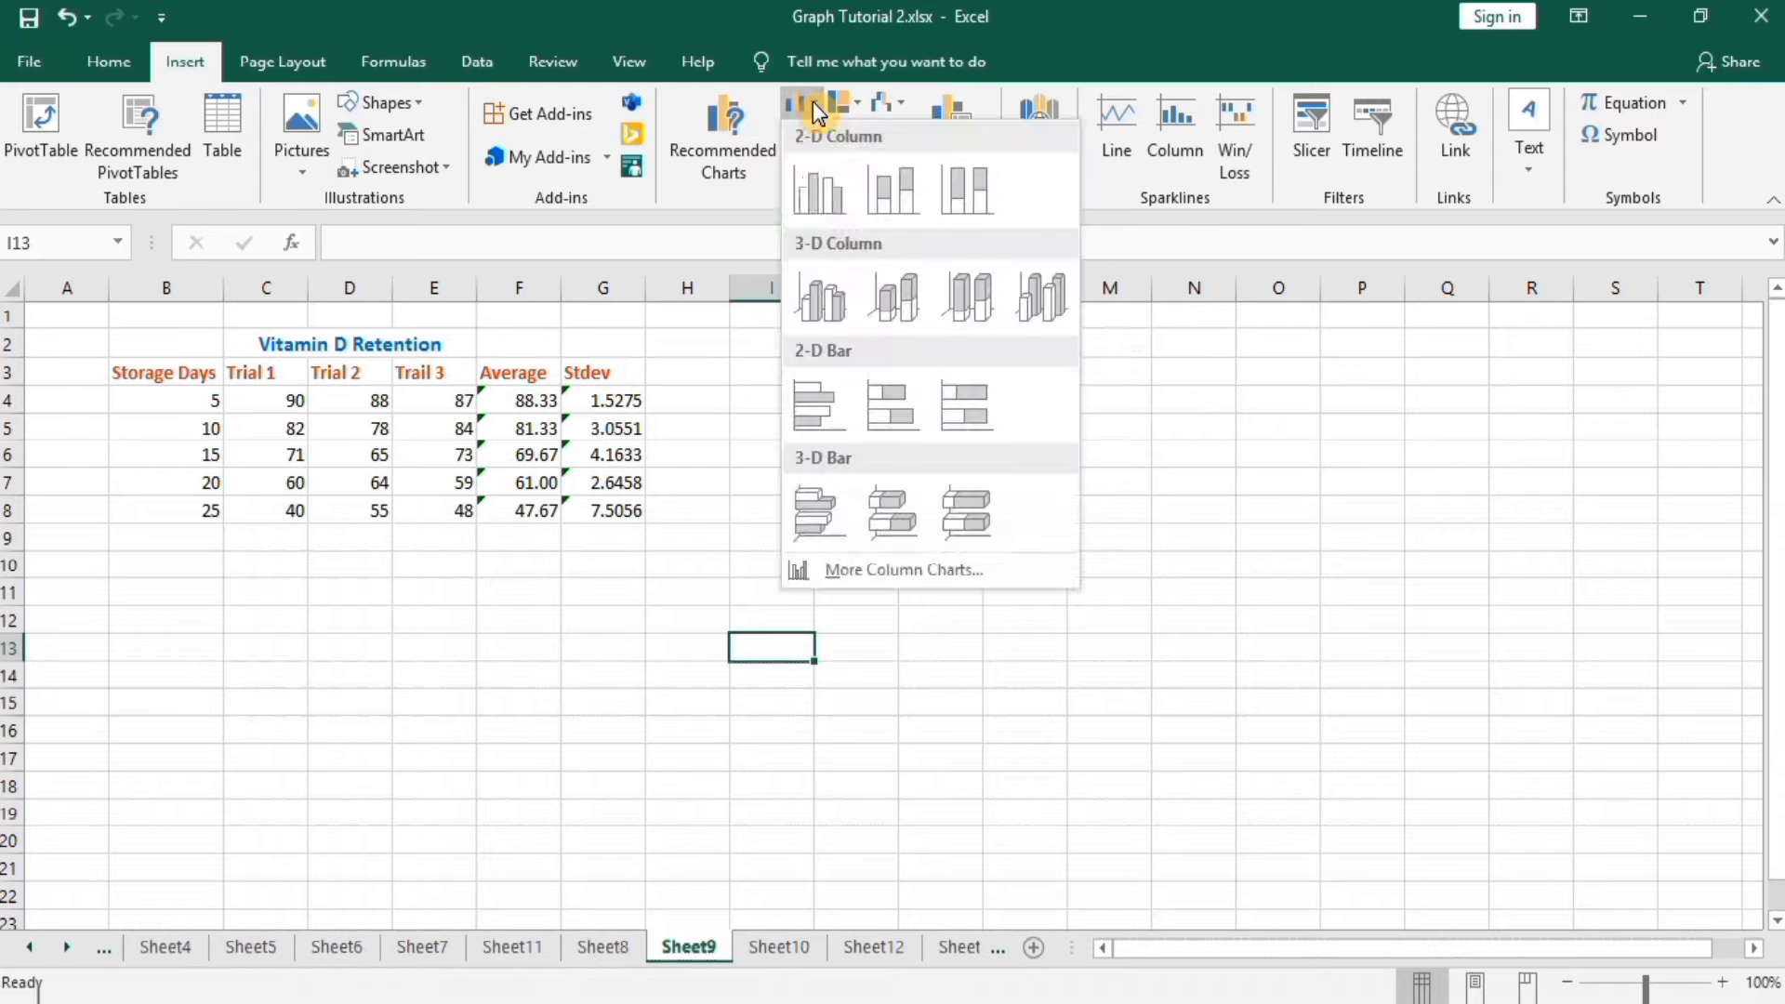
left_click(819, 193)
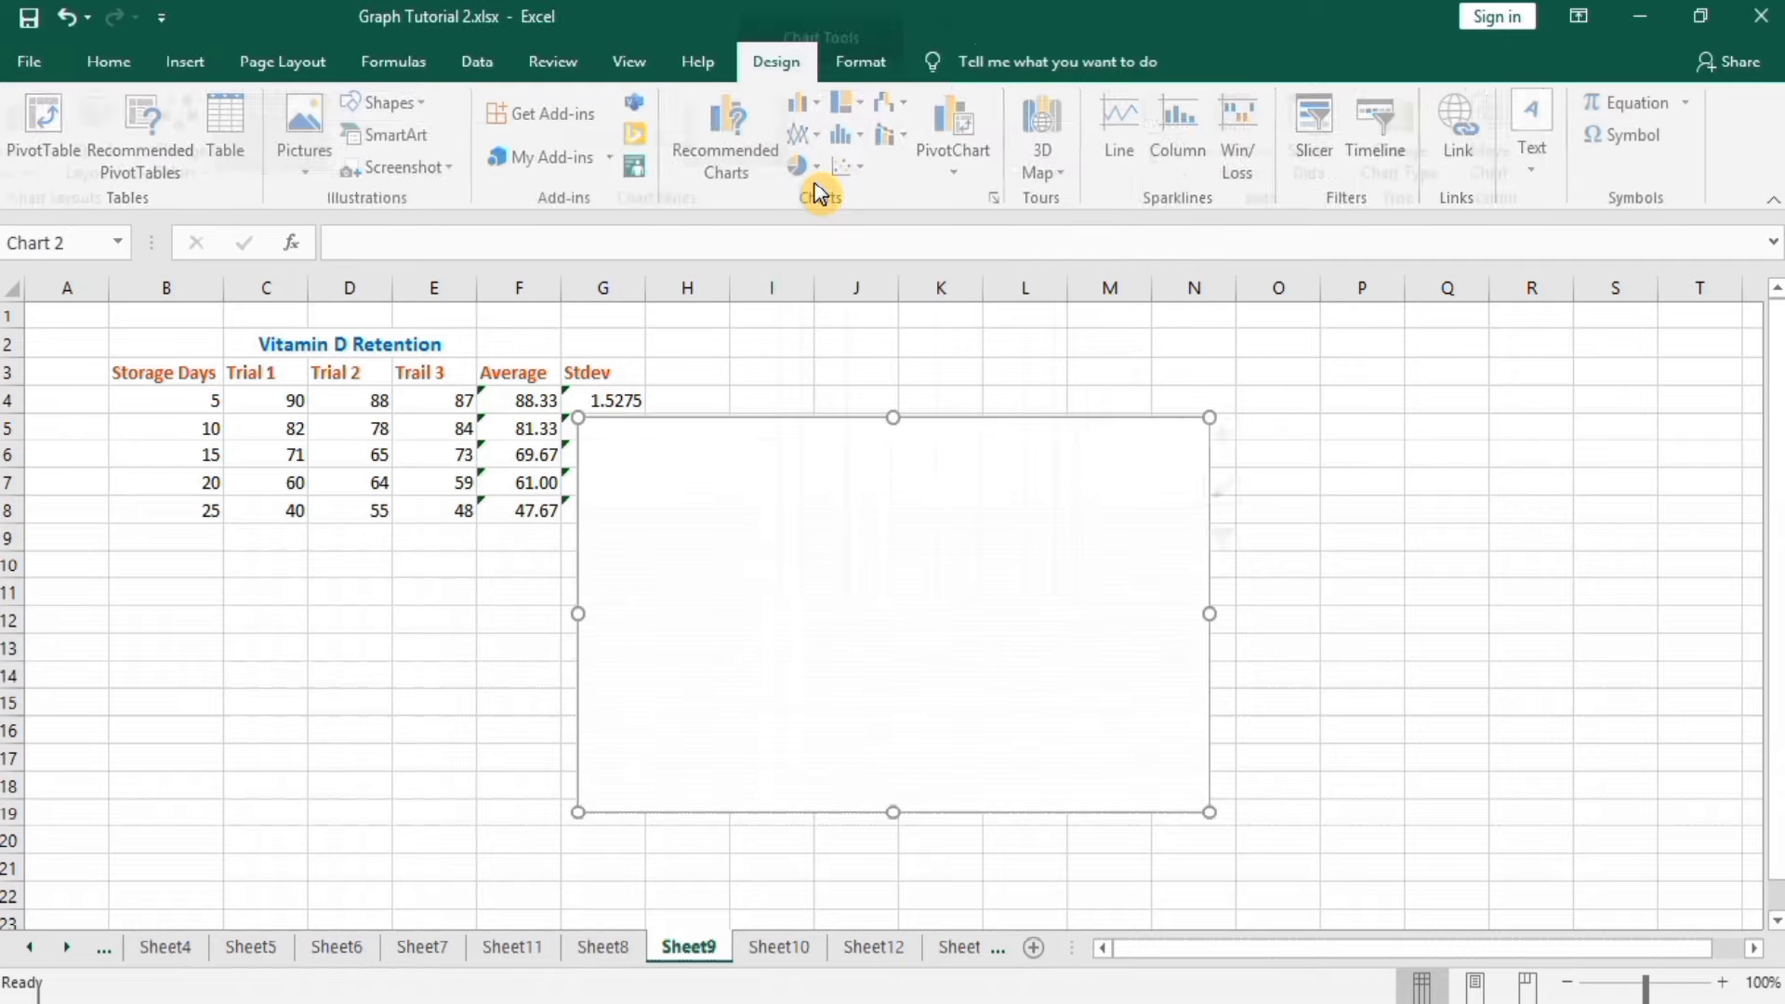
right_click(939, 554)
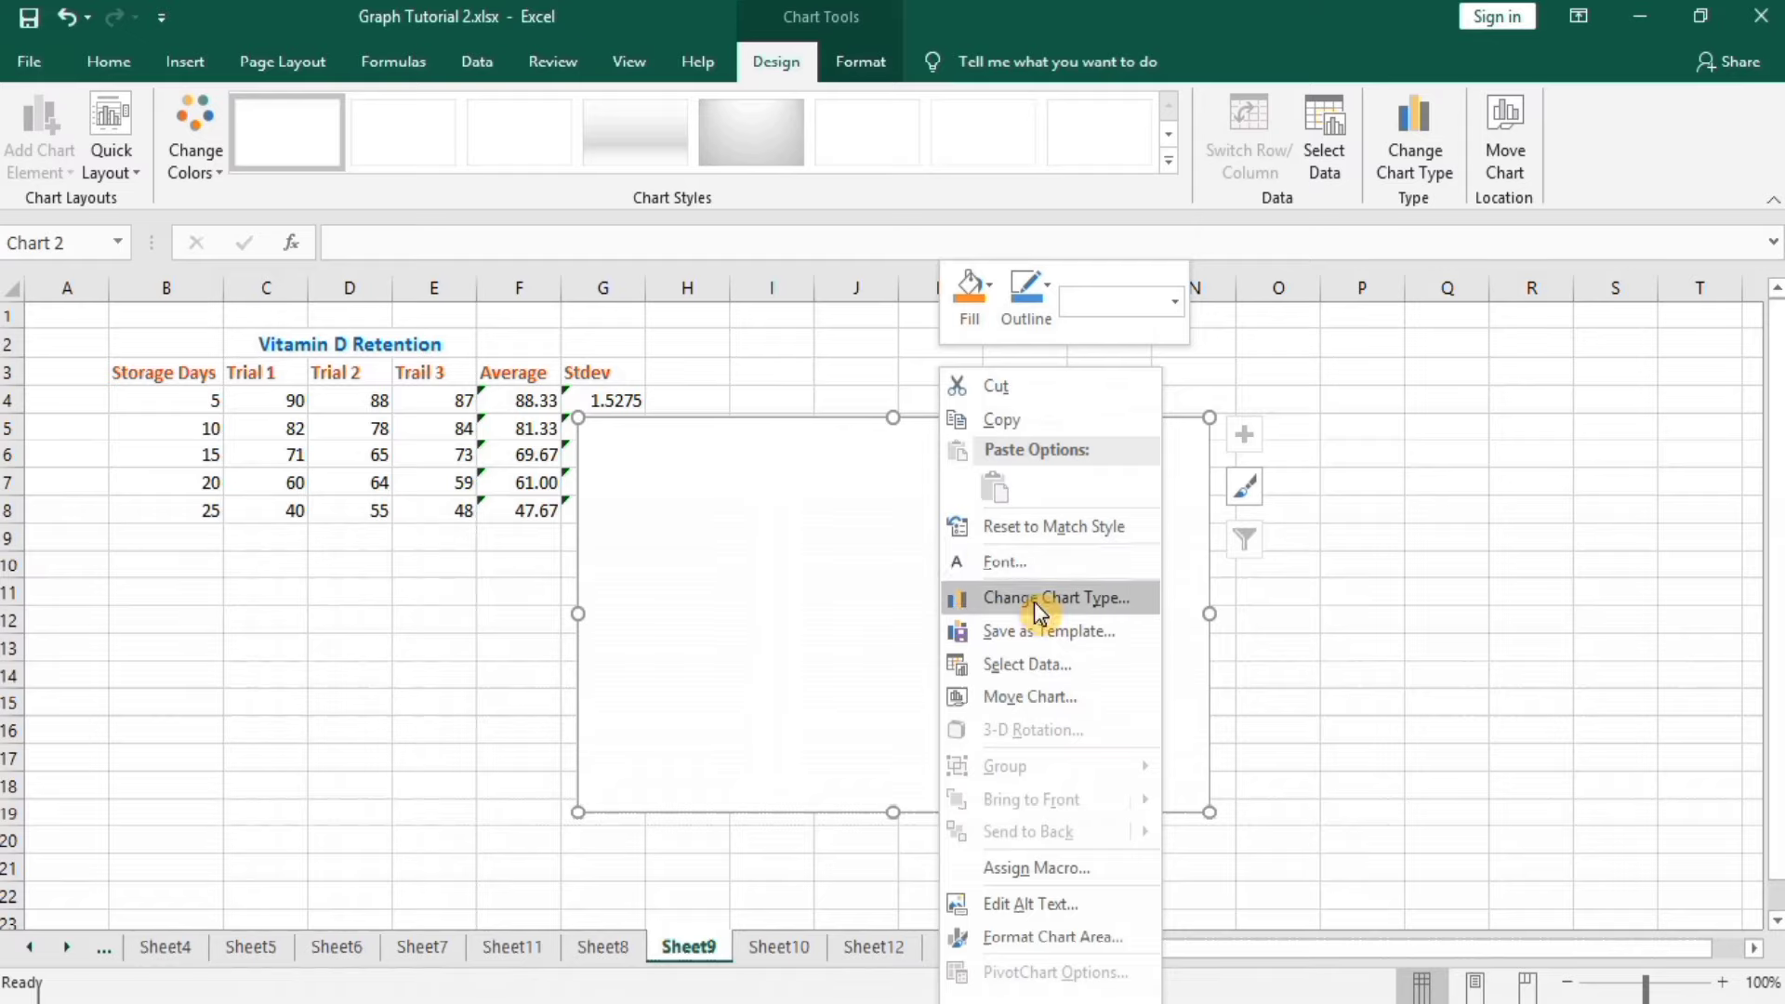
Step: In Select Data add a Vitamin Retention series using the averages F4:F8 as values
left_click(1047, 674)
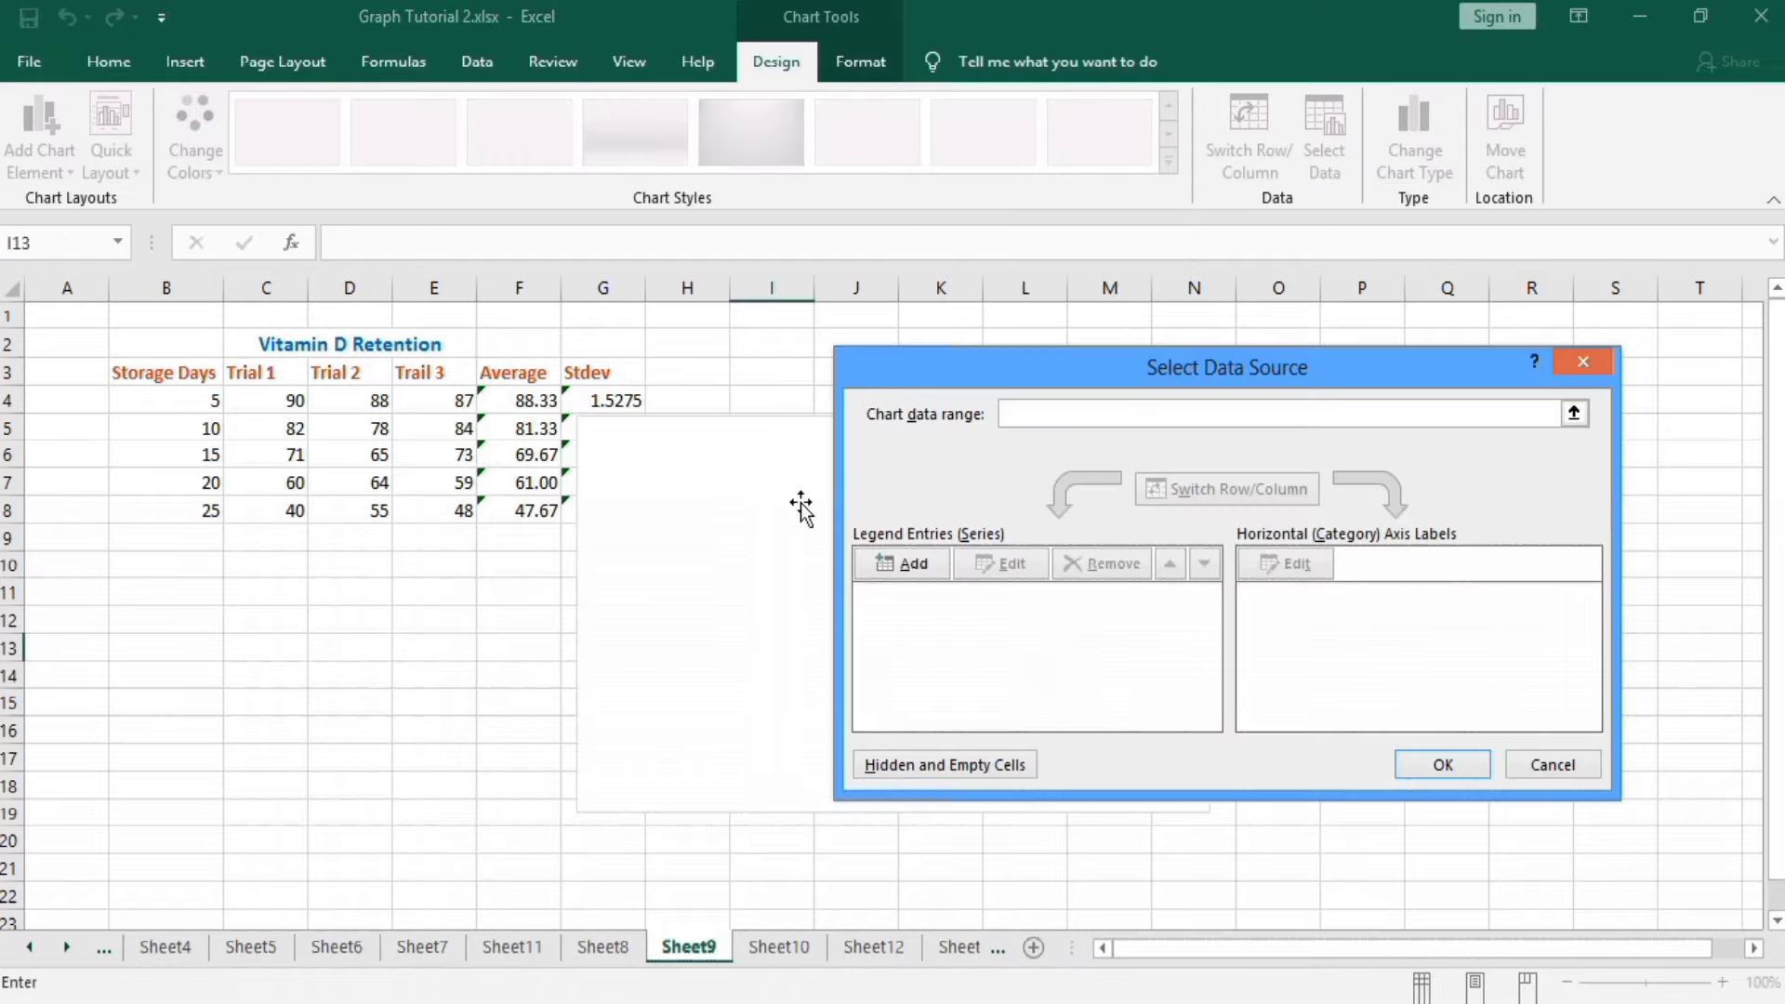
left_click(902, 571)
type("Vitamin Retention")
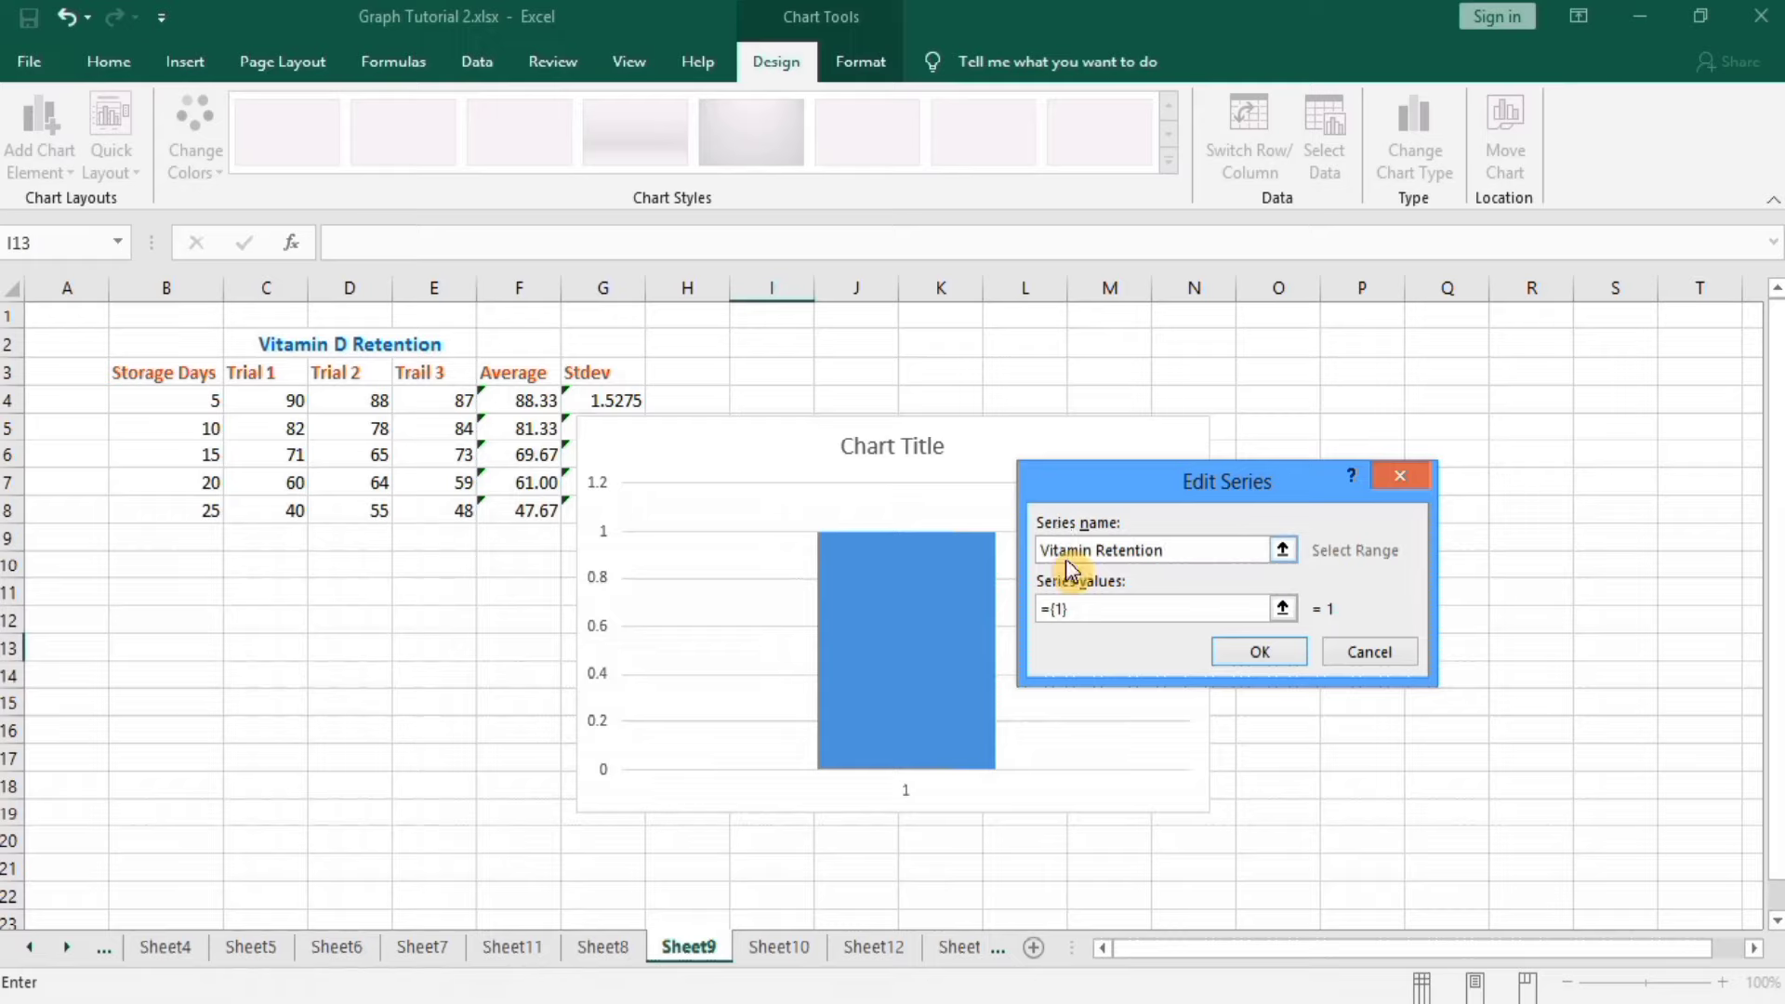
left_click(1069, 606)
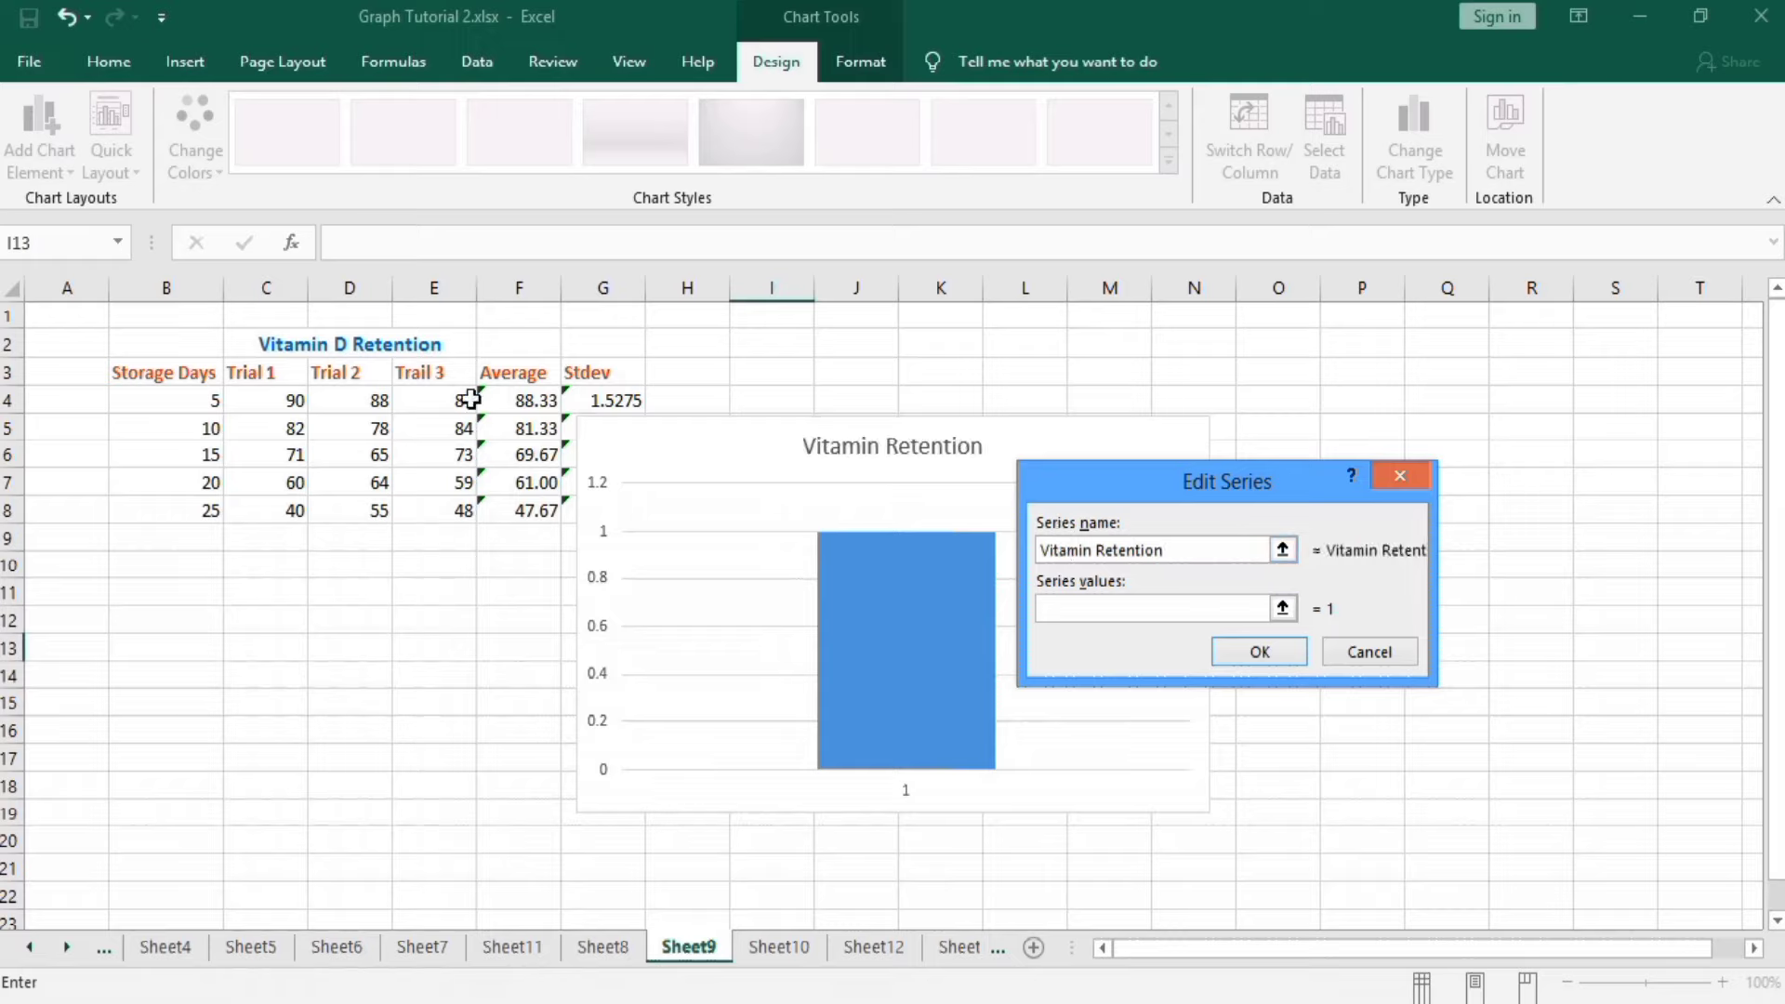
left_click(499, 398)
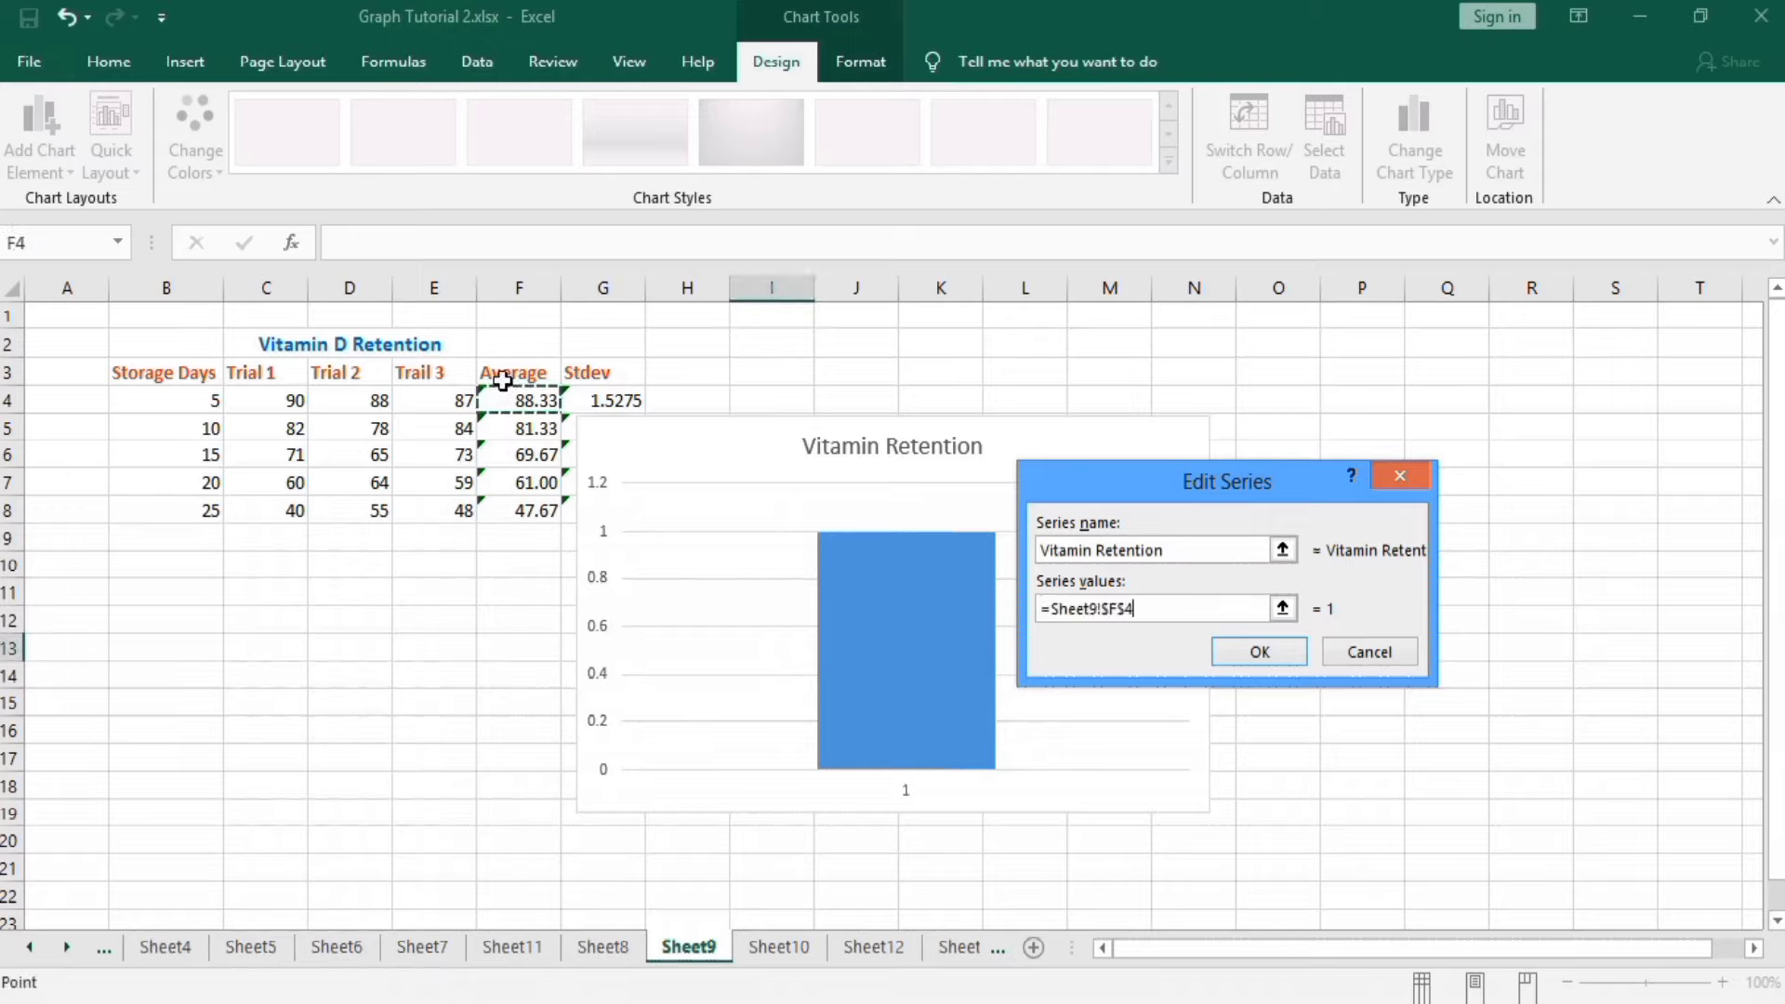
left_click_drag(503, 397, 504, 505)
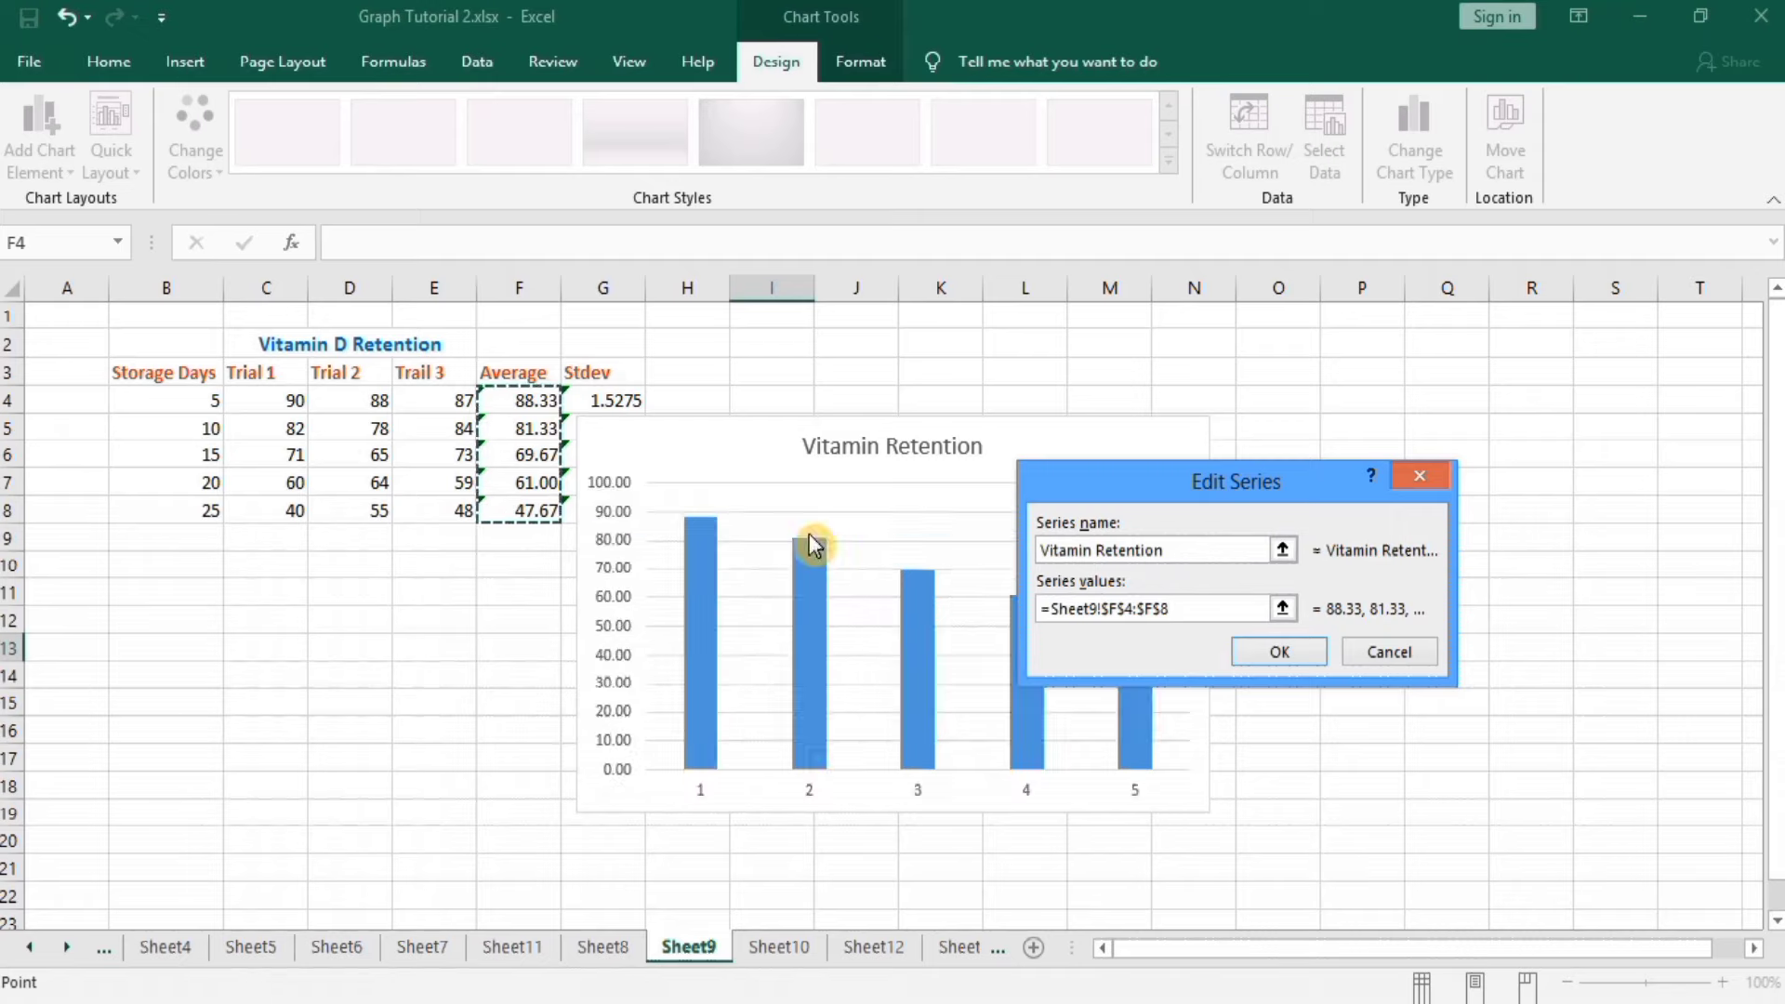
left_click(1268, 655)
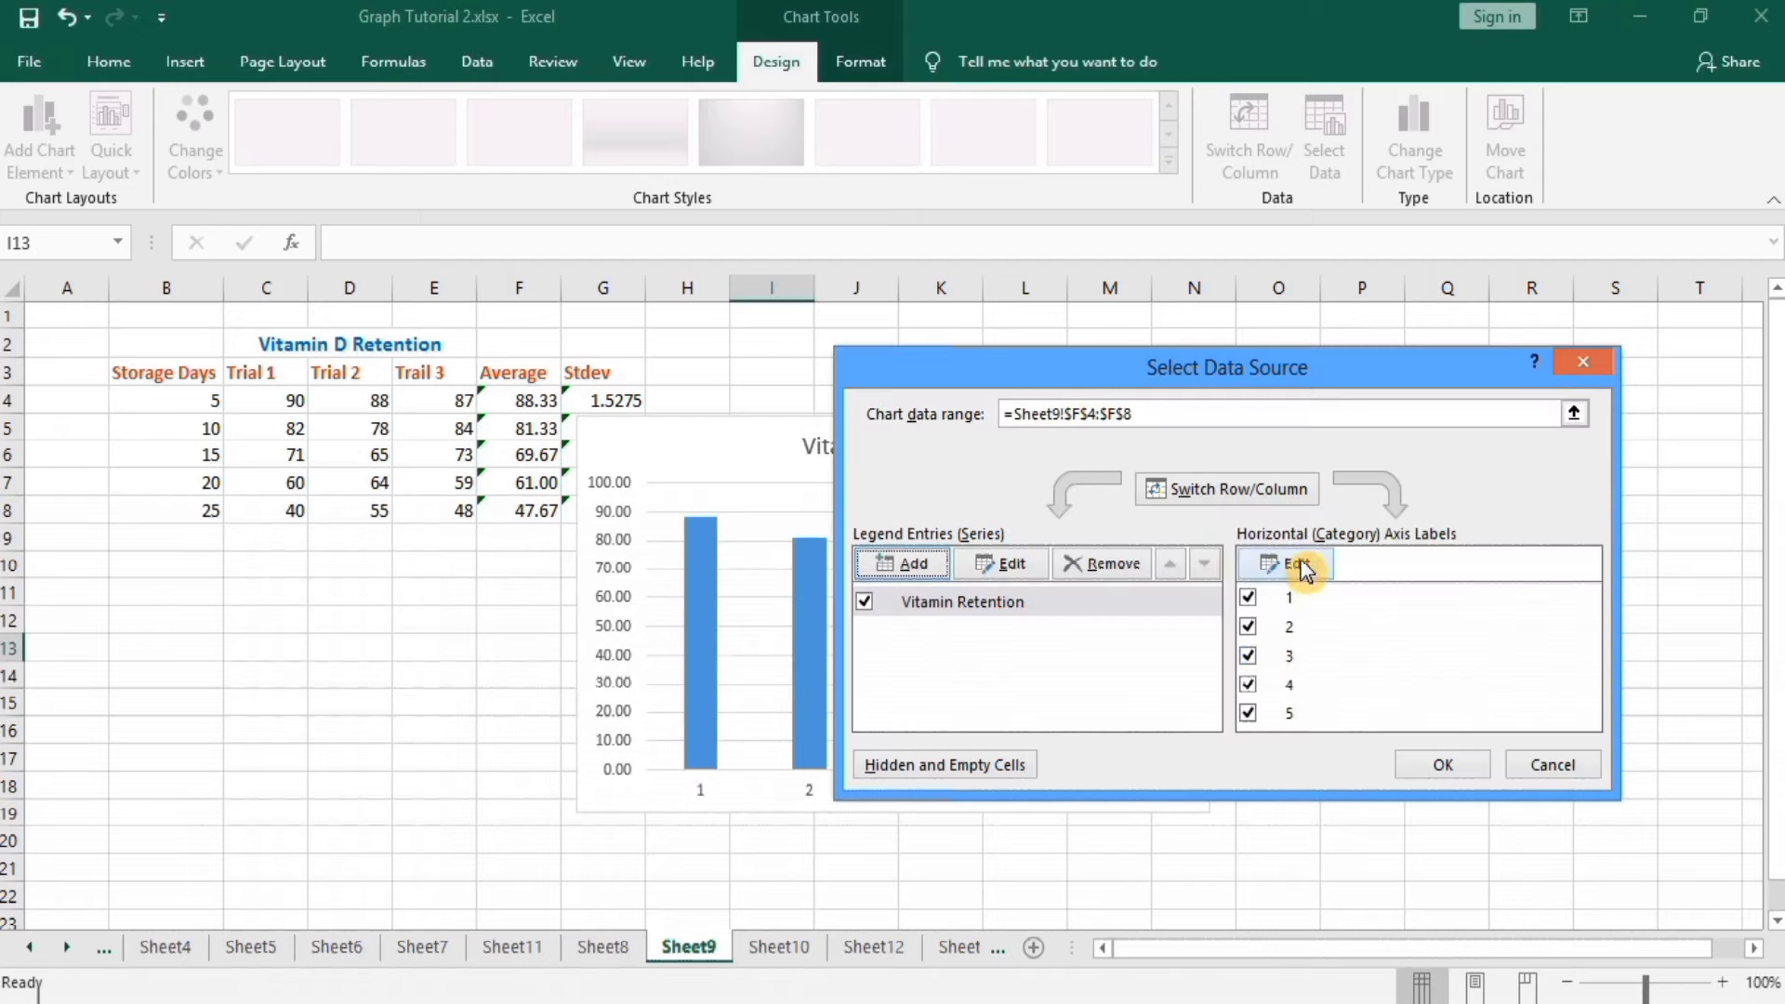
Step: Use storage days B4:B8 as the horizontal axis labels and apply the data source
left_click(1300, 564)
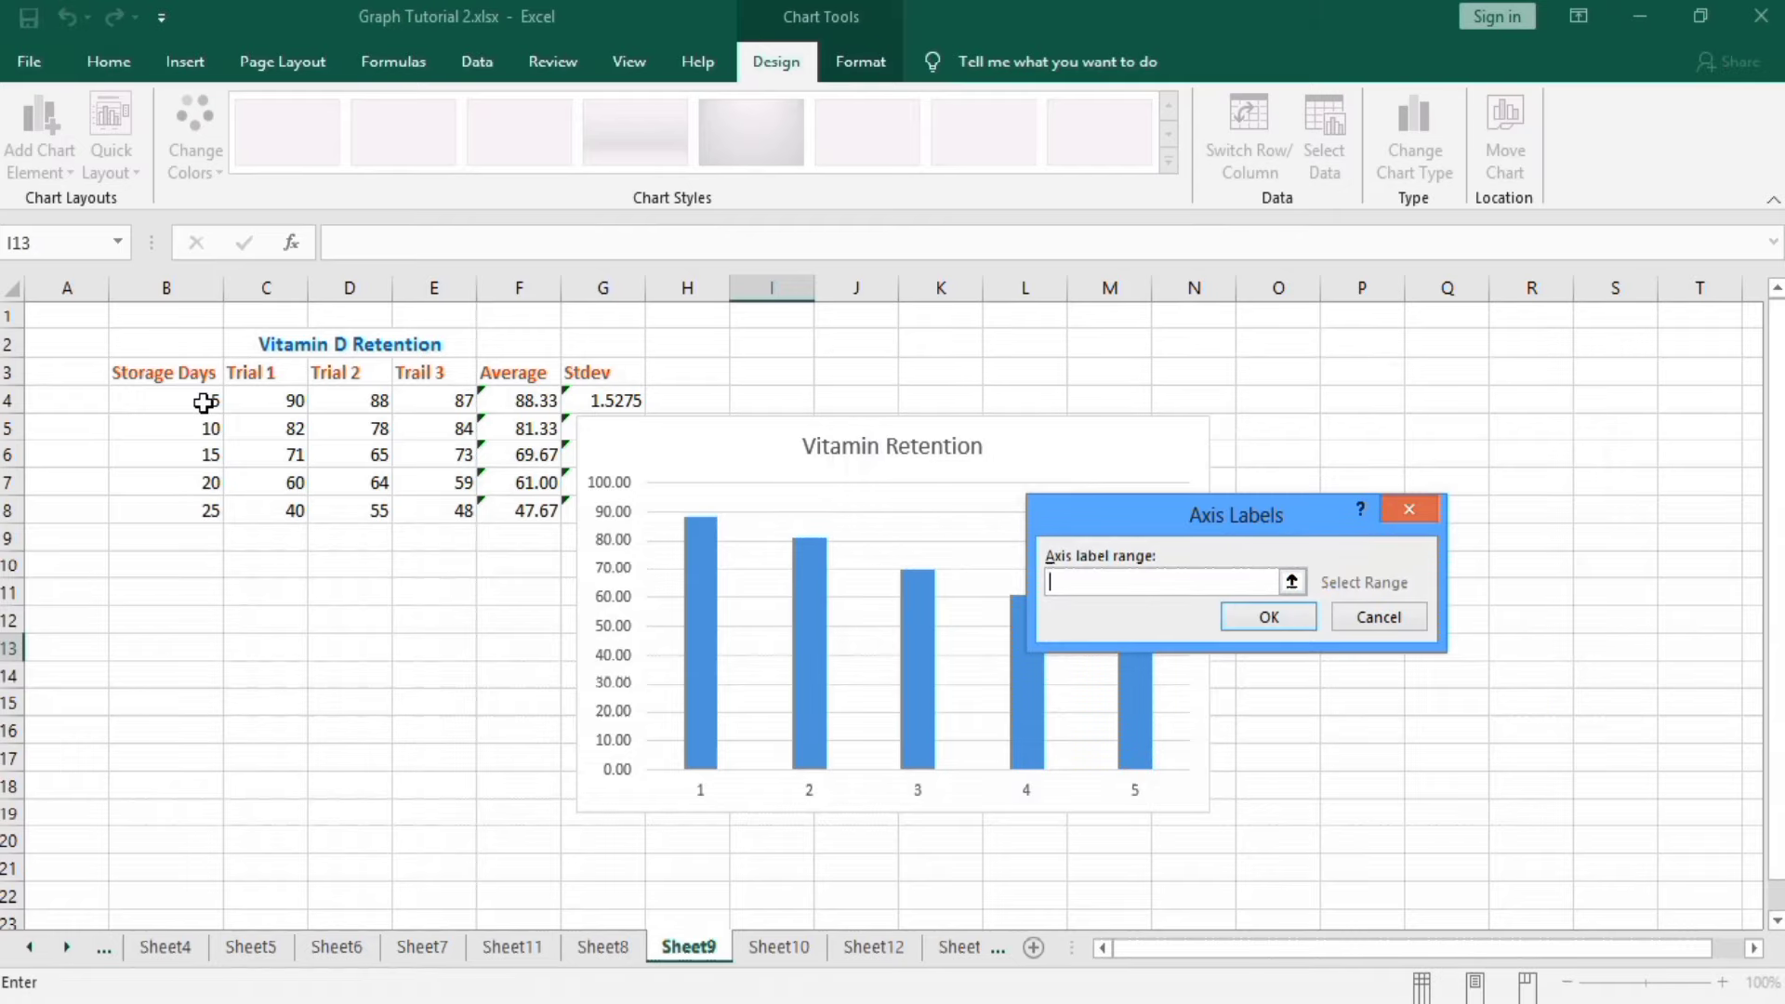
left_click_drag(202, 400, 203, 515)
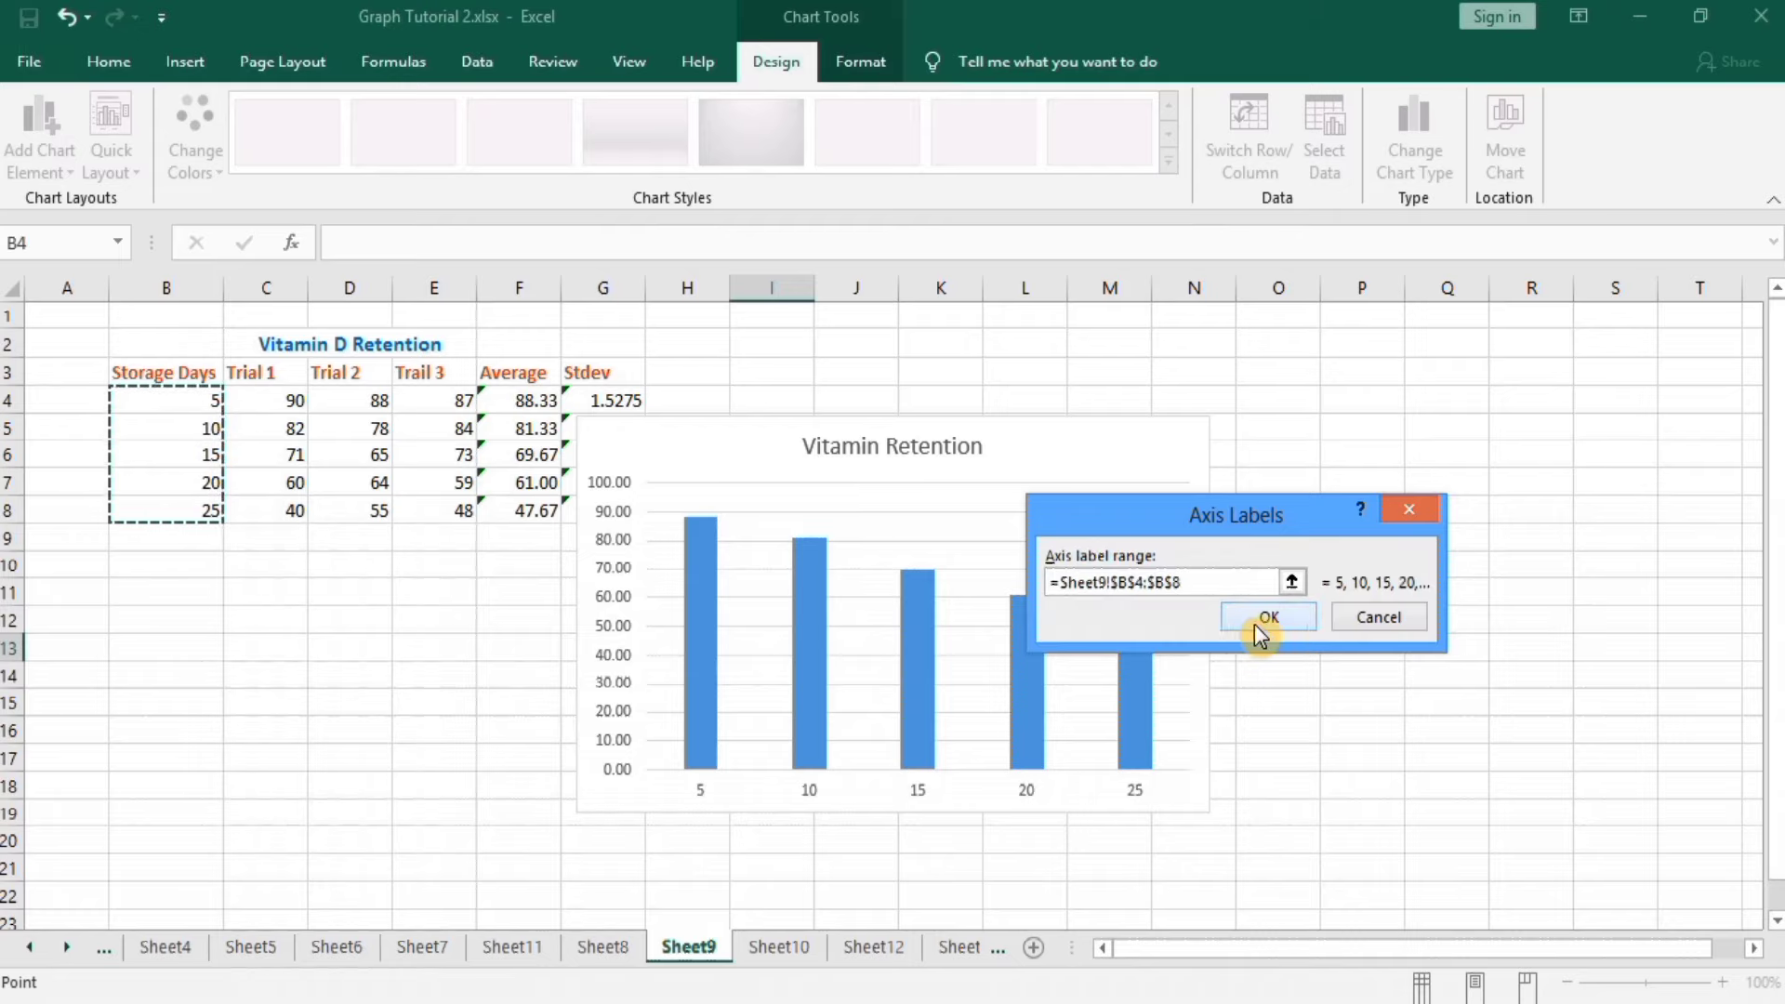
left_click(1263, 623)
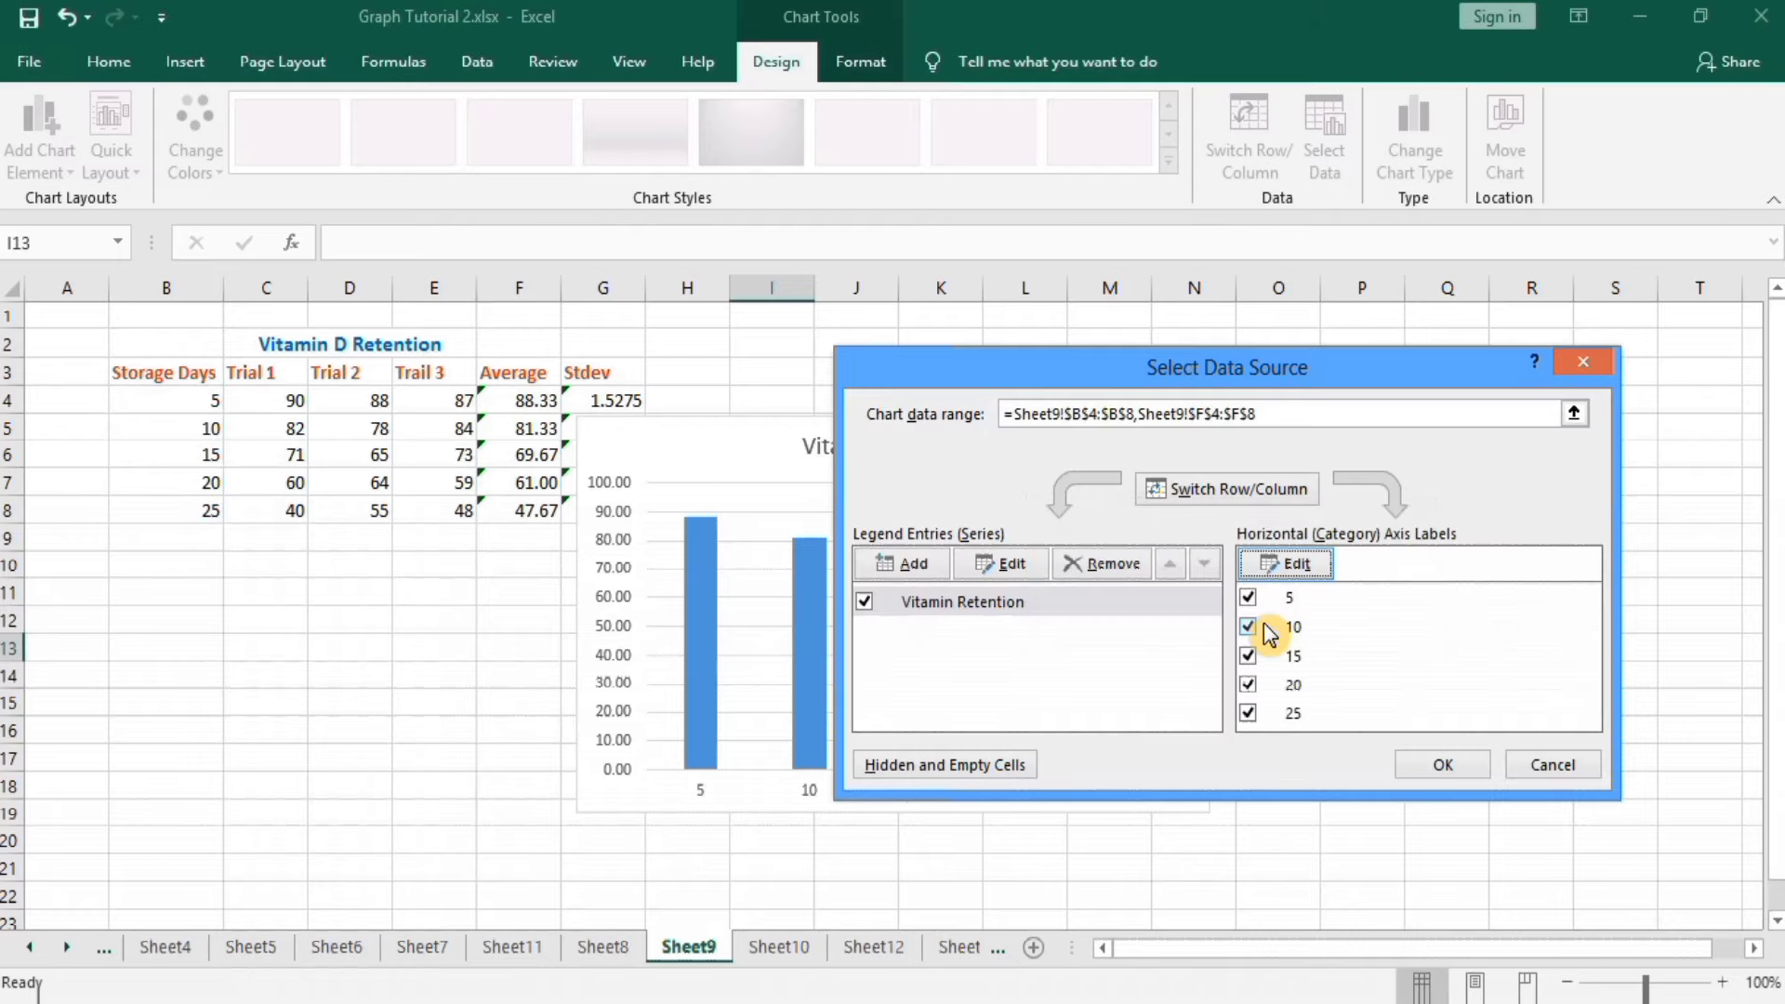
left_click(1441, 765)
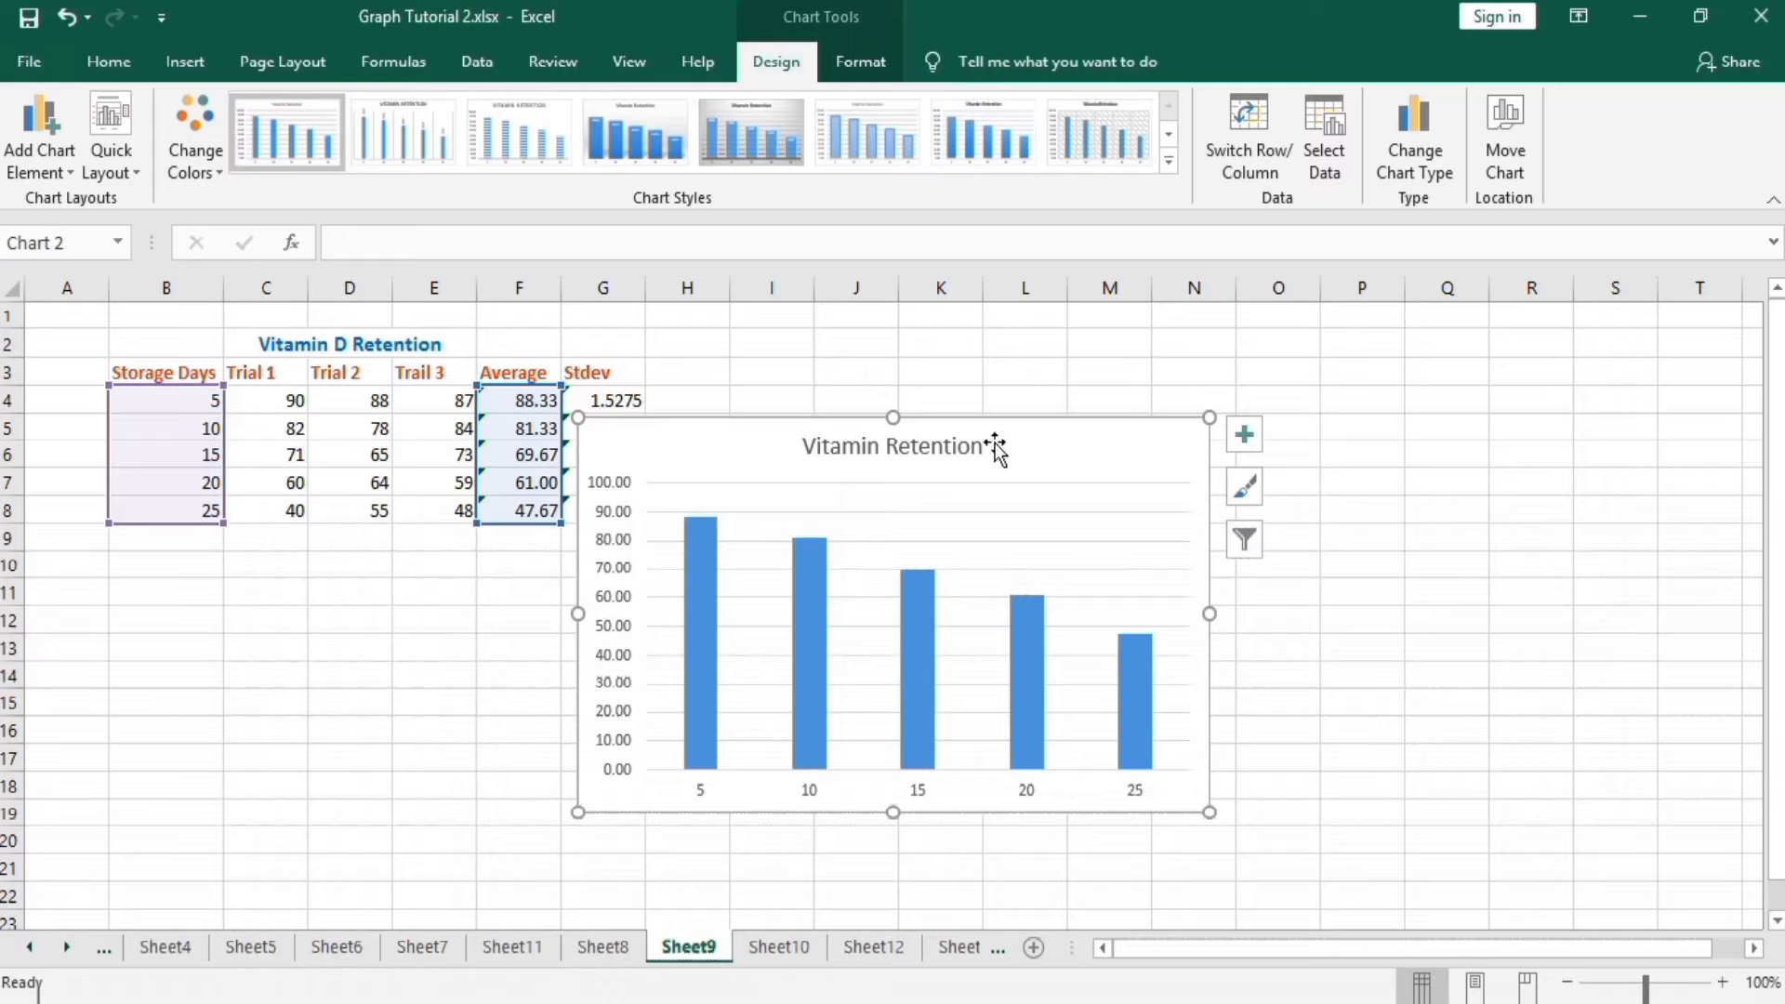
Step: Move the chart right of the table over columns I–O and enlarge it on all sides
left_click_drag(1017, 435, 1139, 449)
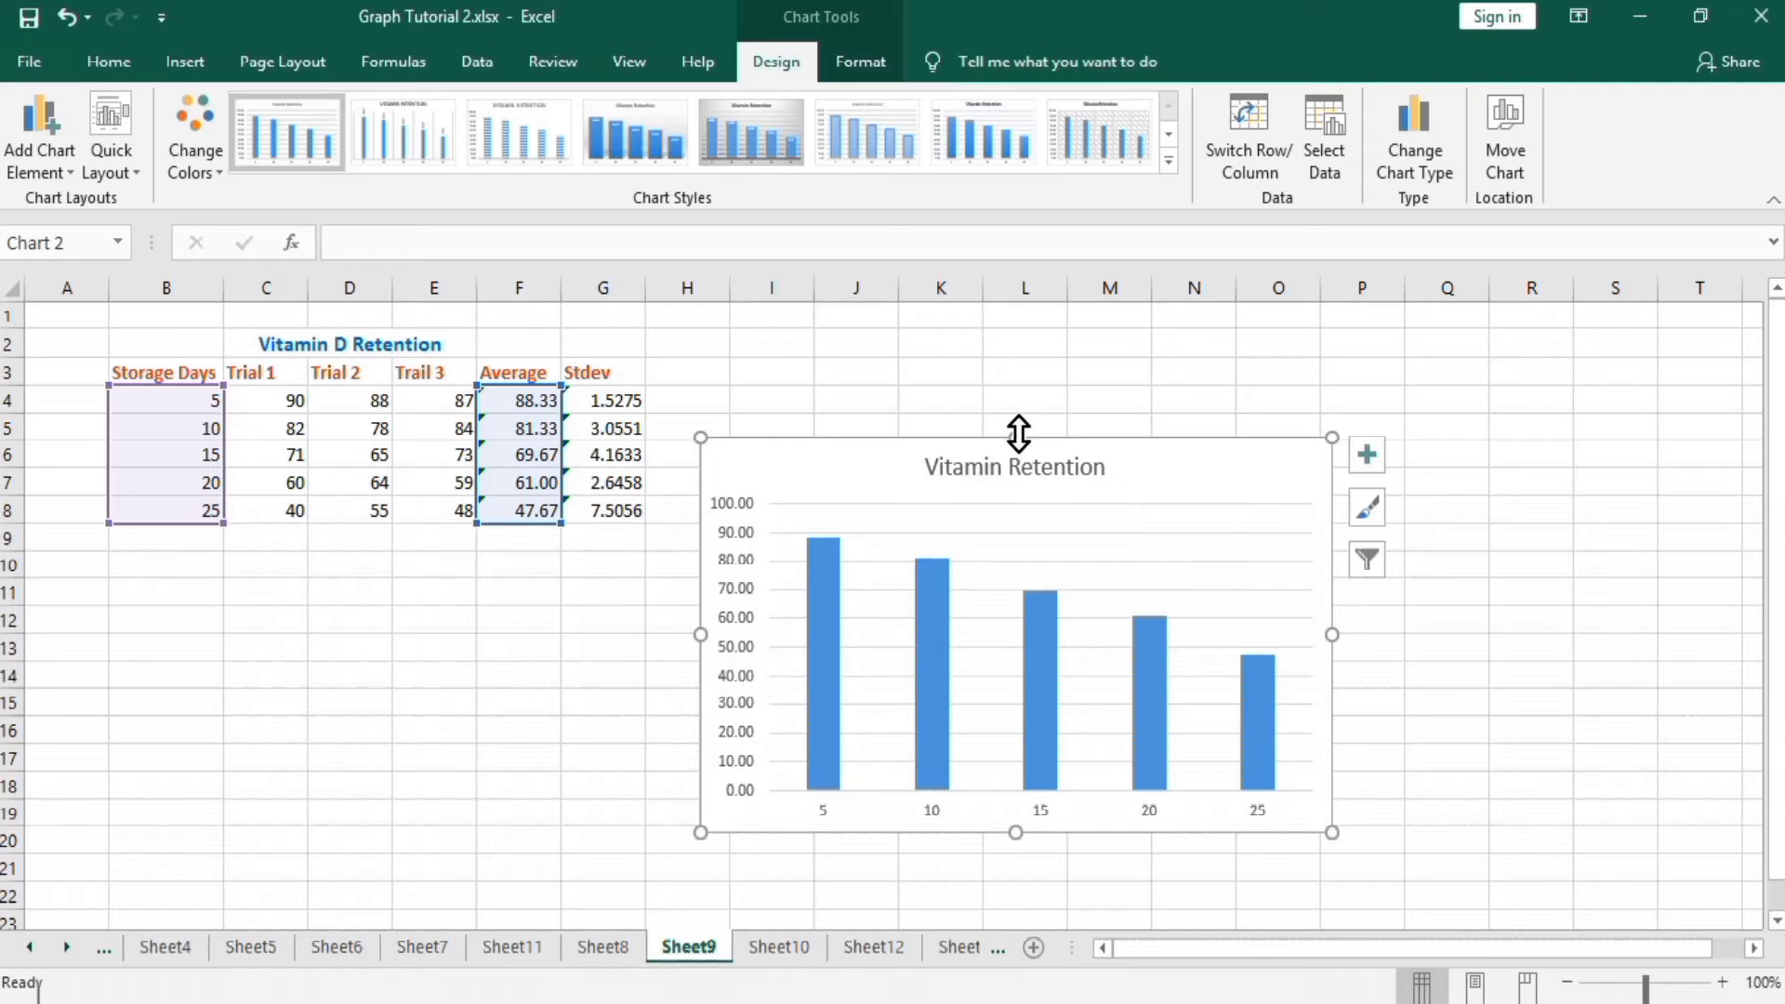
left_click_drag(1018, 435, 1019, 420)
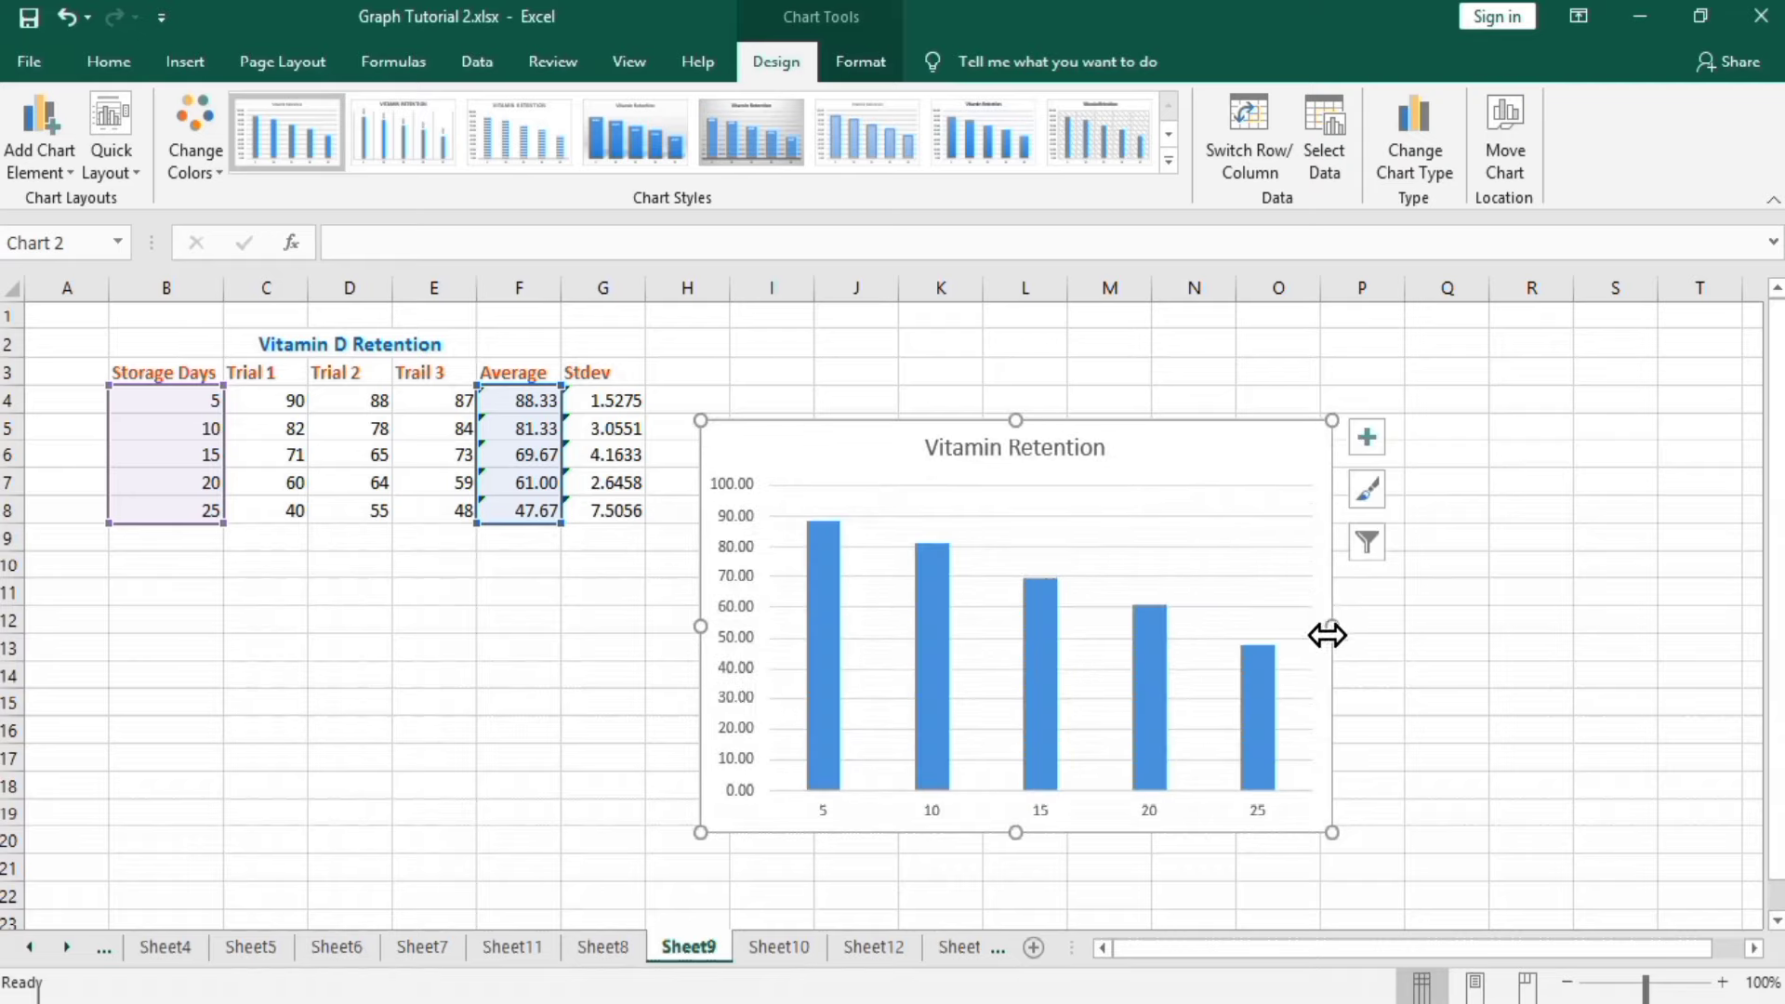
left_click_drag(1332, 627, 1367, 626)
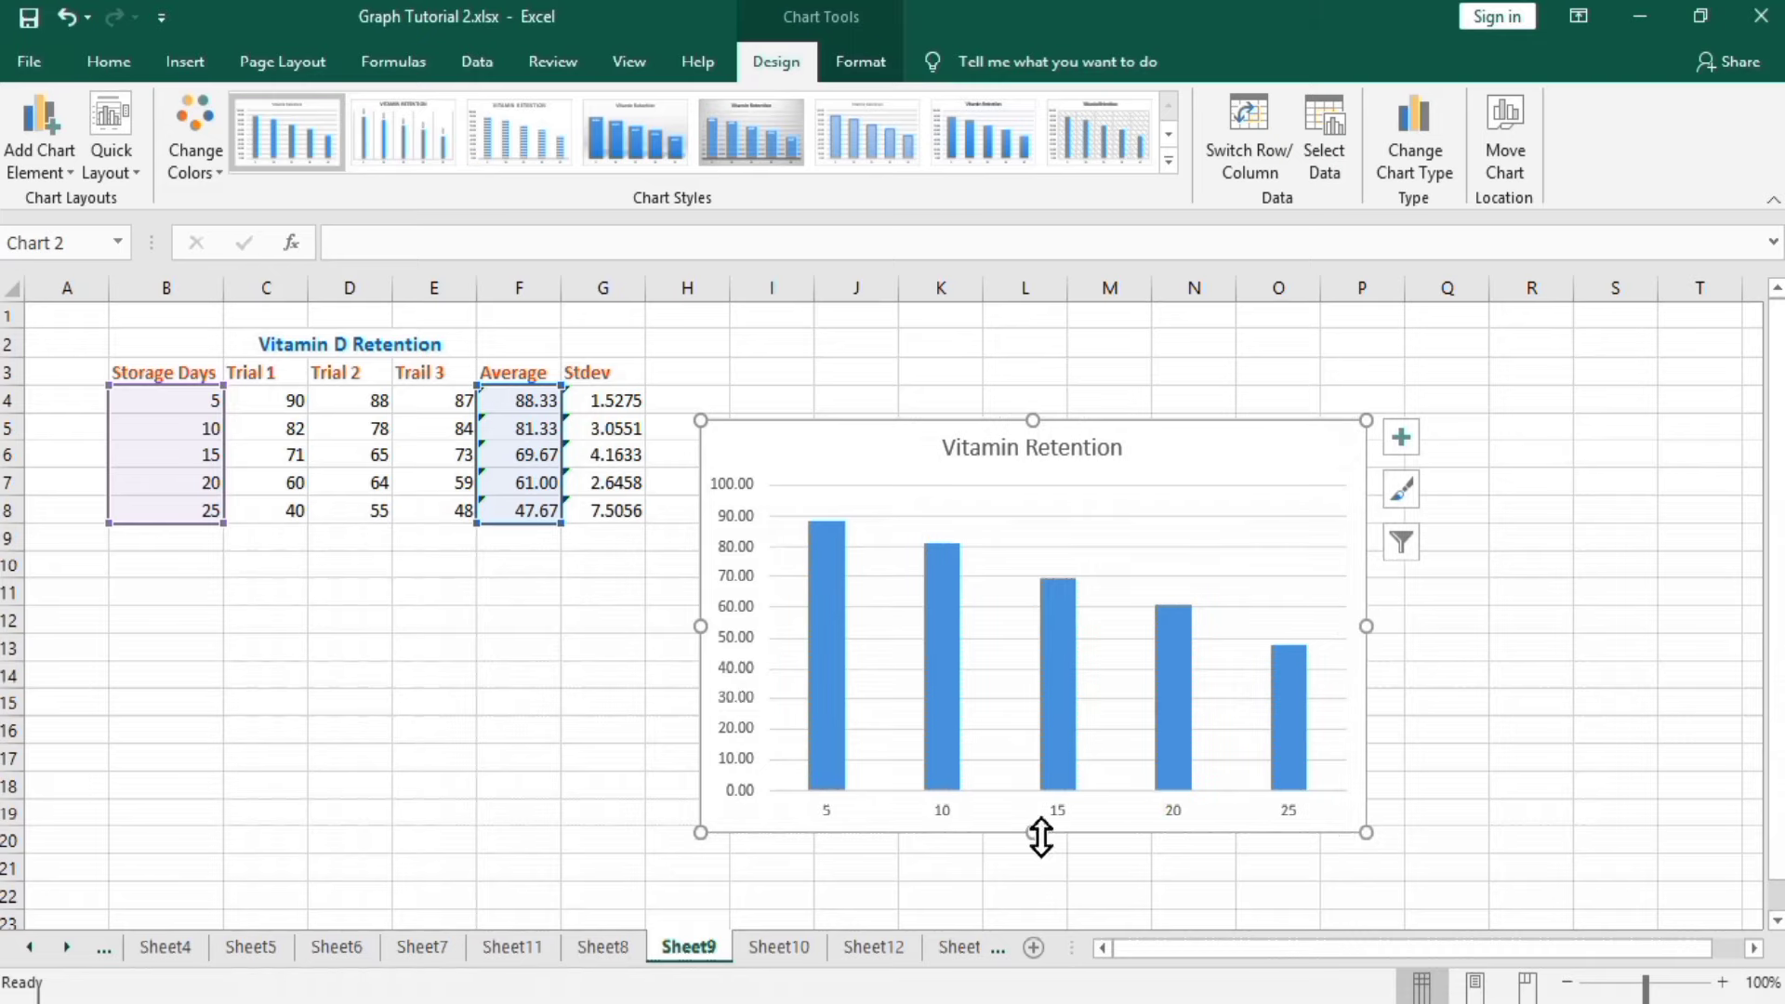
left_click_drag(1041, 838, 1040, 855)
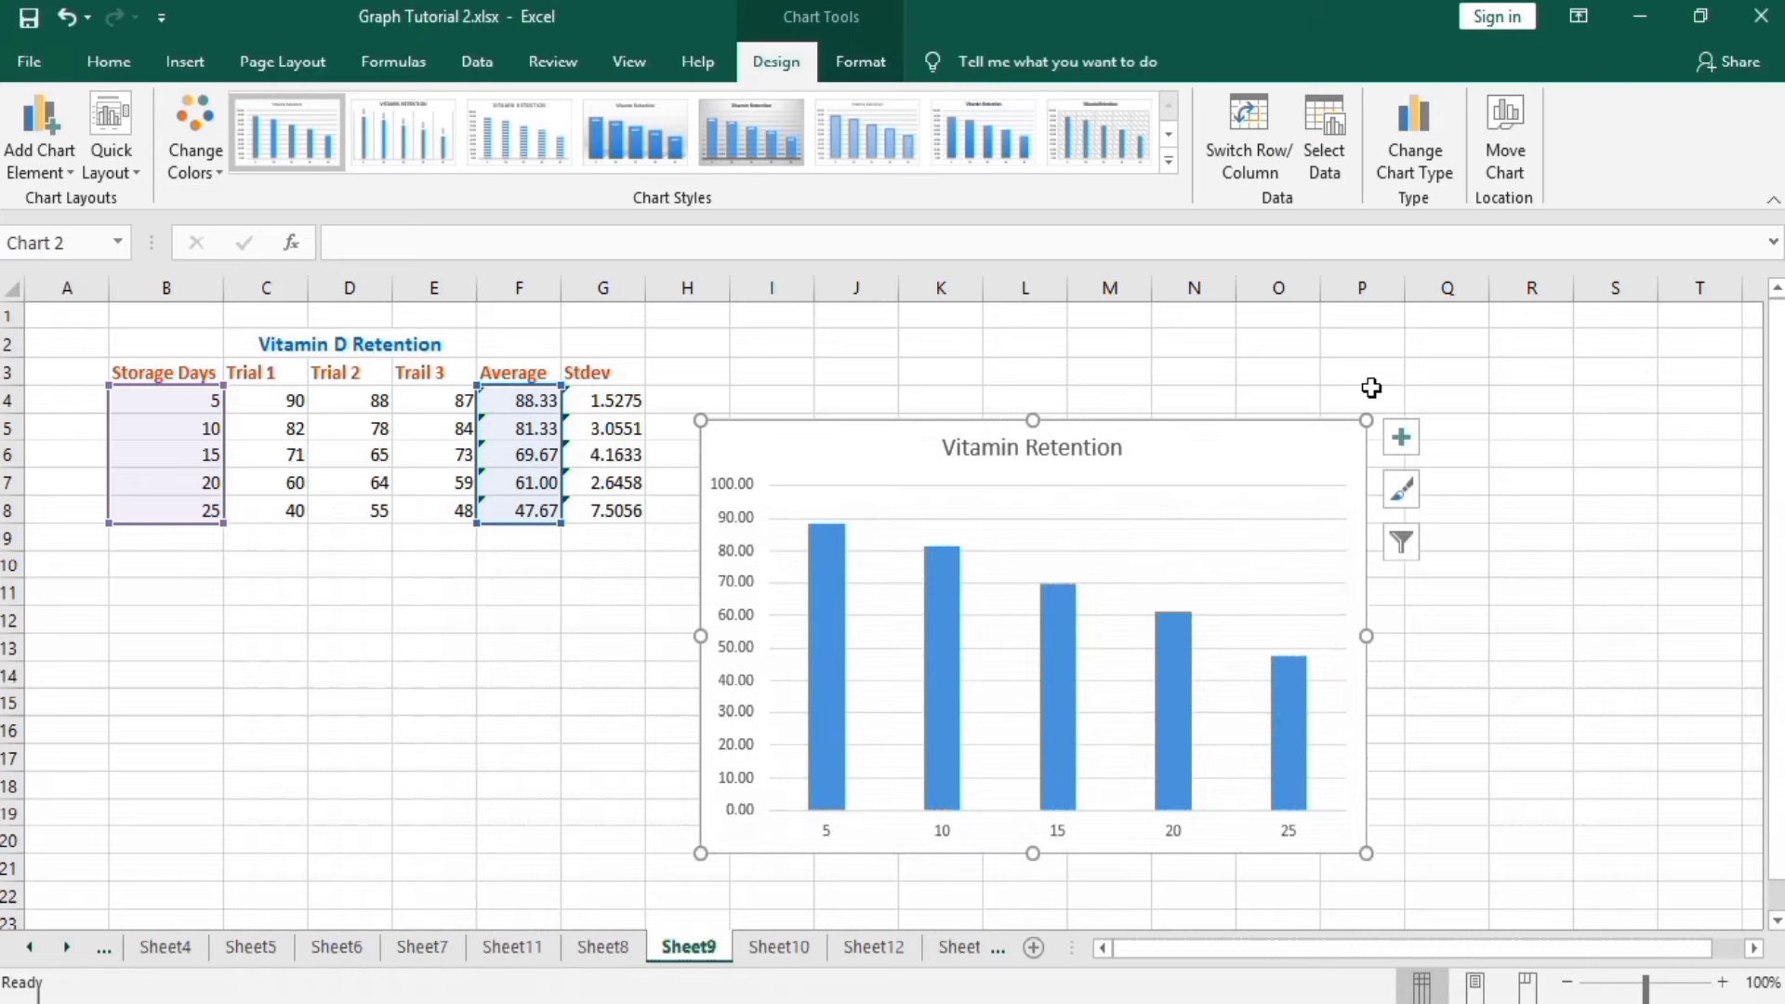
Step: Add placeholder titles to both chart axes via Chart Elements
left_click(1409, 442)
left_click(1406, 440)
left_click(1479, 498)
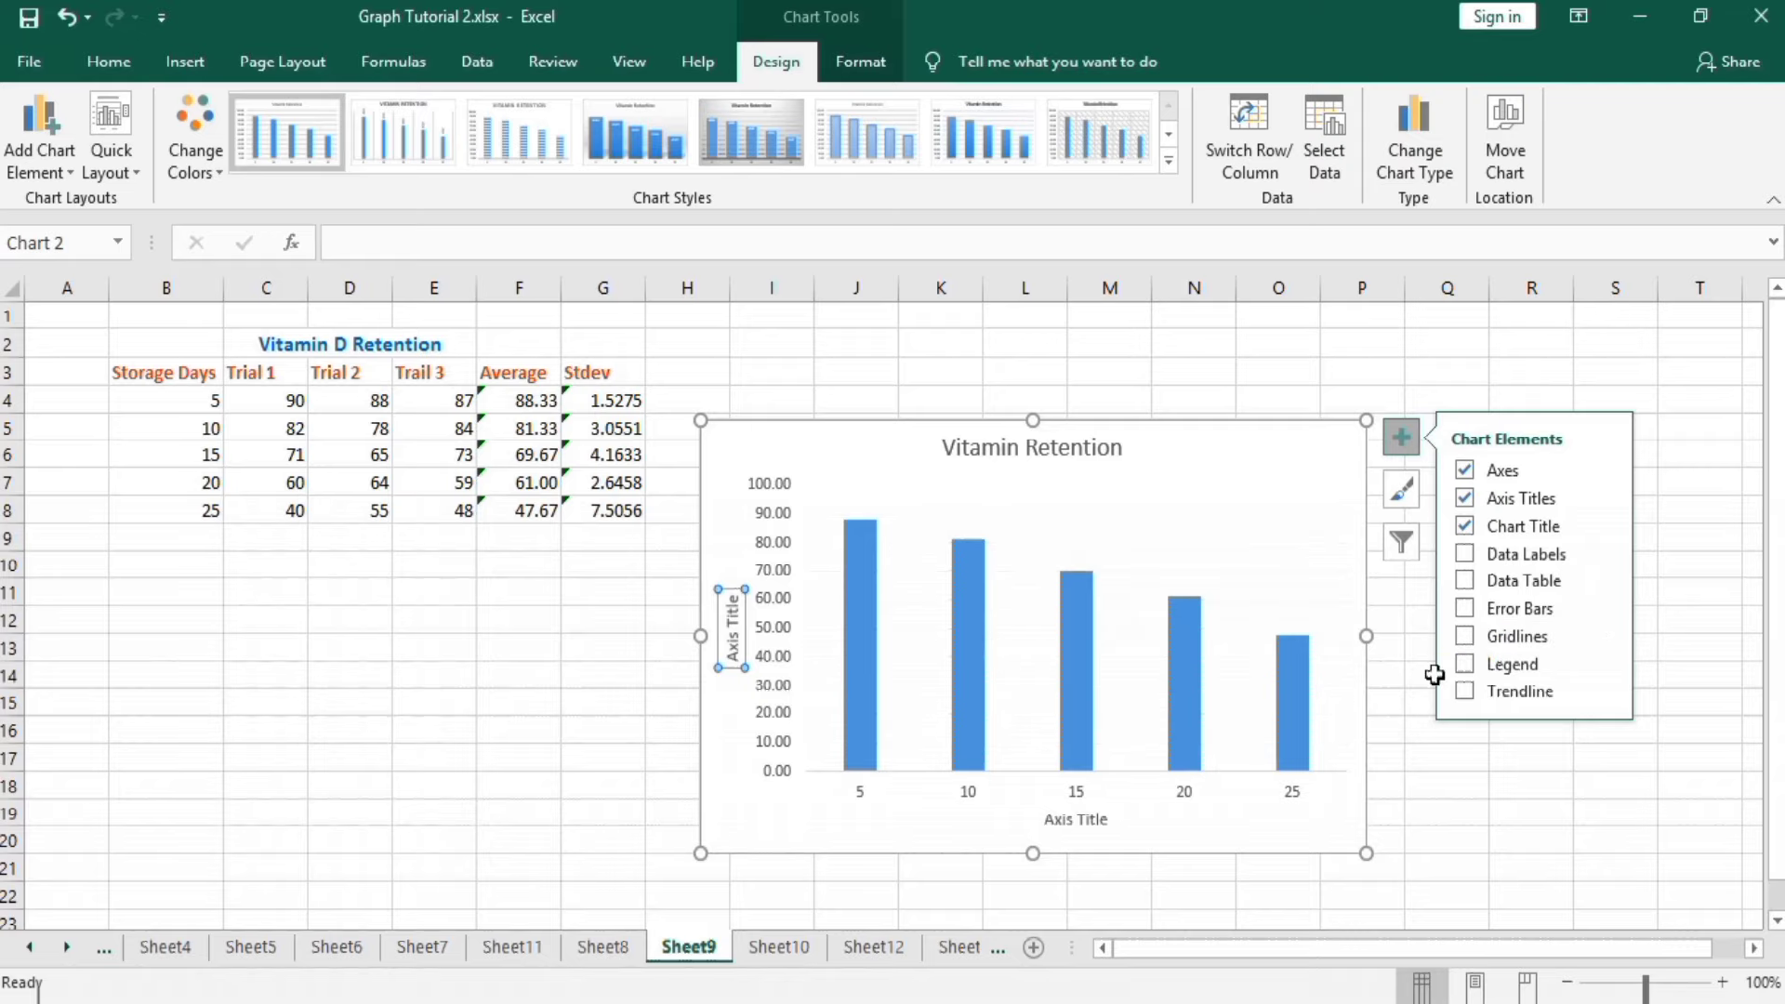
Step: Rename the chart title to "Effect of Temperature on Vitamin Retention"
left_click(1456, 801)
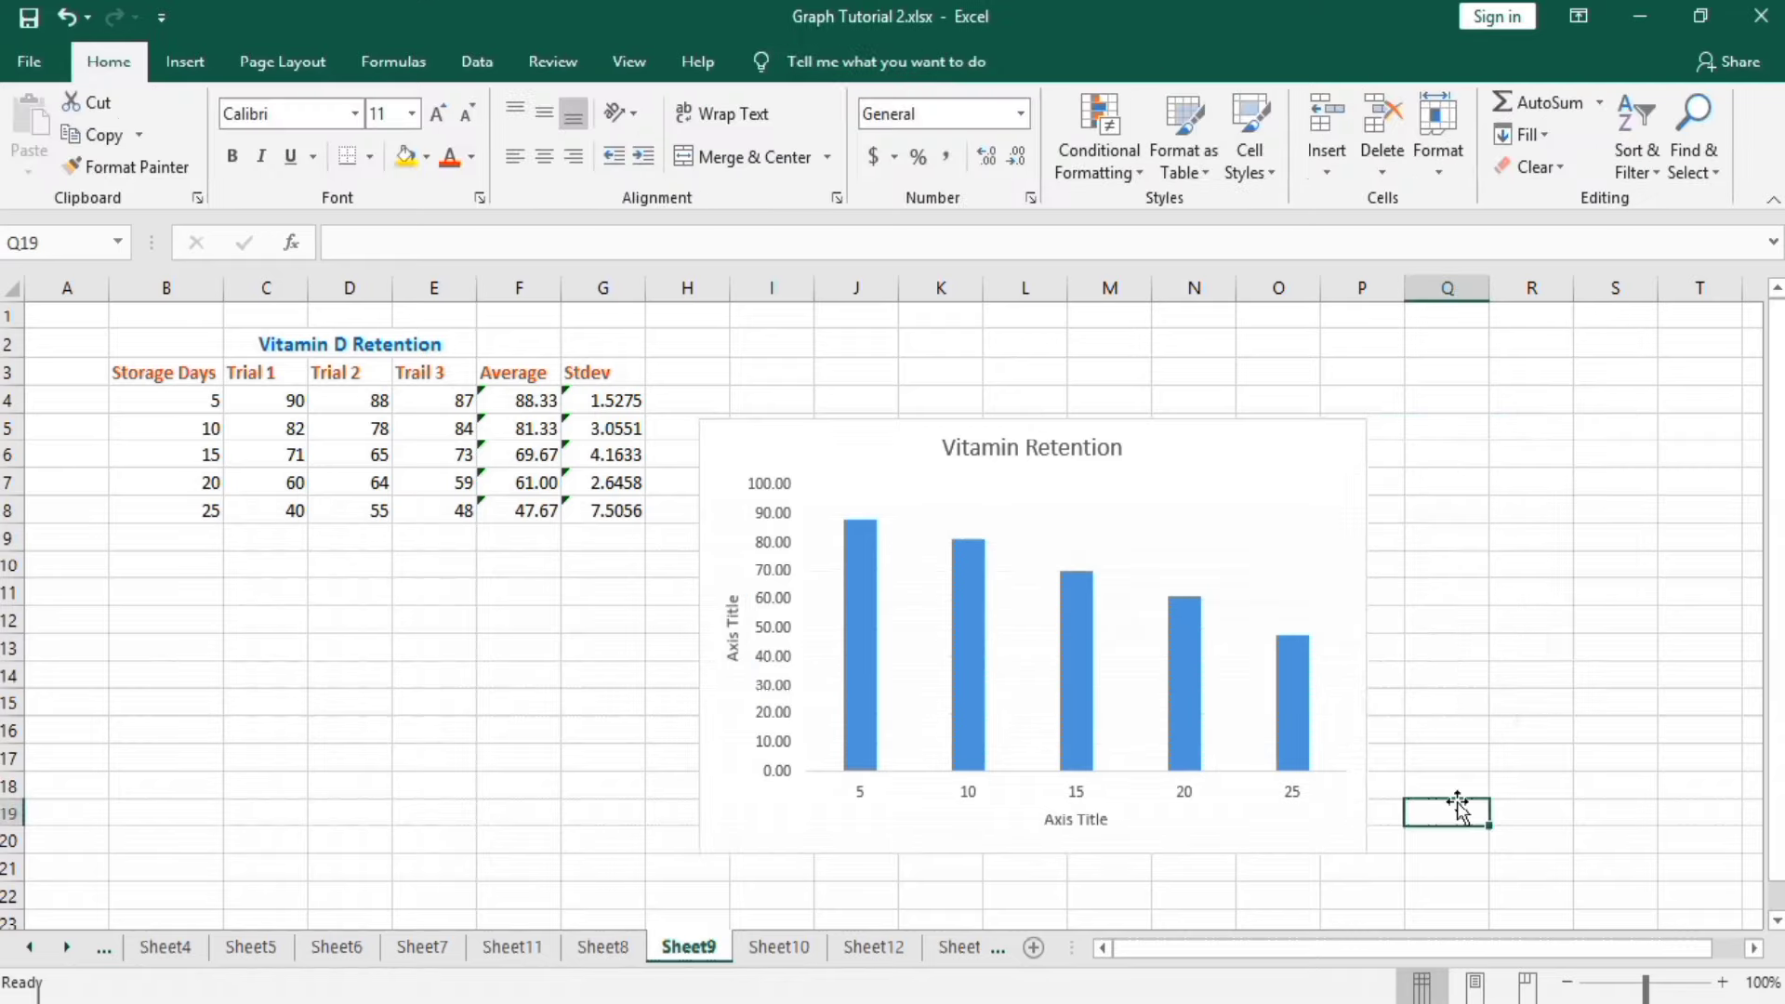
left_click(1013, 448)
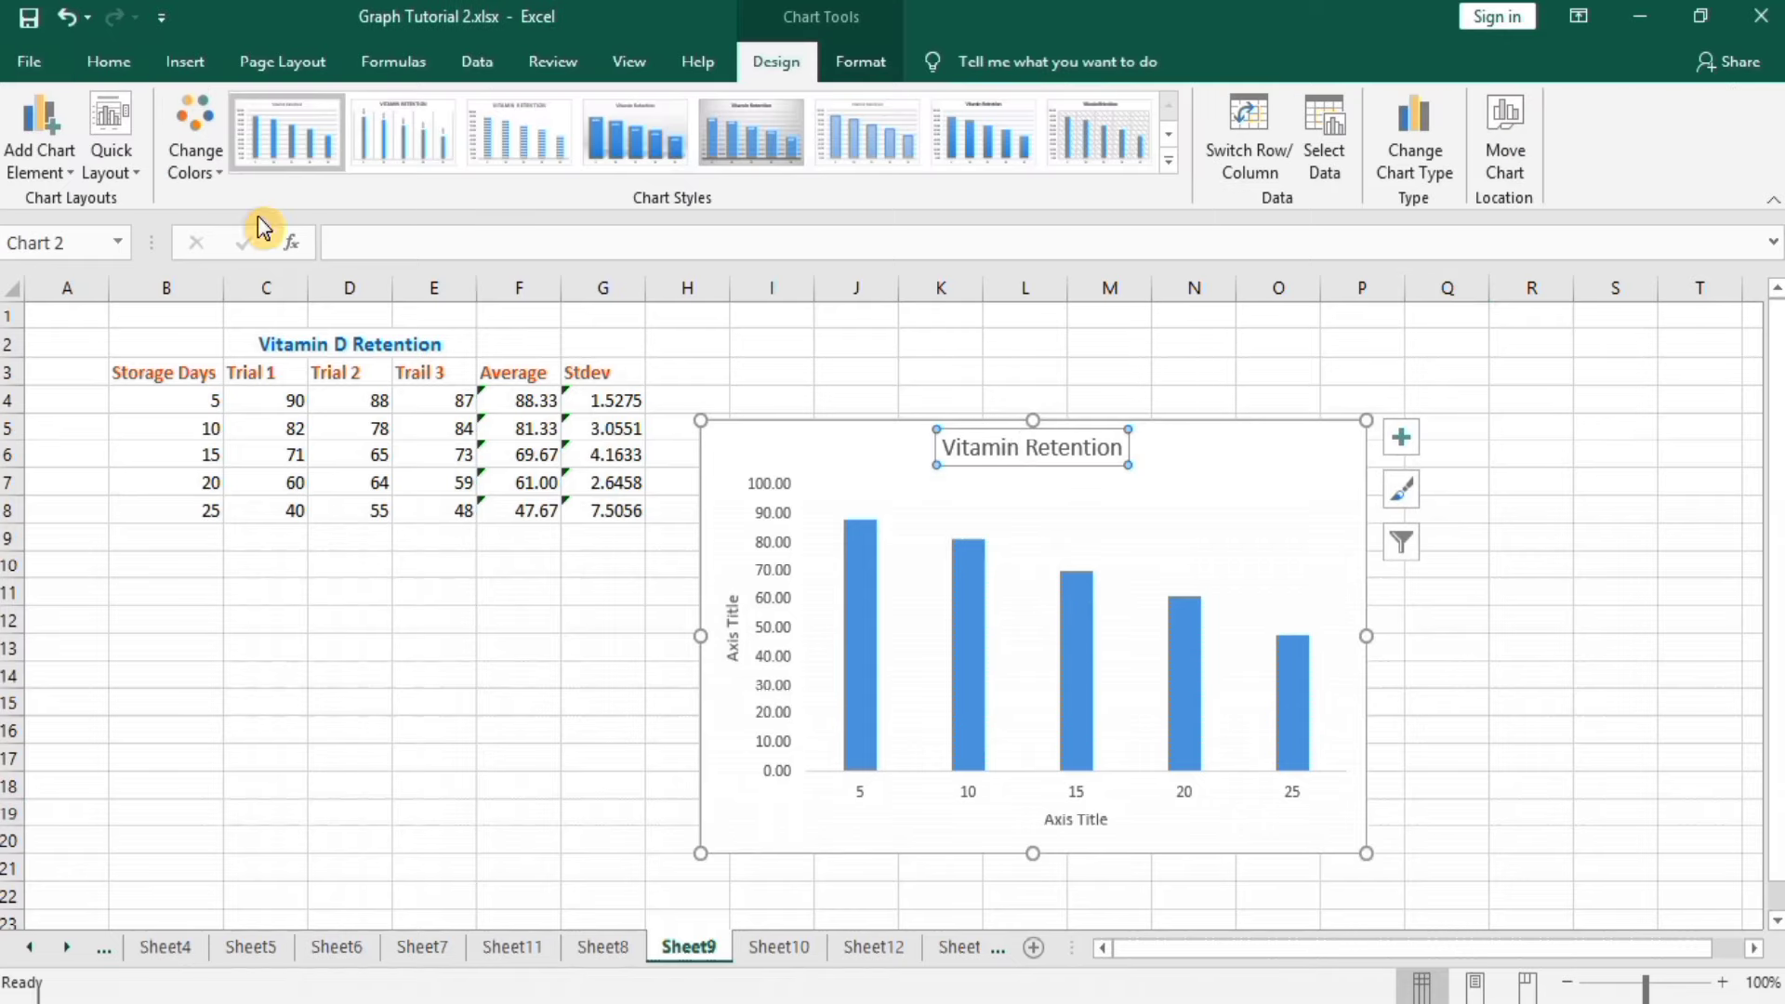
left_click(372, 238)
type("Effect of Temperature on Vitamin Retentio")
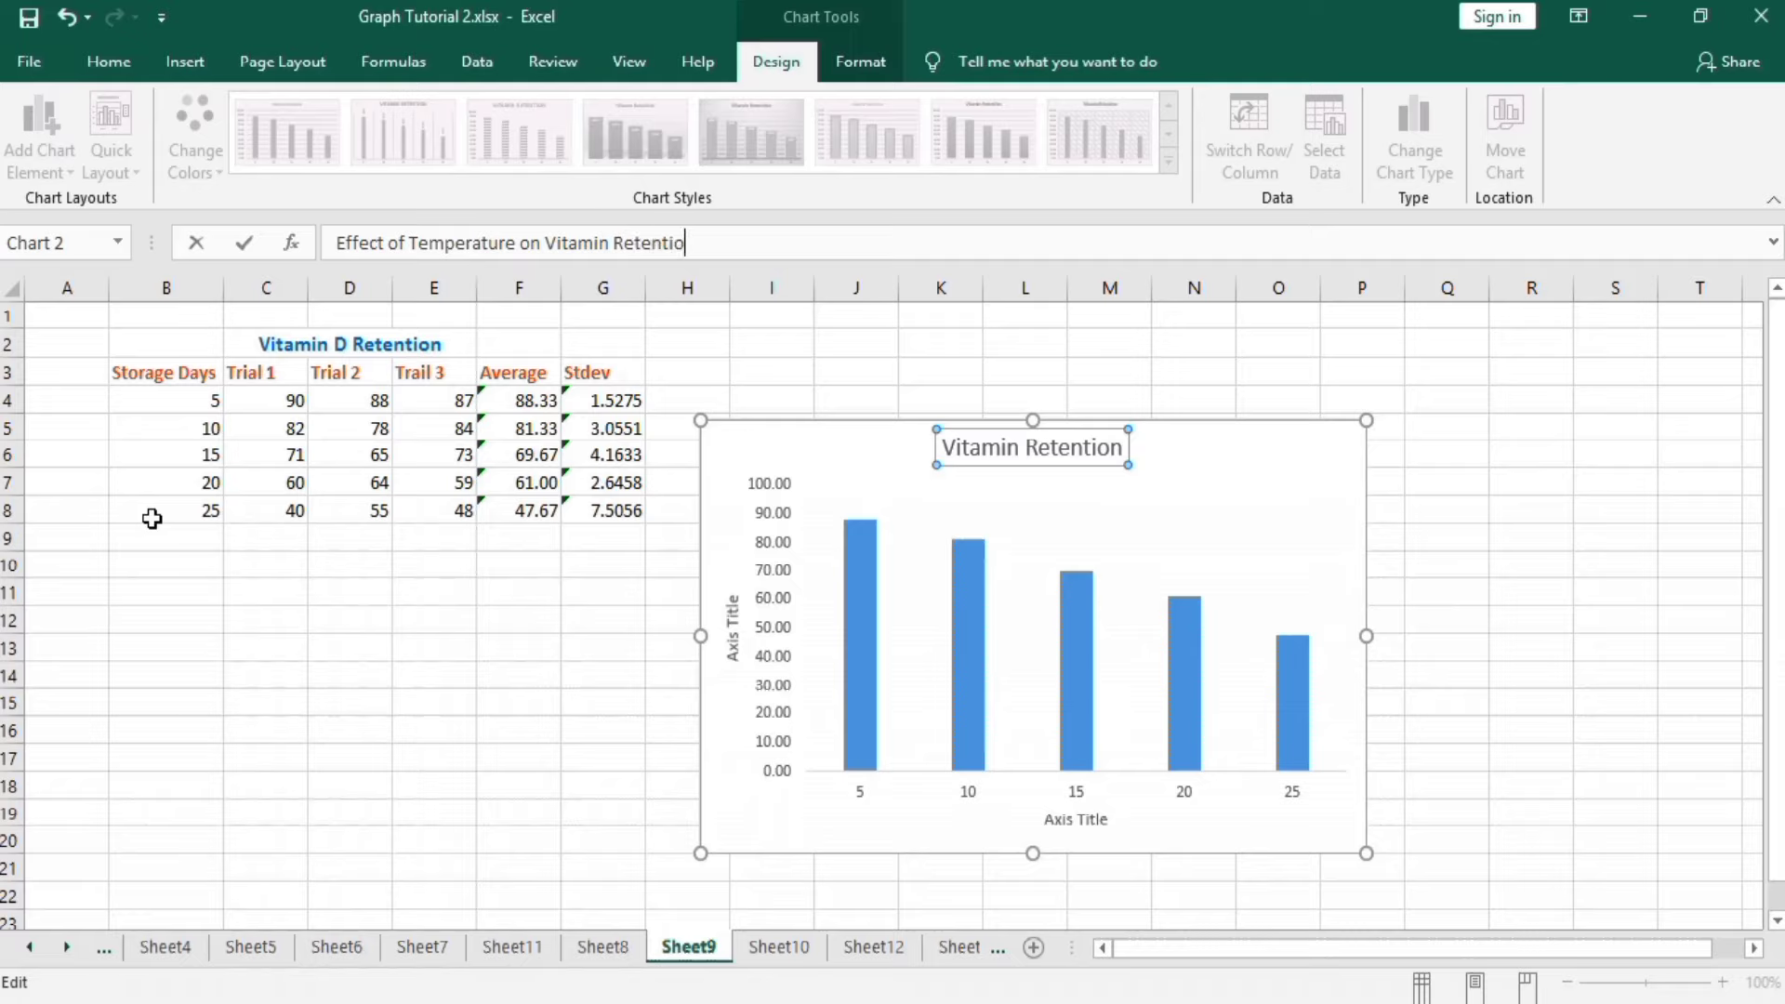
type("n")
key("Return")
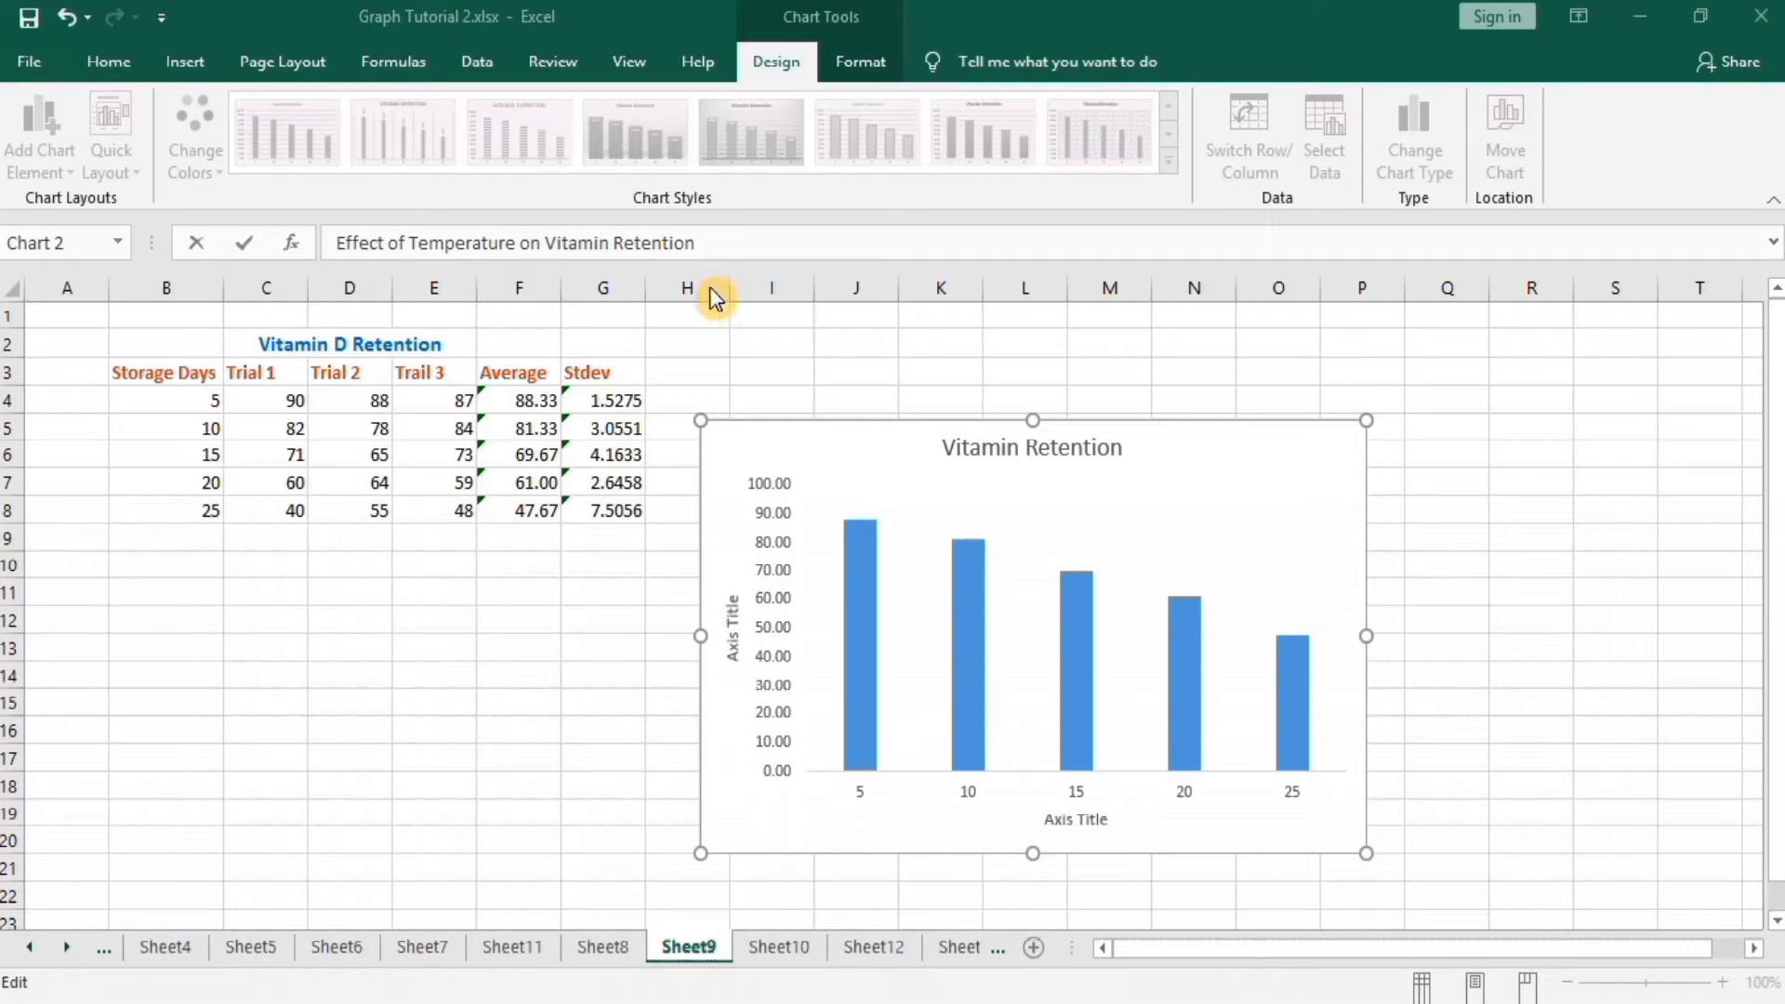
left_click(708, 242)
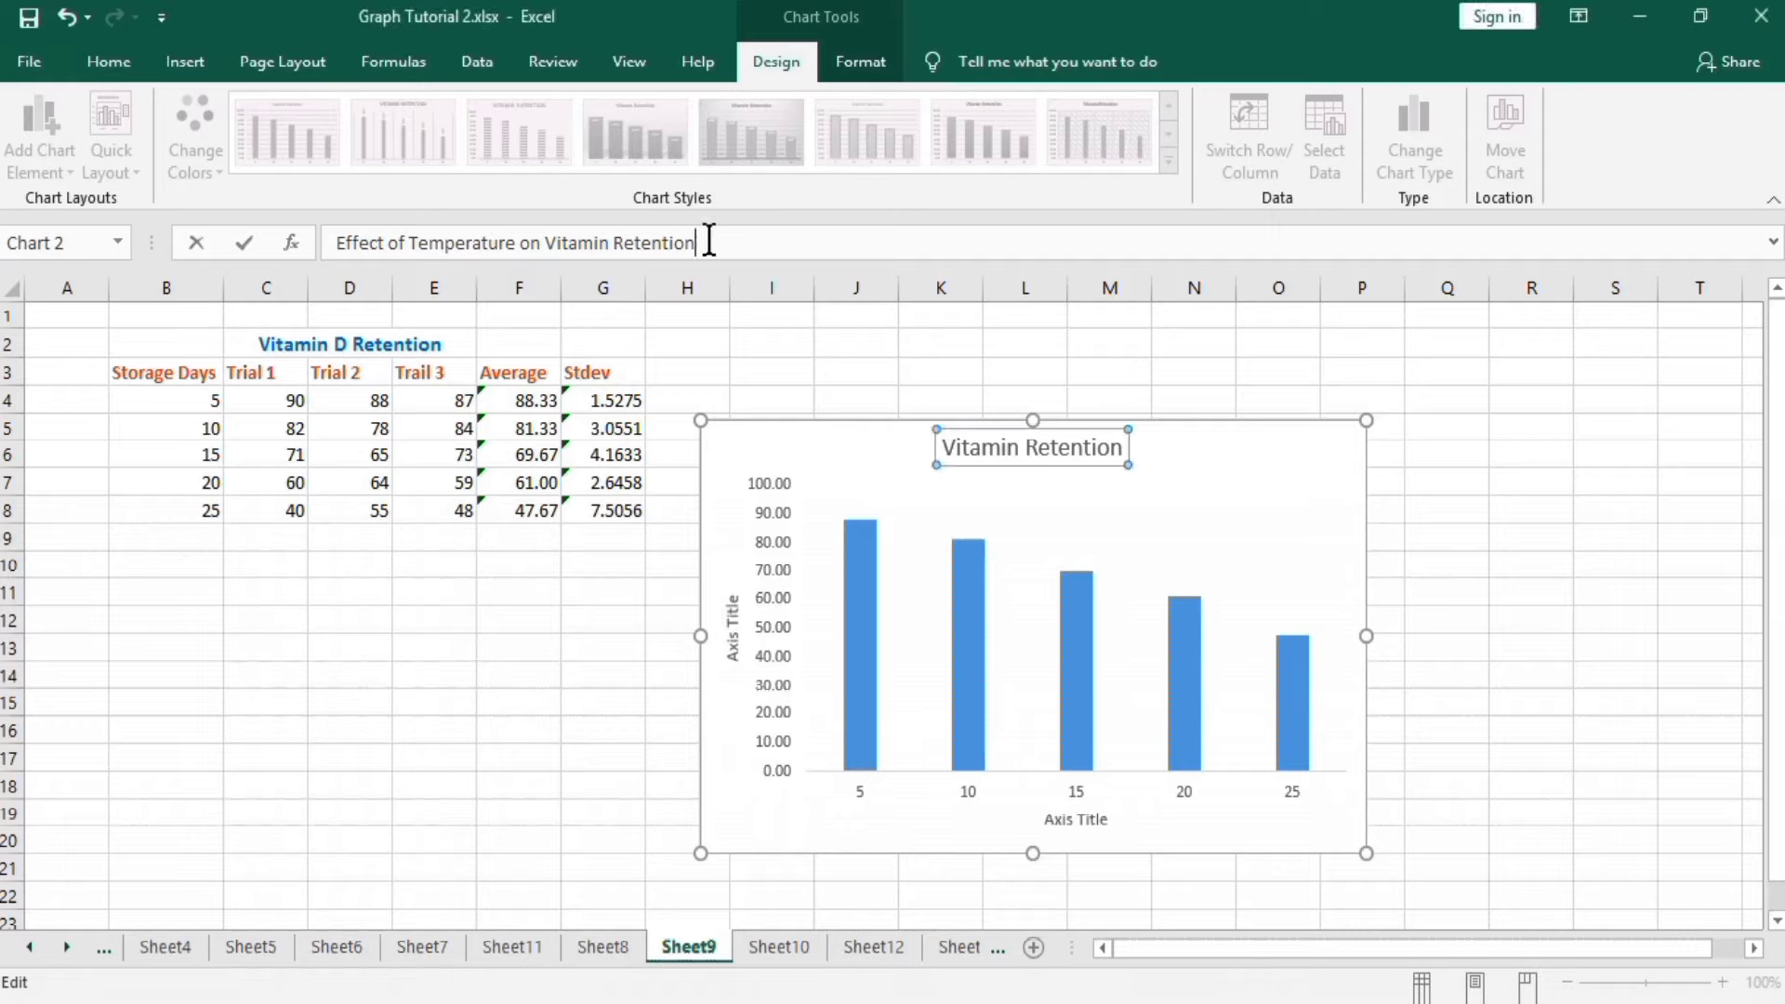
key("Return")
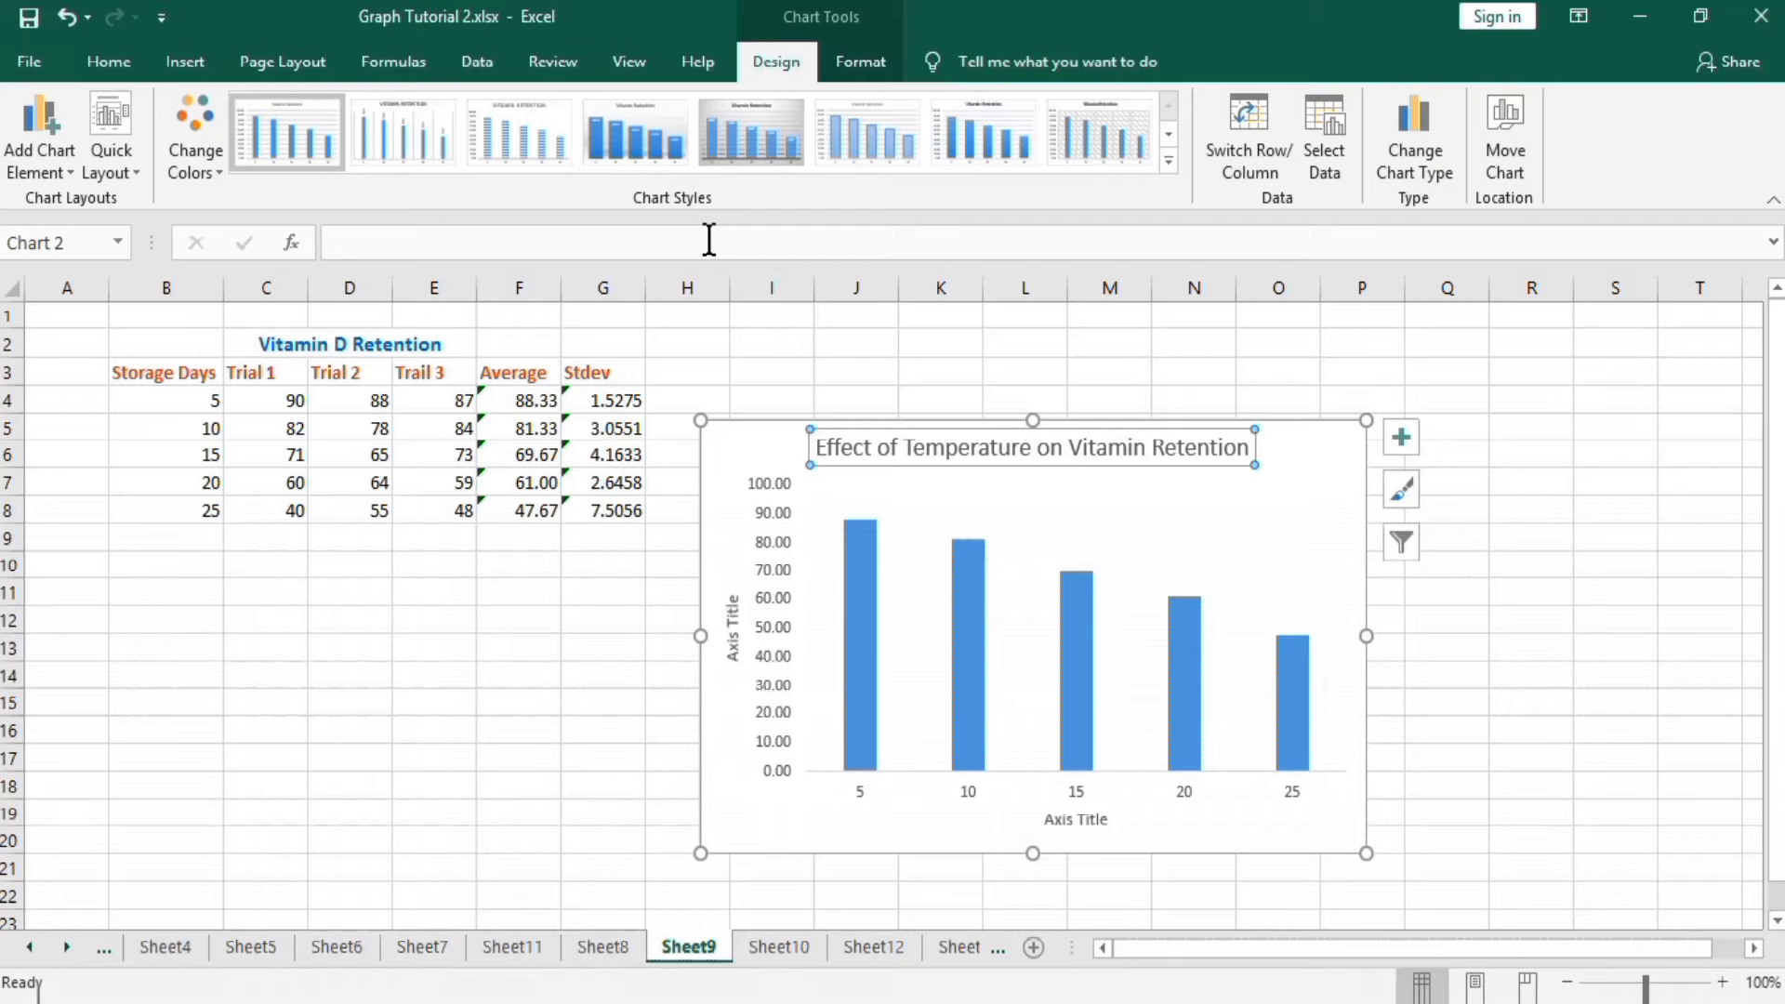
left_click(109, 62)
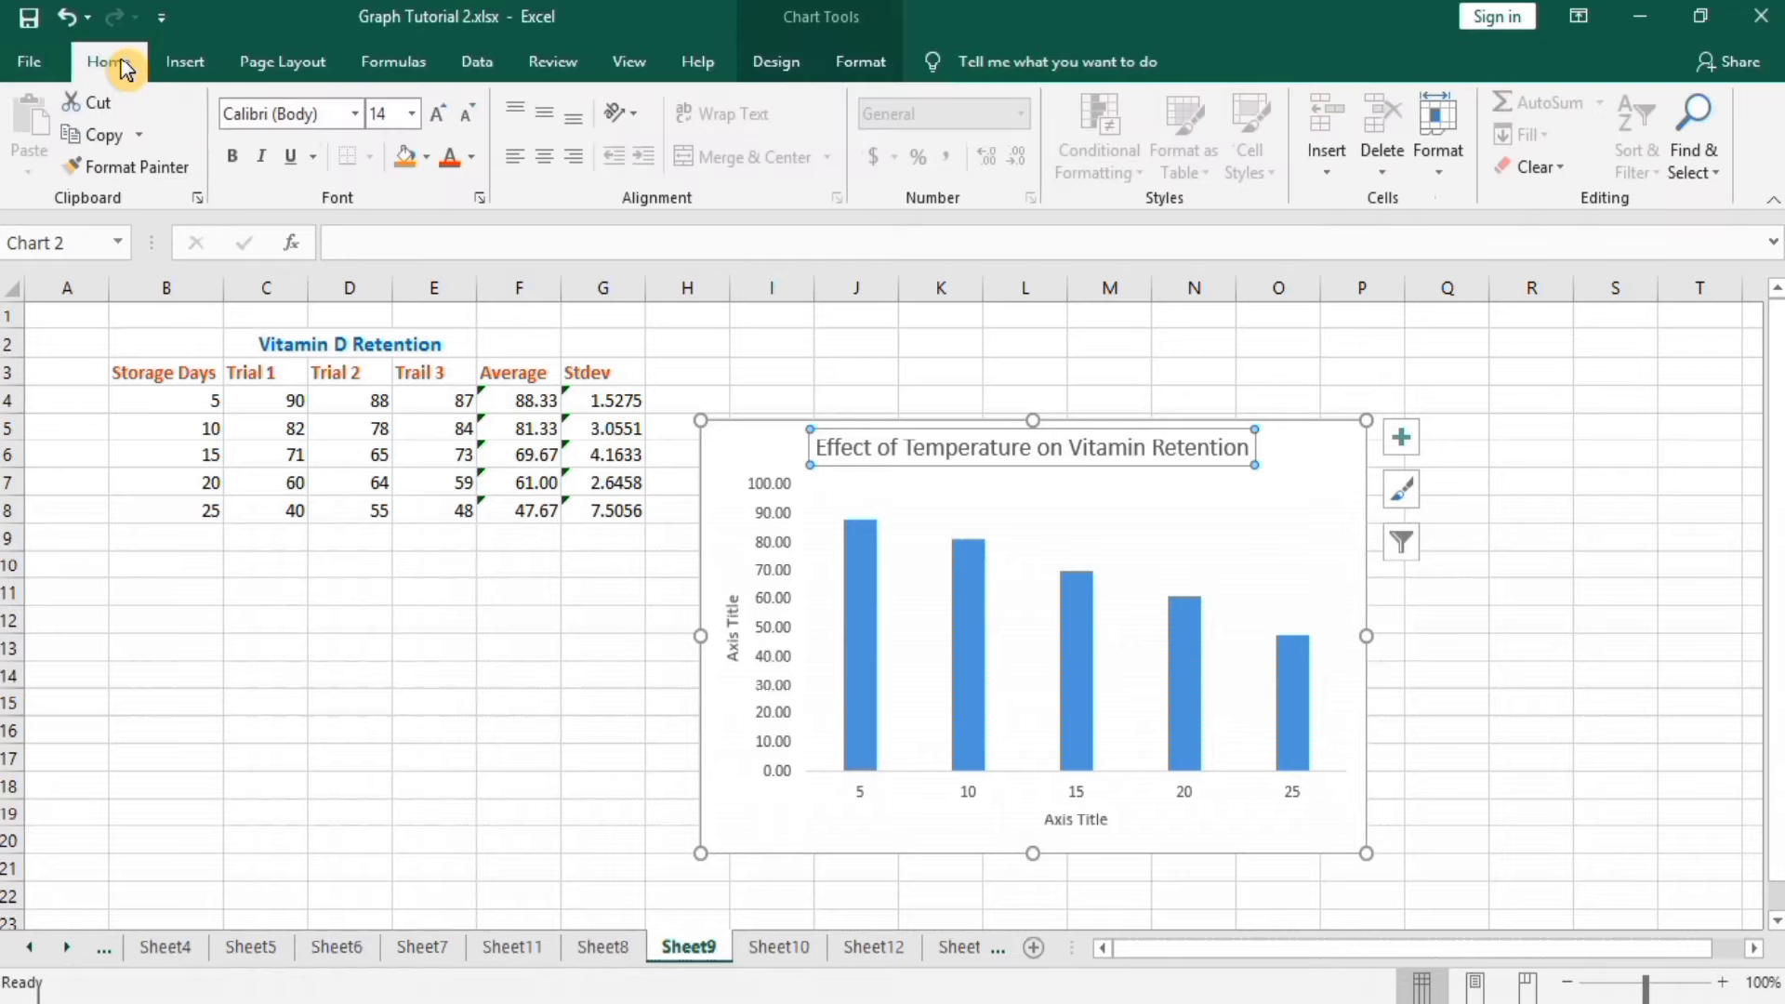
Step: Give the chart title automatic font colour and 18 pt size
left_click(471, 159)
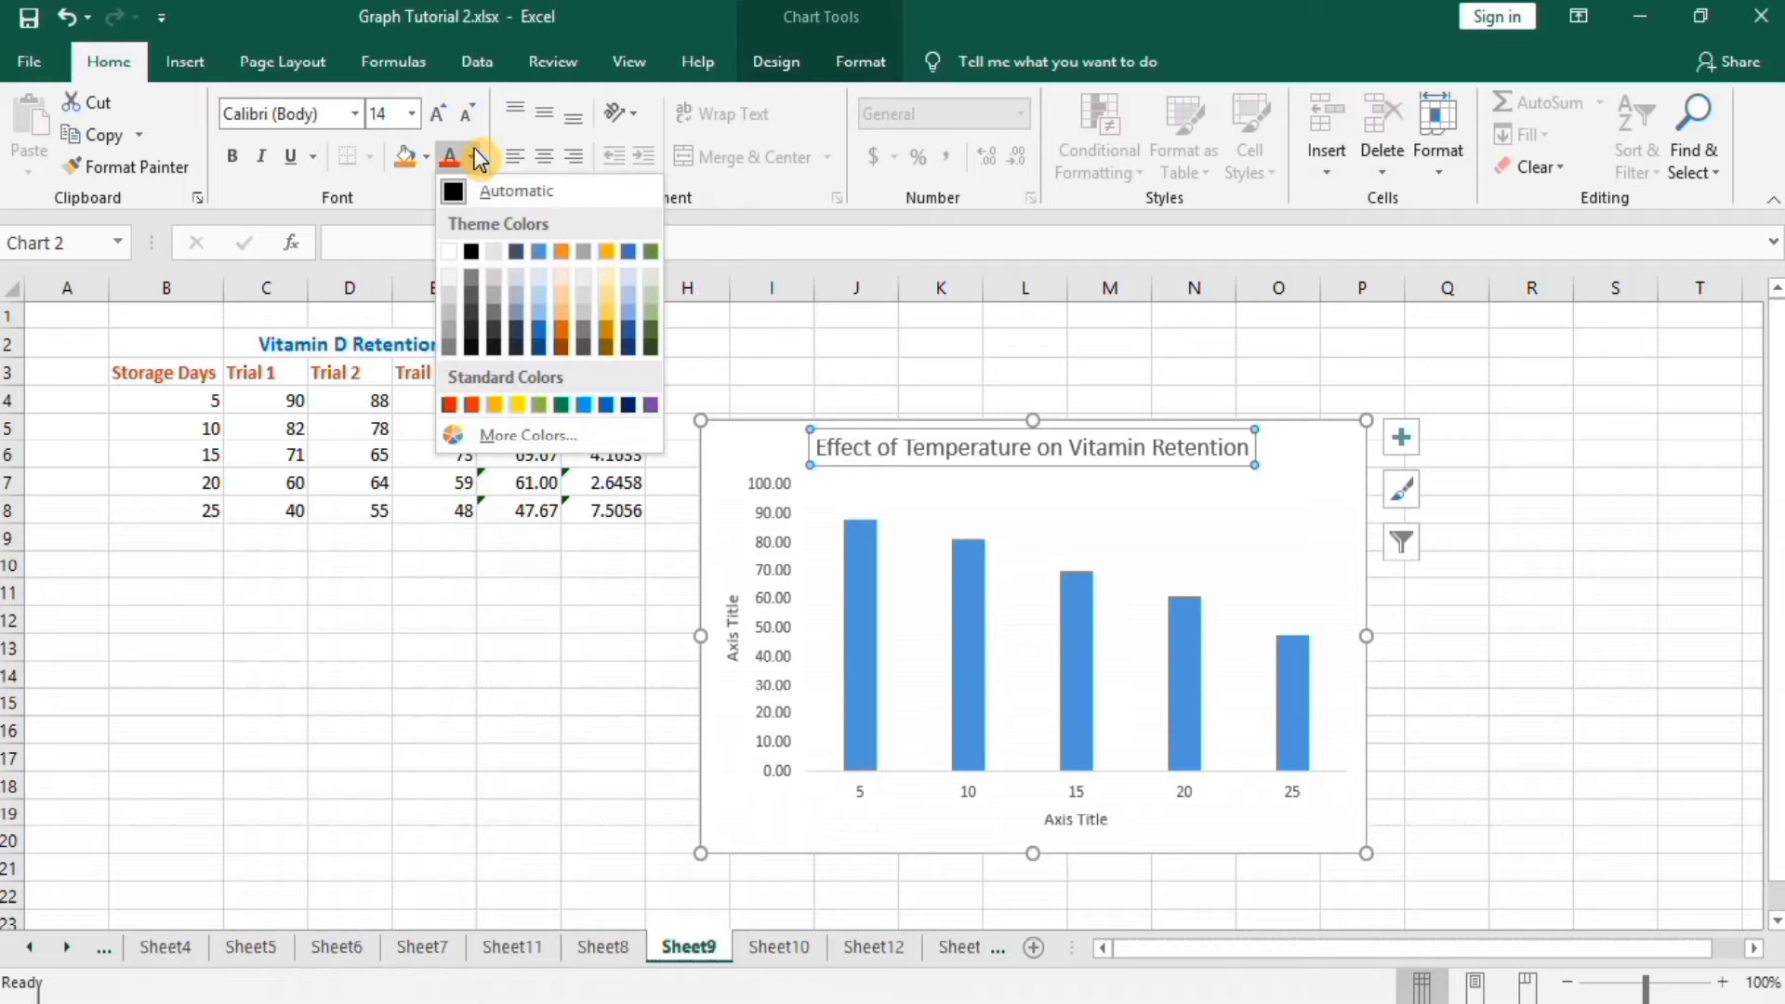
left_click(453, 195)
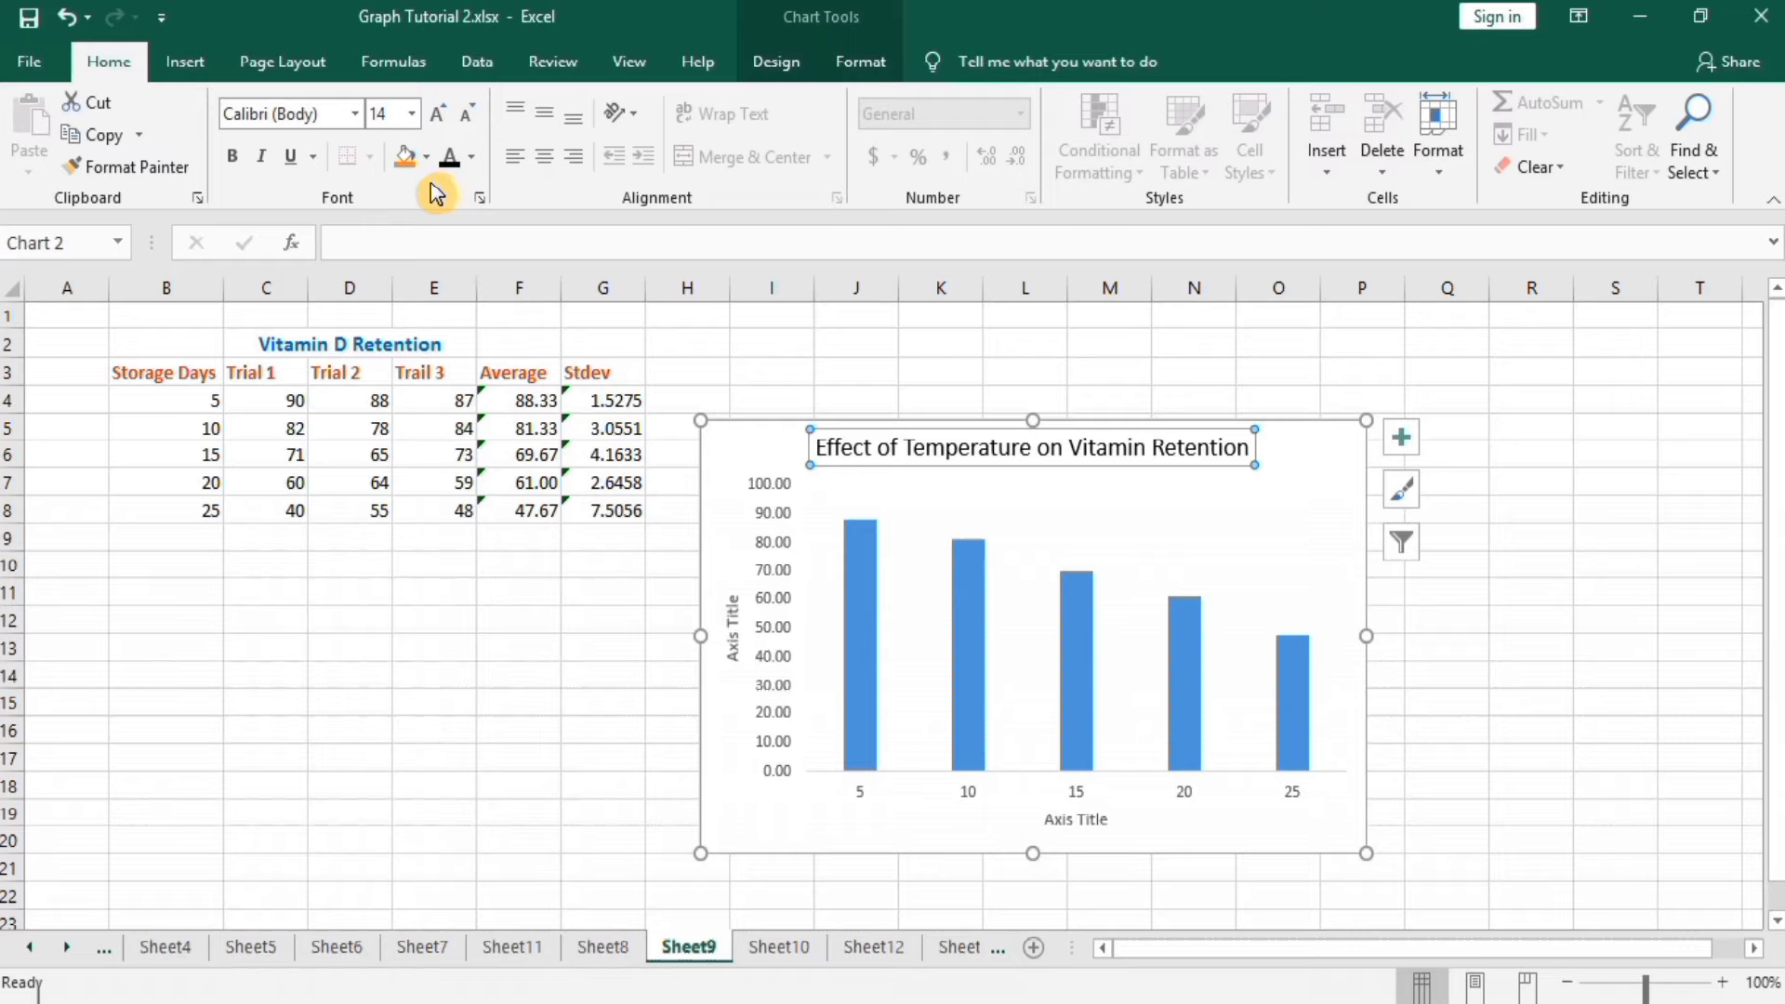
left_click(413, 114)
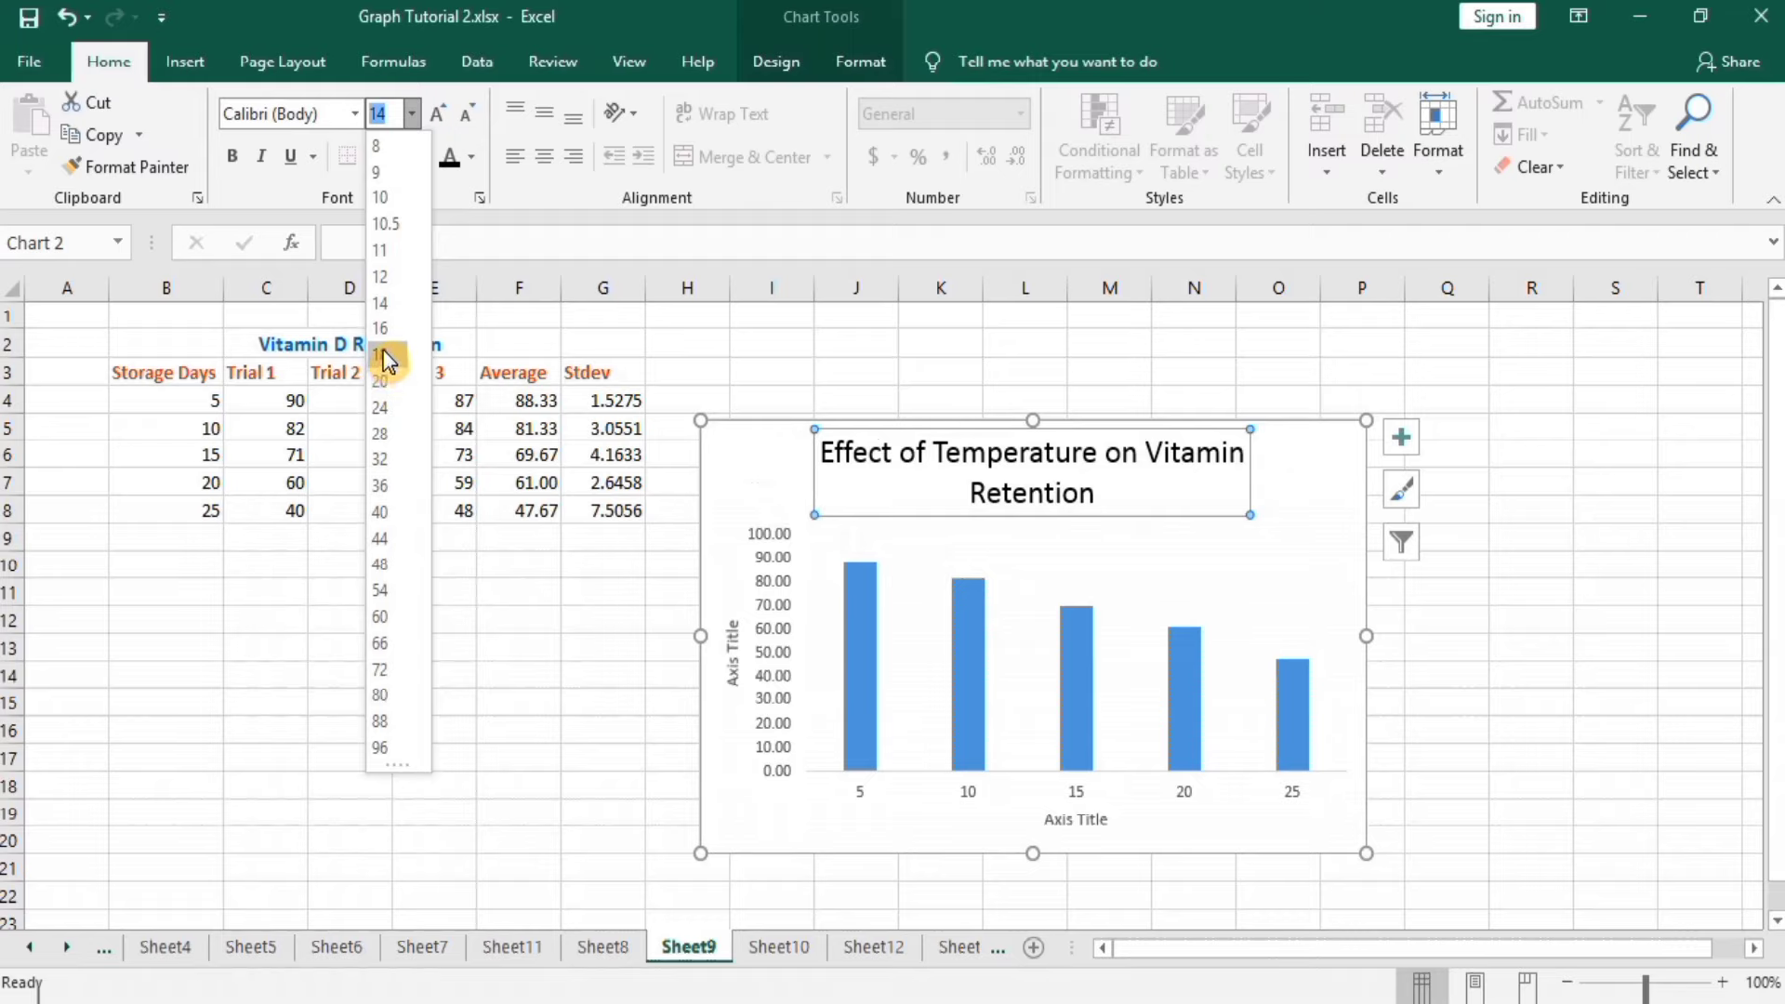
left_click(387, 360)
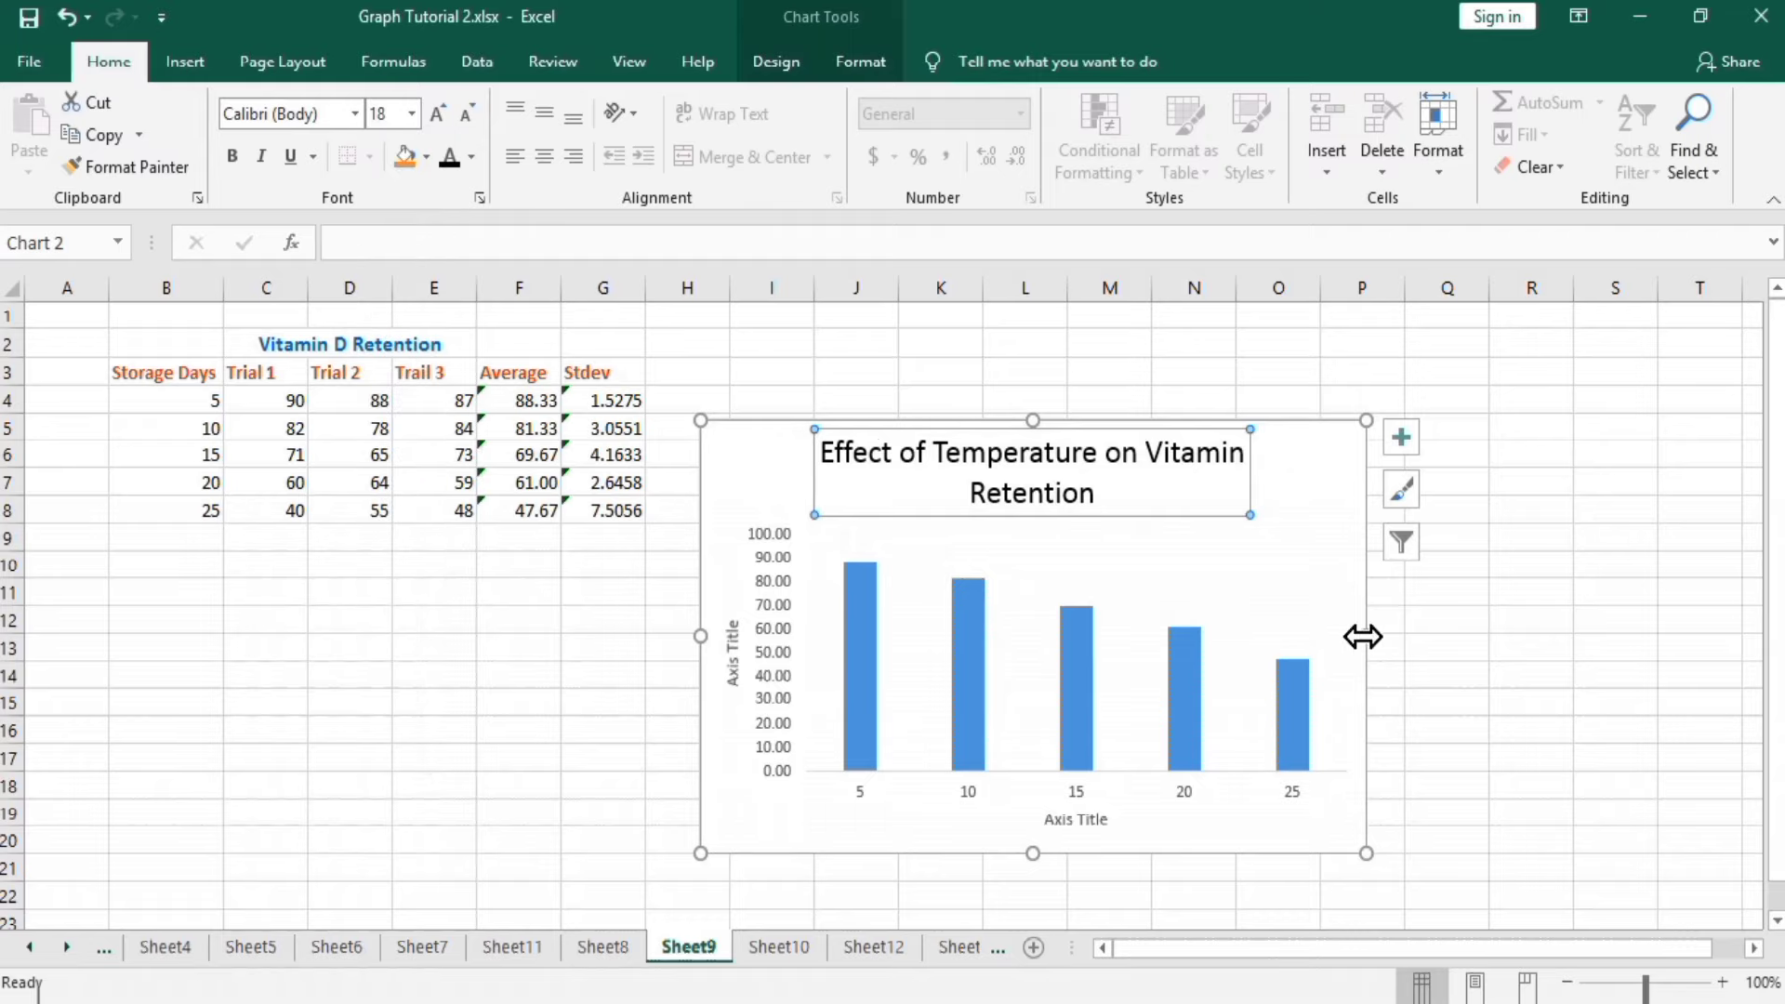
Step: Widen and heighten the chart so the title fits on one line
left_click(1395, 624)
left_click_drag(1398, 625, 1435, 627)
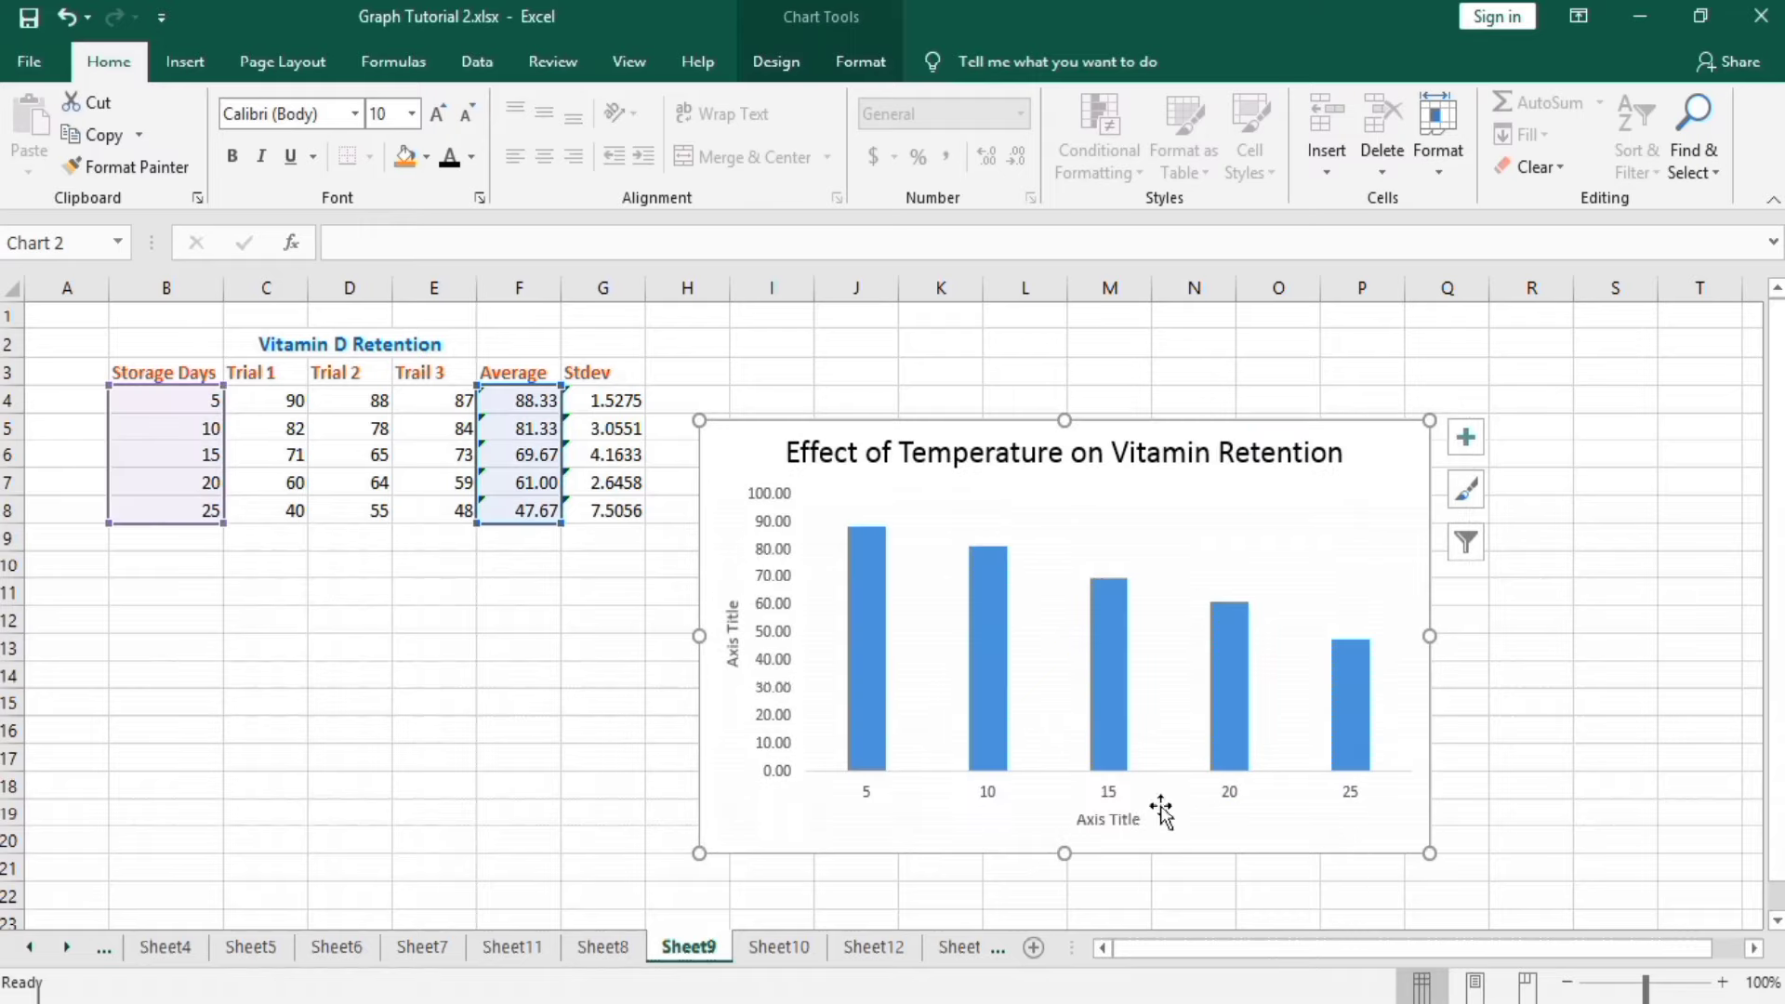
left_click_drag(1070, 854, 1072, 910)
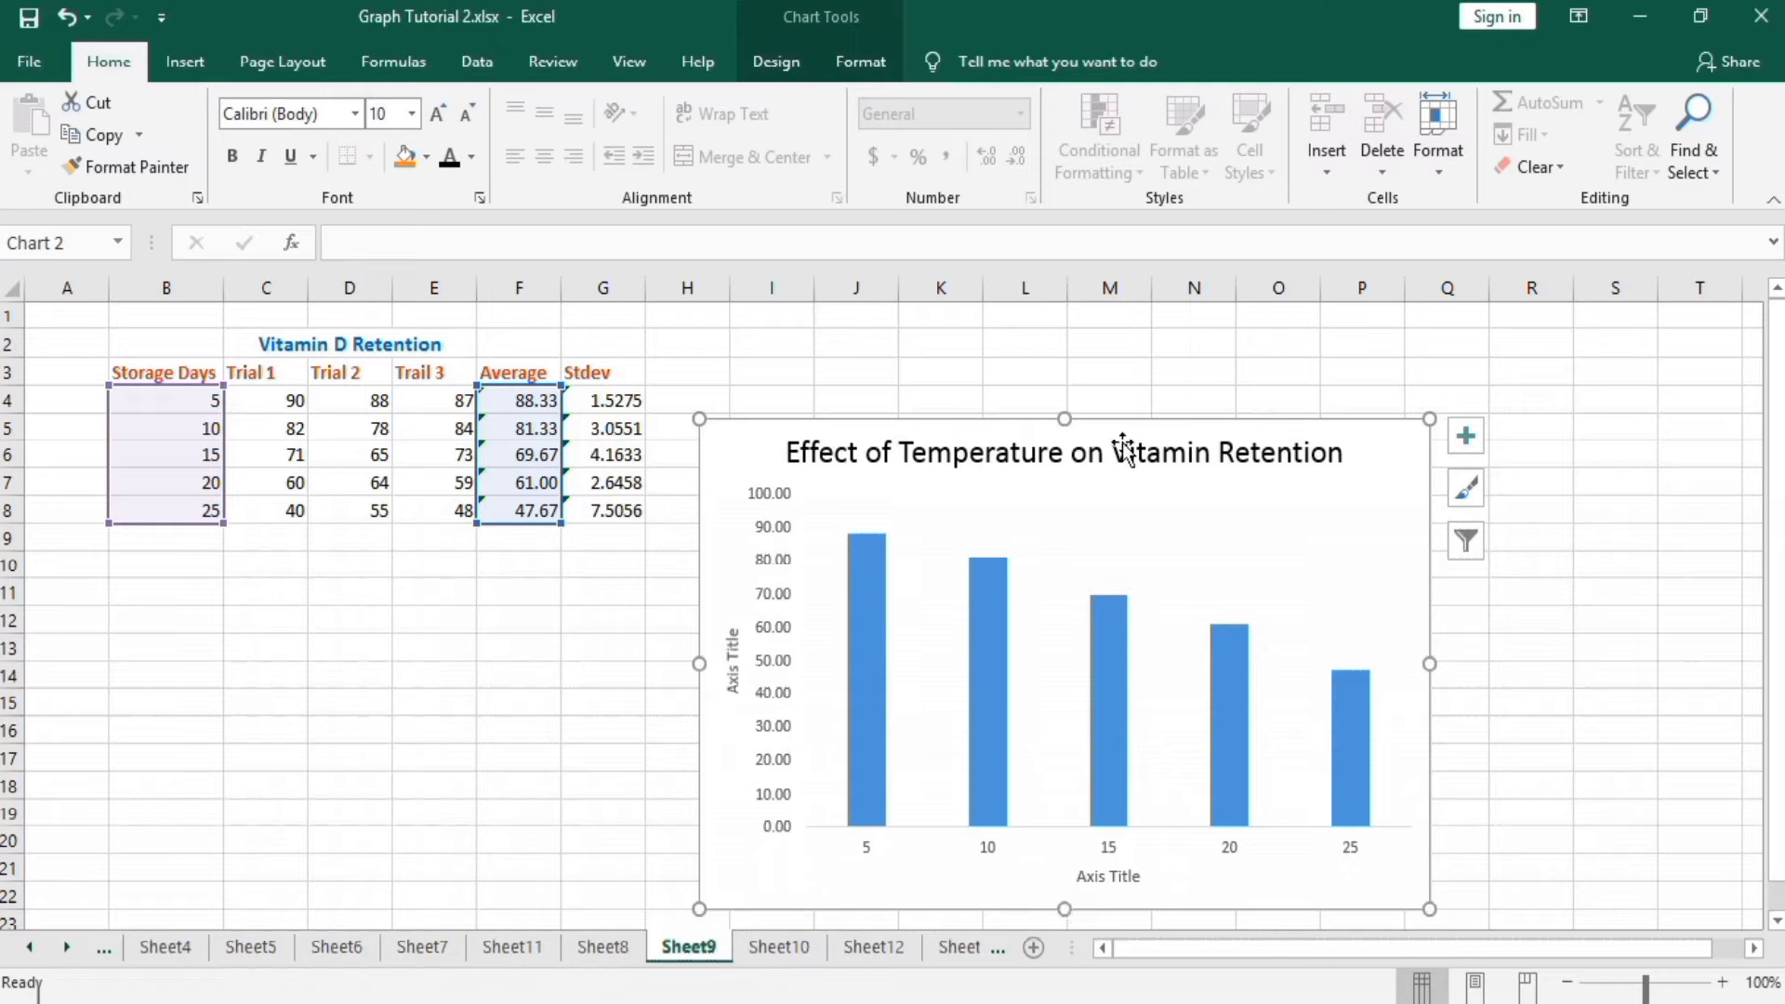
Step: Set the vertical axis title to "Vitamin Retention (%)"
left_click(728, 649)
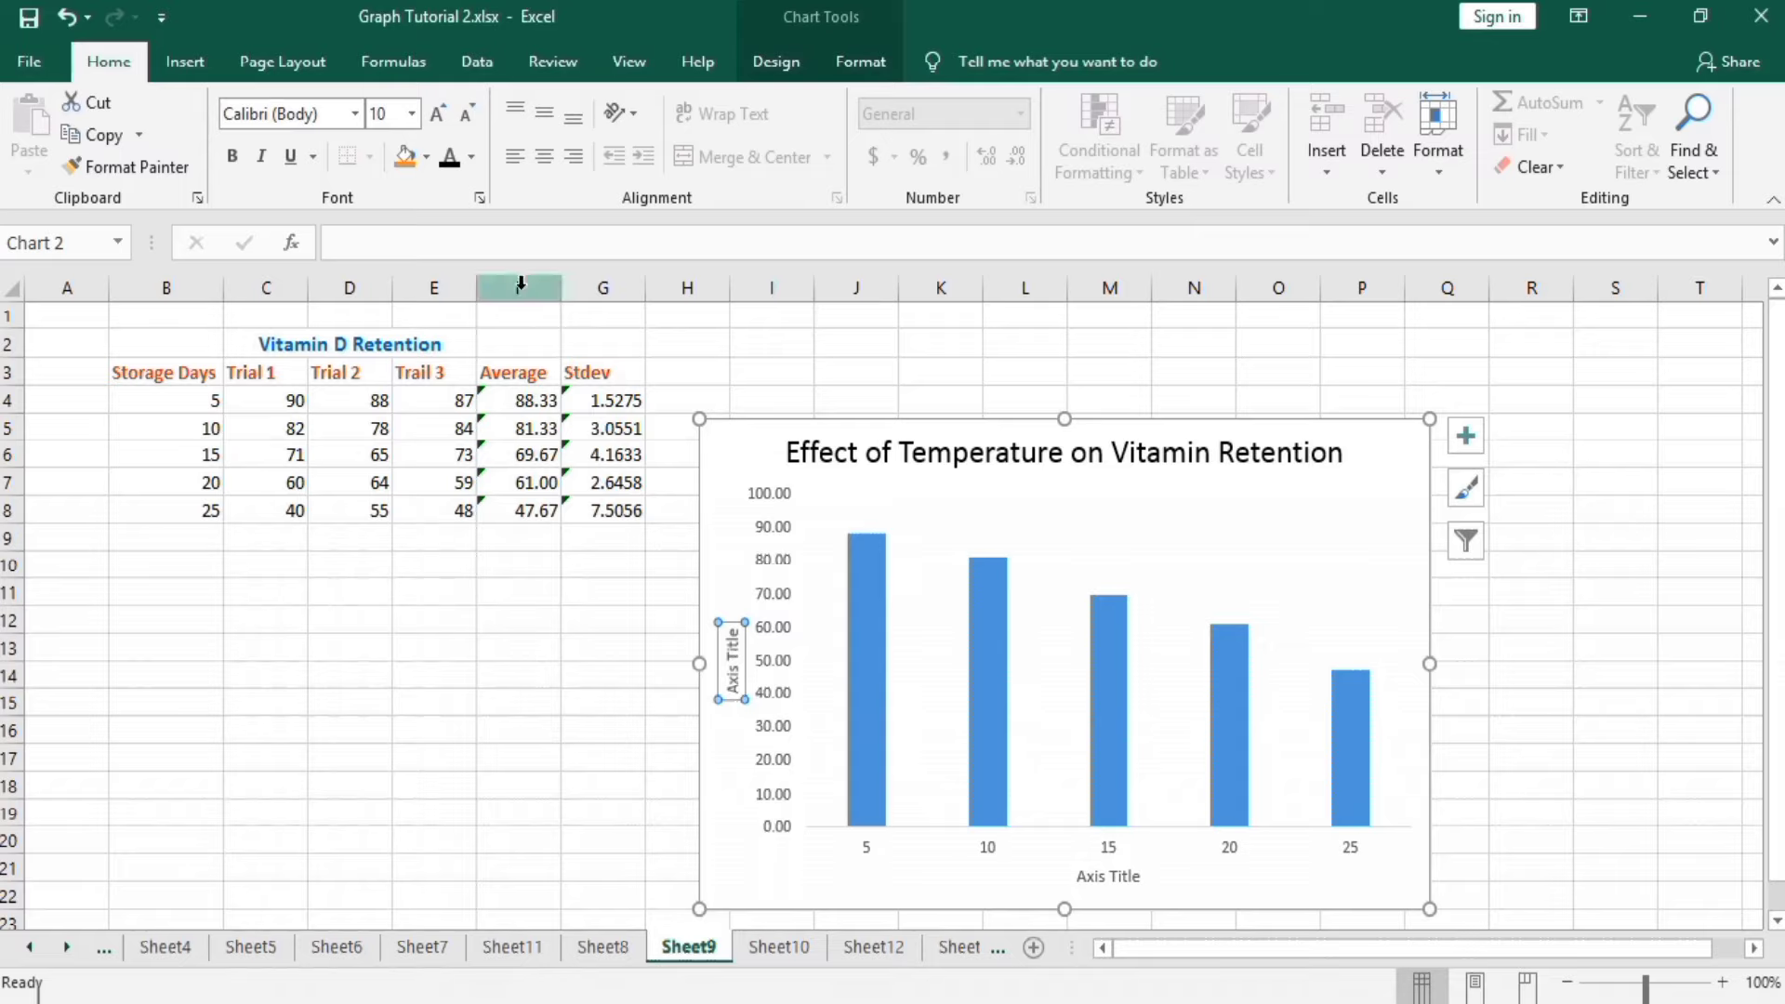
left_click(490, 244)
type("Vitamin Retention (%)")
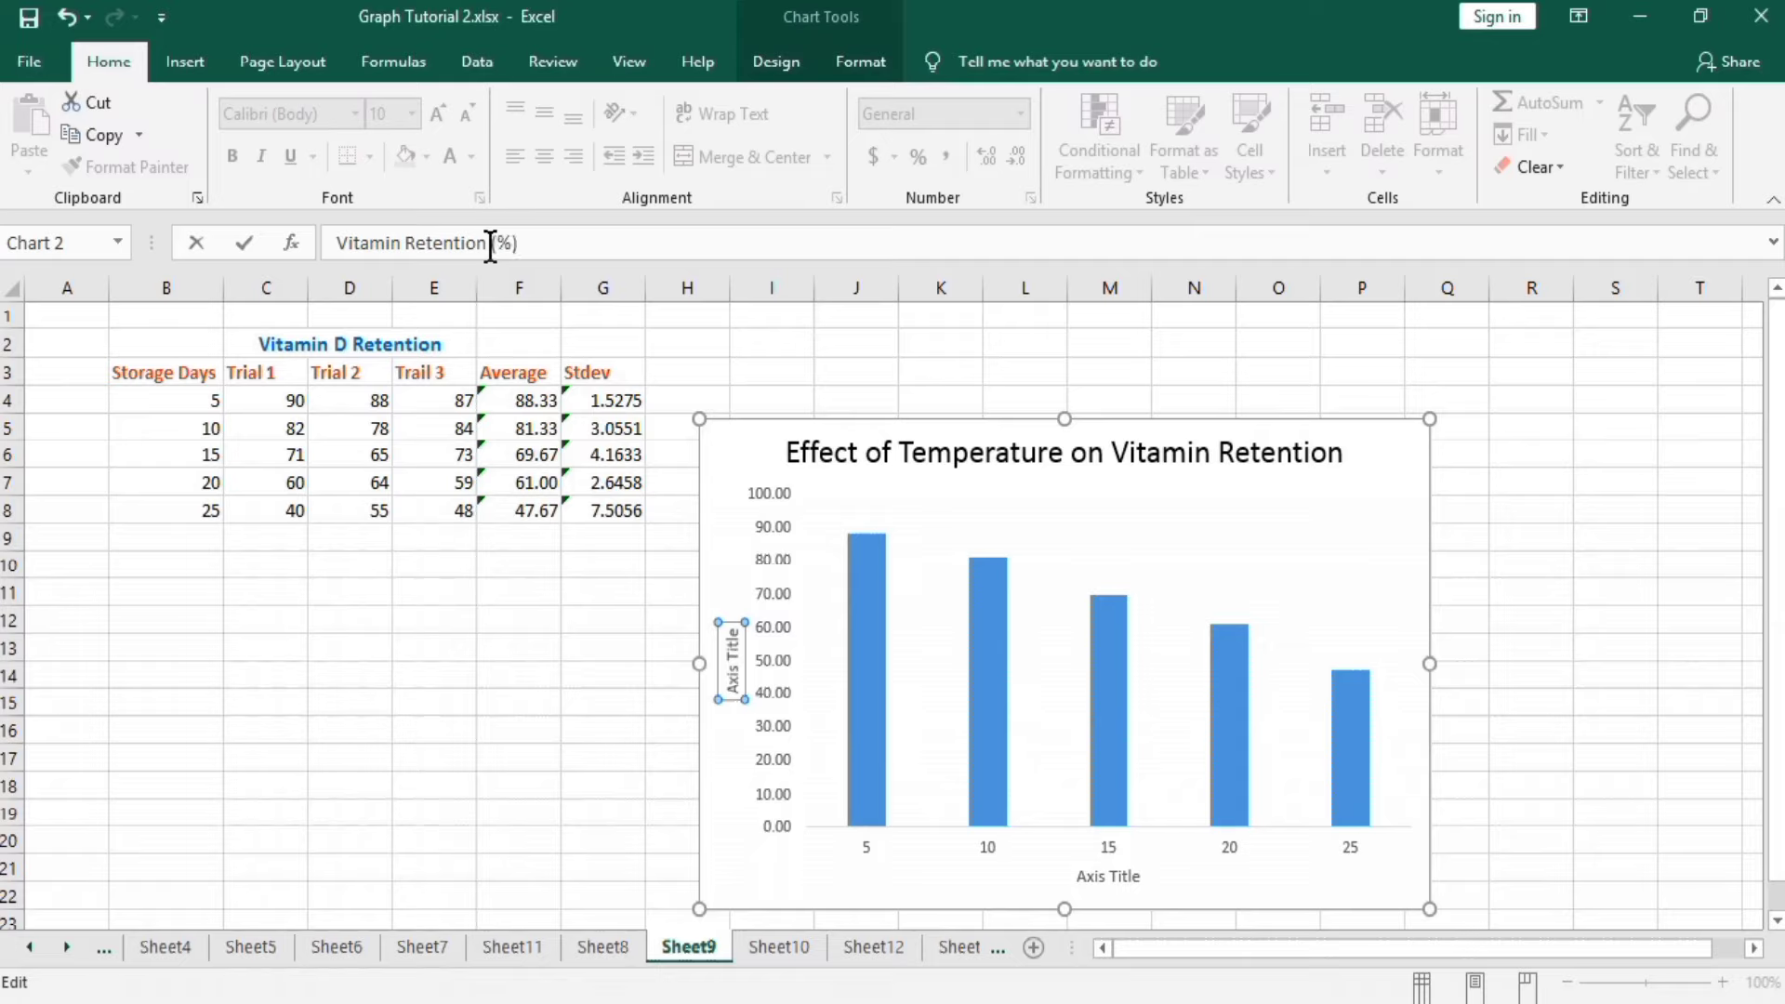
key("Return")
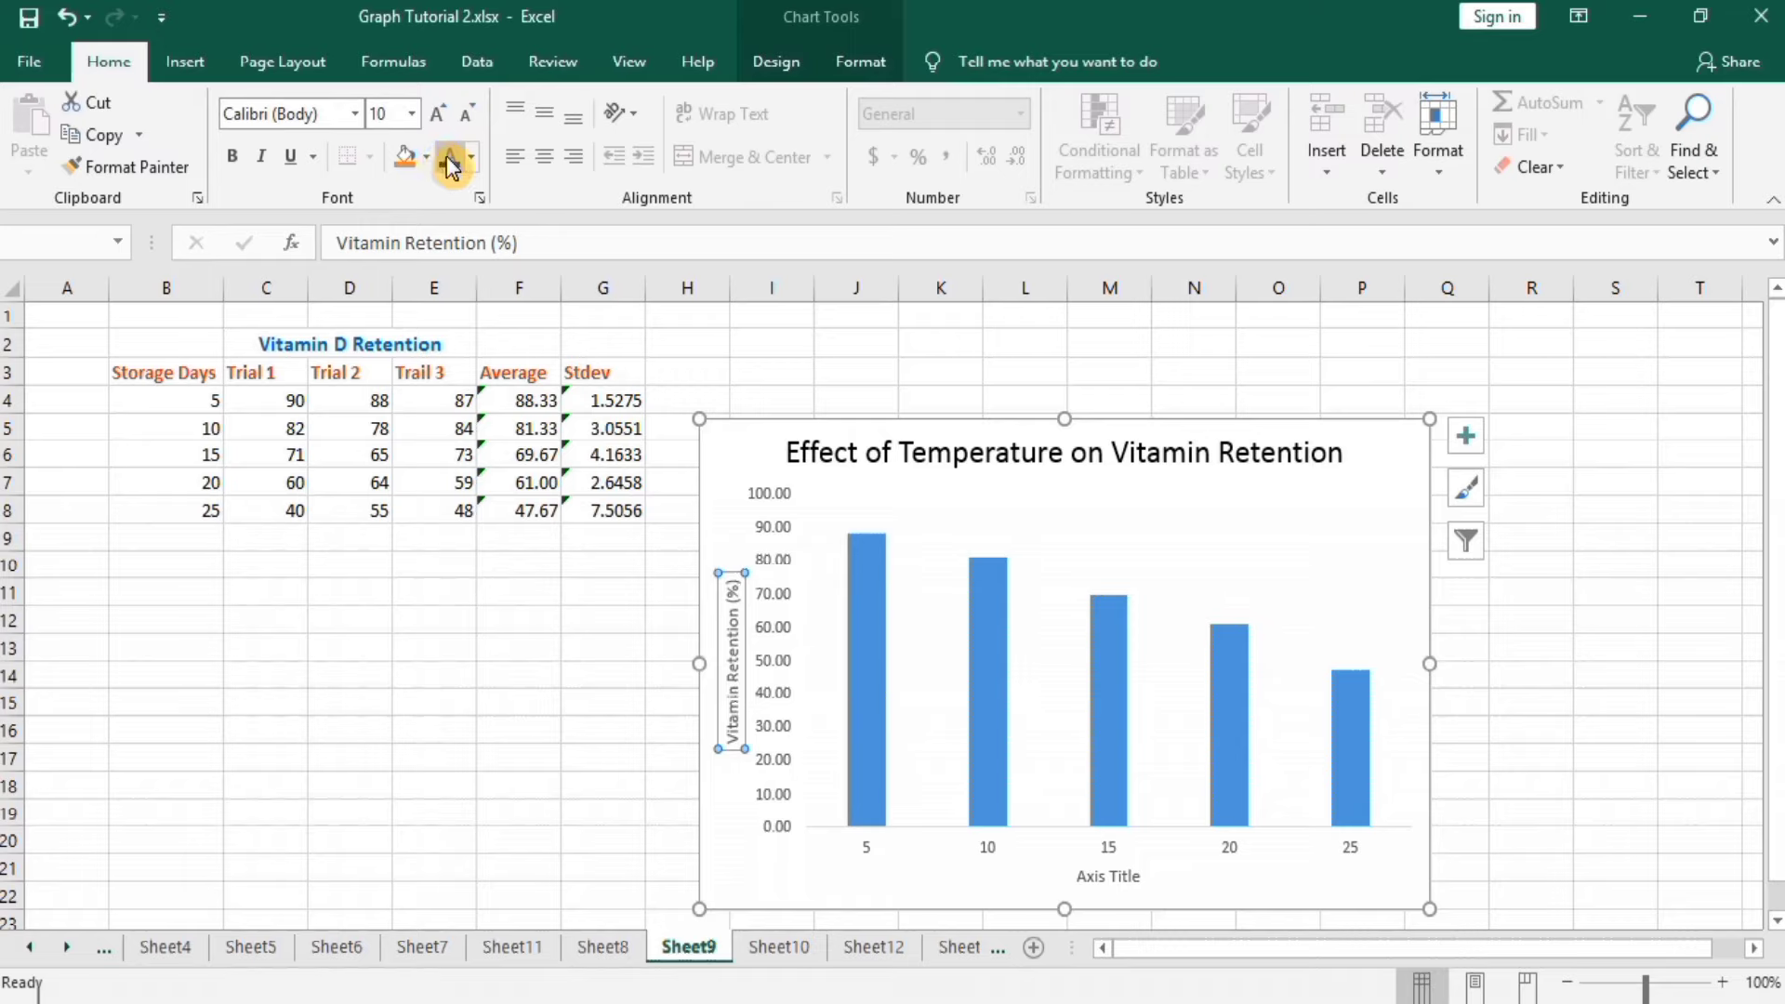
Step: Make the vertical axis title dark, 12 pt and bold
left_click(451, 165)
left_click(411, 114)
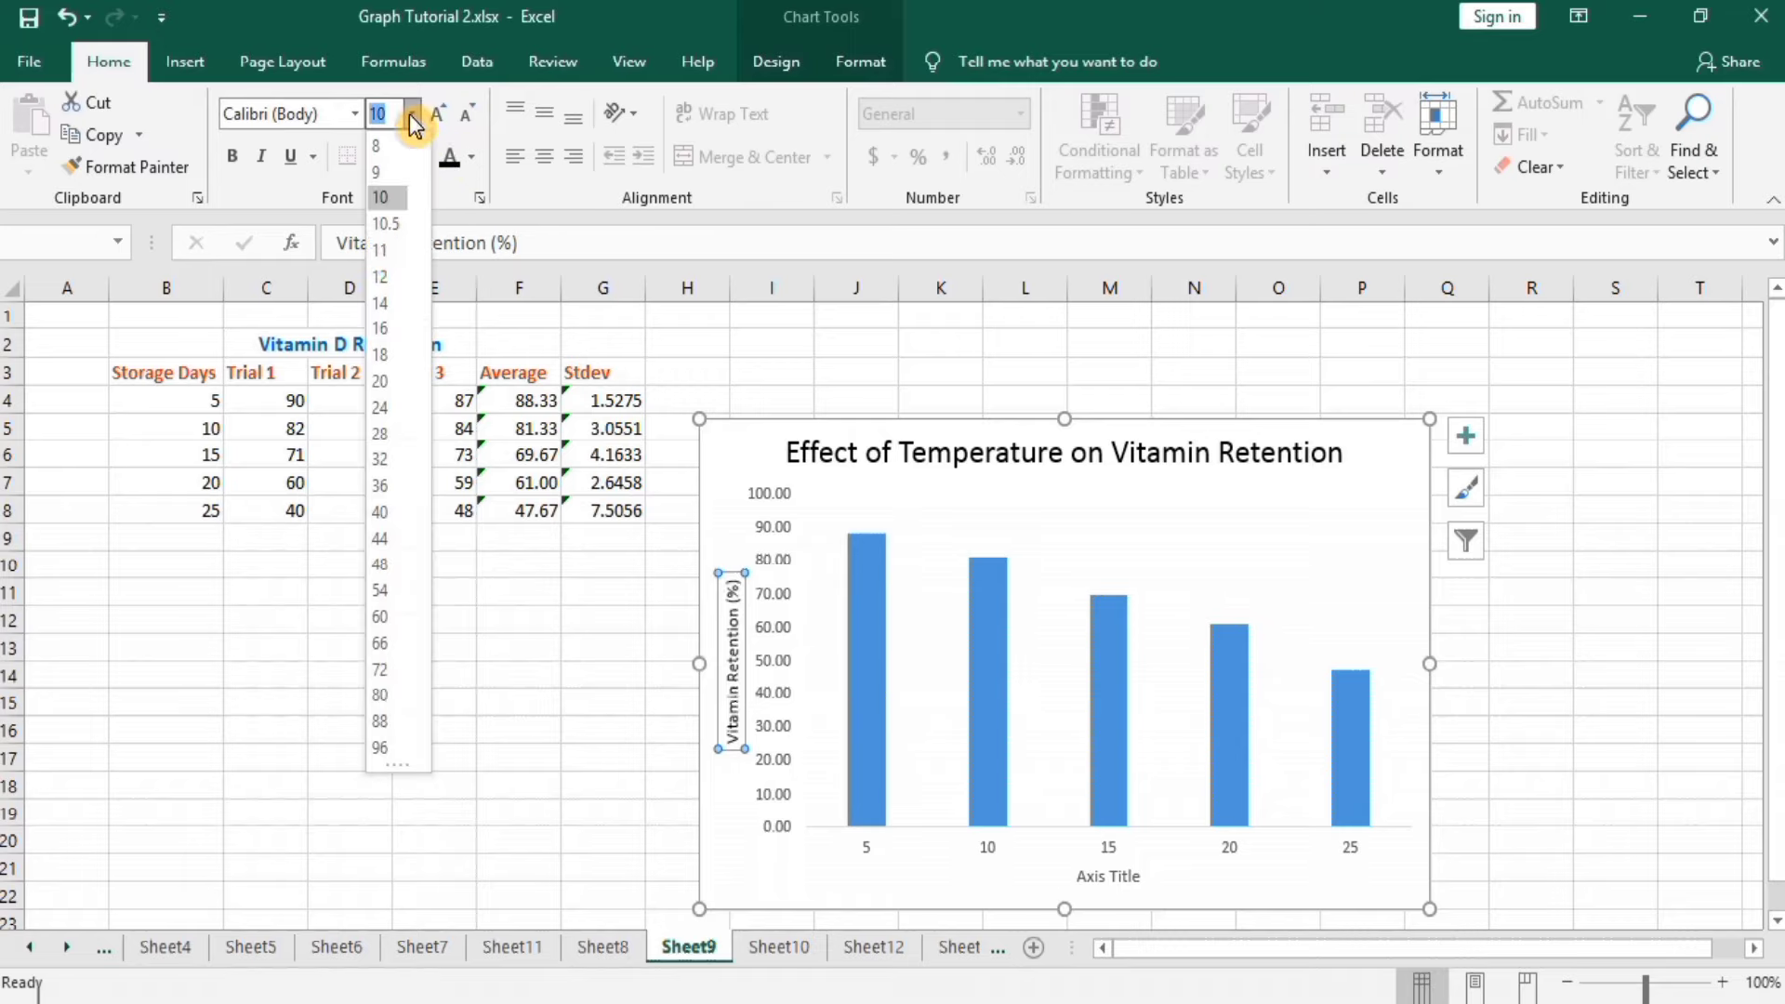
left_click(385, 274)
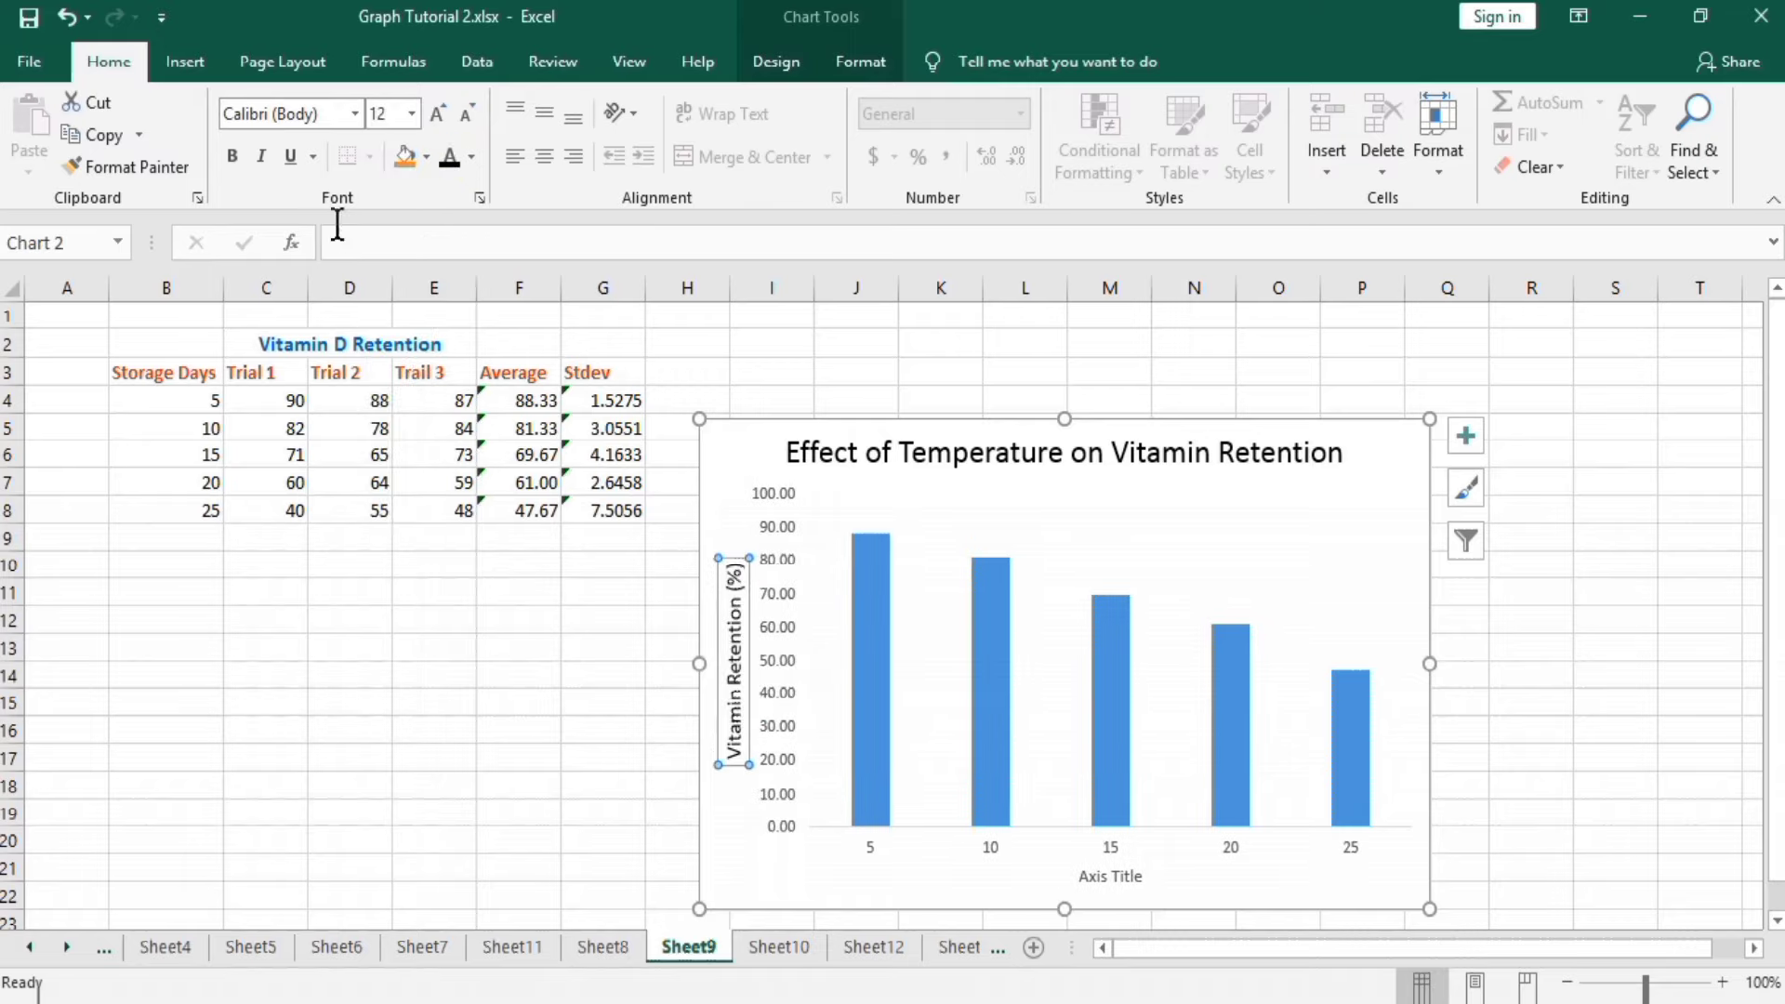
left_click(233, 157)
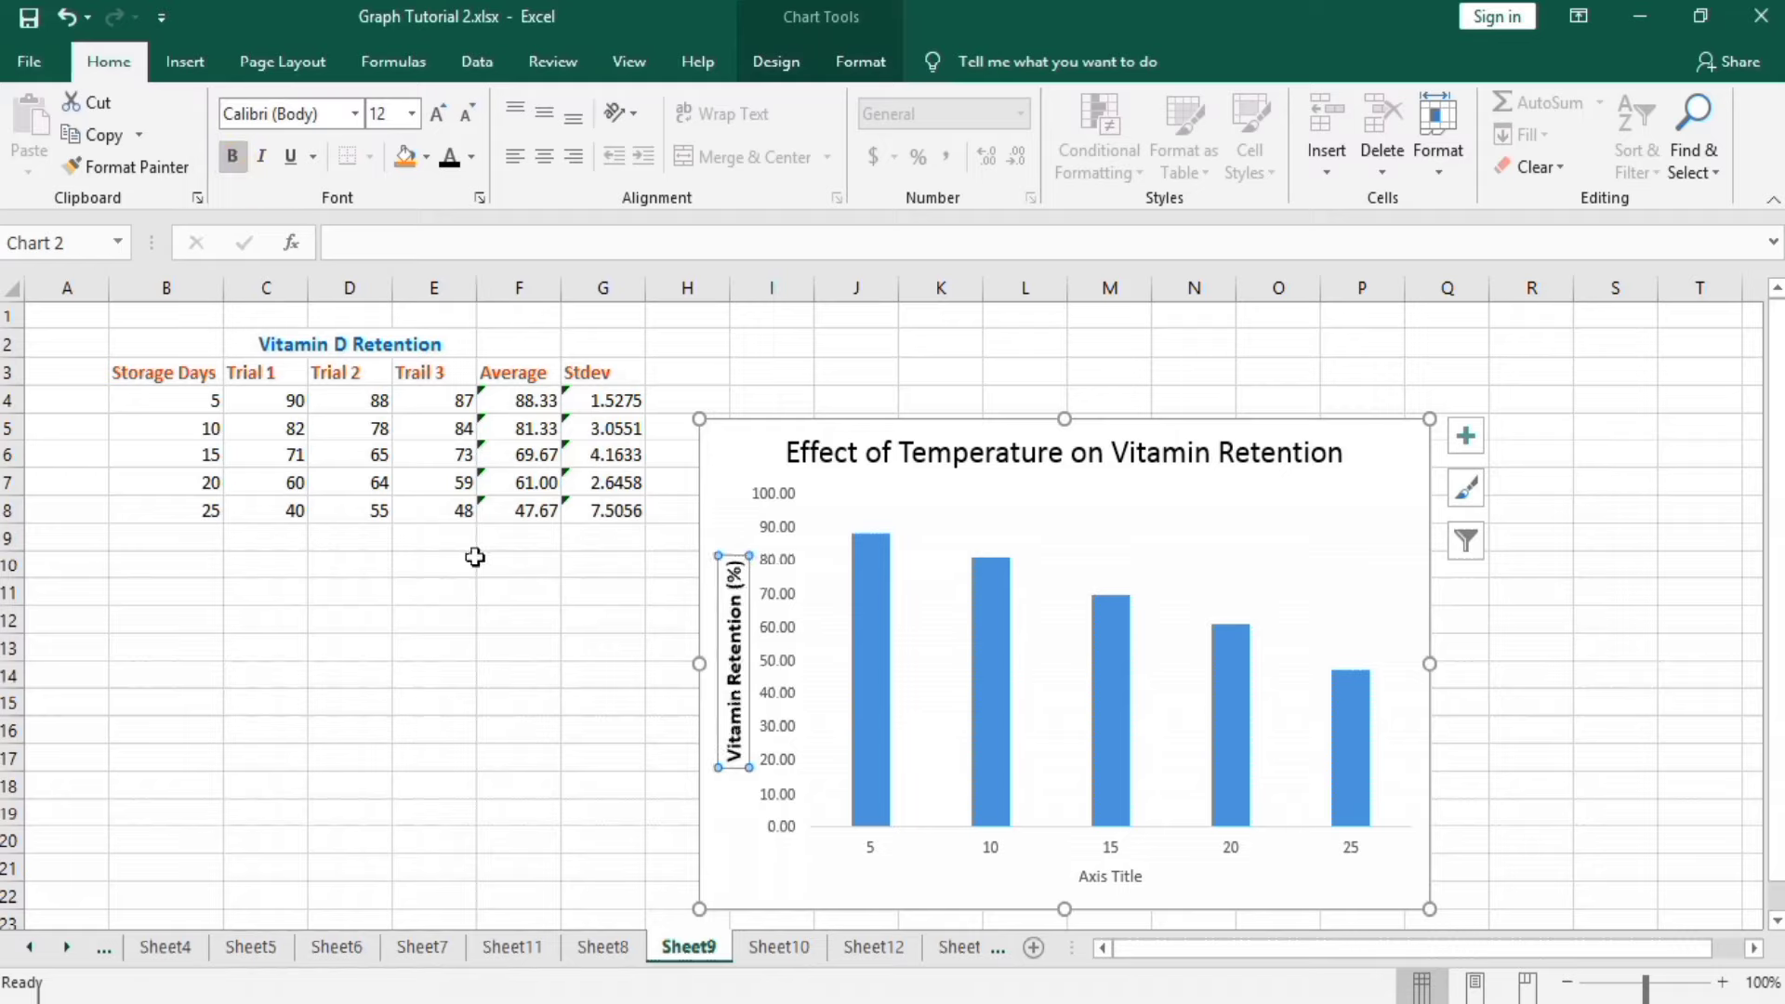
left_click(776, 565)
Step: In Format Axis set the vertical axis major unit to 20 and minor unit to 5
right_click(776, 563)
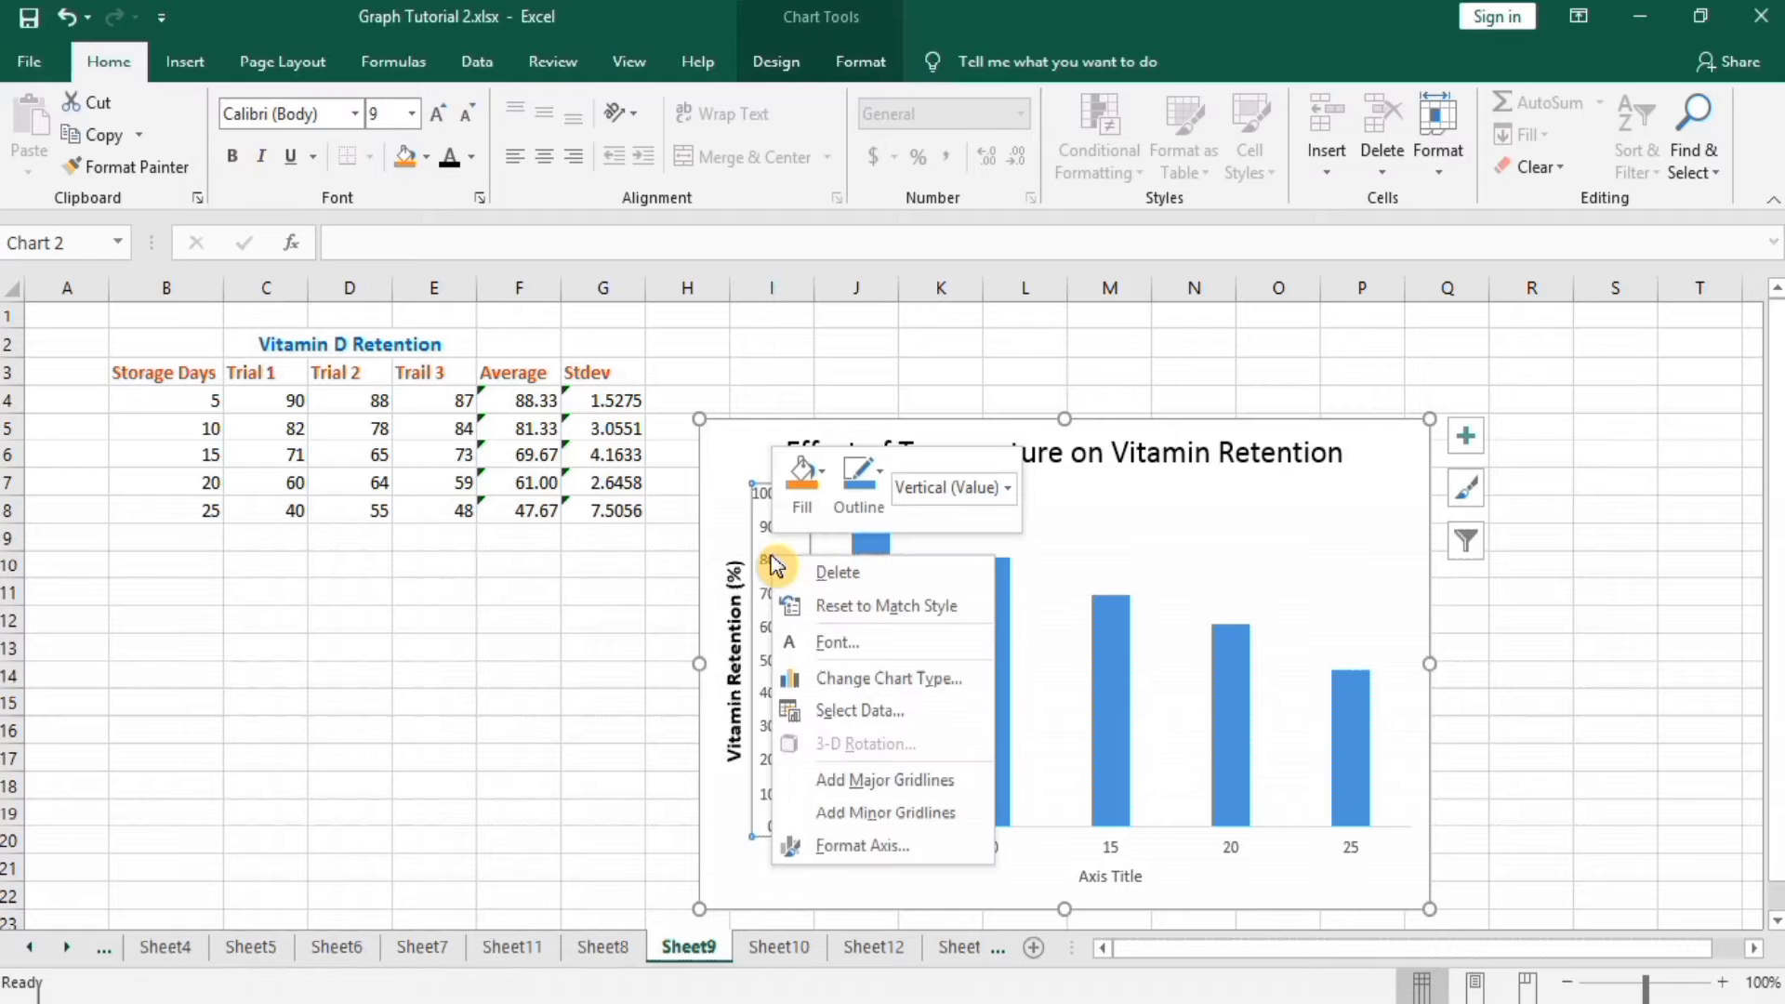
left_click(853, 847)
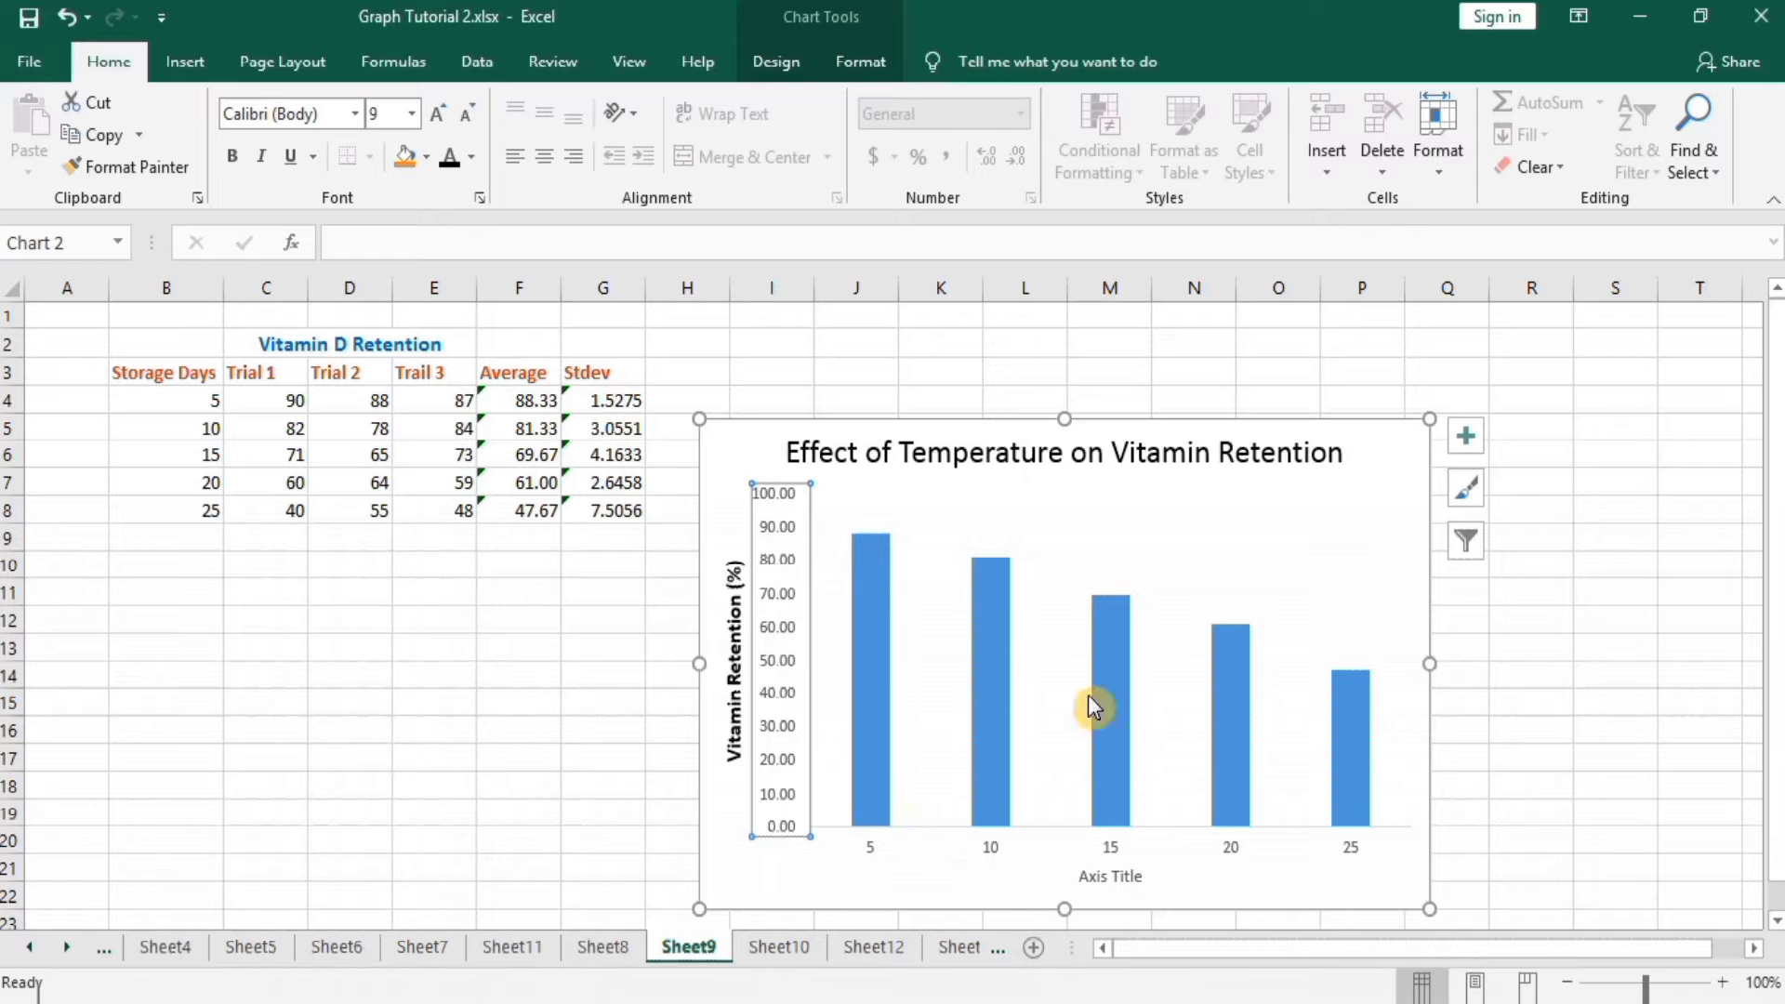
double_click(781, 802)
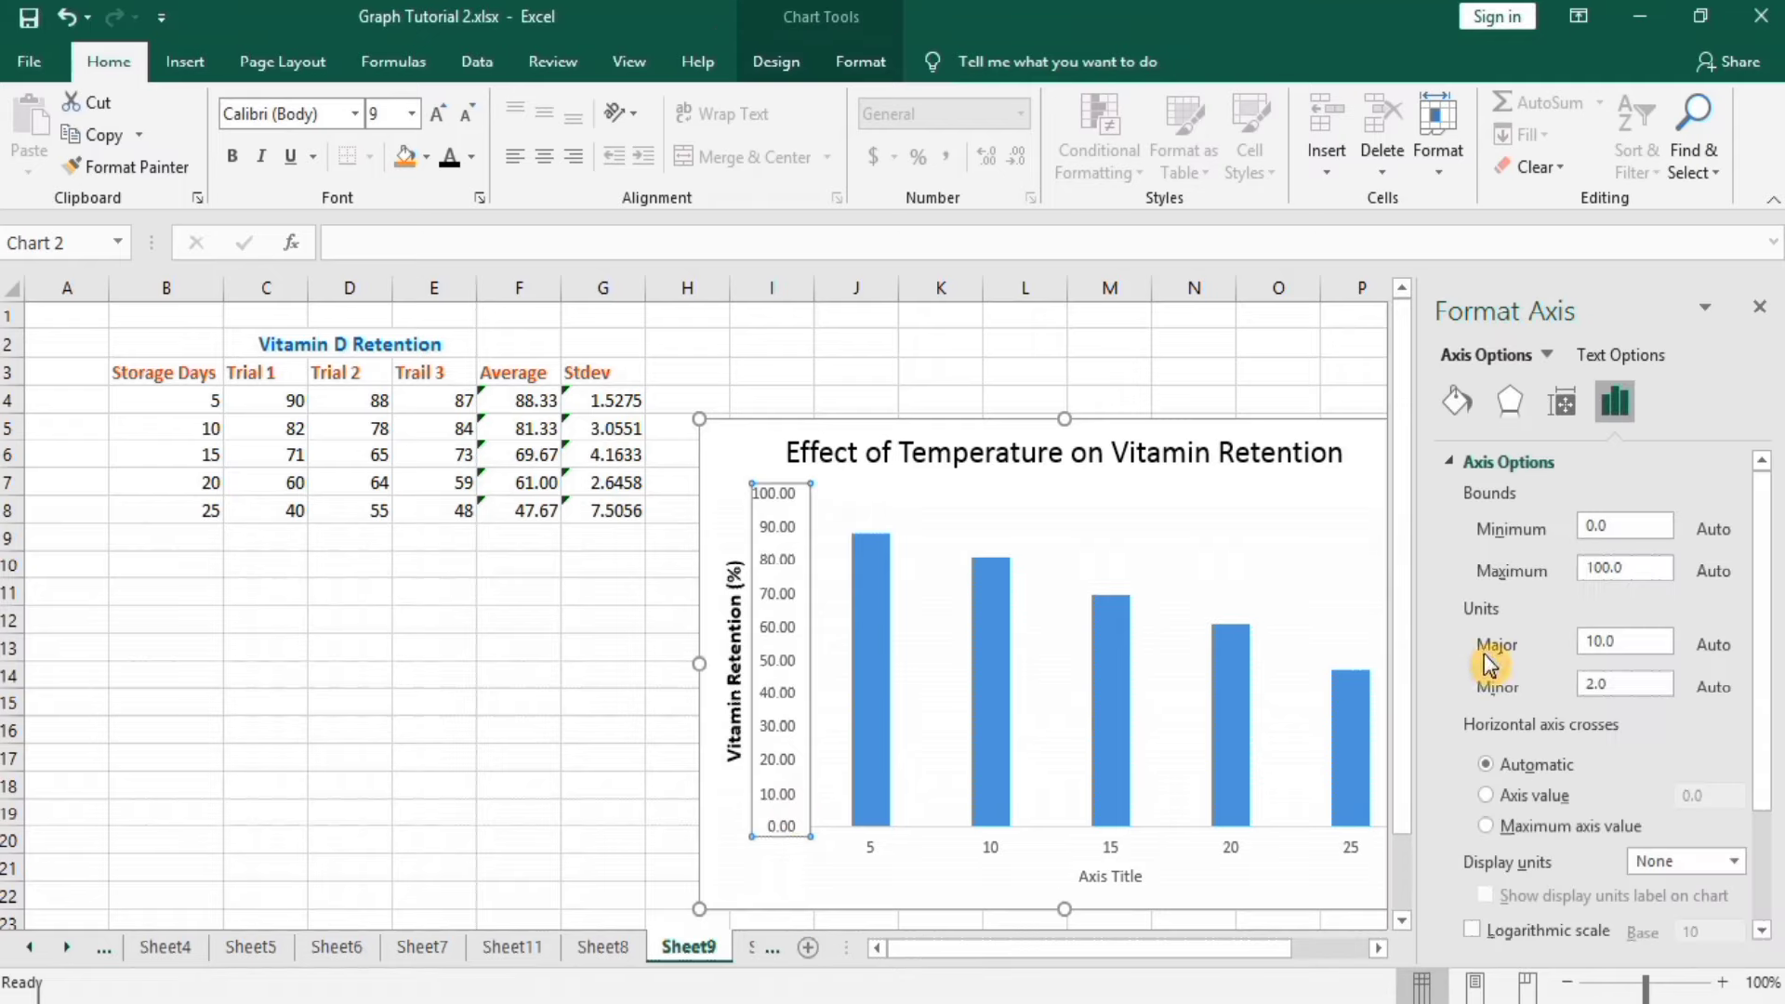
left_click(1595, 643)
type("20")
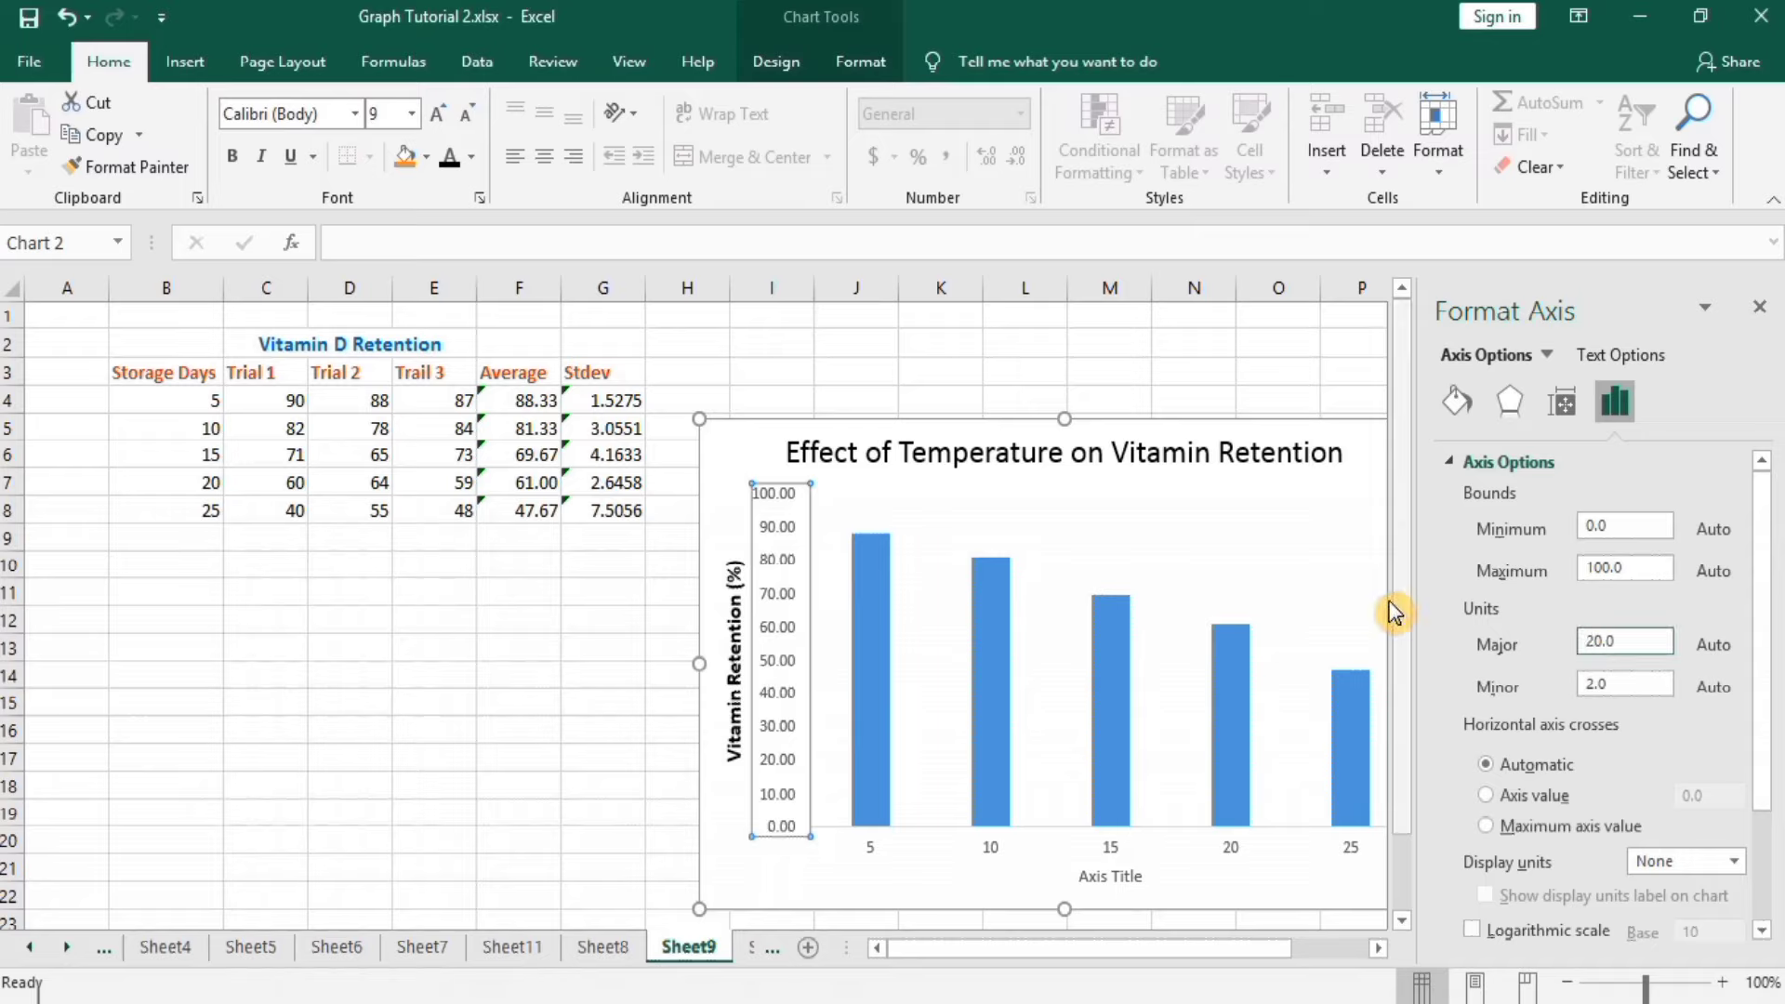
left_click(1594, 683)
left_click(1585, 684)
key("Delete")
key("Delete")
type("50")
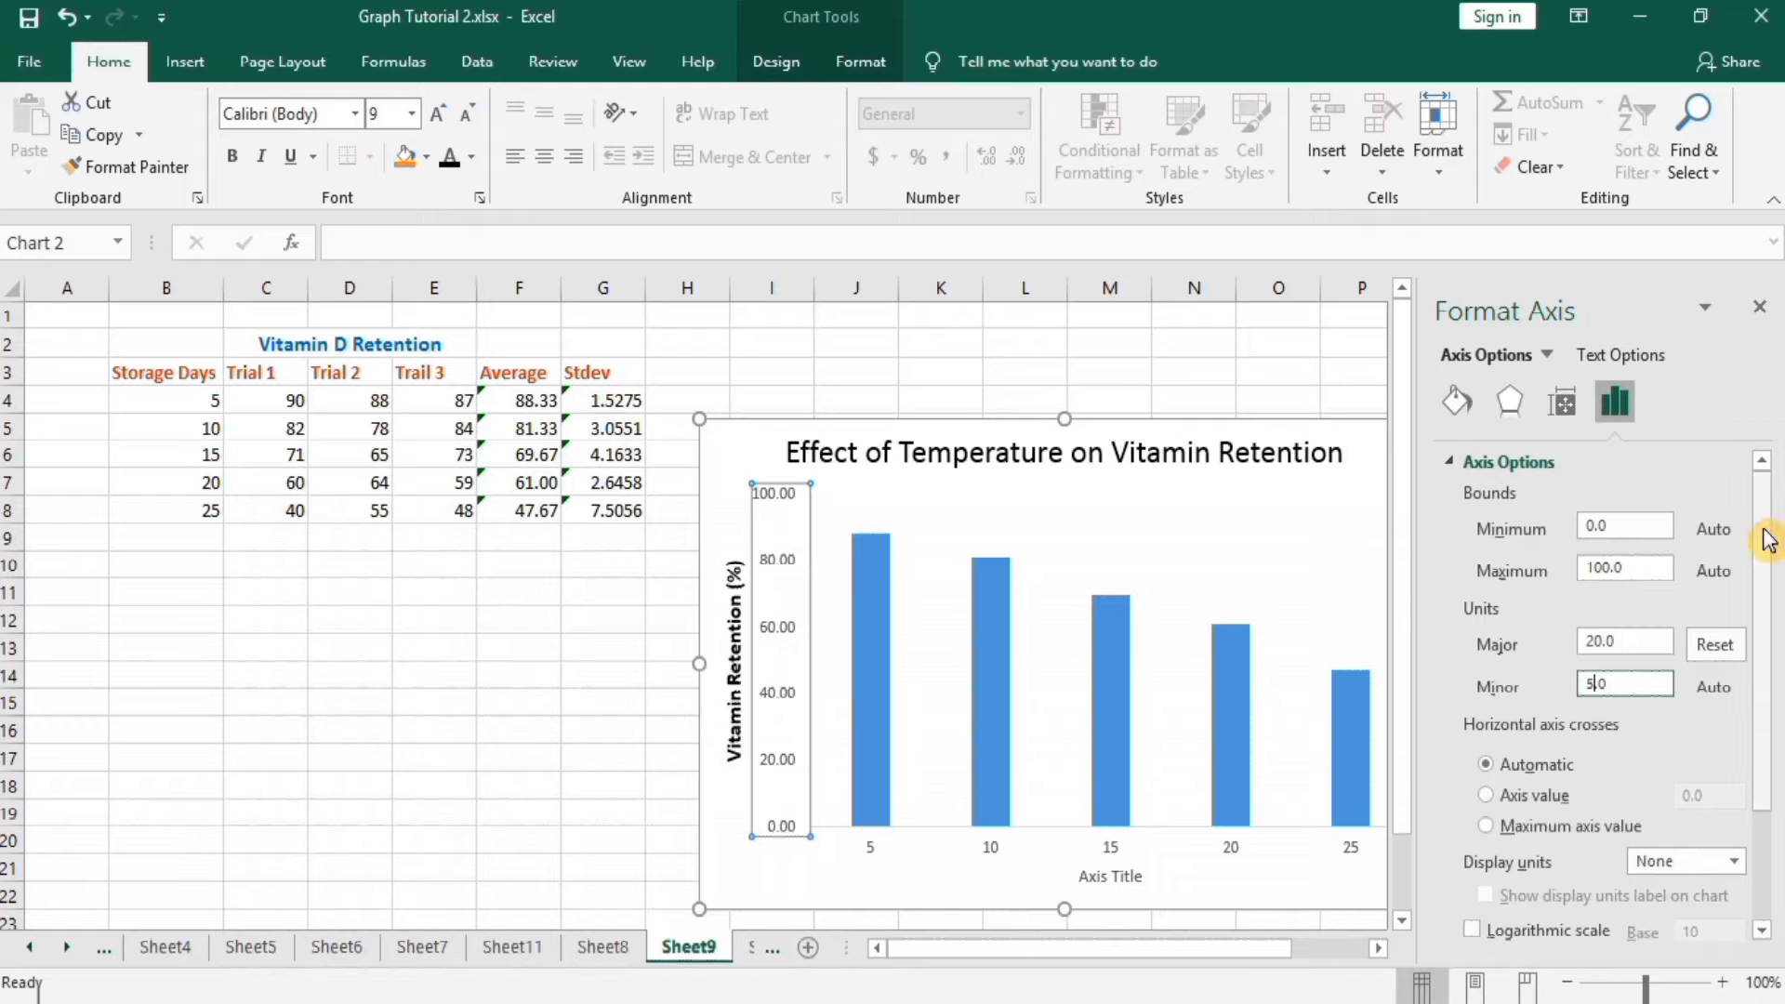
left_click_drag(1765, 536, 1757, 666)
Step: Place both major and minor tick marks outside the vertical axis
left_click(1522, 859)
left_click(1732, 896)
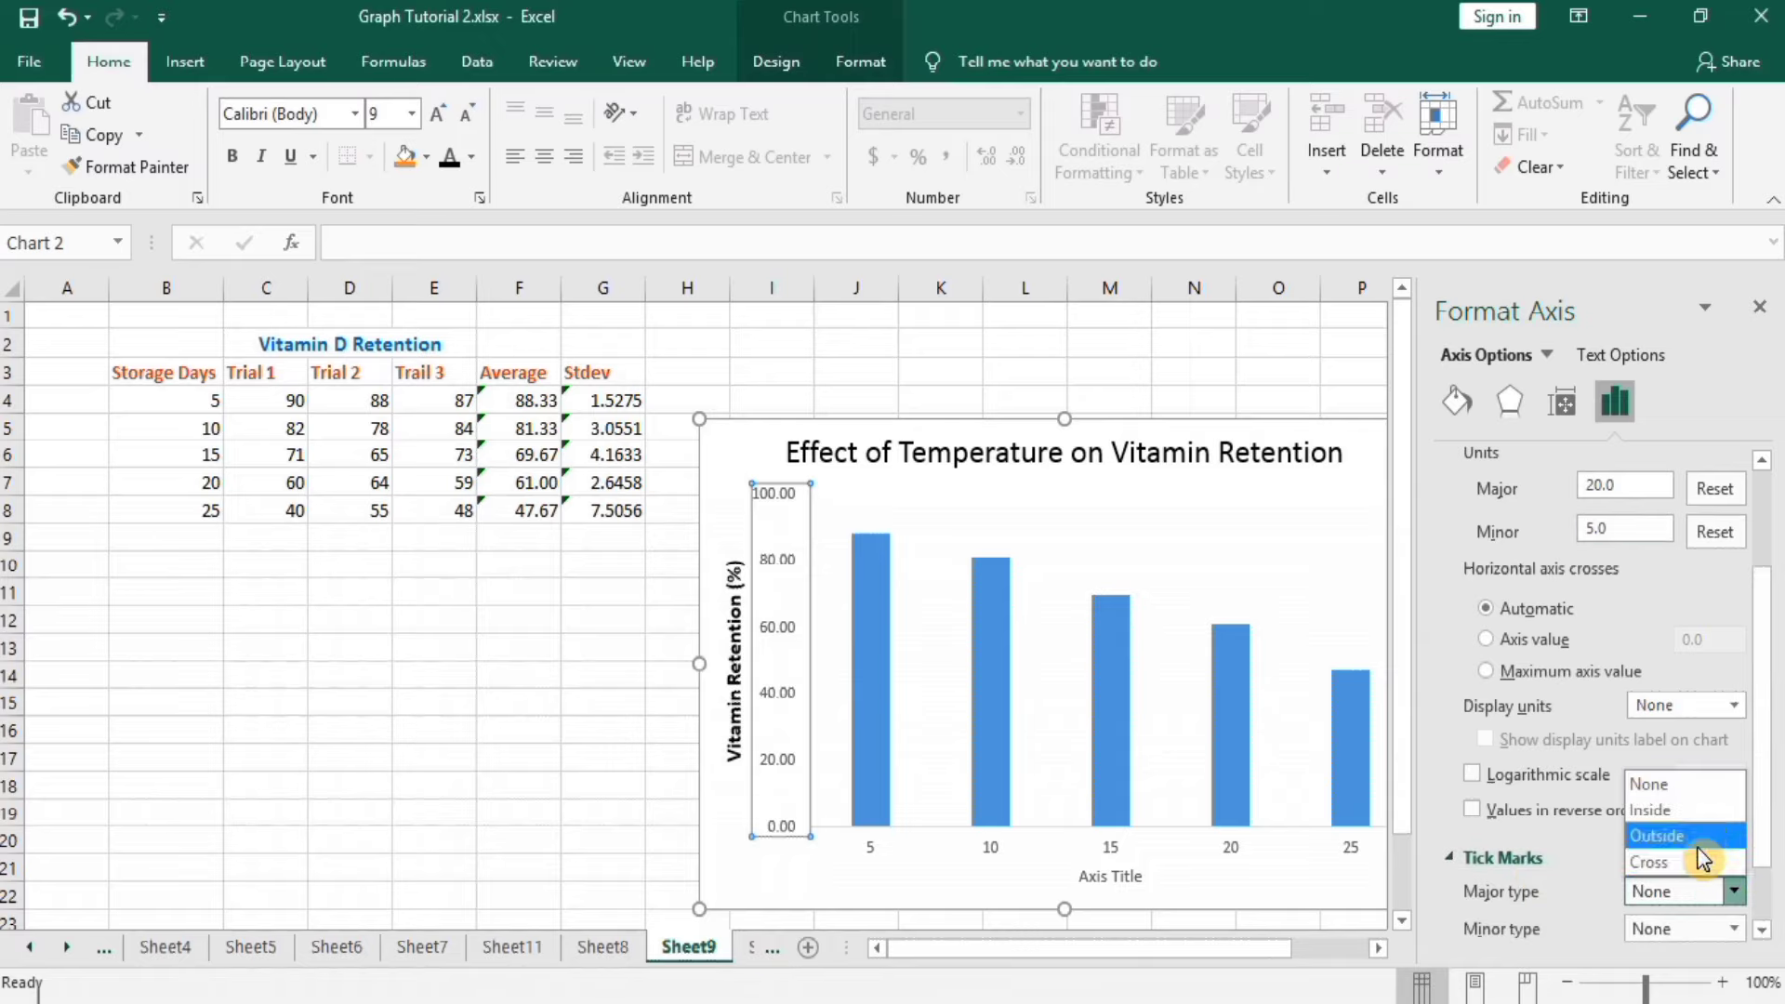
left_click(1699, 834)
left_click(1734, 929)
left_click(1687, 874)
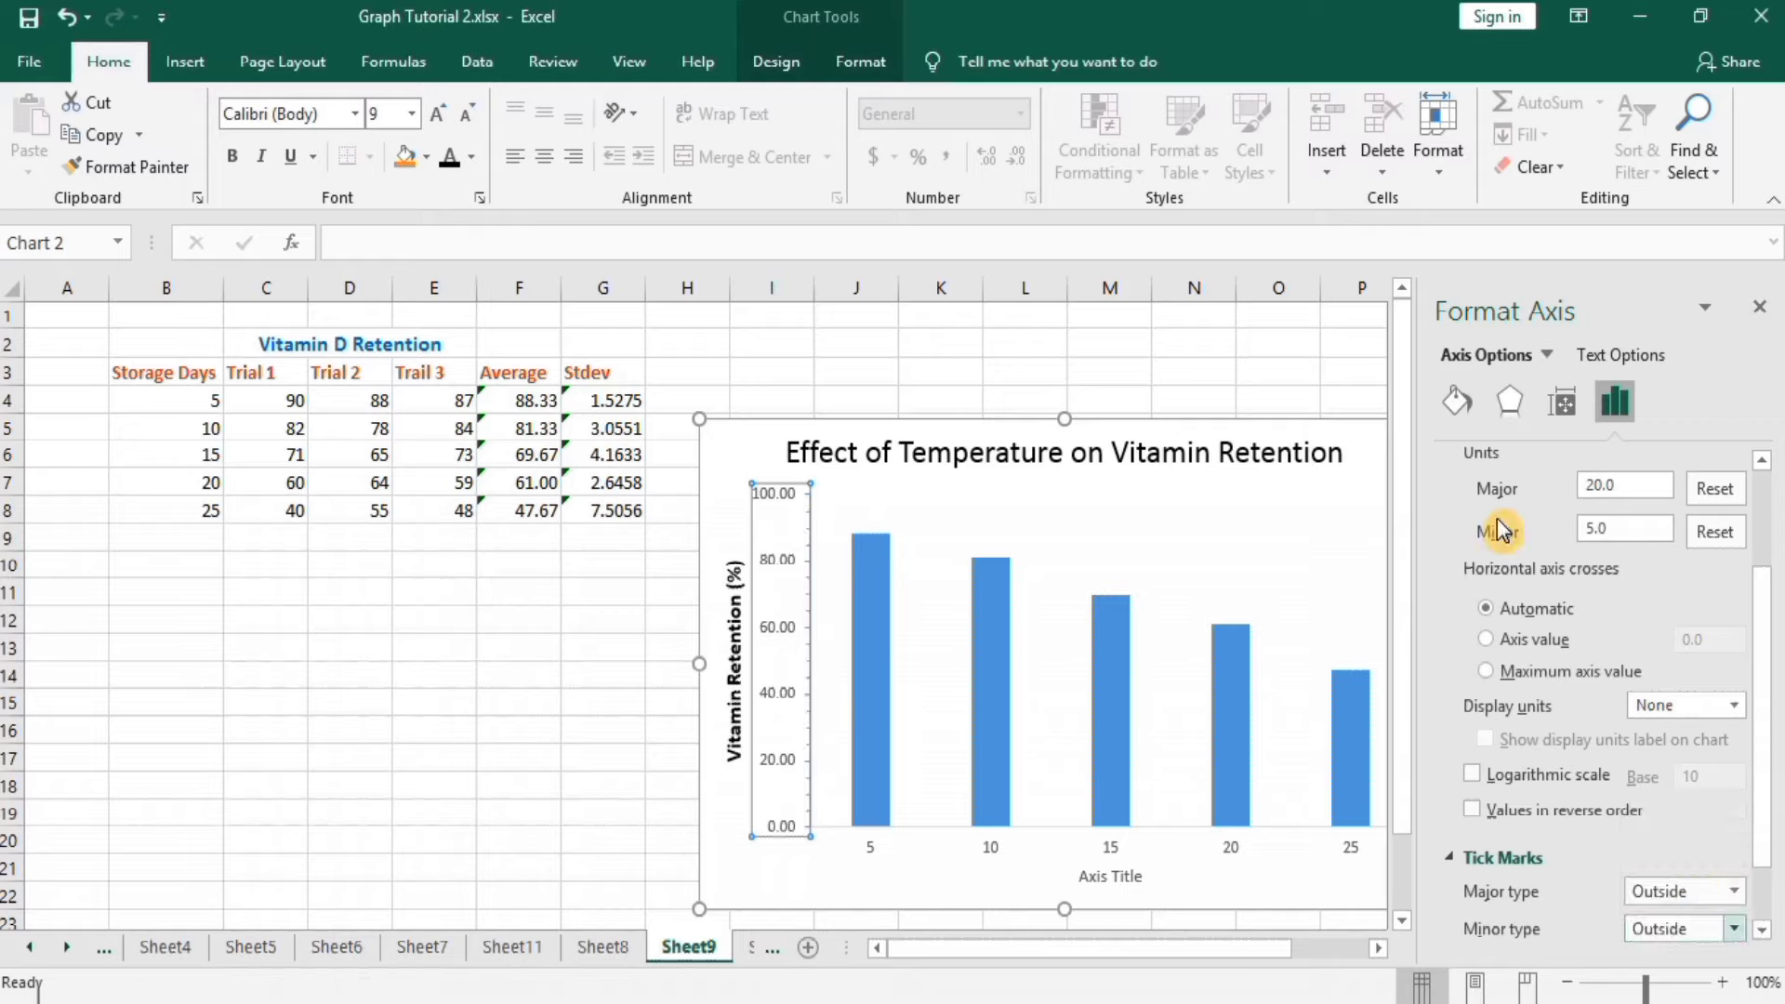
Step: Colour the vertical axis line black and thicken it to 1.5 pt
left_click(1458, 402)
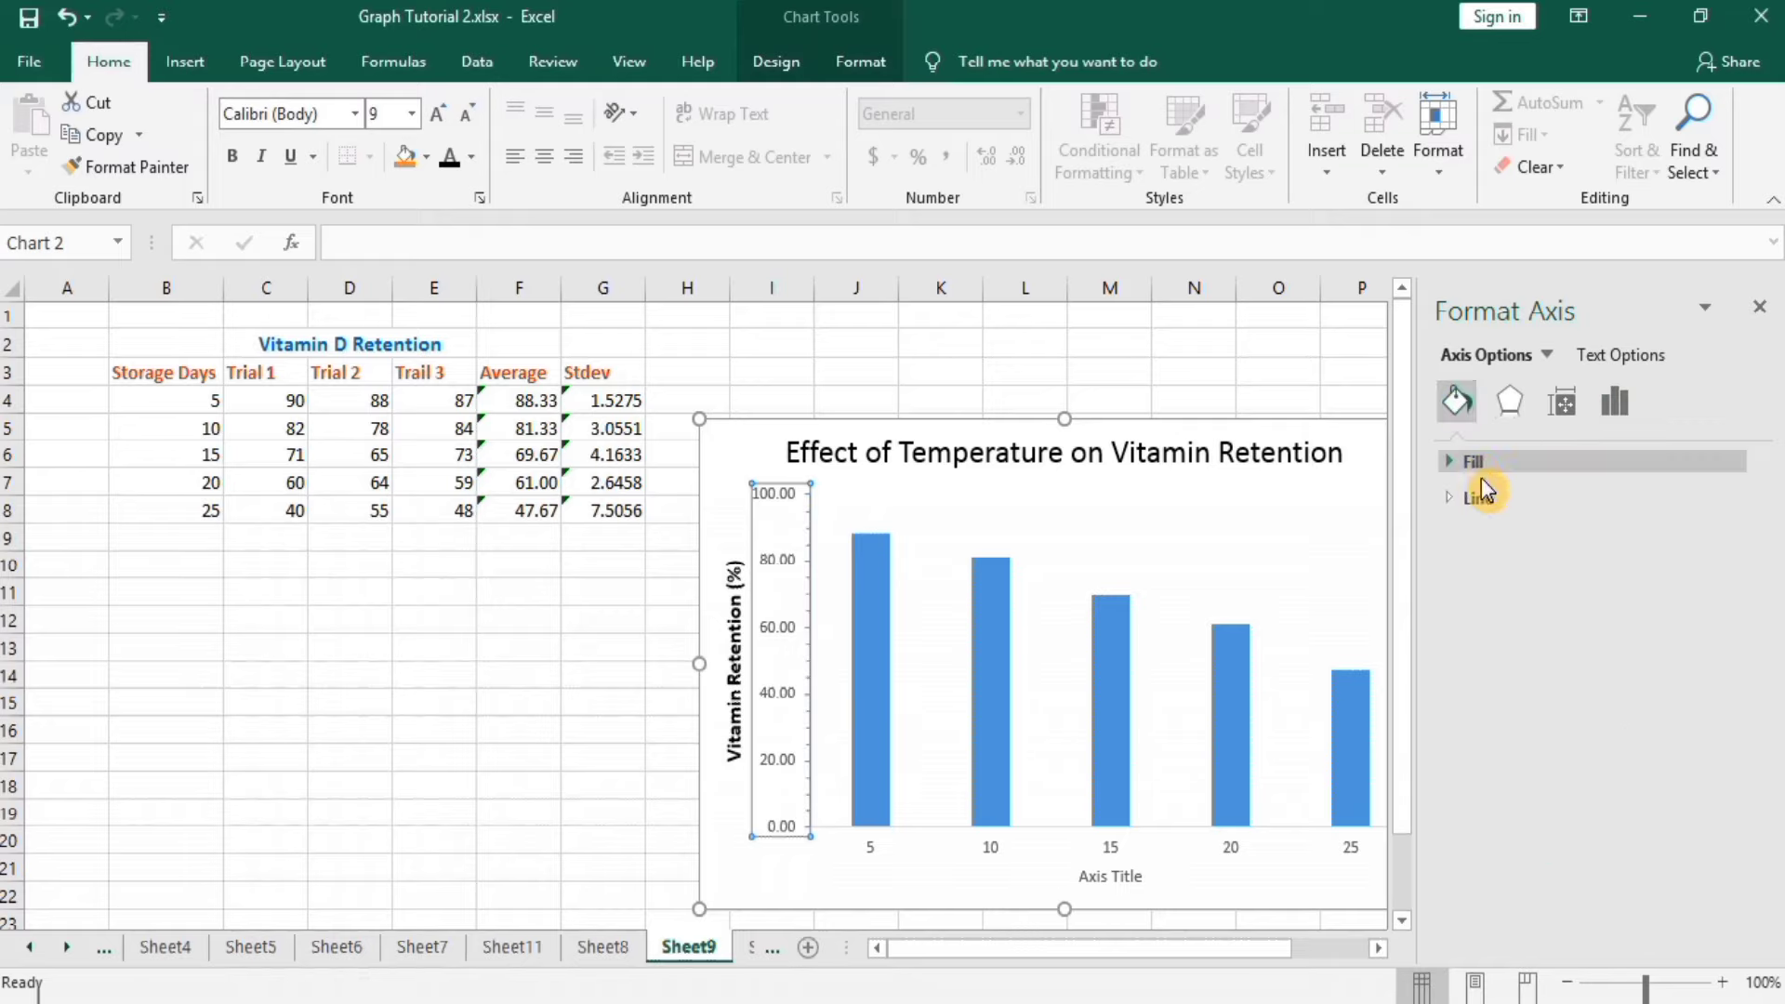
left_click(1479, 499)
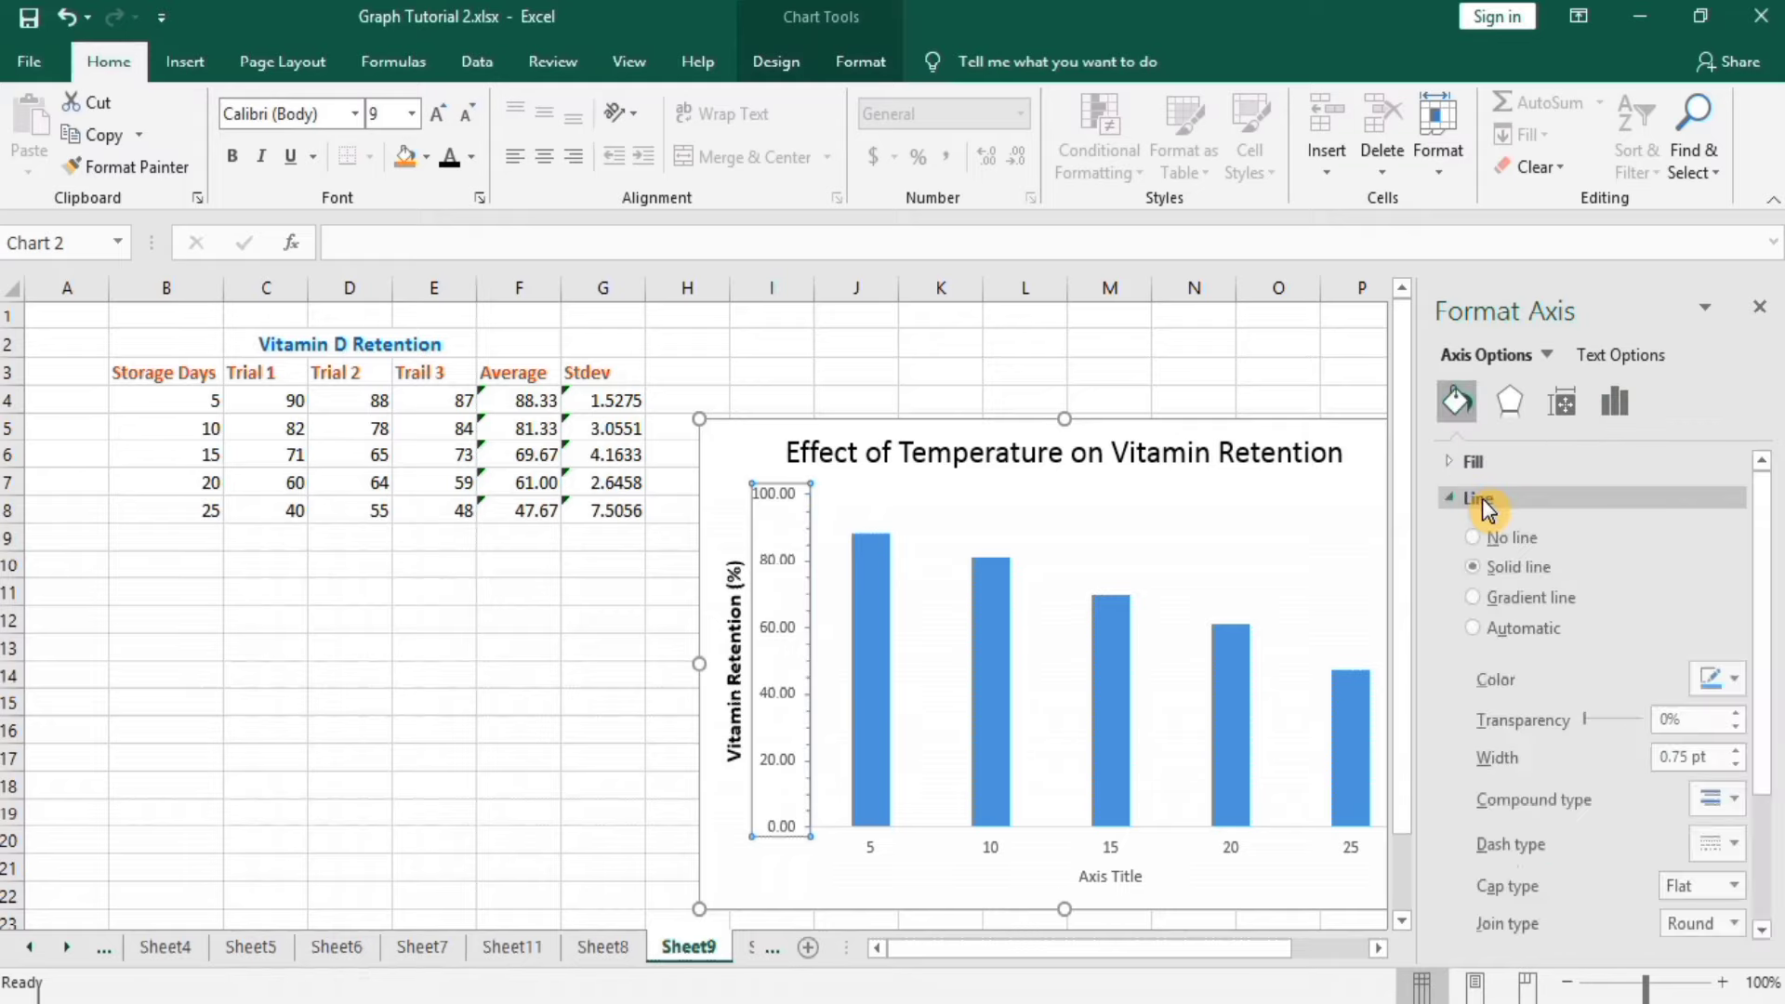
left_click(1738, 681)
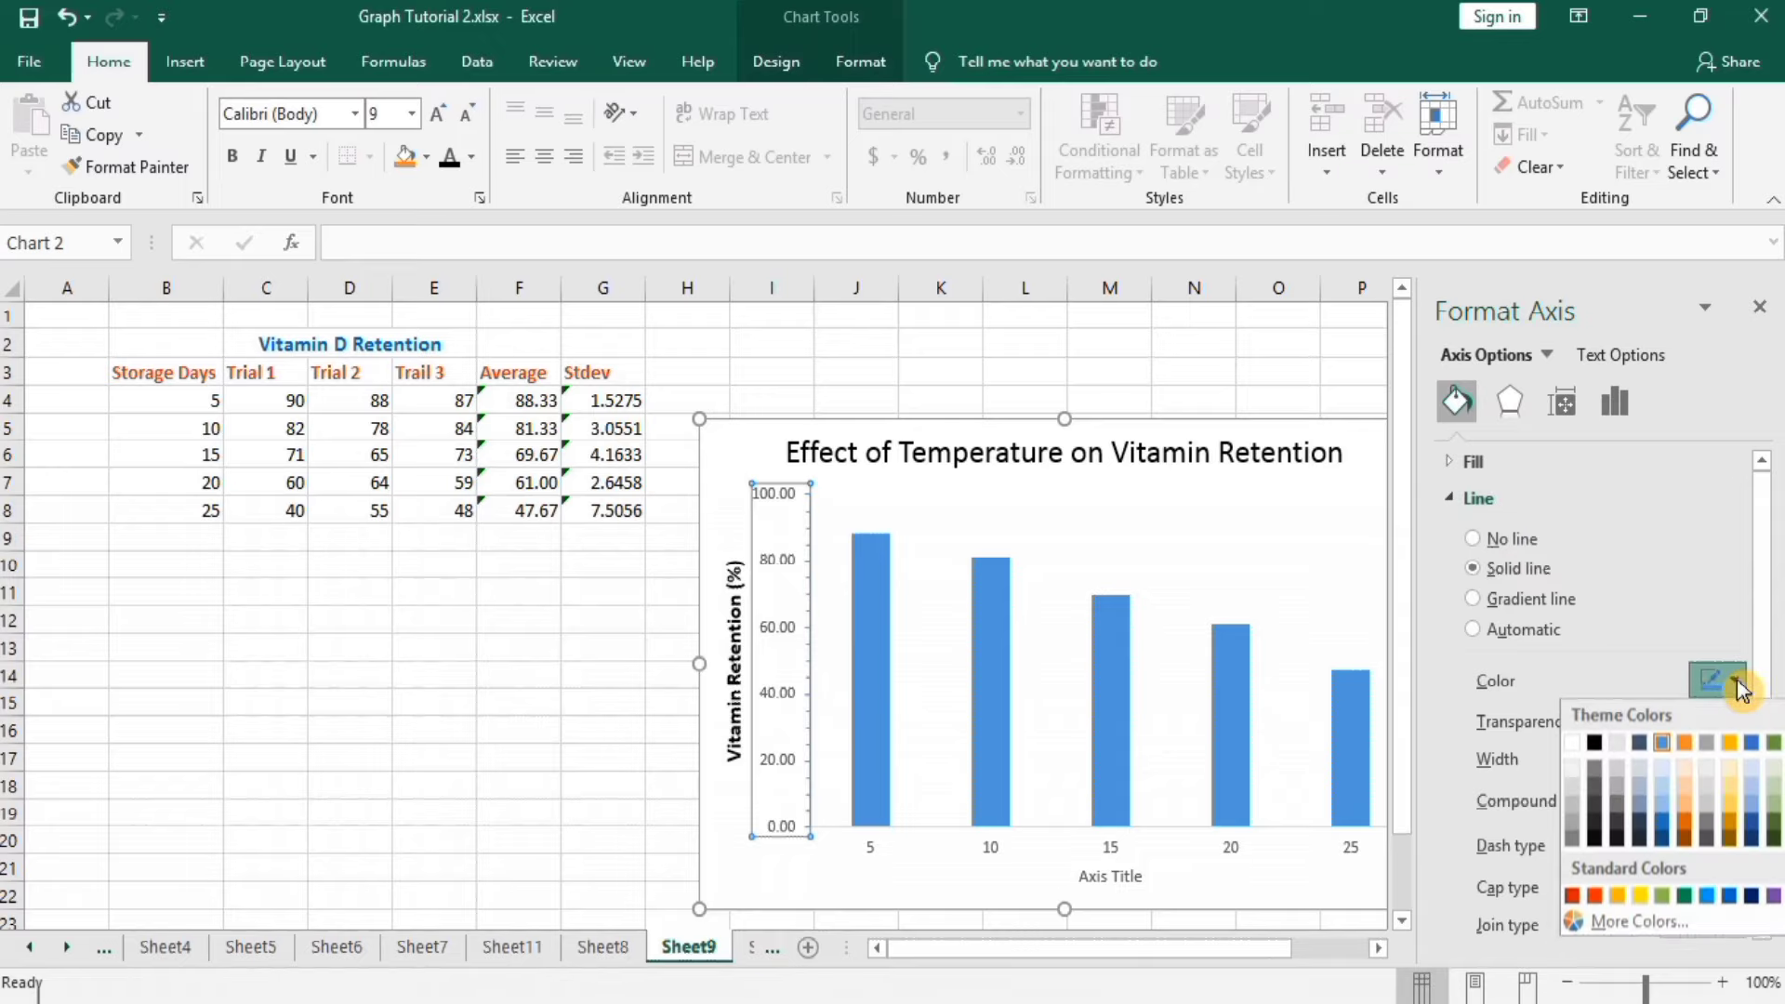
left_click(1598, 744)
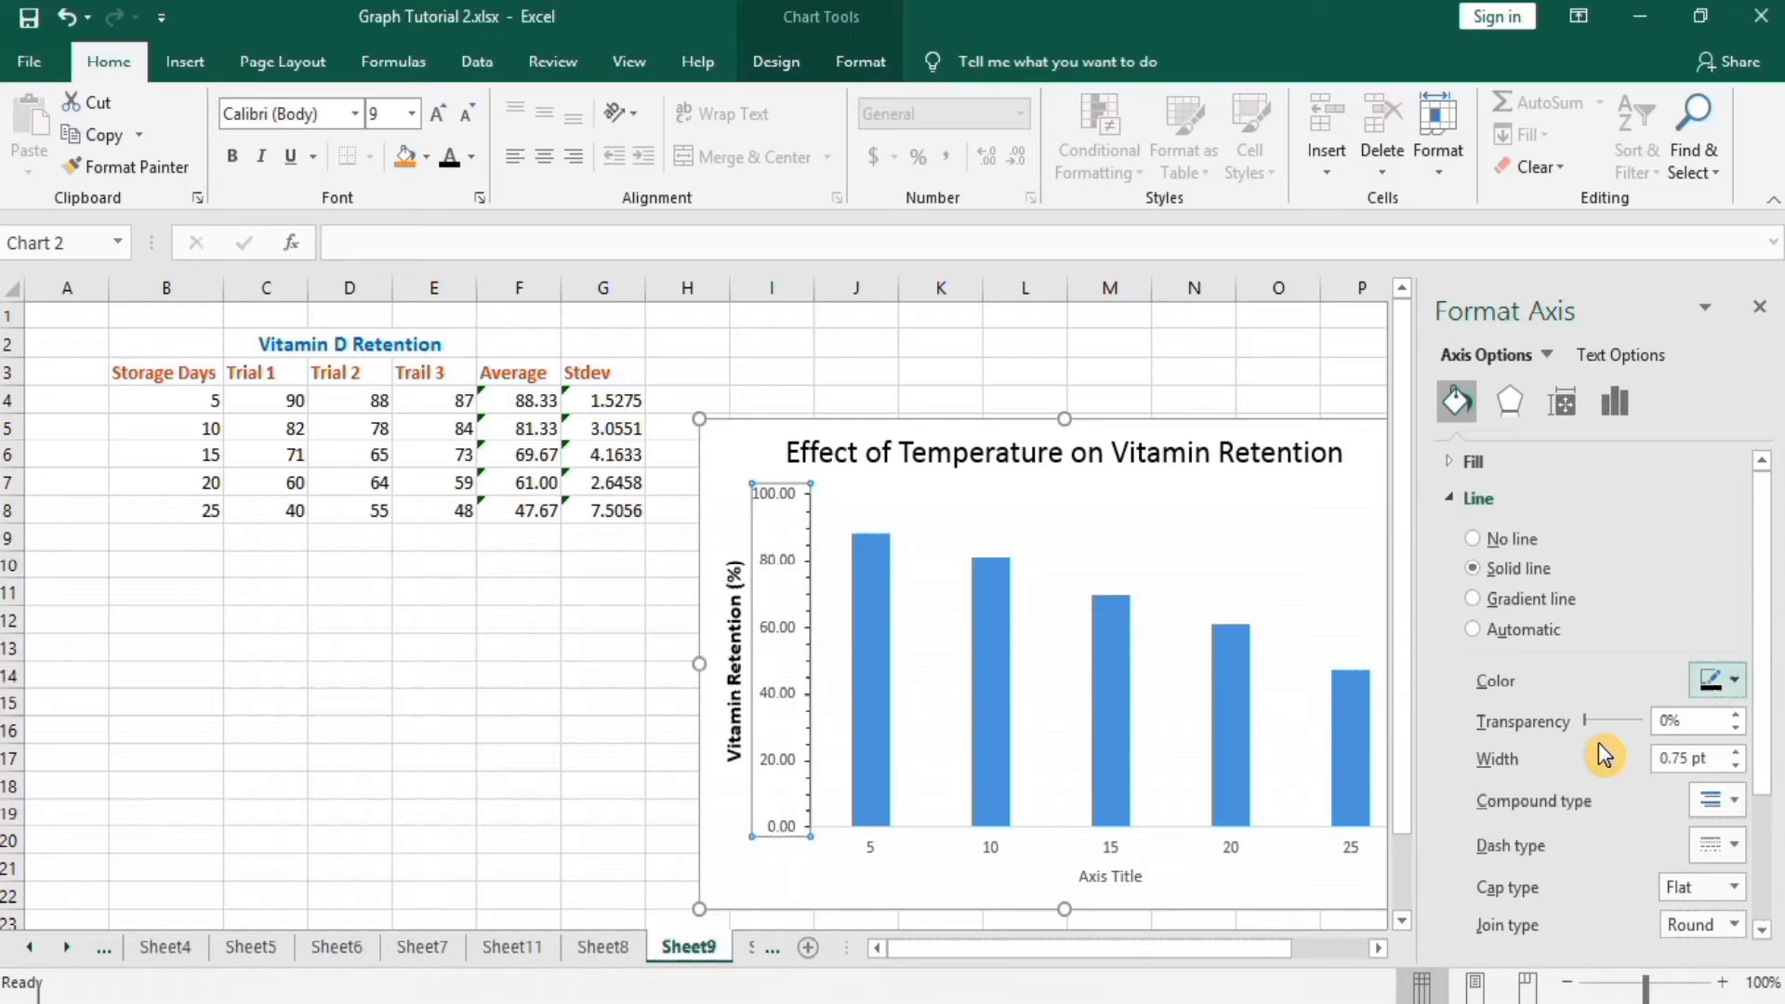
left_click(1742, 752)
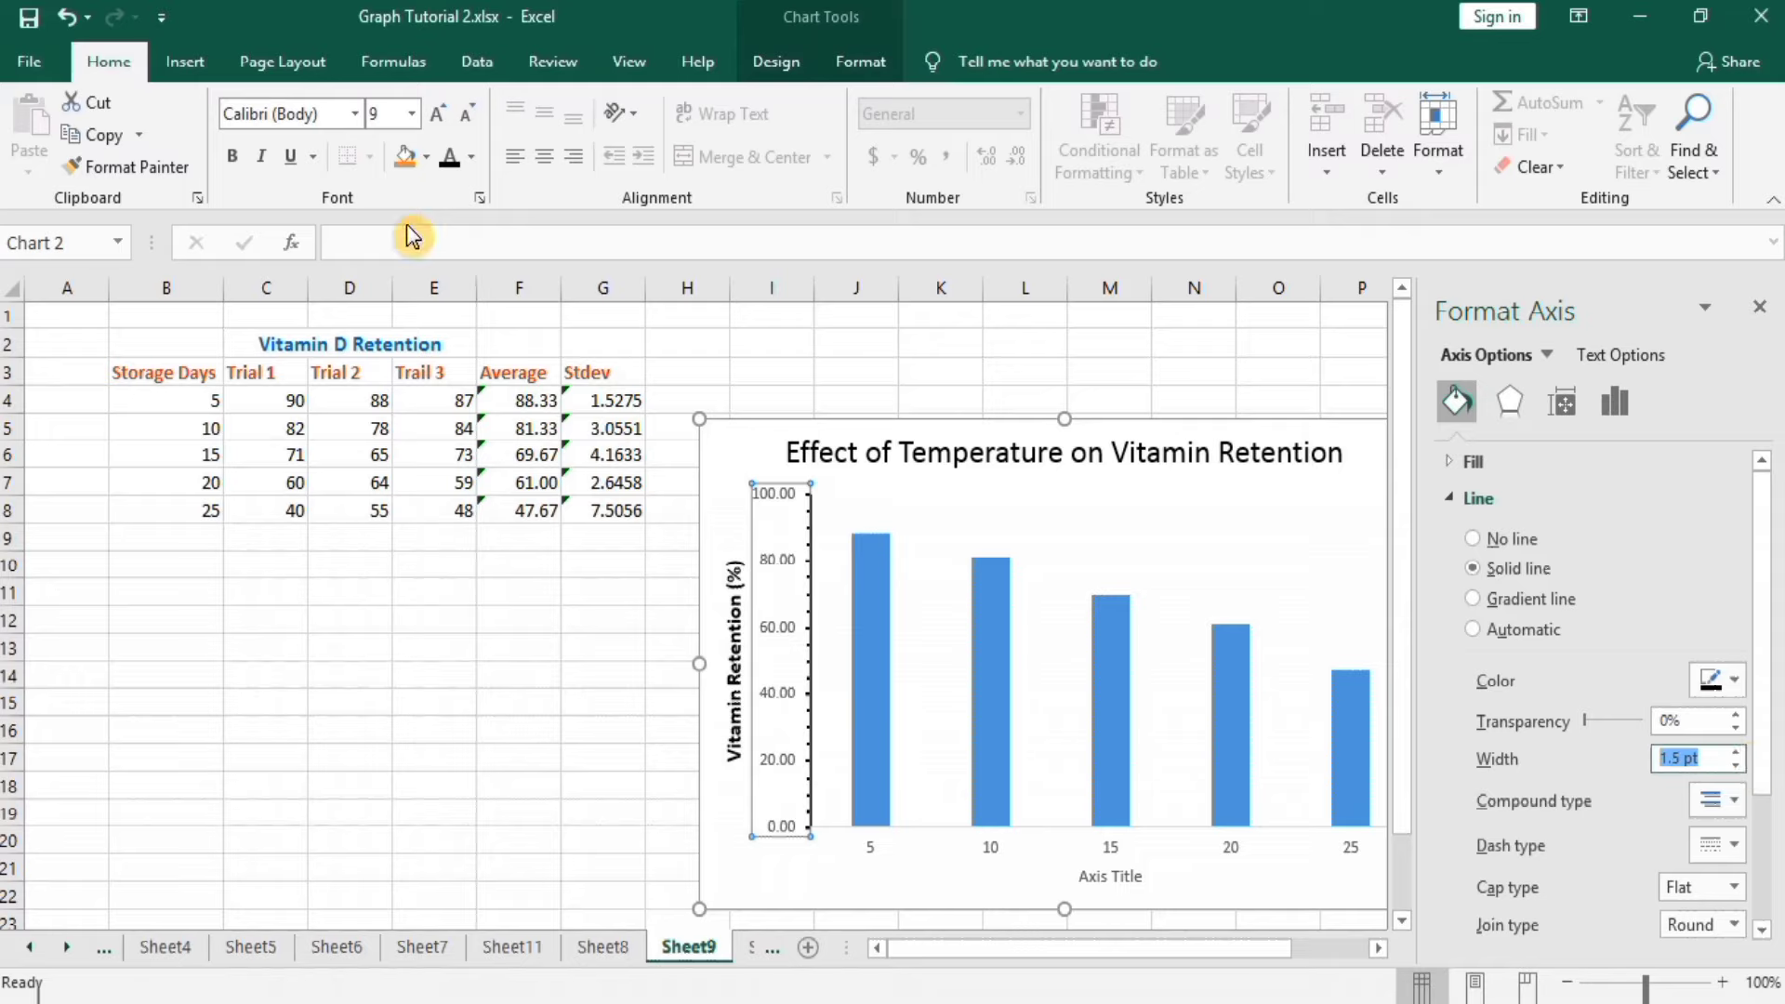
Step: Set the vertical axis numbers to 12 pt in the automatic dark font colour
left_click(411, 115)
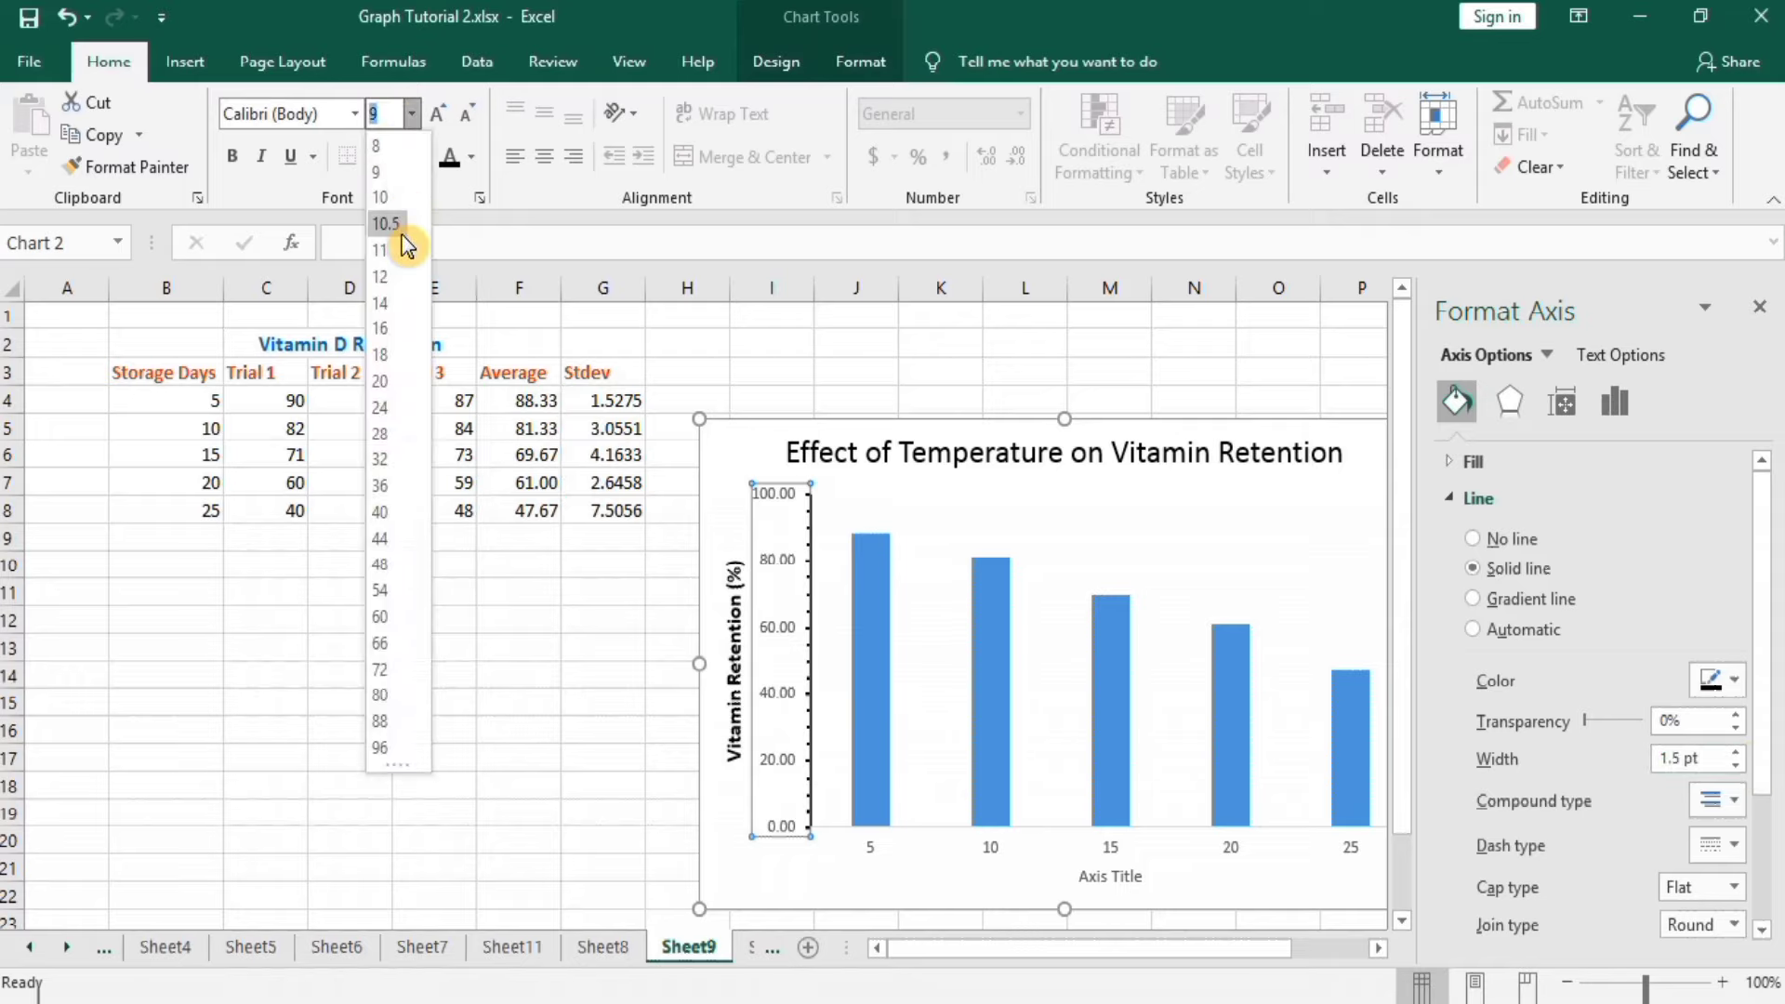
left_click(392, 281)
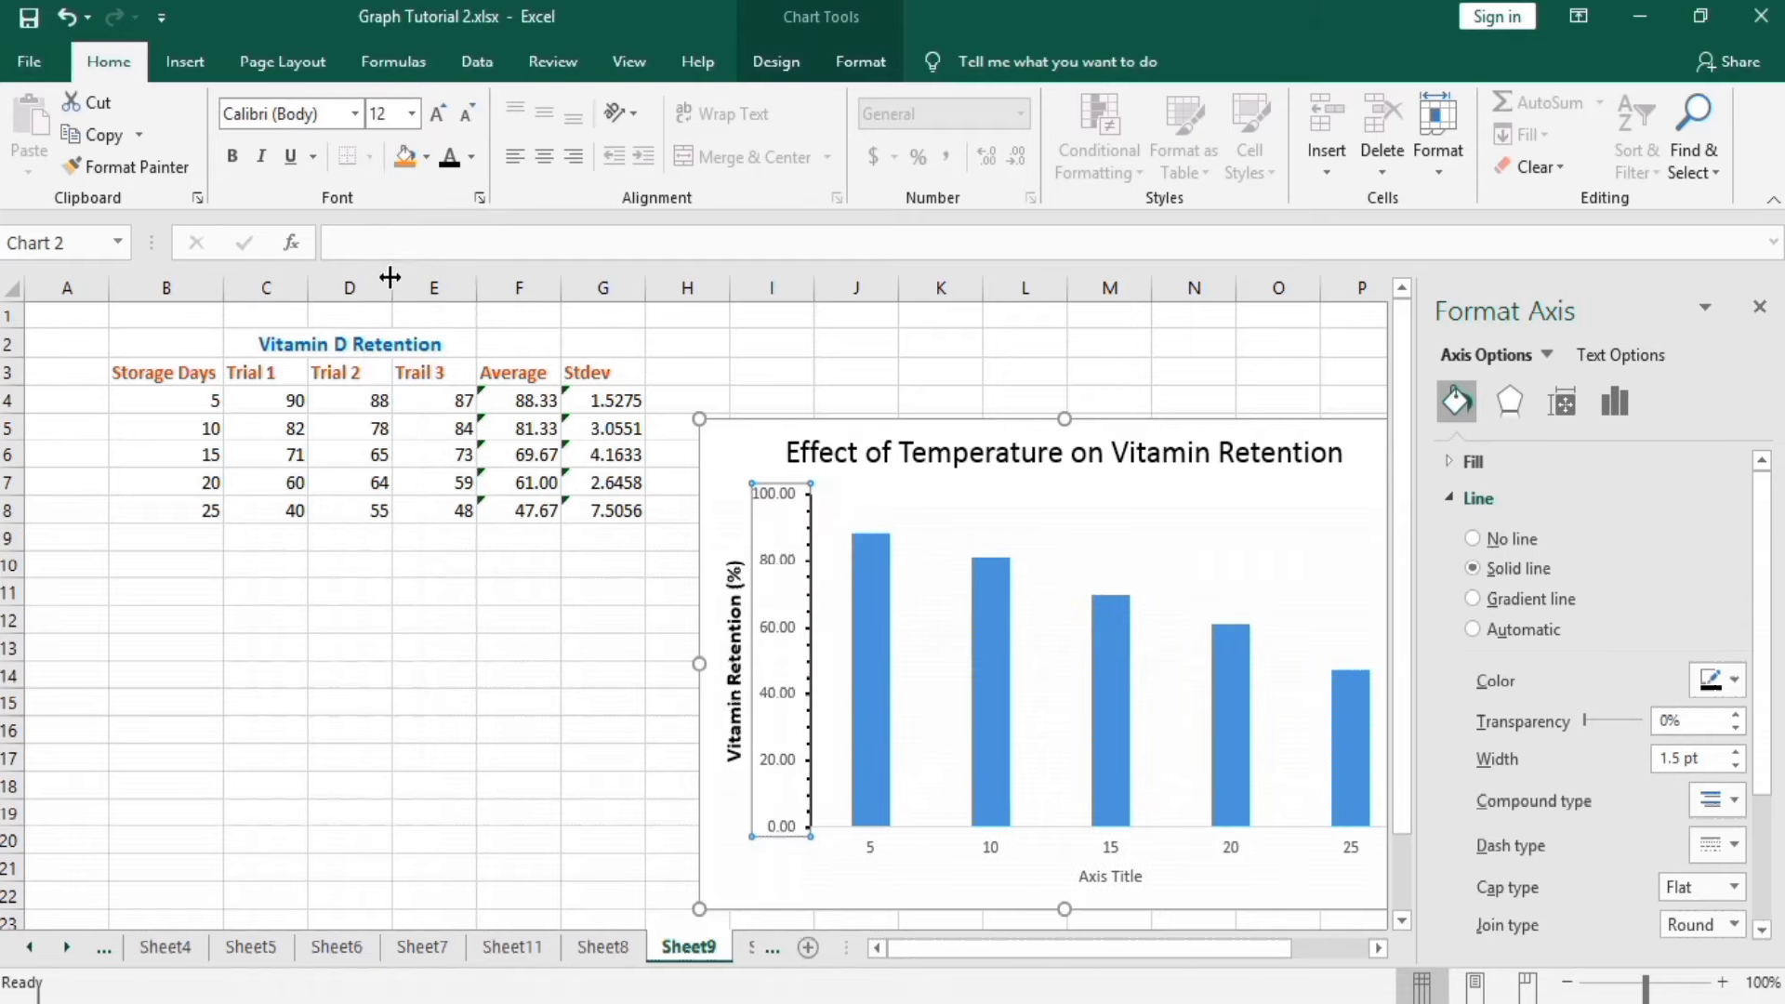
left_click(477, 159)
left_click(455, 196)
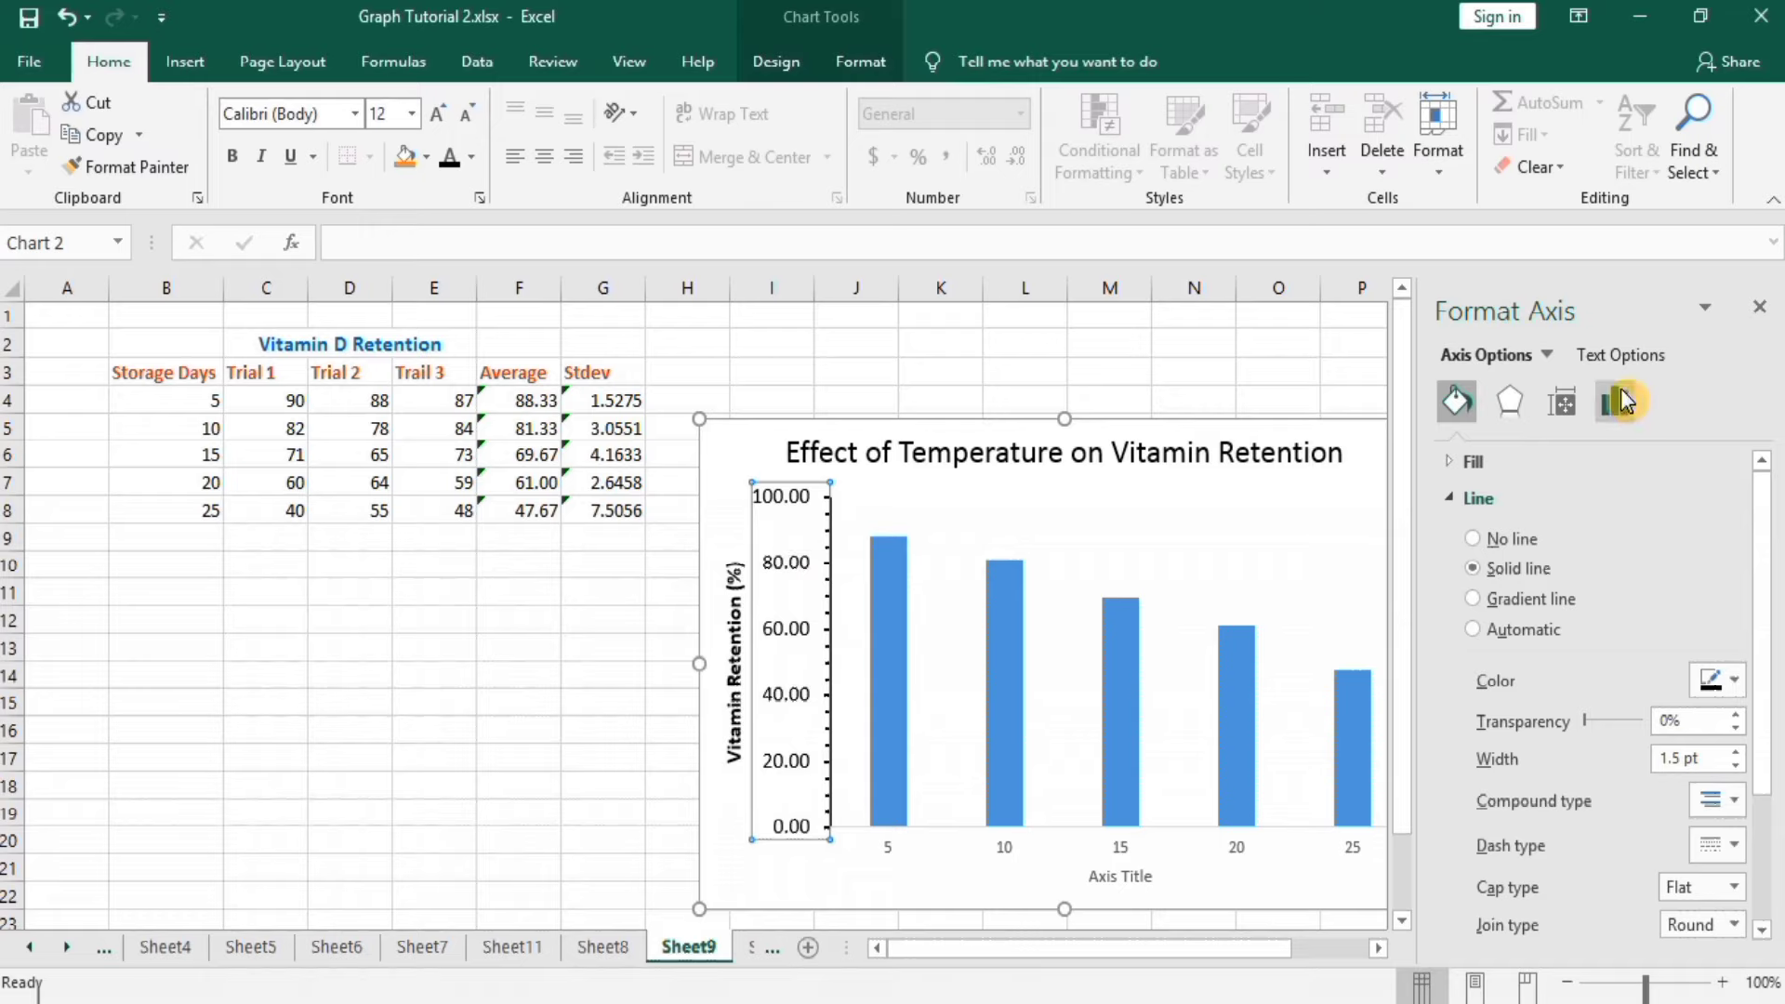
Step: Set the vertical axis number format to 0 decimal places and deselect the chart
left_click(1619, 402)
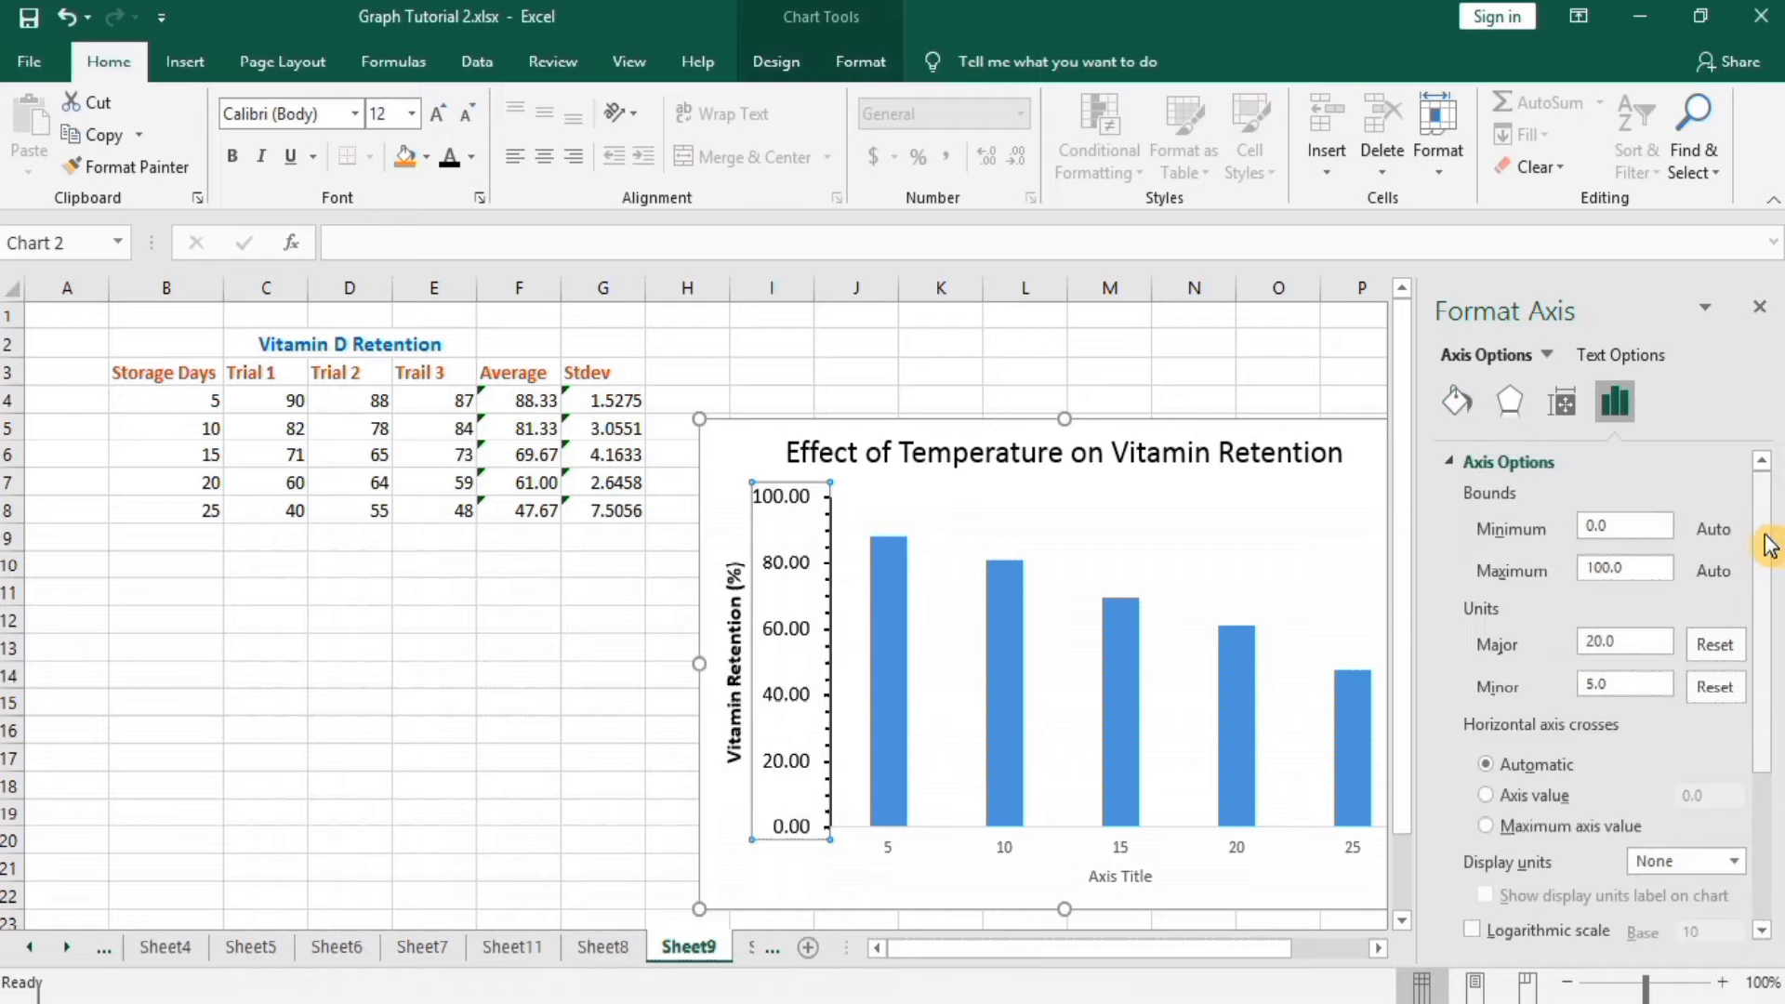
left_click_drag(1769, 544, 1767, 725)
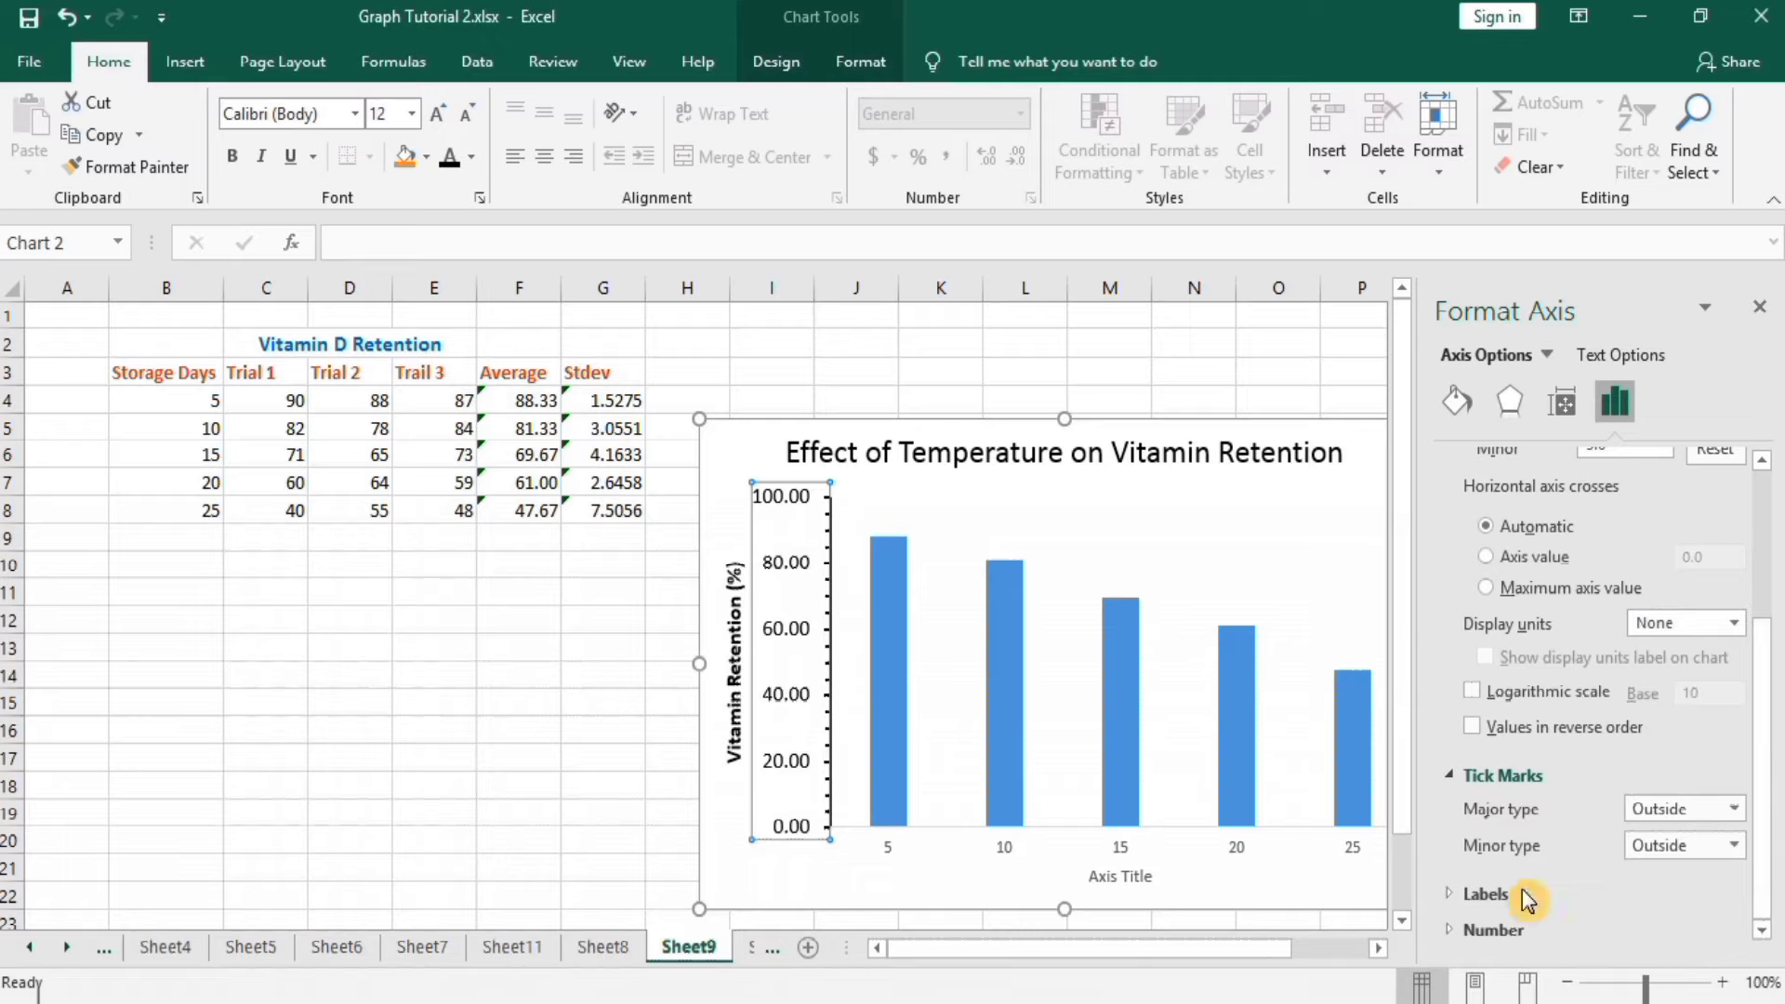
left_click(1520, 895)
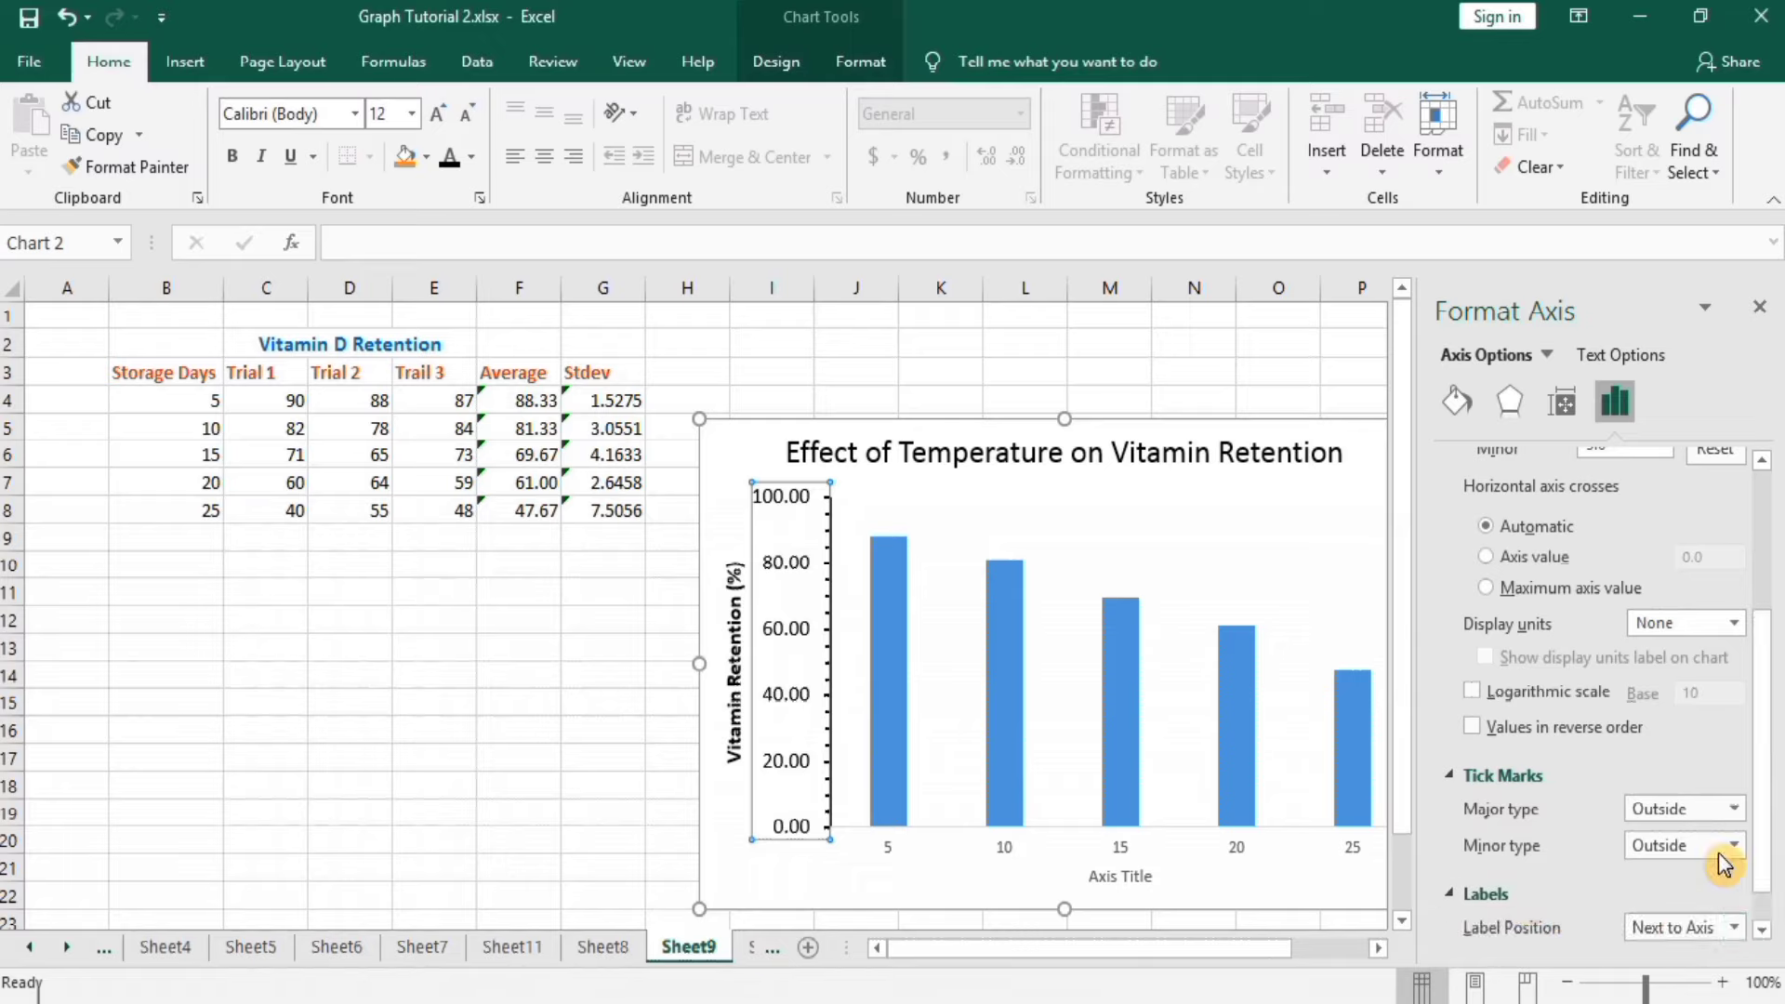
left_click_drag(1770, 732, 1768, 768)
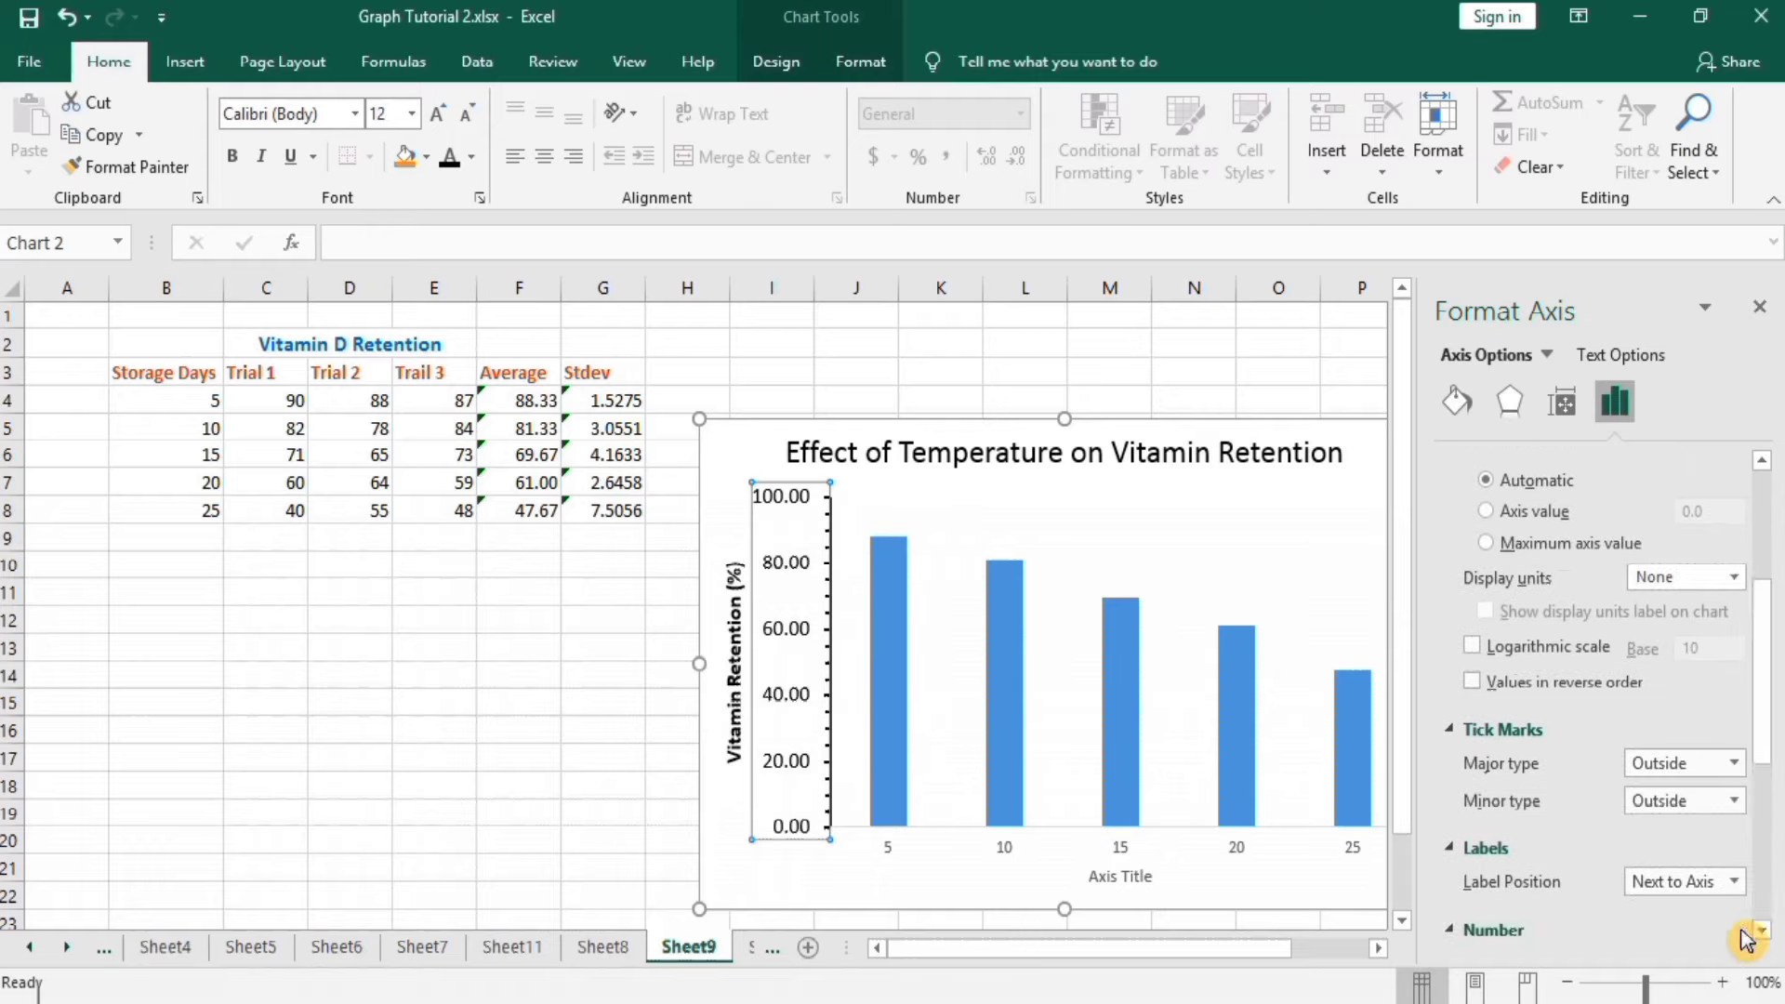
left_click_drag(1764, 711, 1764, 837)
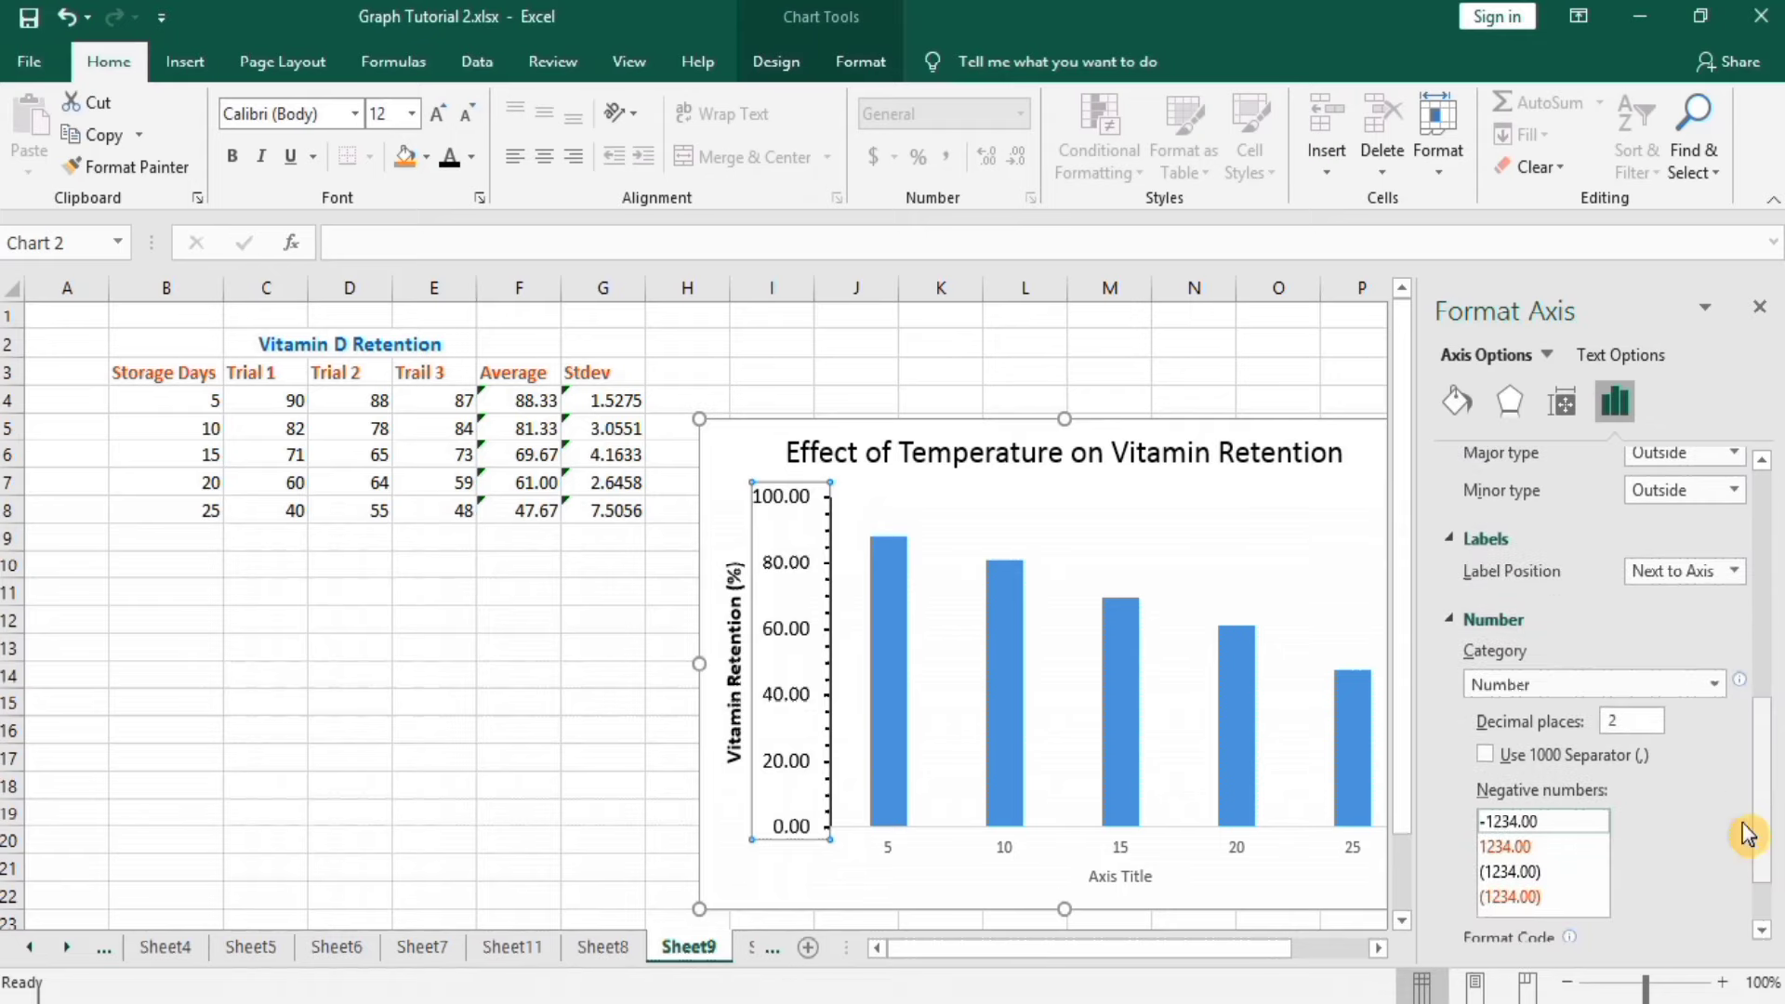
left_click(1621, 719)
key("BackSpace")
type("0")
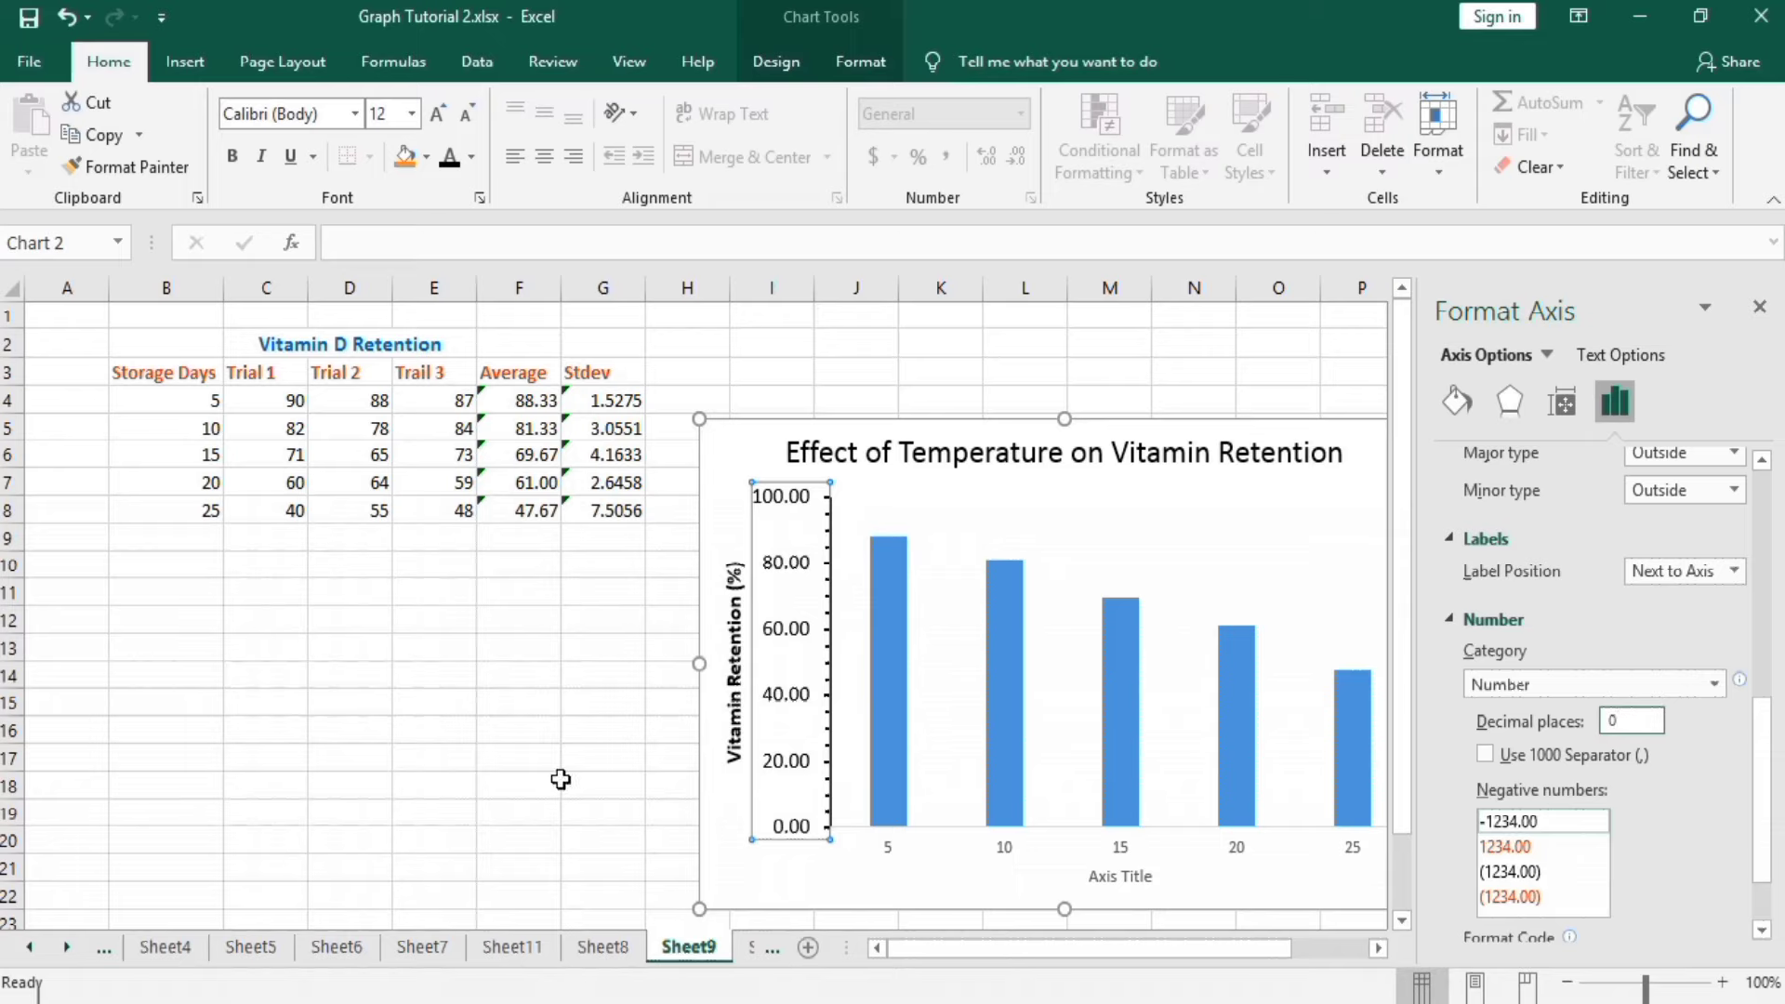
left_click(560, 779)
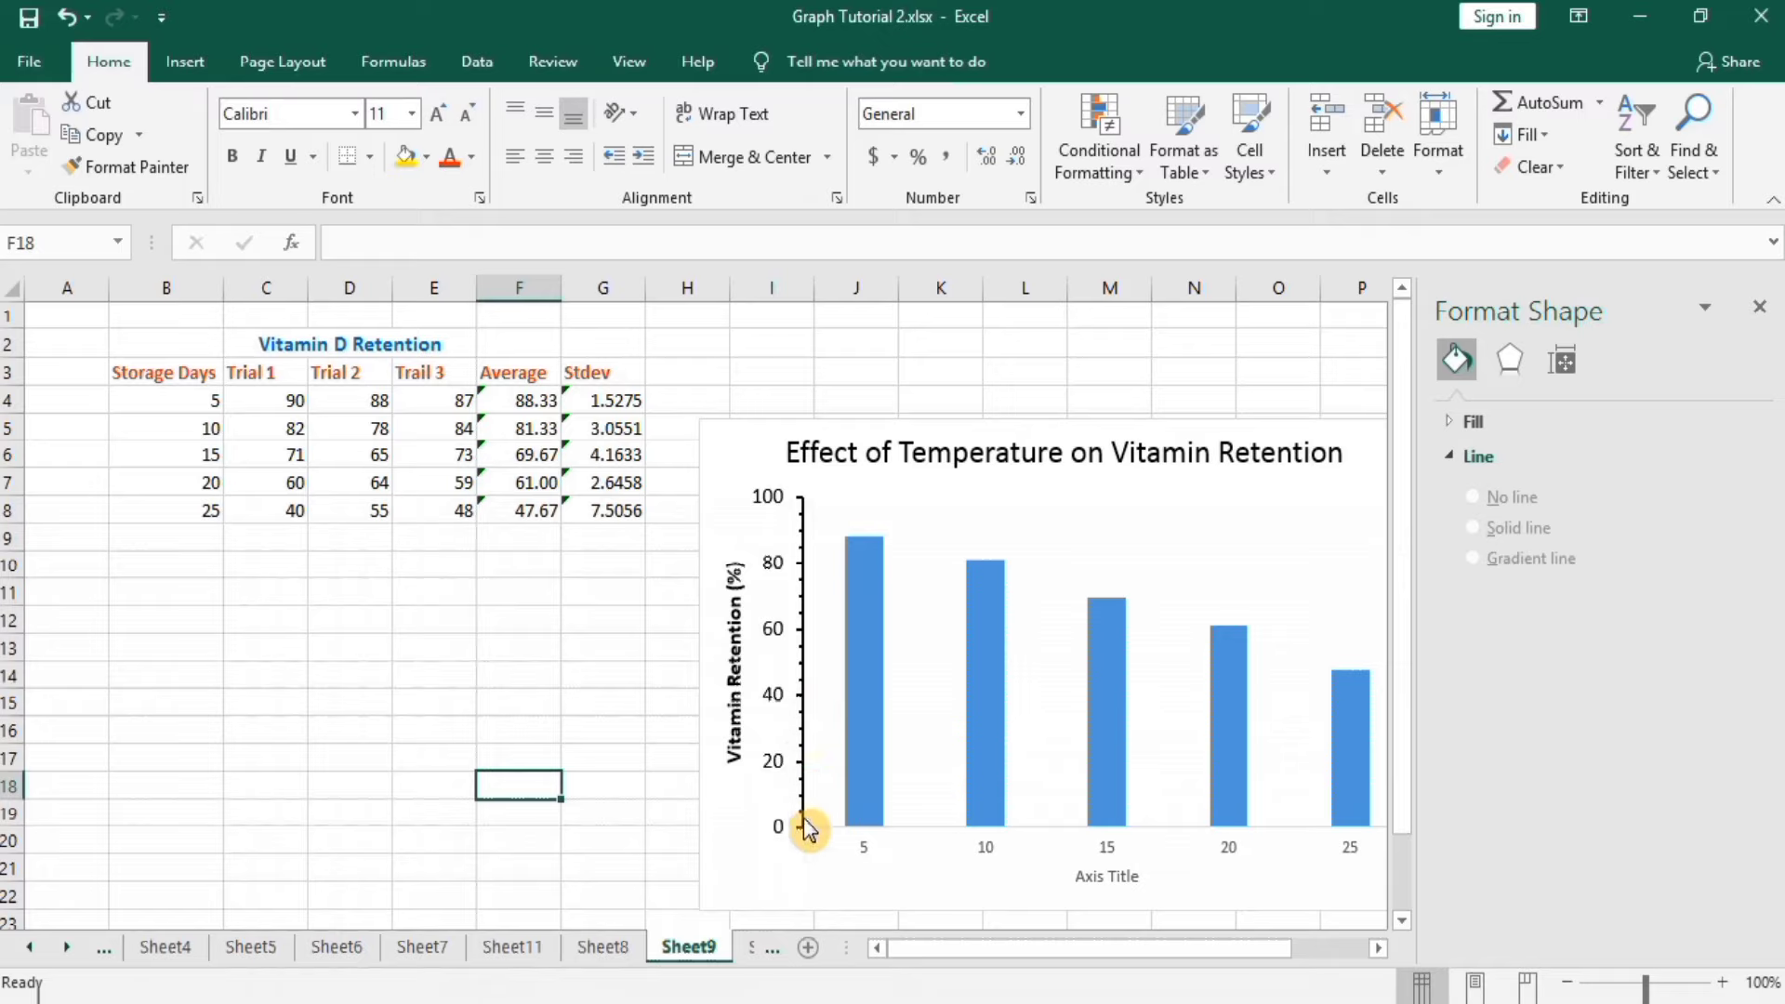
Step: Give the horizontal axis Outside major and minor tick marks
left_click(857, 845)
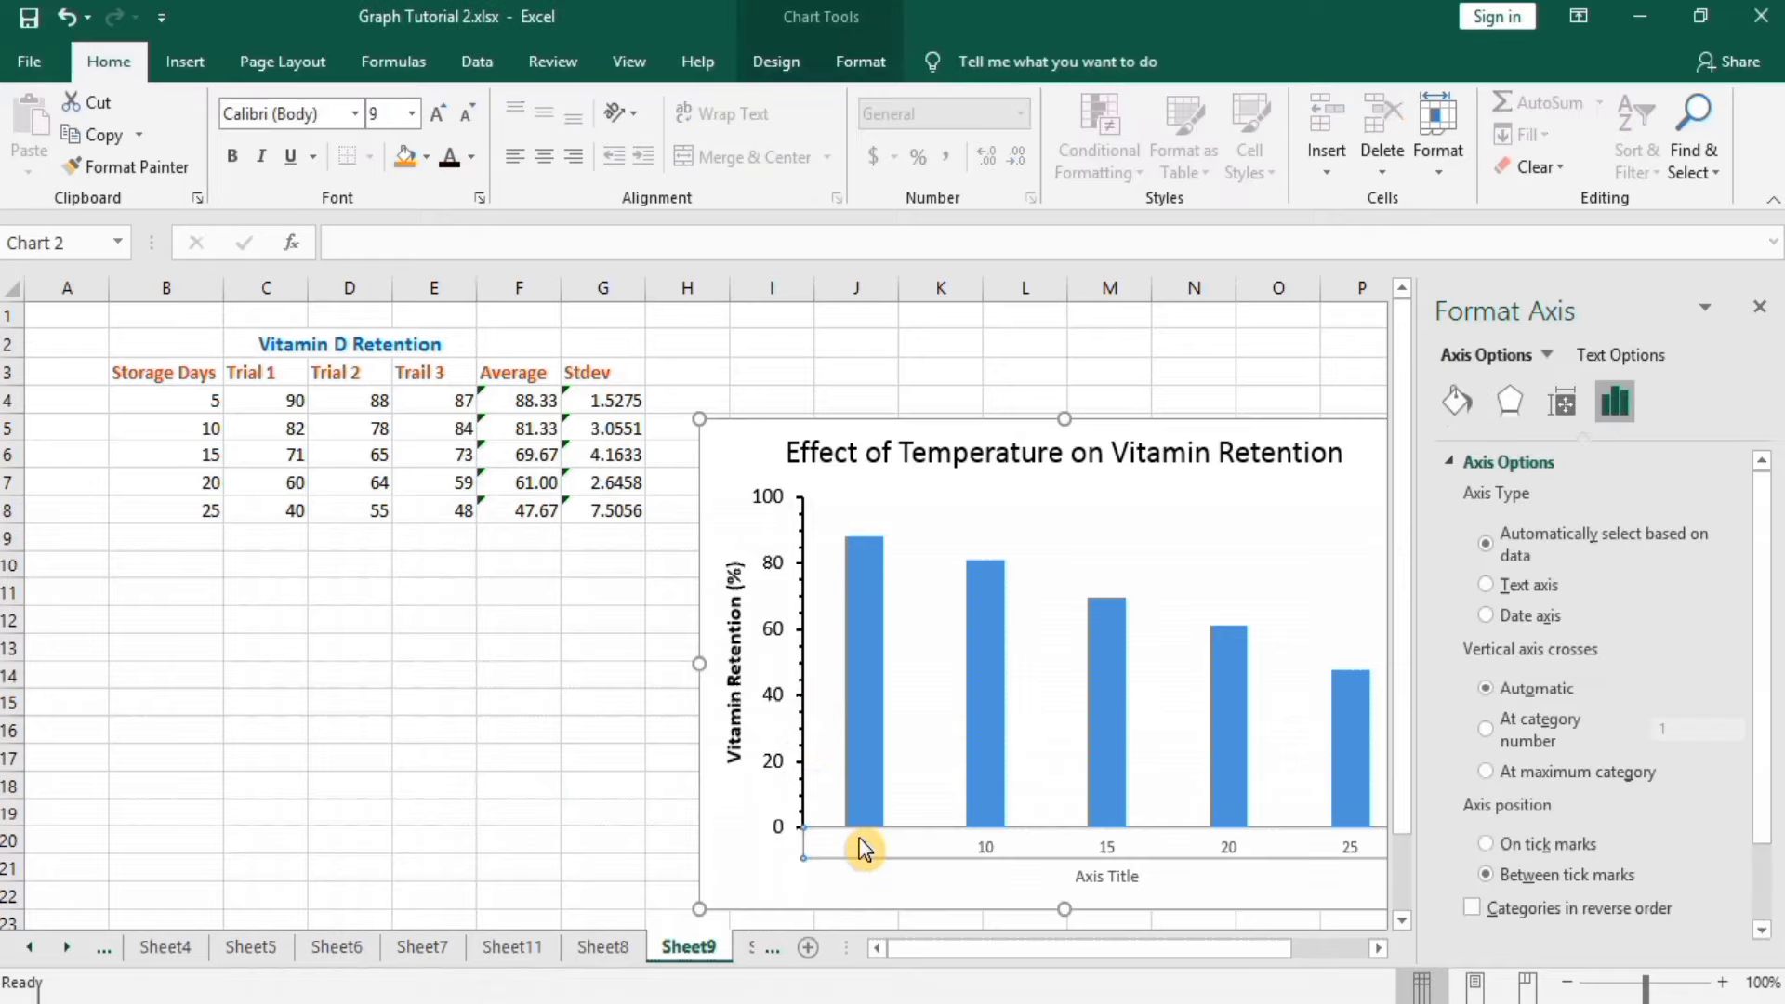
mouse_move(1713, 727)
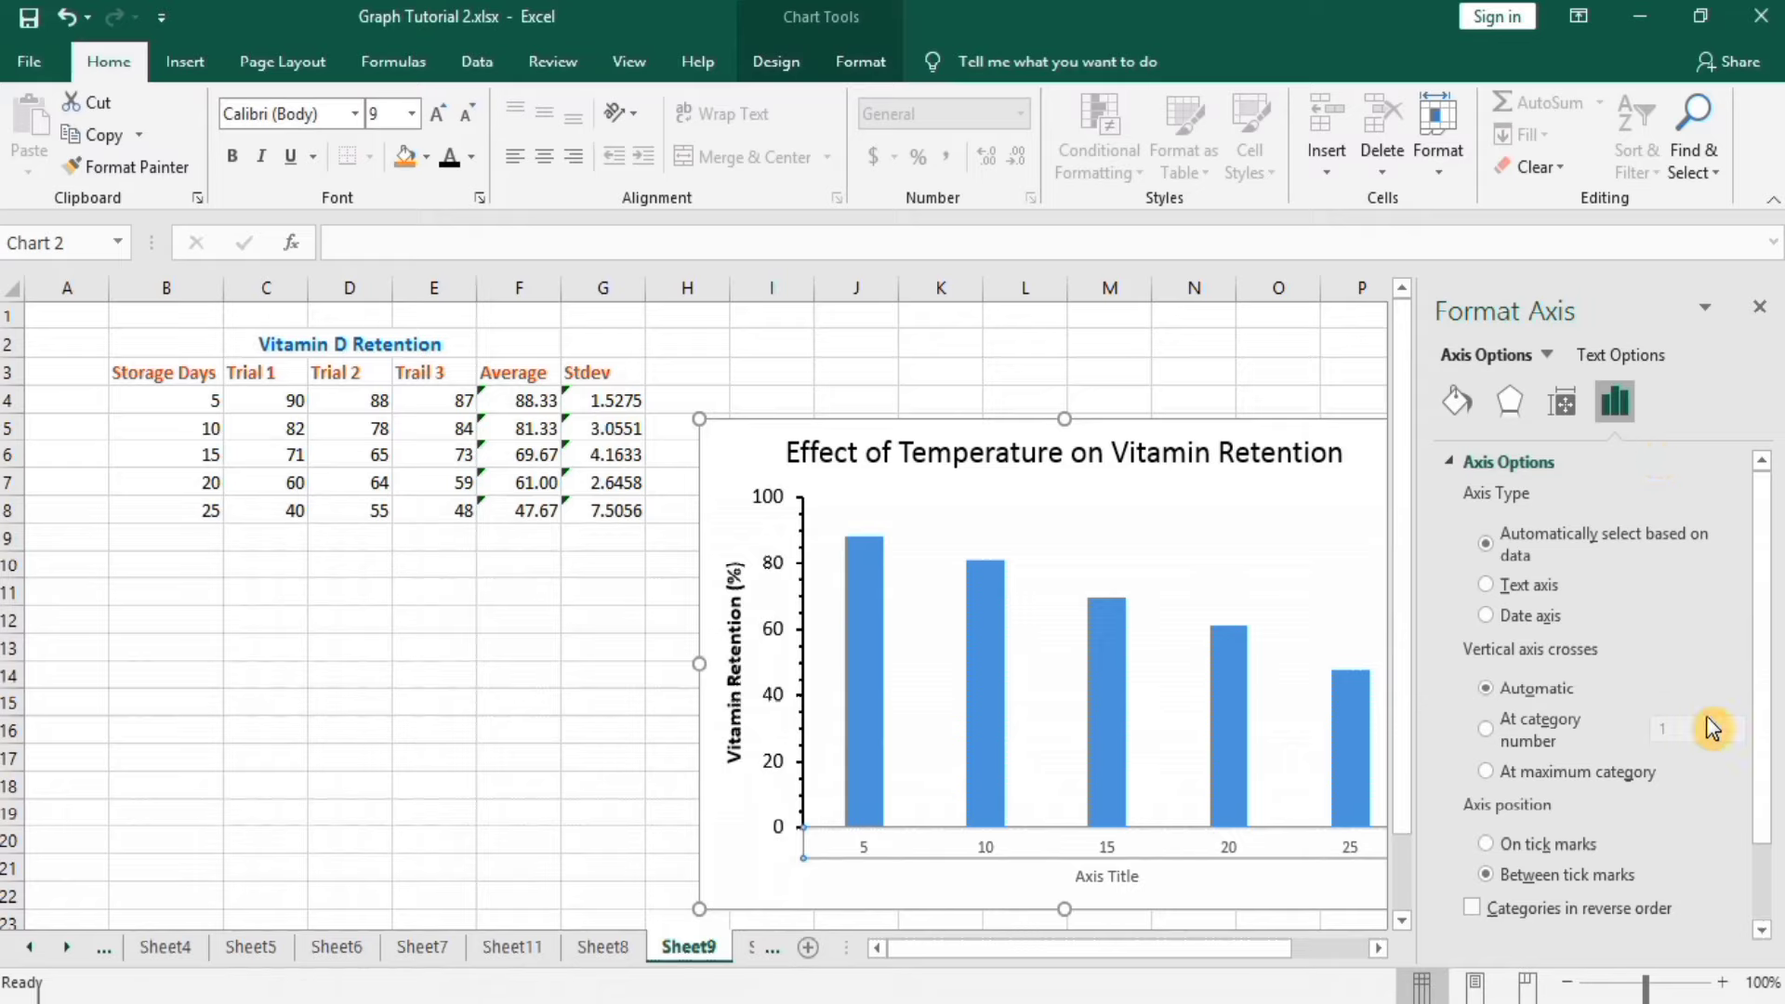
scroll(1770, 600, "down", 3)
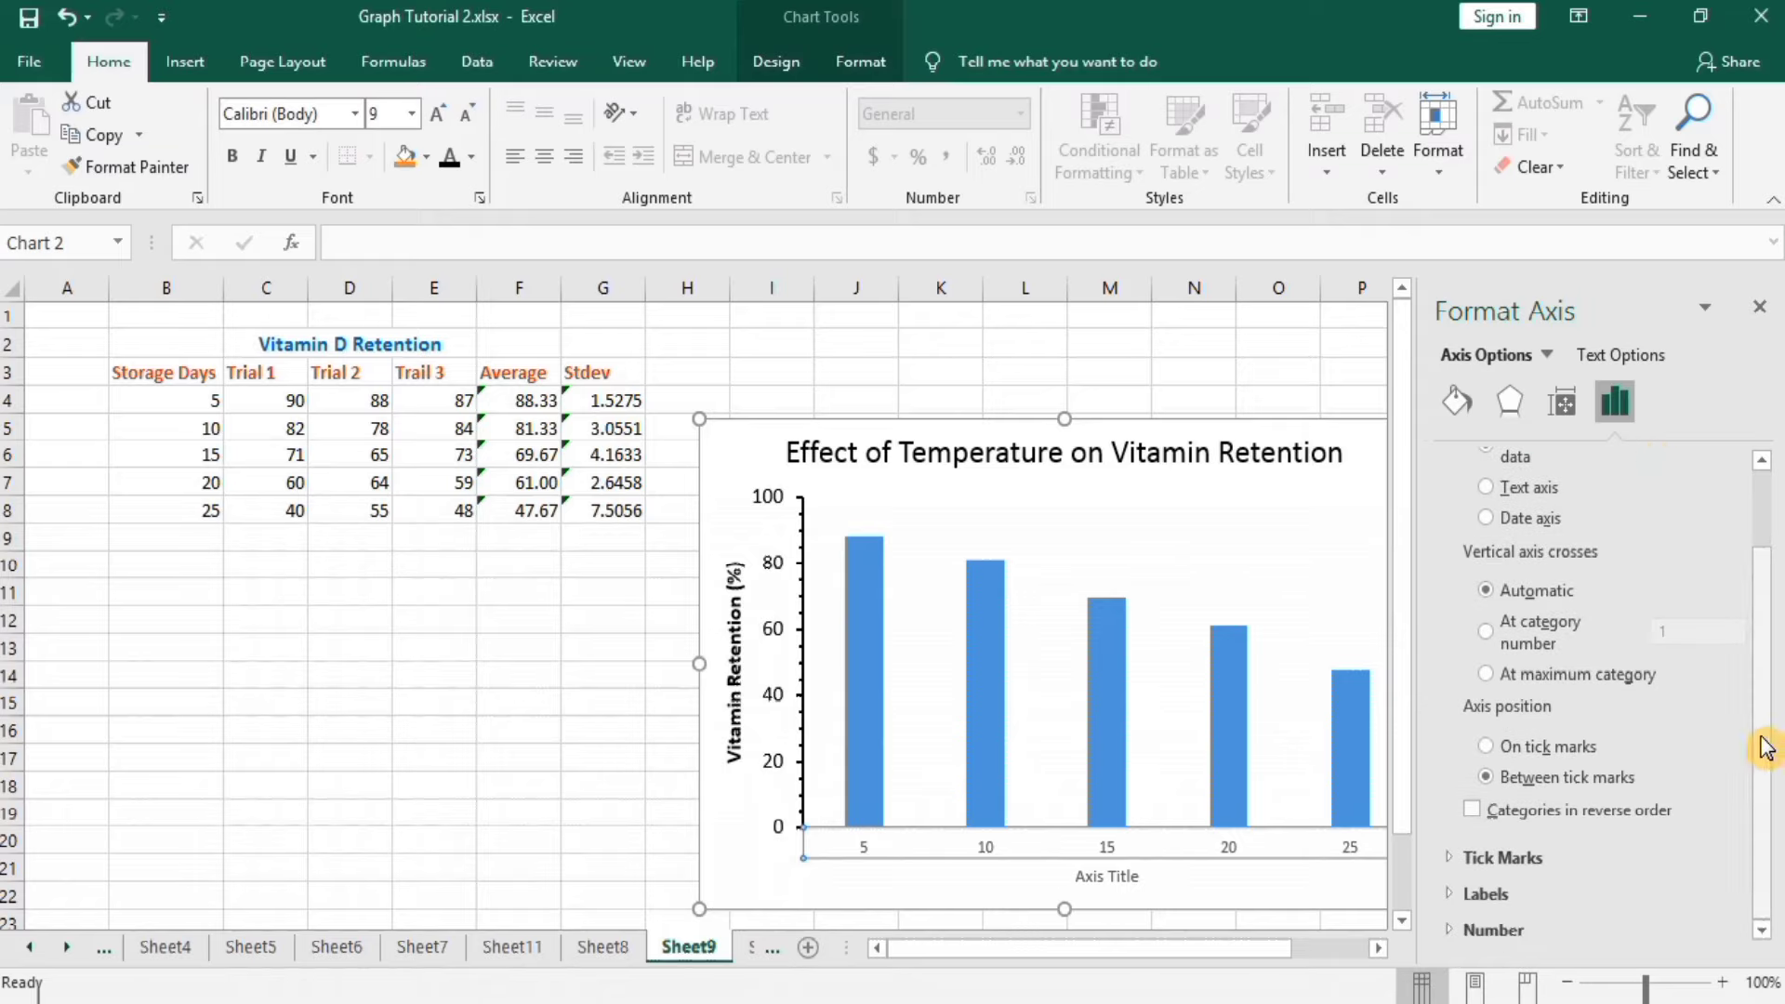
left_click(1536, 858)
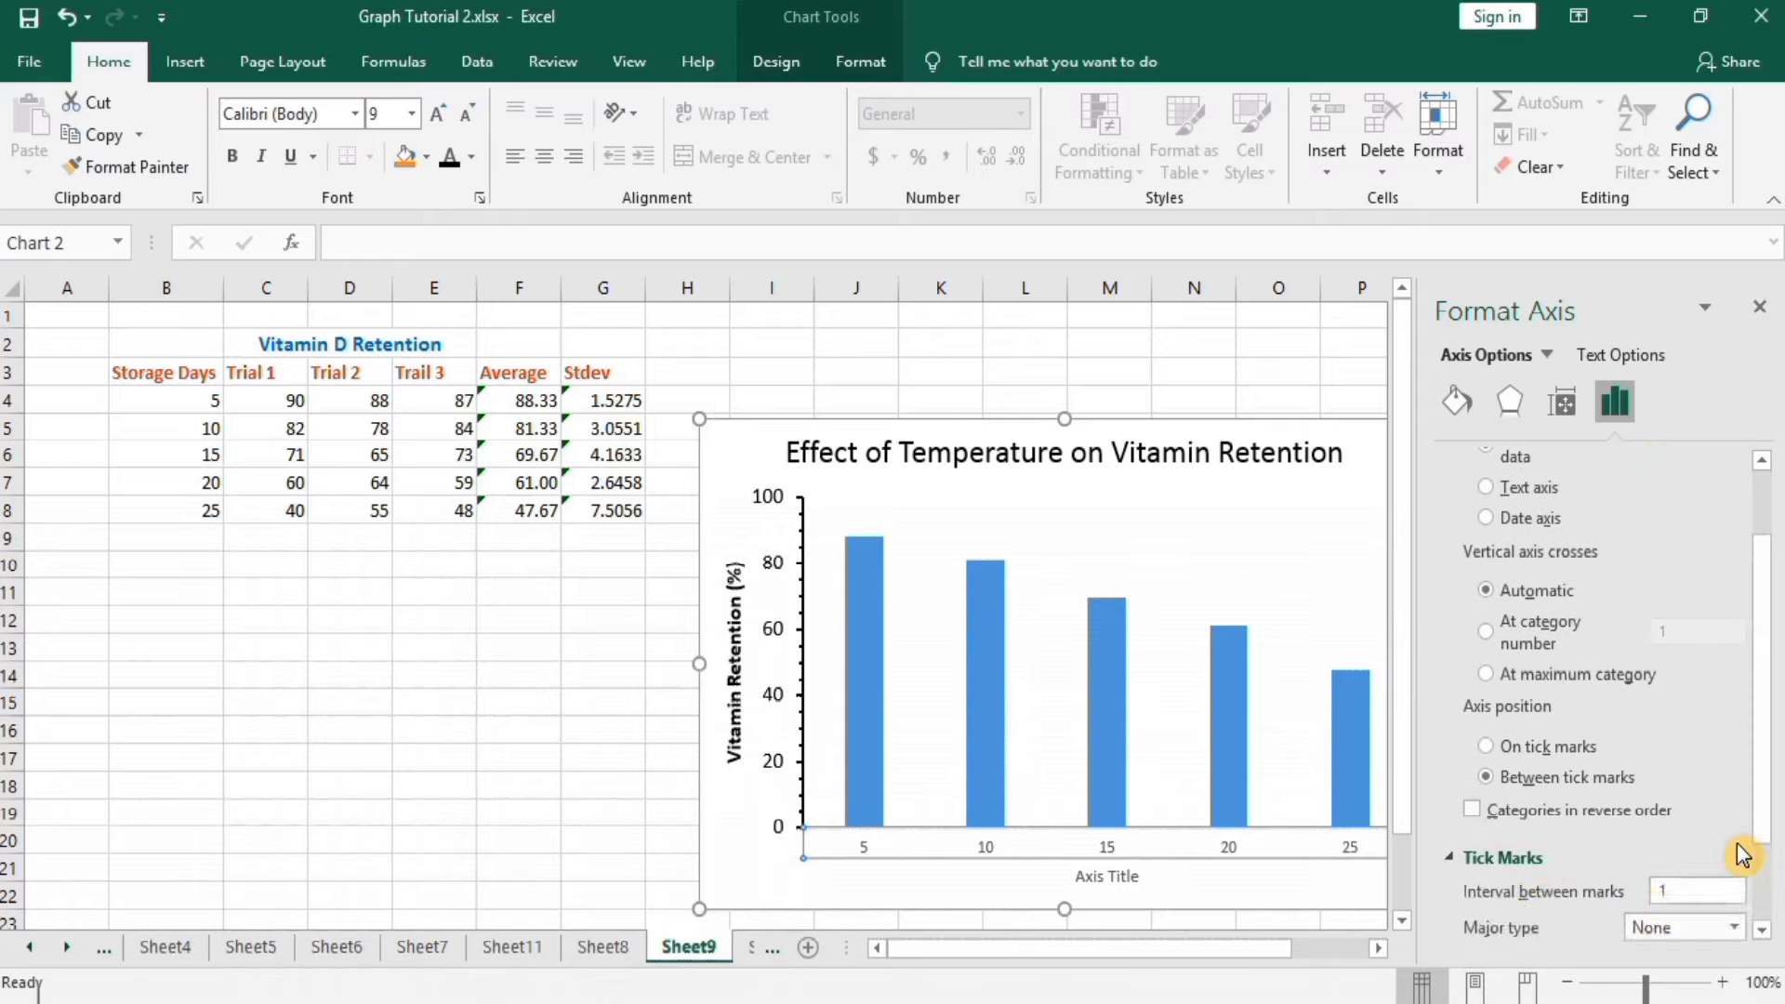
left_click_drag(1769, 751, 1767, 828)
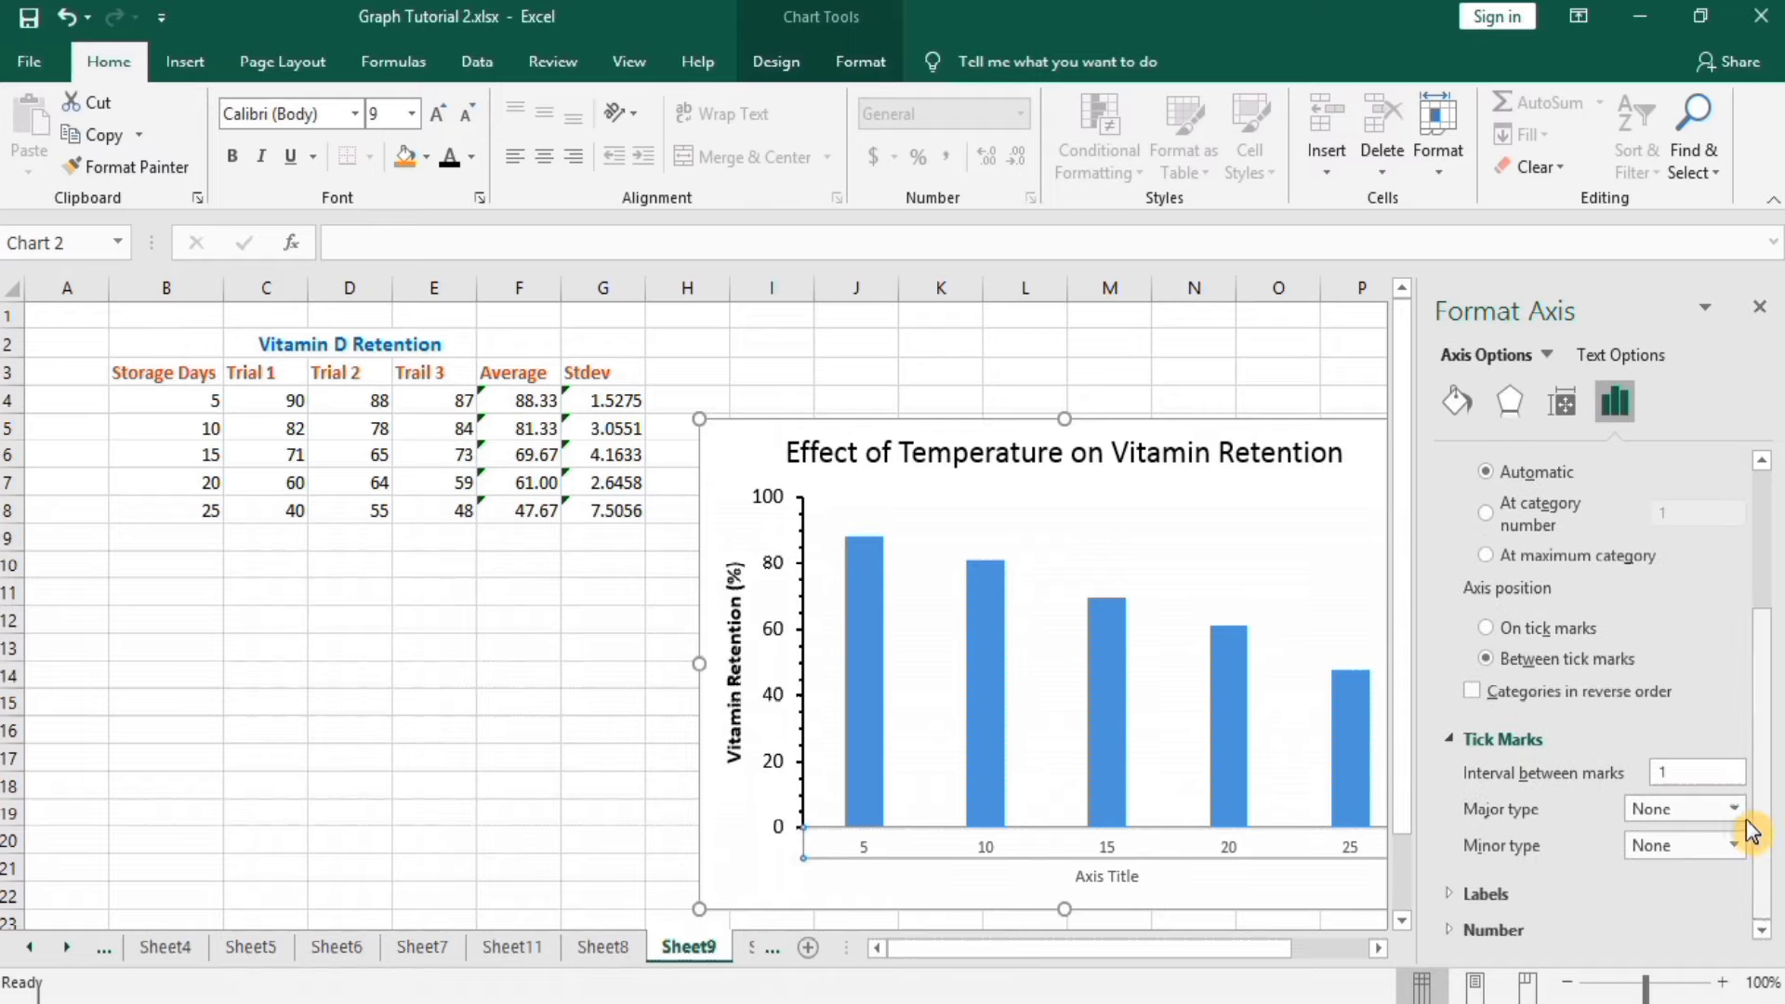
left_click(1735, 809)
left_click(1698, 890)
left_click(1734, 846)
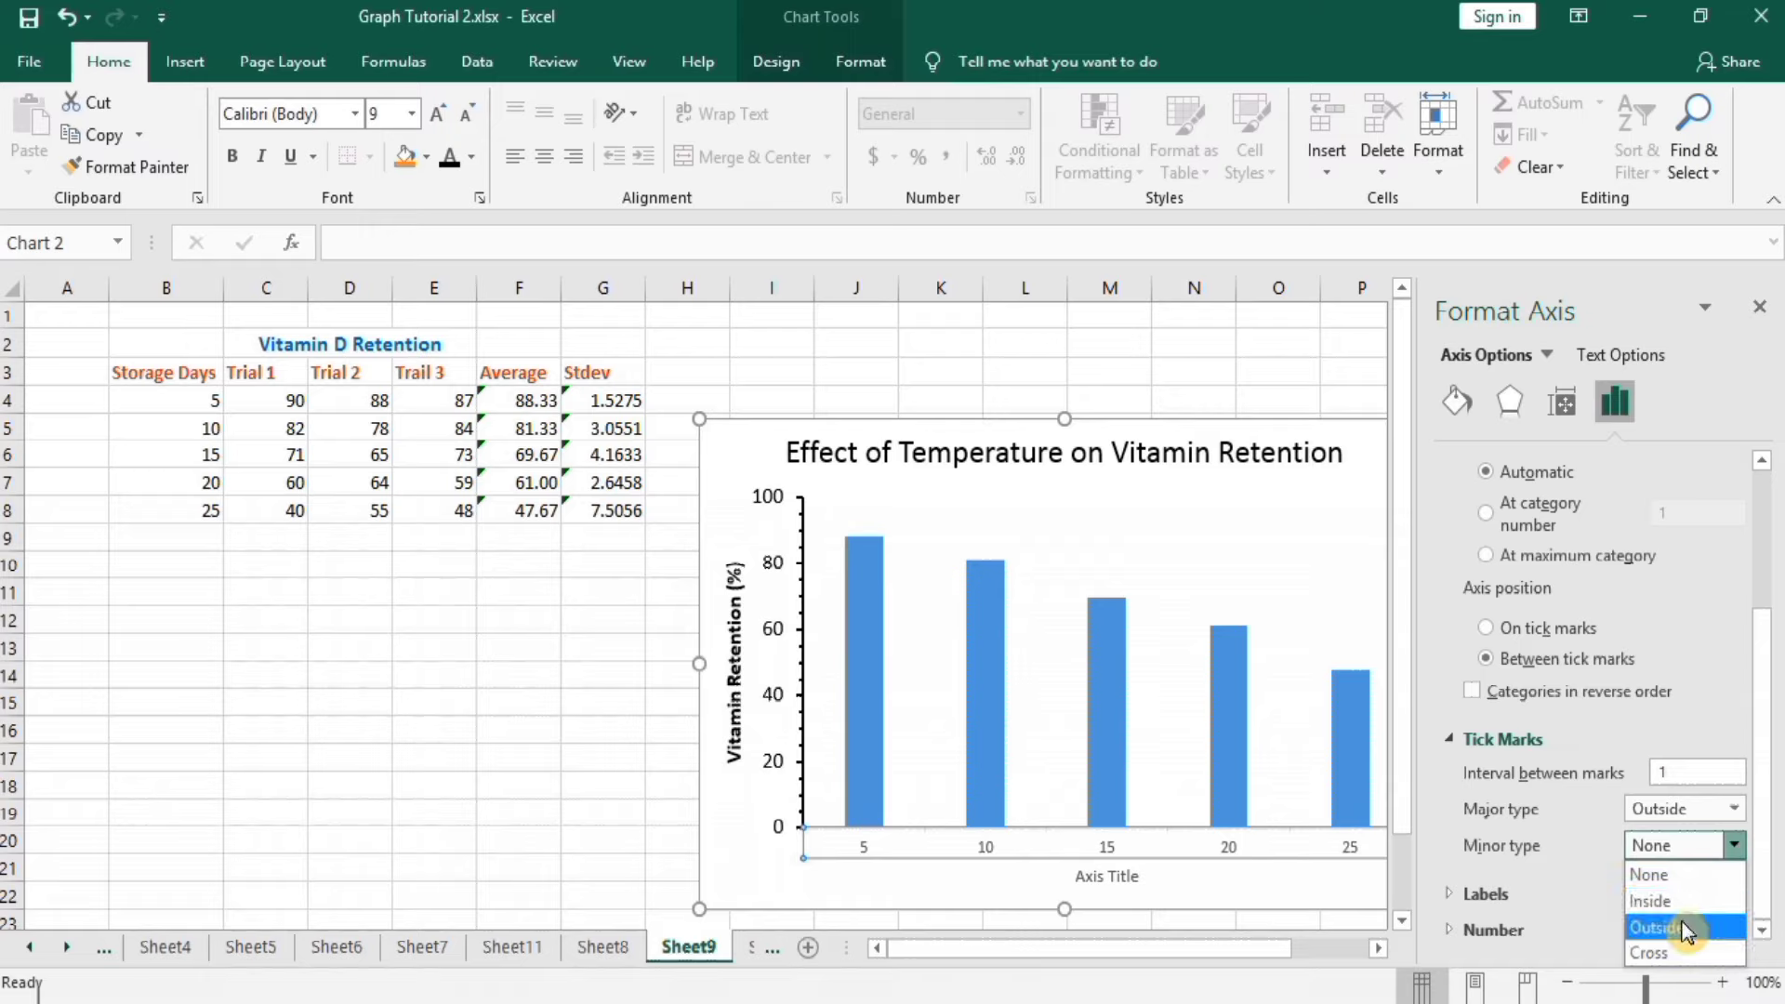
left_click(1685, 926)
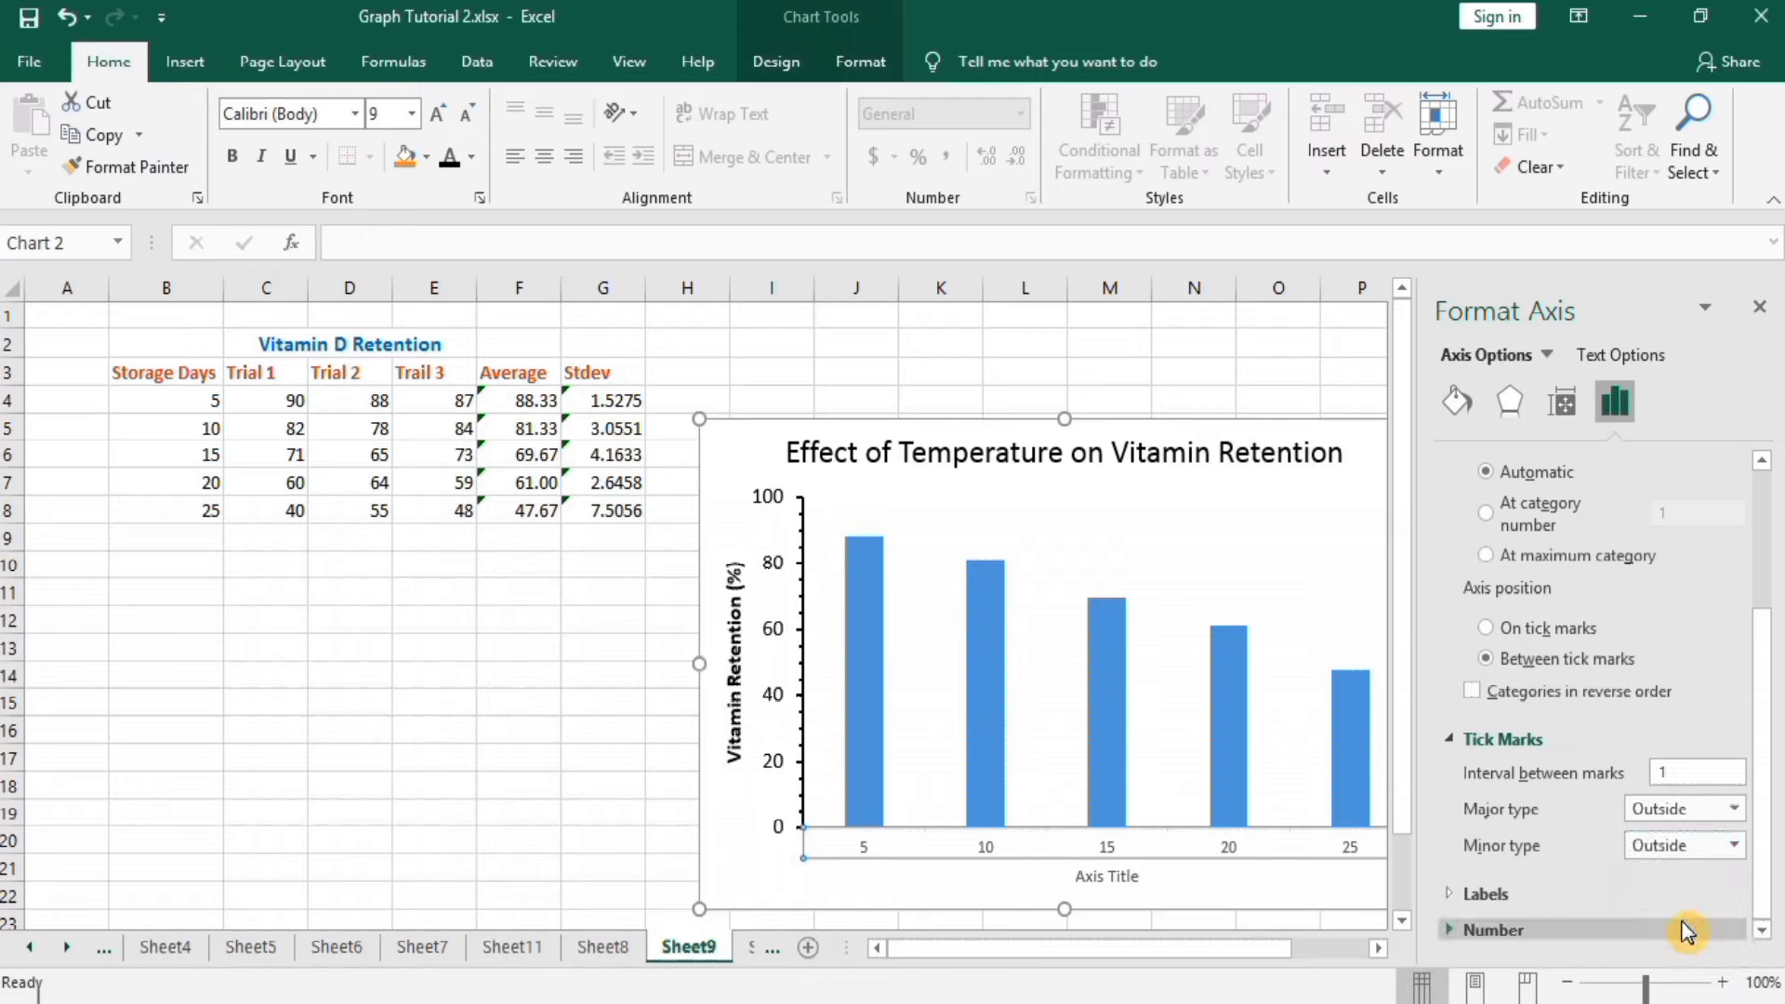
Step: Make the horizontal axis line dark and 1.5 pt, with 12 pt category labels
left_click(1458, 400)
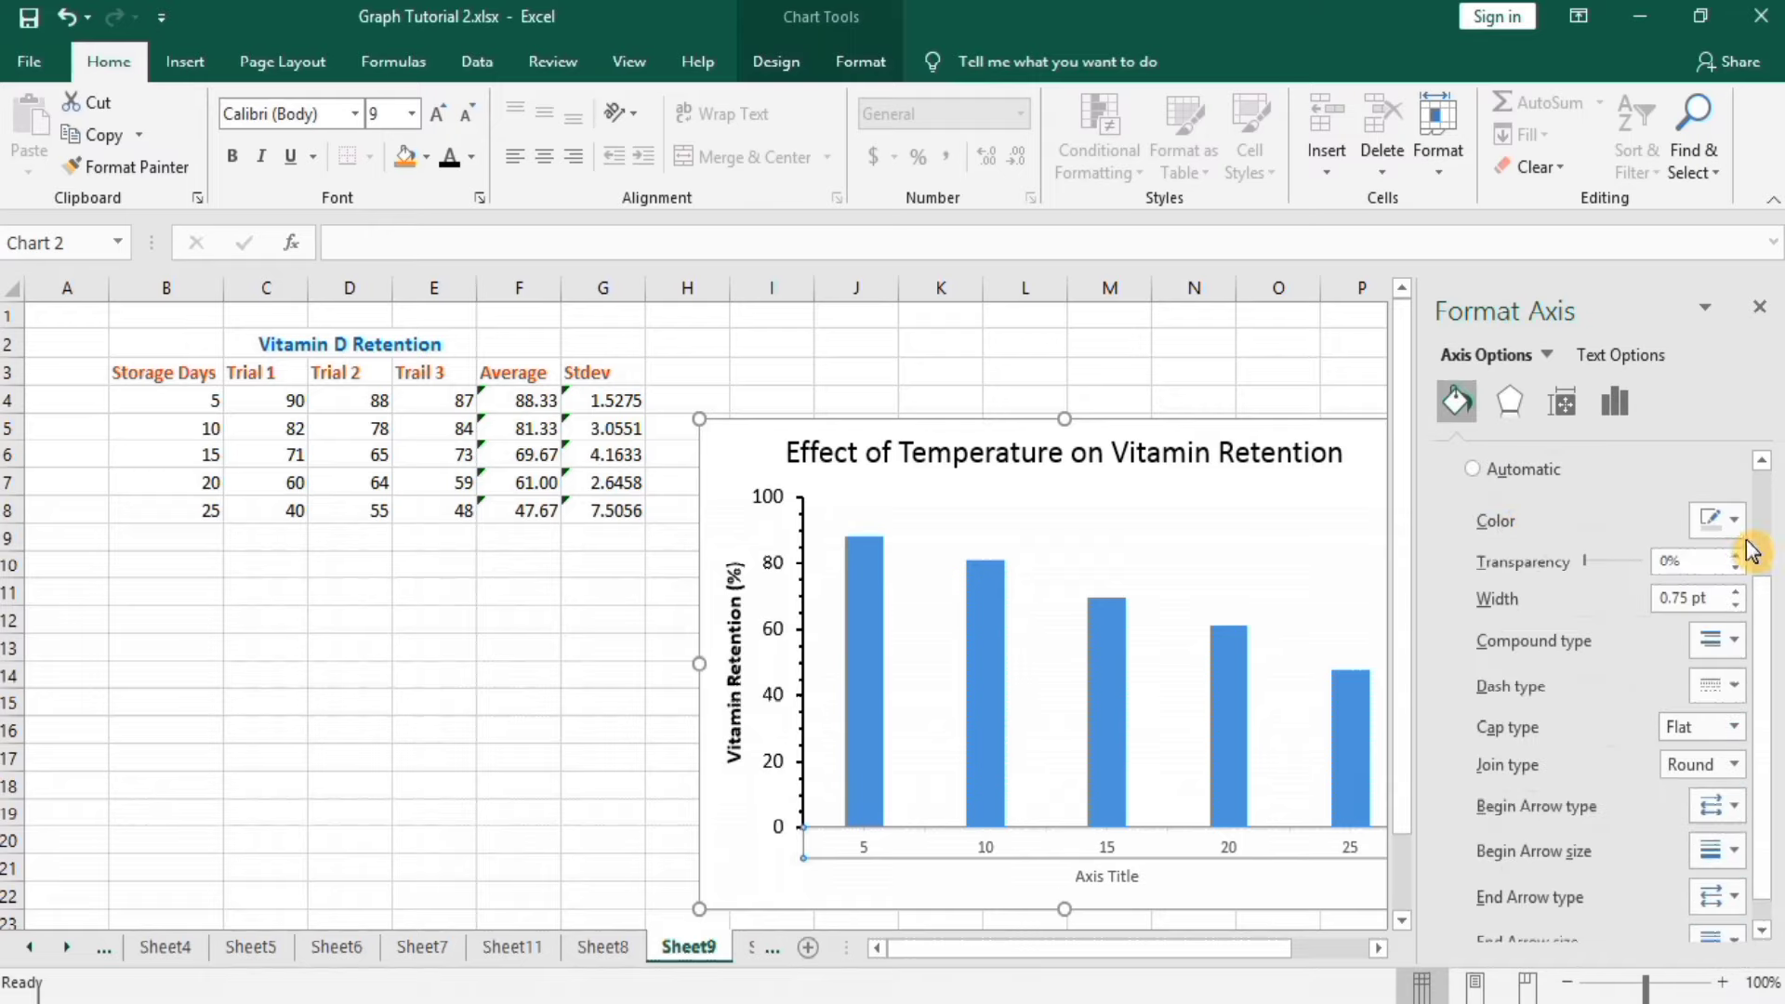
mouse_move(1770, 635)
left_mouse_down()
mouse_move(1767, 511)
mouse_move(1752, 609)
left_mouse_up()
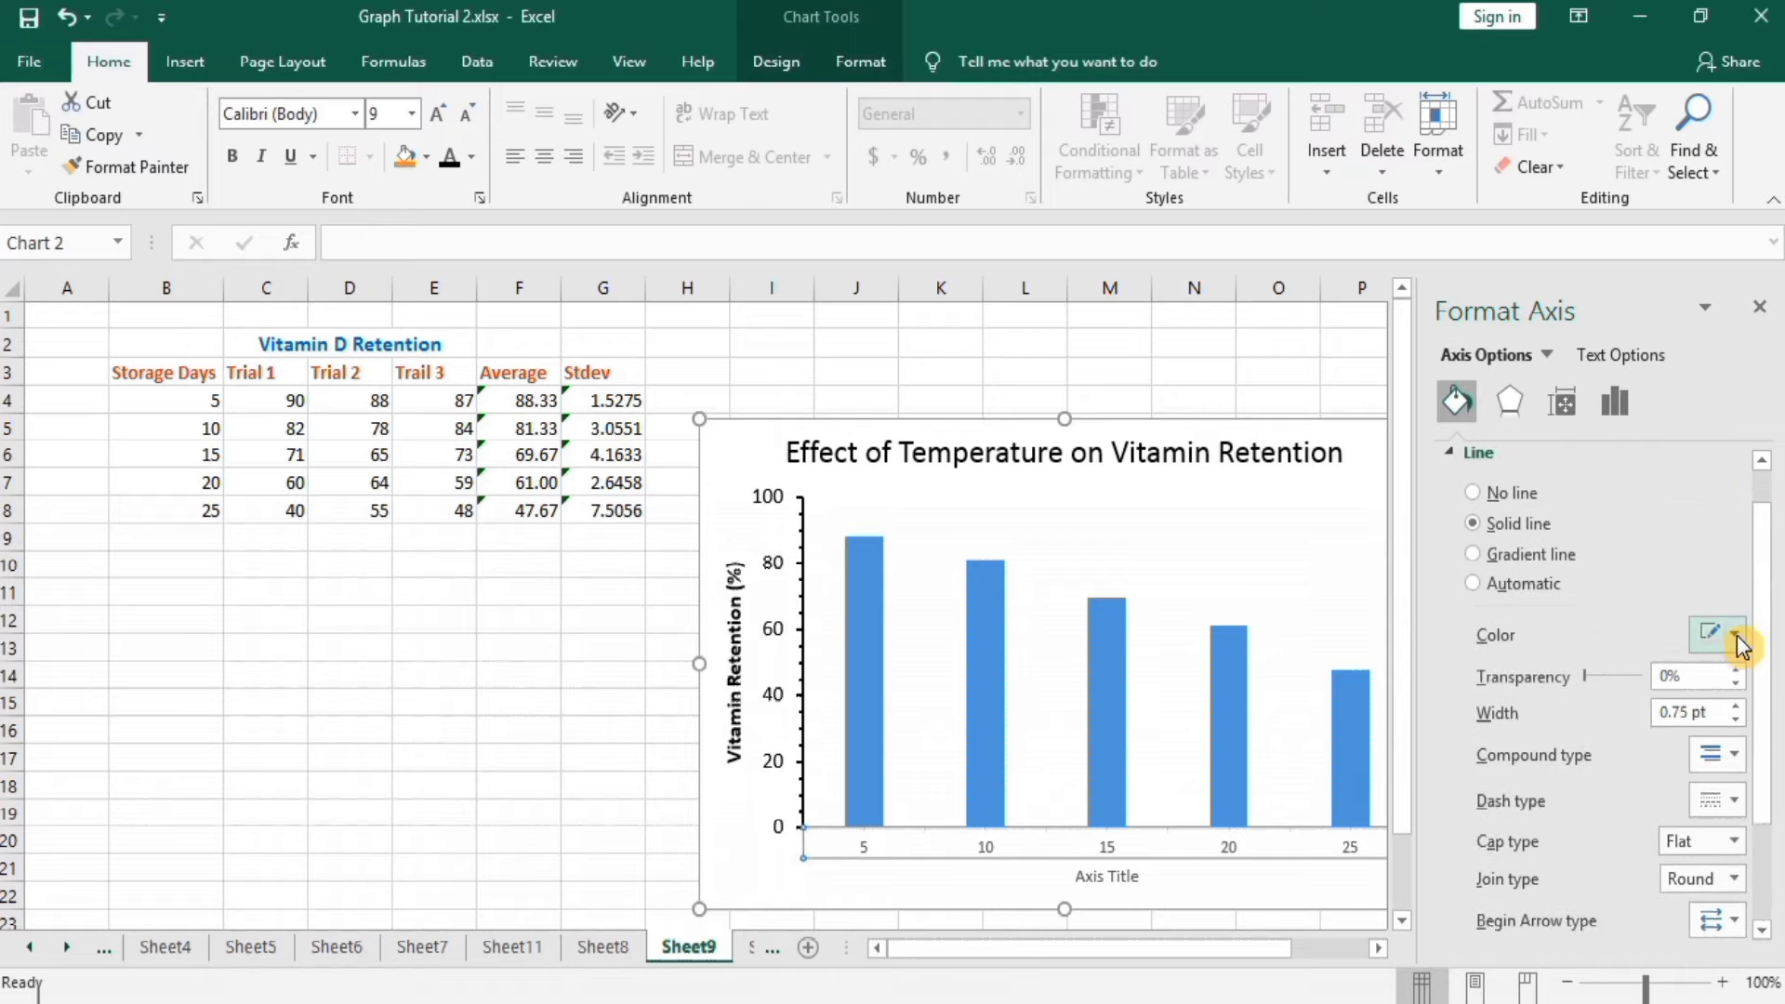
left_click(1735, 635)
left_click(1596, 699)
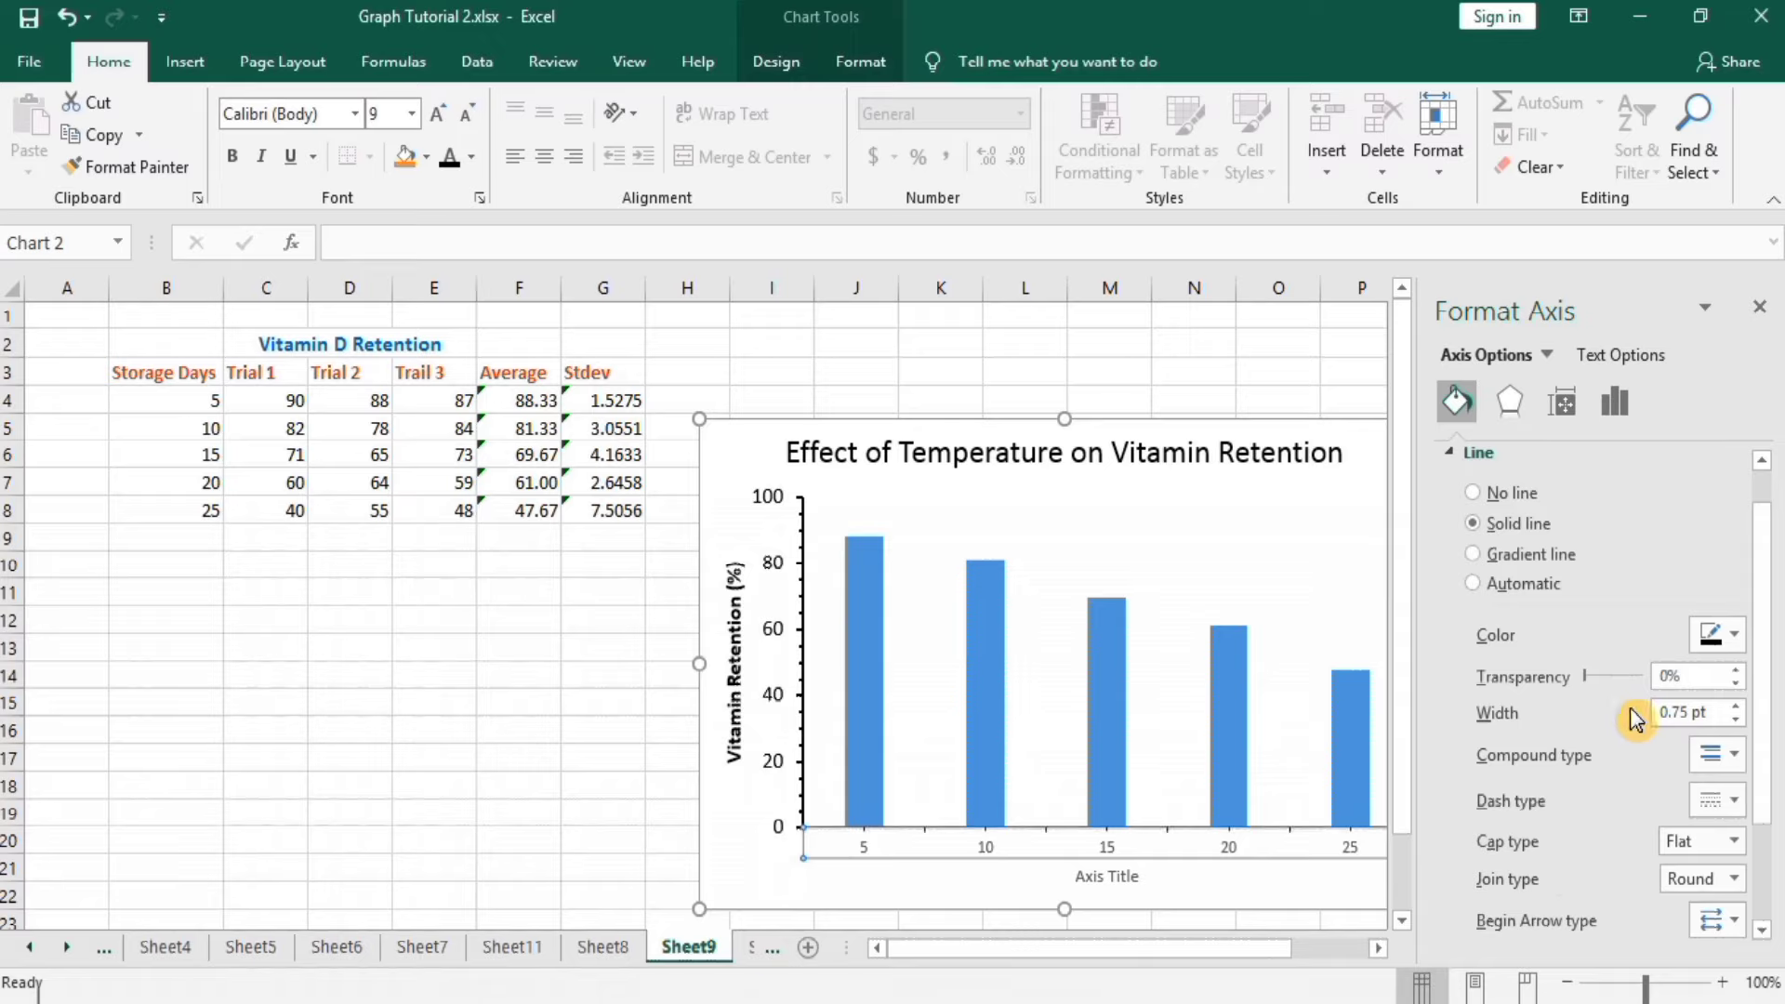
left_click(1739, 706)
left_click(1740, 707)
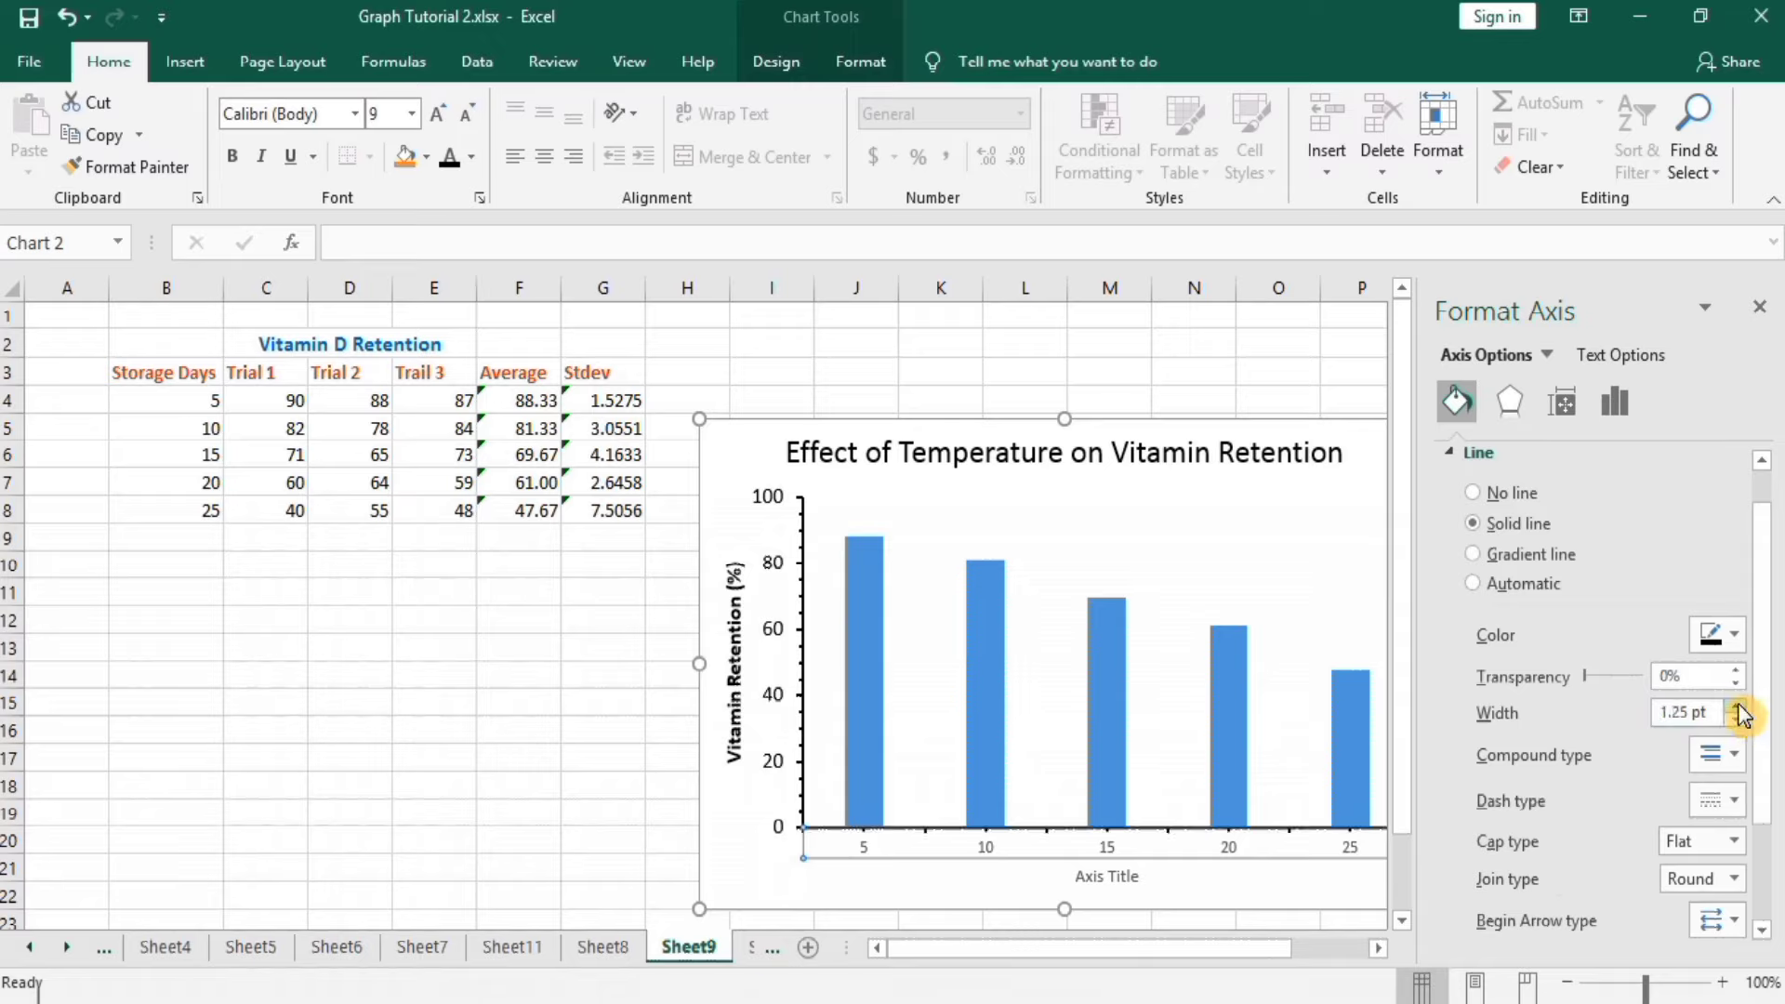
left_click(1740, 707)
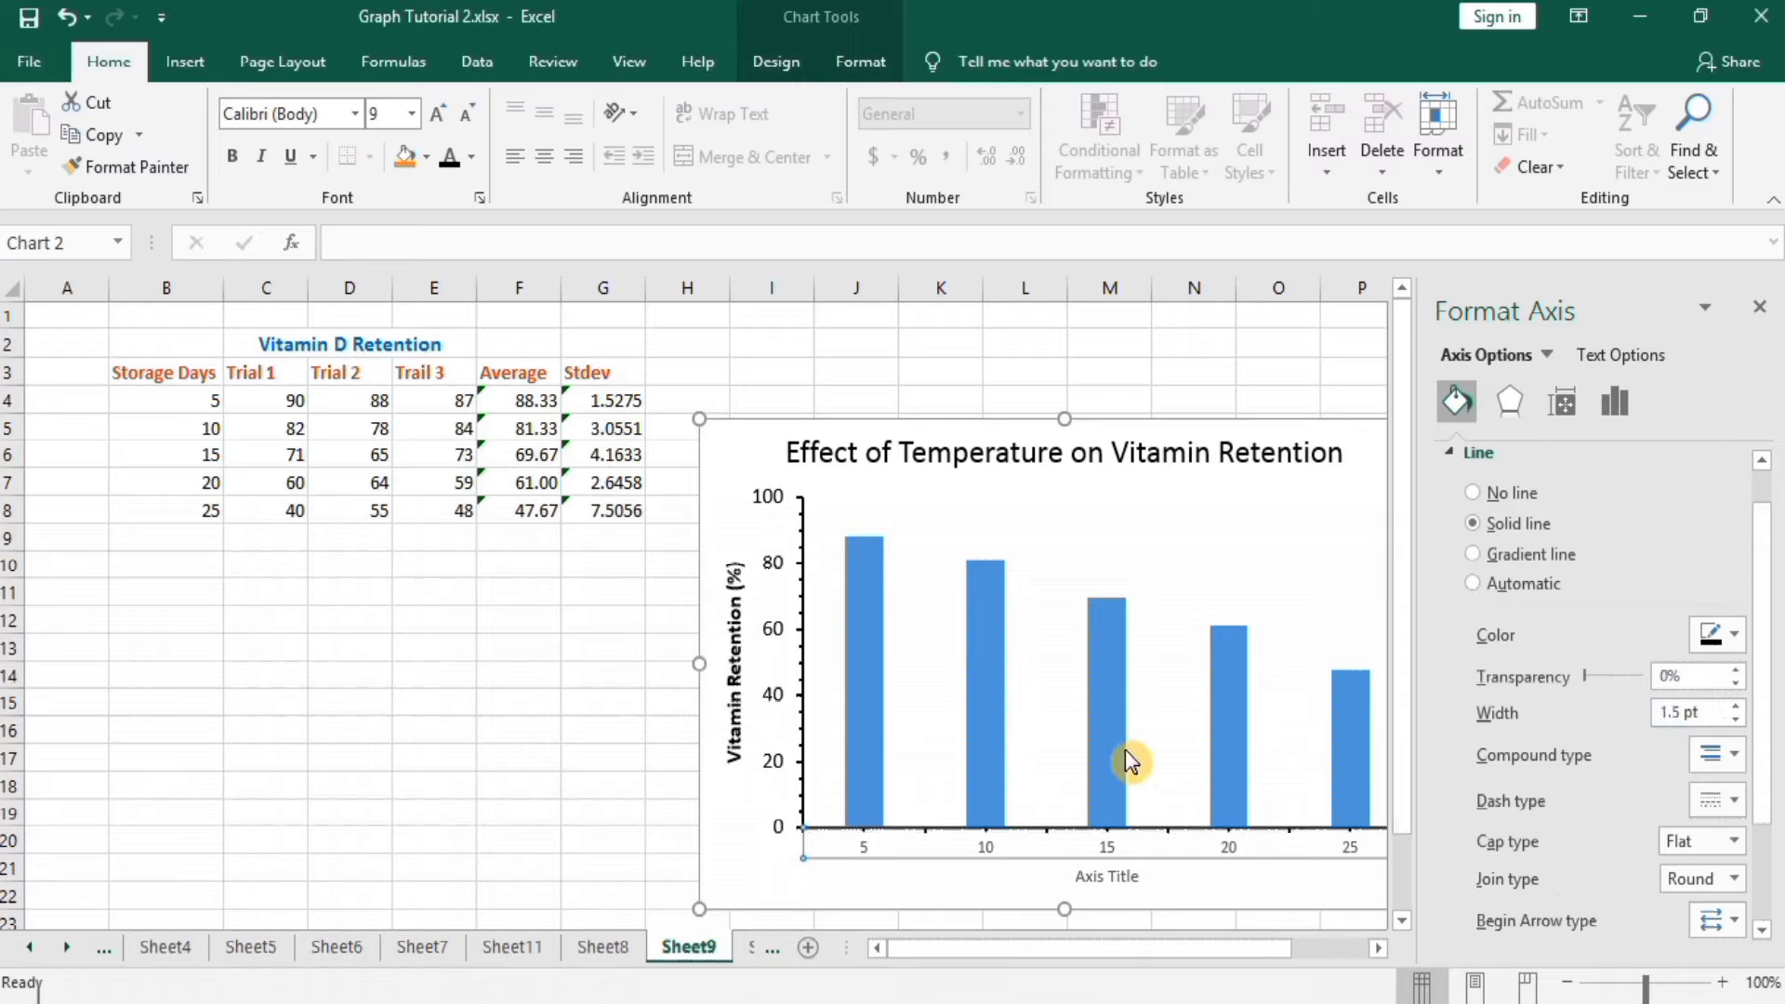
left_click(416, 121)
left_click(383, 273)
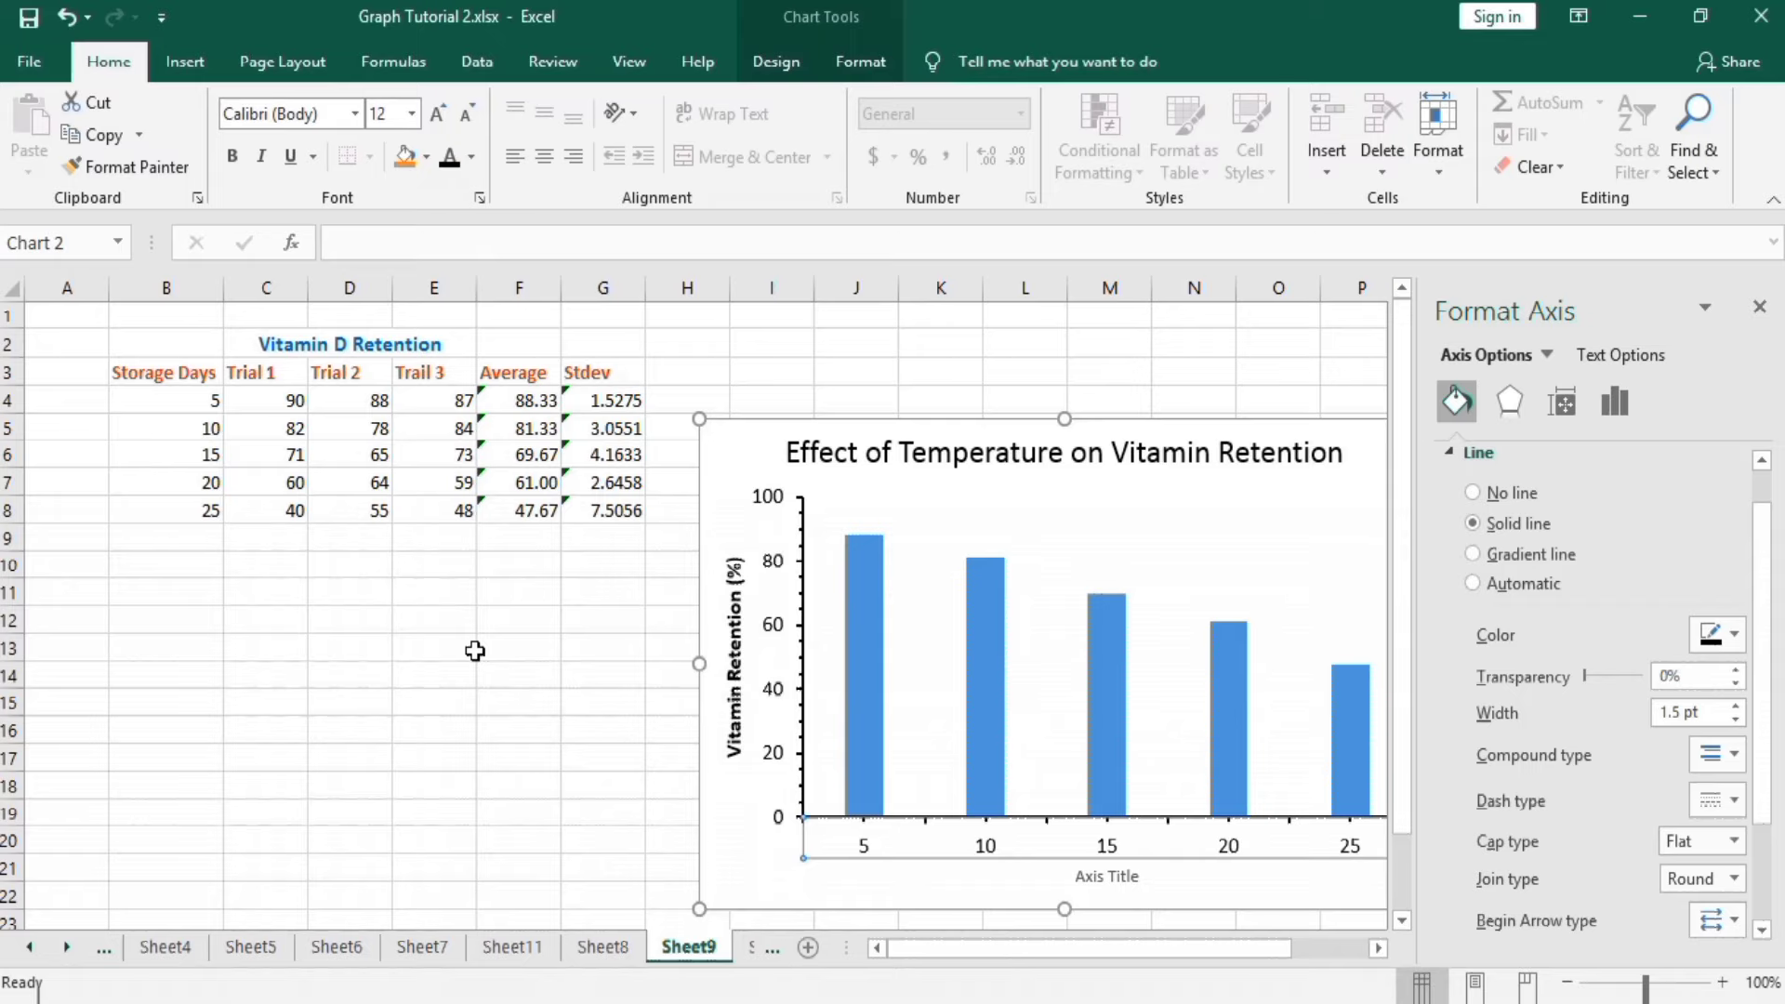
Step: Rename the horizontal axis title to 'Storage Days'
left_click(471, 732)
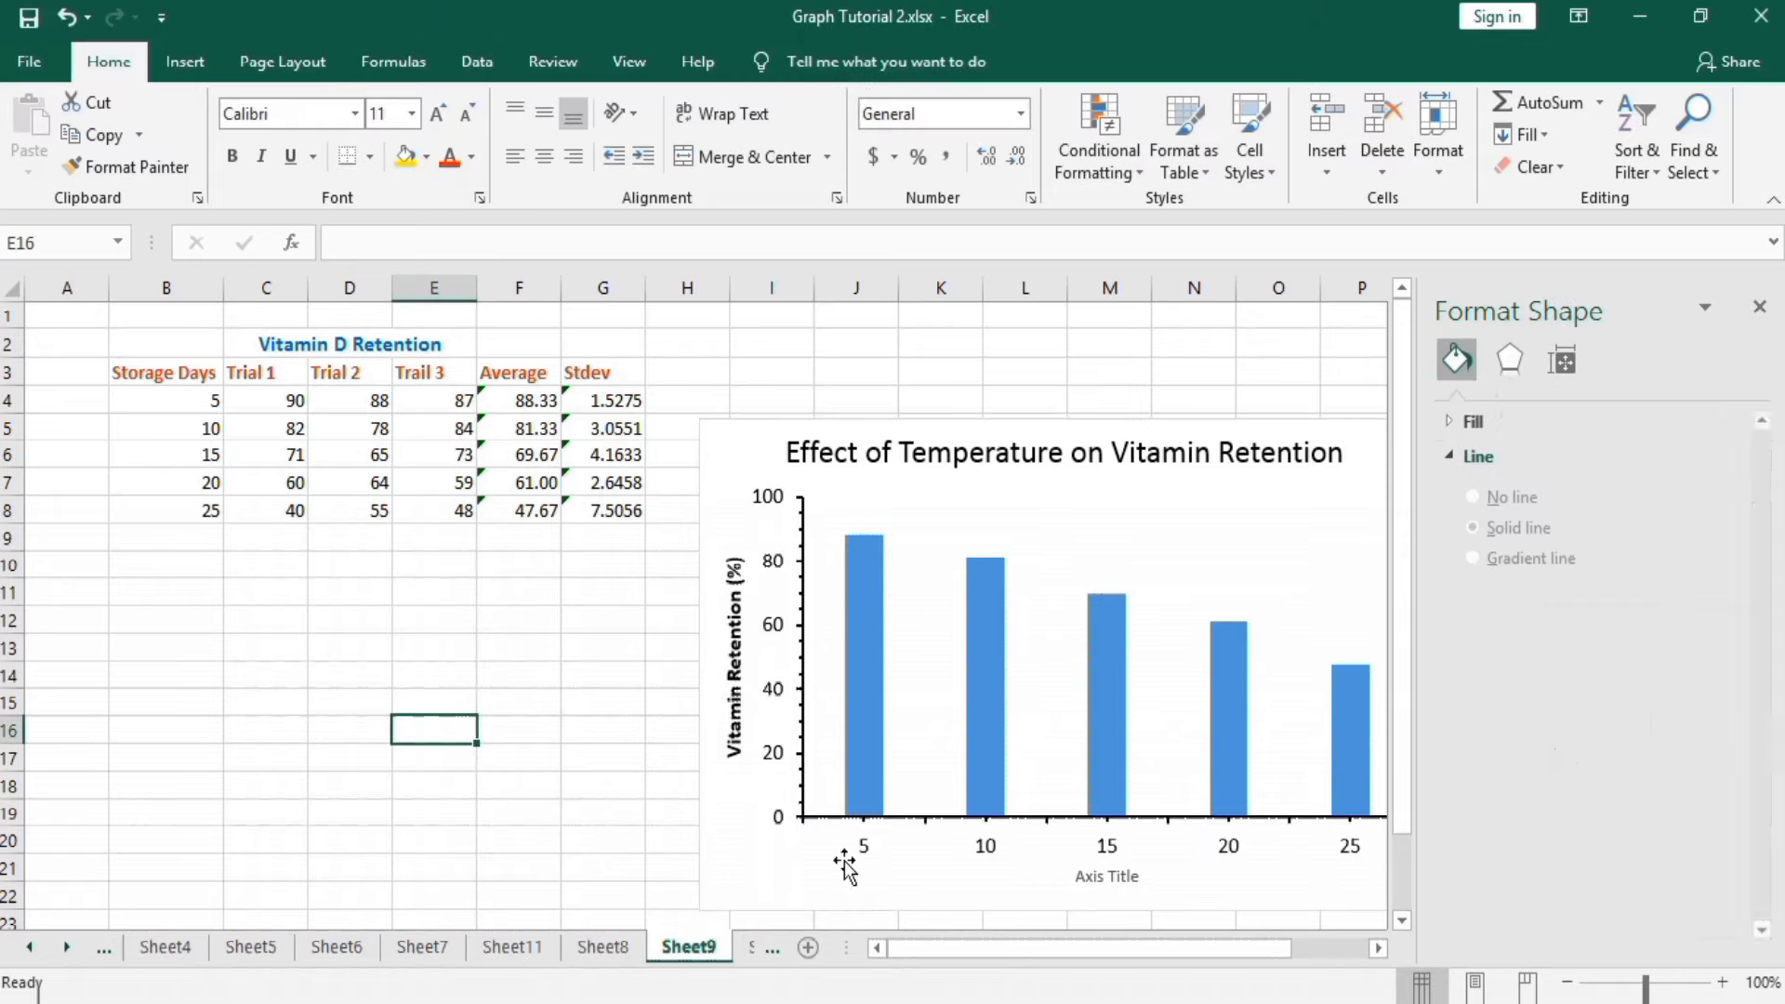
left_click(1096, 879)
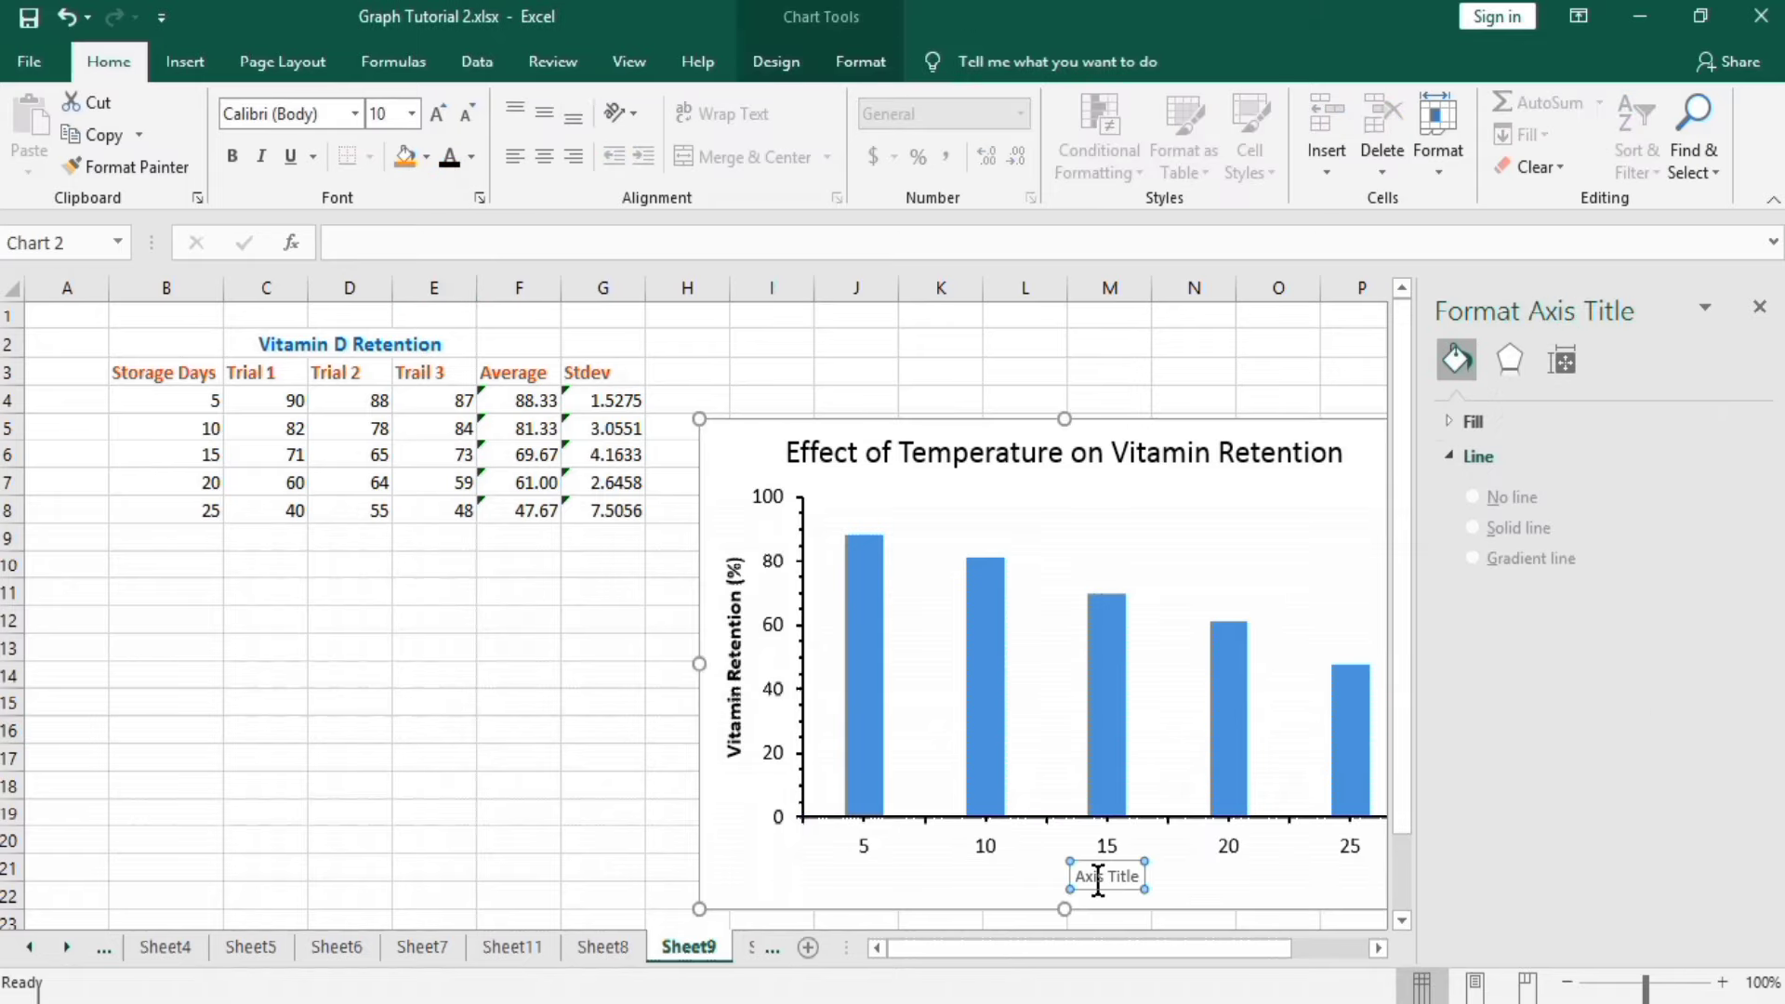
left_click(457, 237)
type("Storage Days")
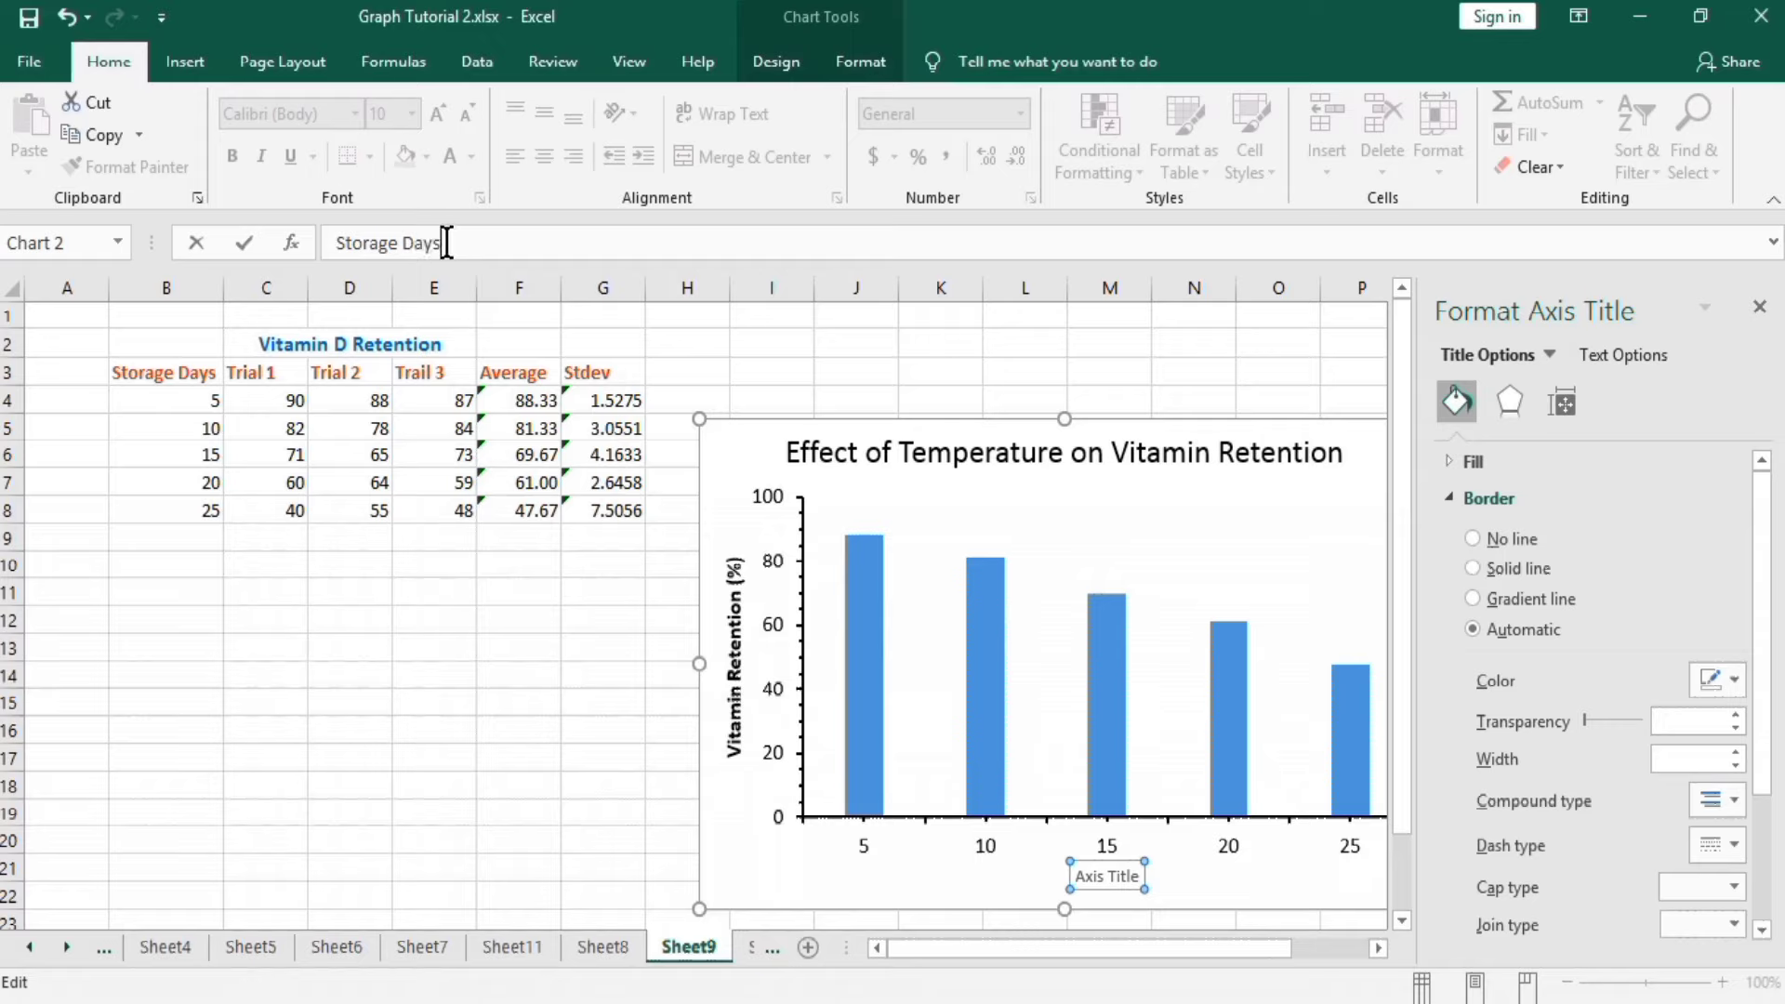
key("Return")
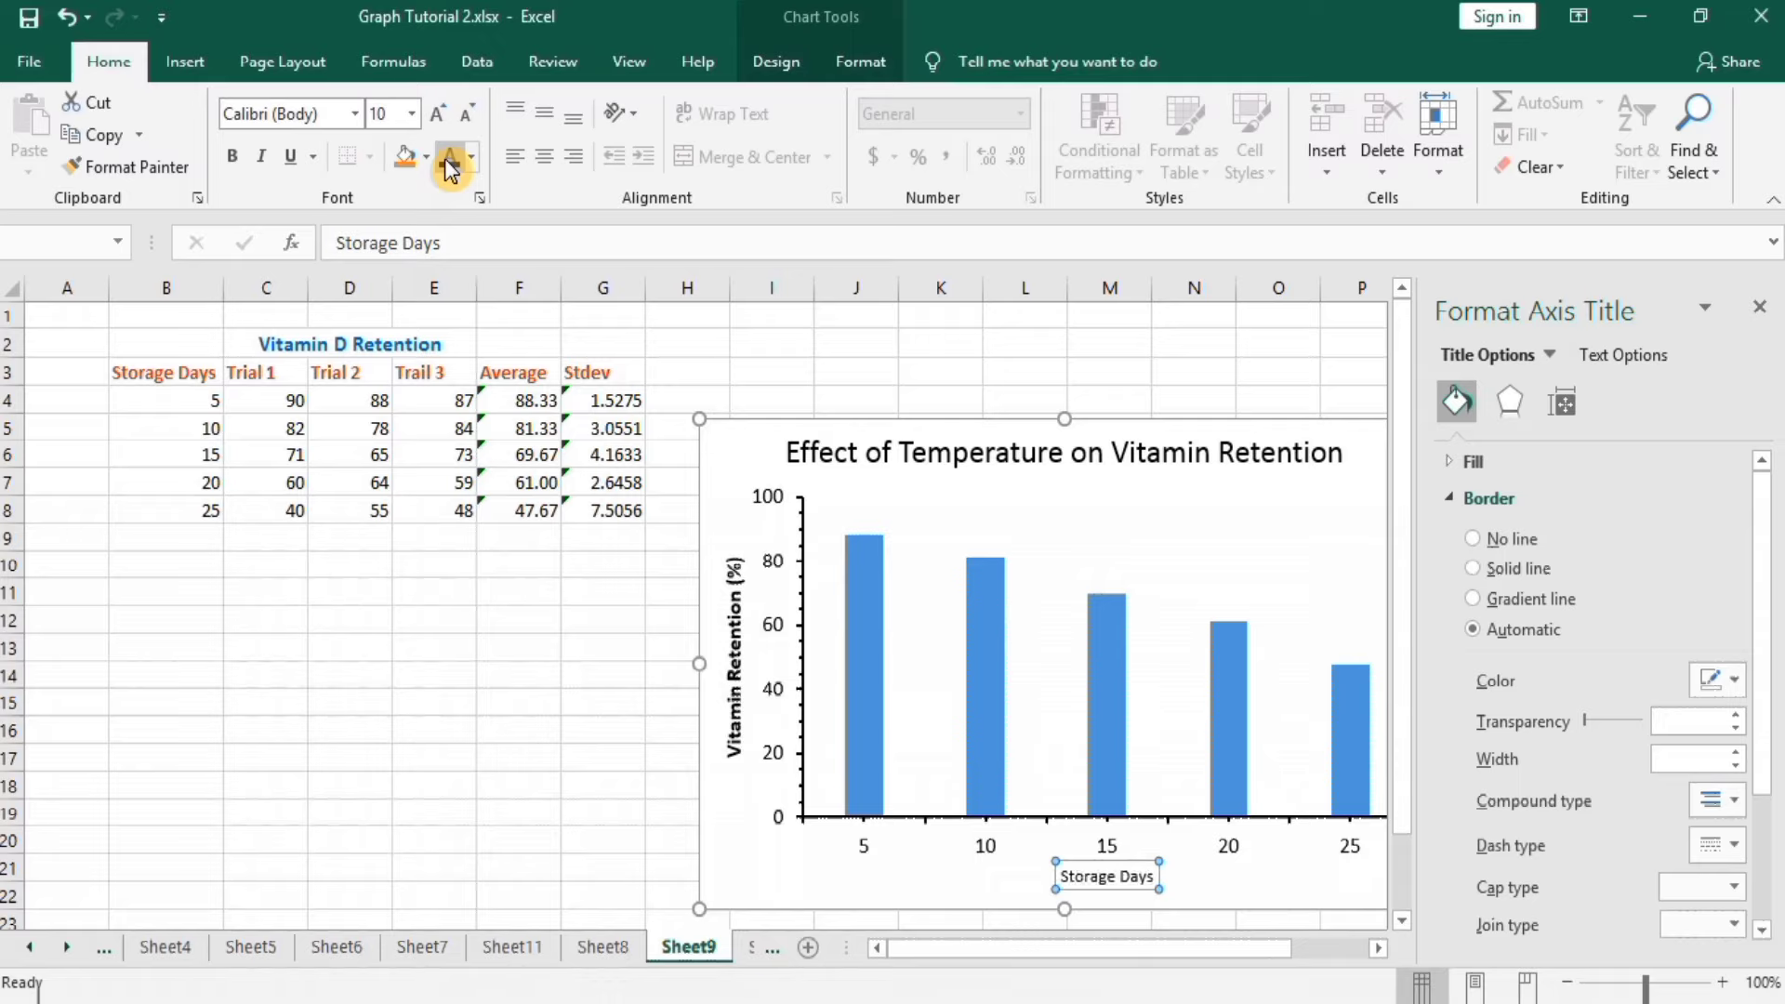
Step: Make the Storage Days title 12 pt bold, then select the data columns
left_click(412, 119)
left_click(381, 269)
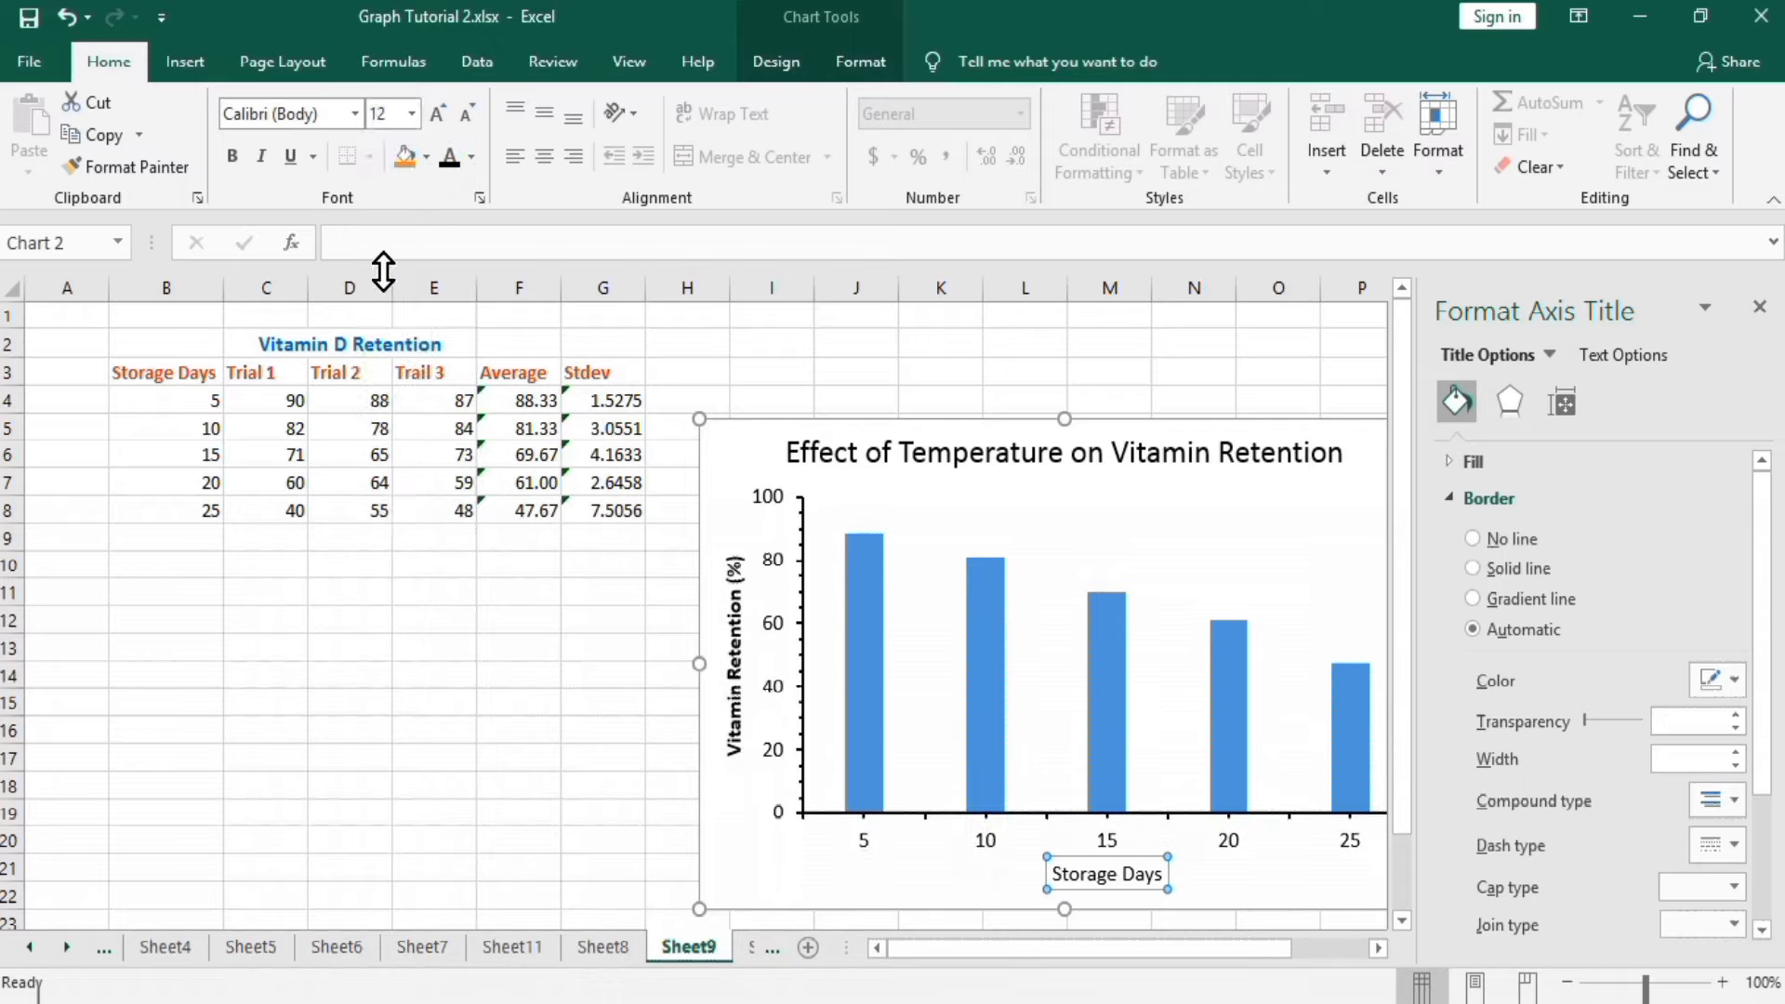
left_click(226, 157)
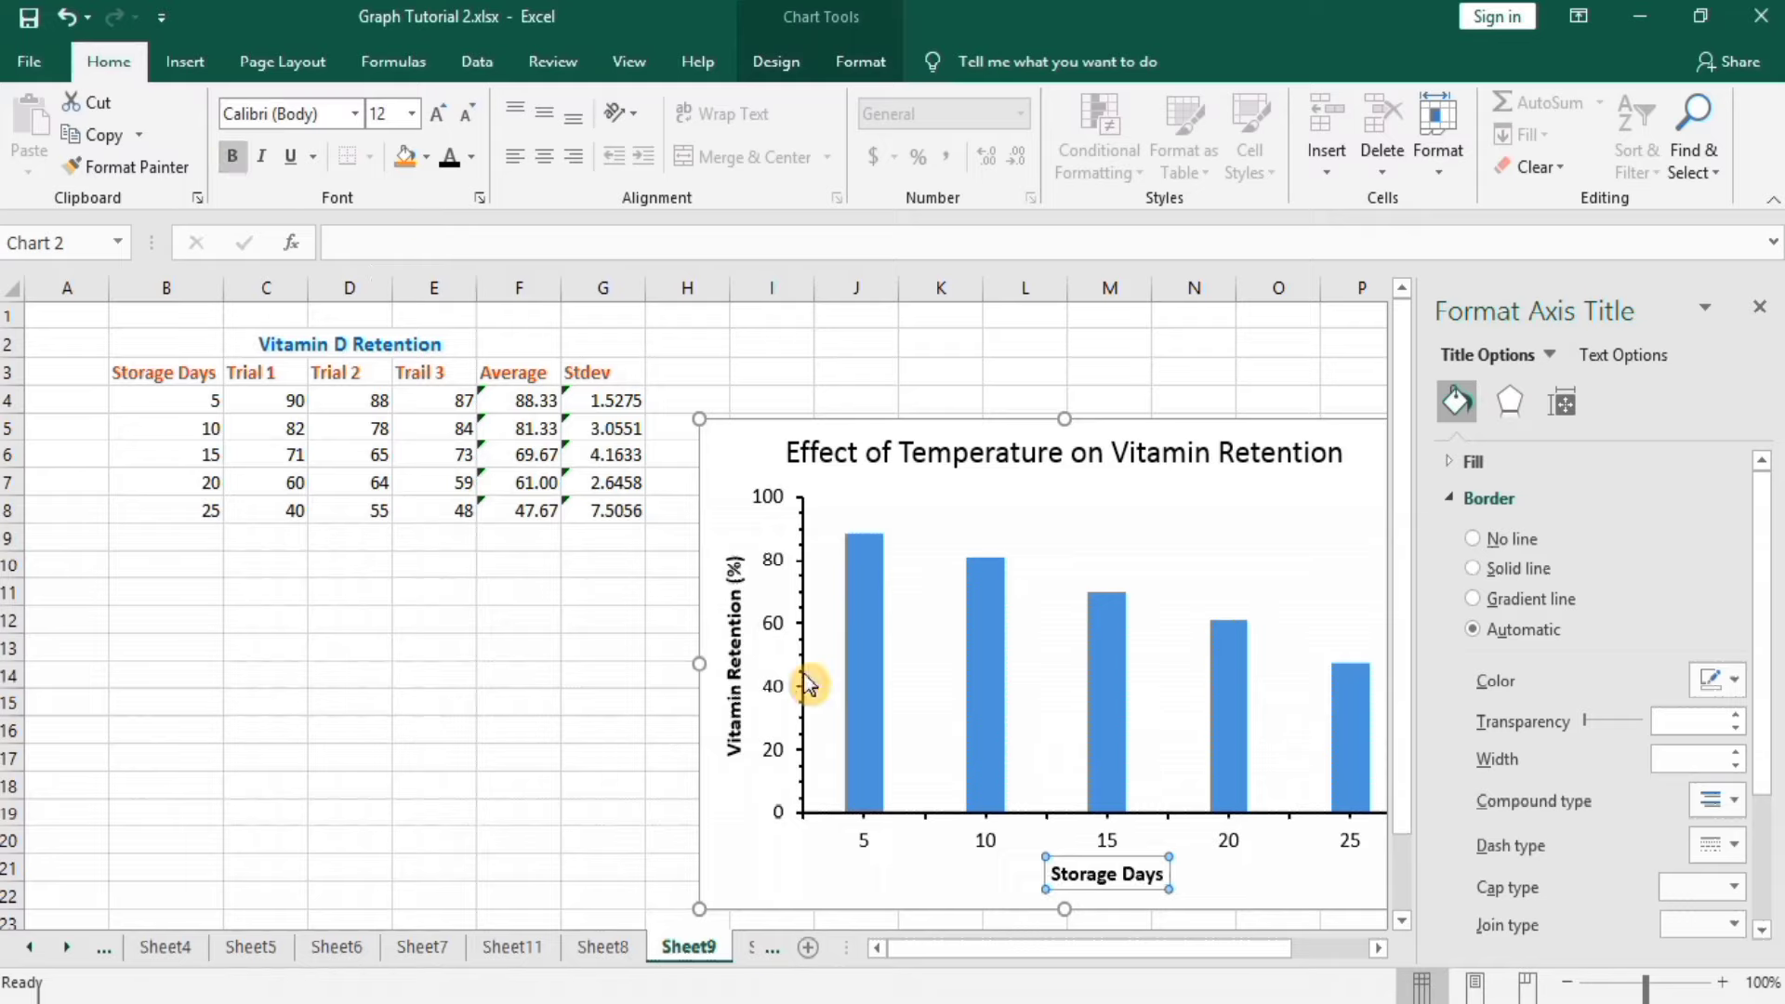
left_click(861, 601)
mouse_move(985, 655)
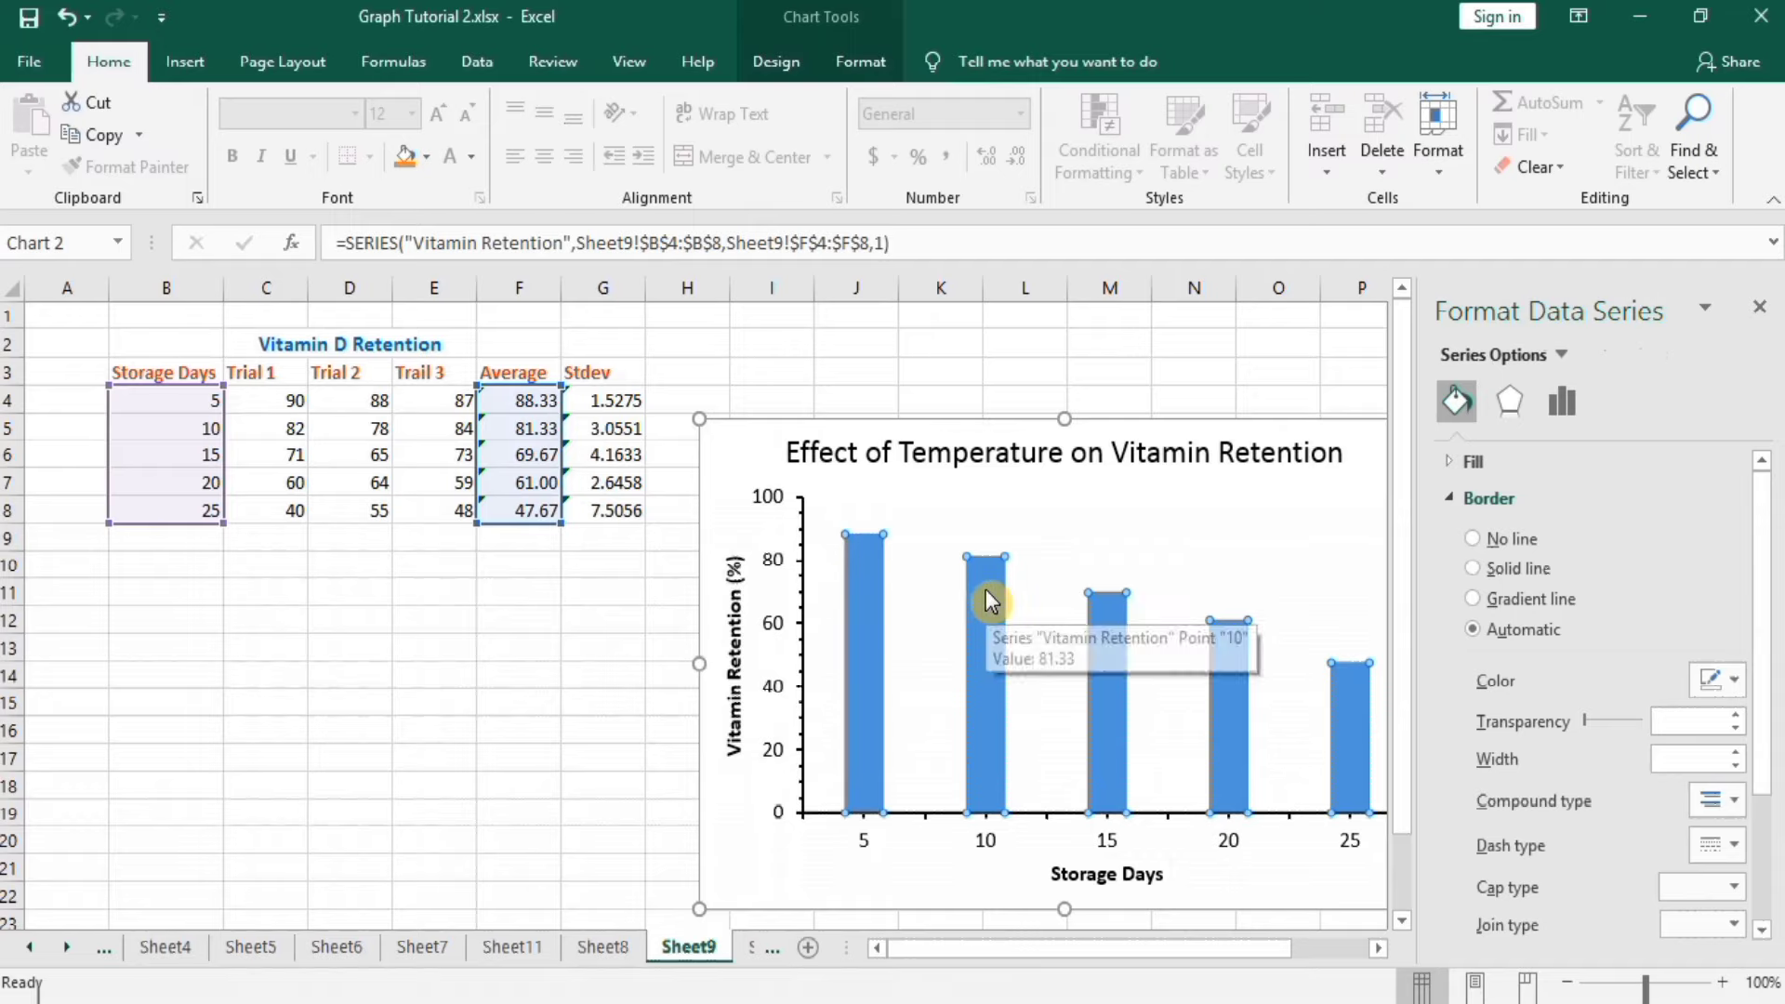
Step: Lower the series Gap Width to 141% so the columns are wider
left_click(1561, 402)
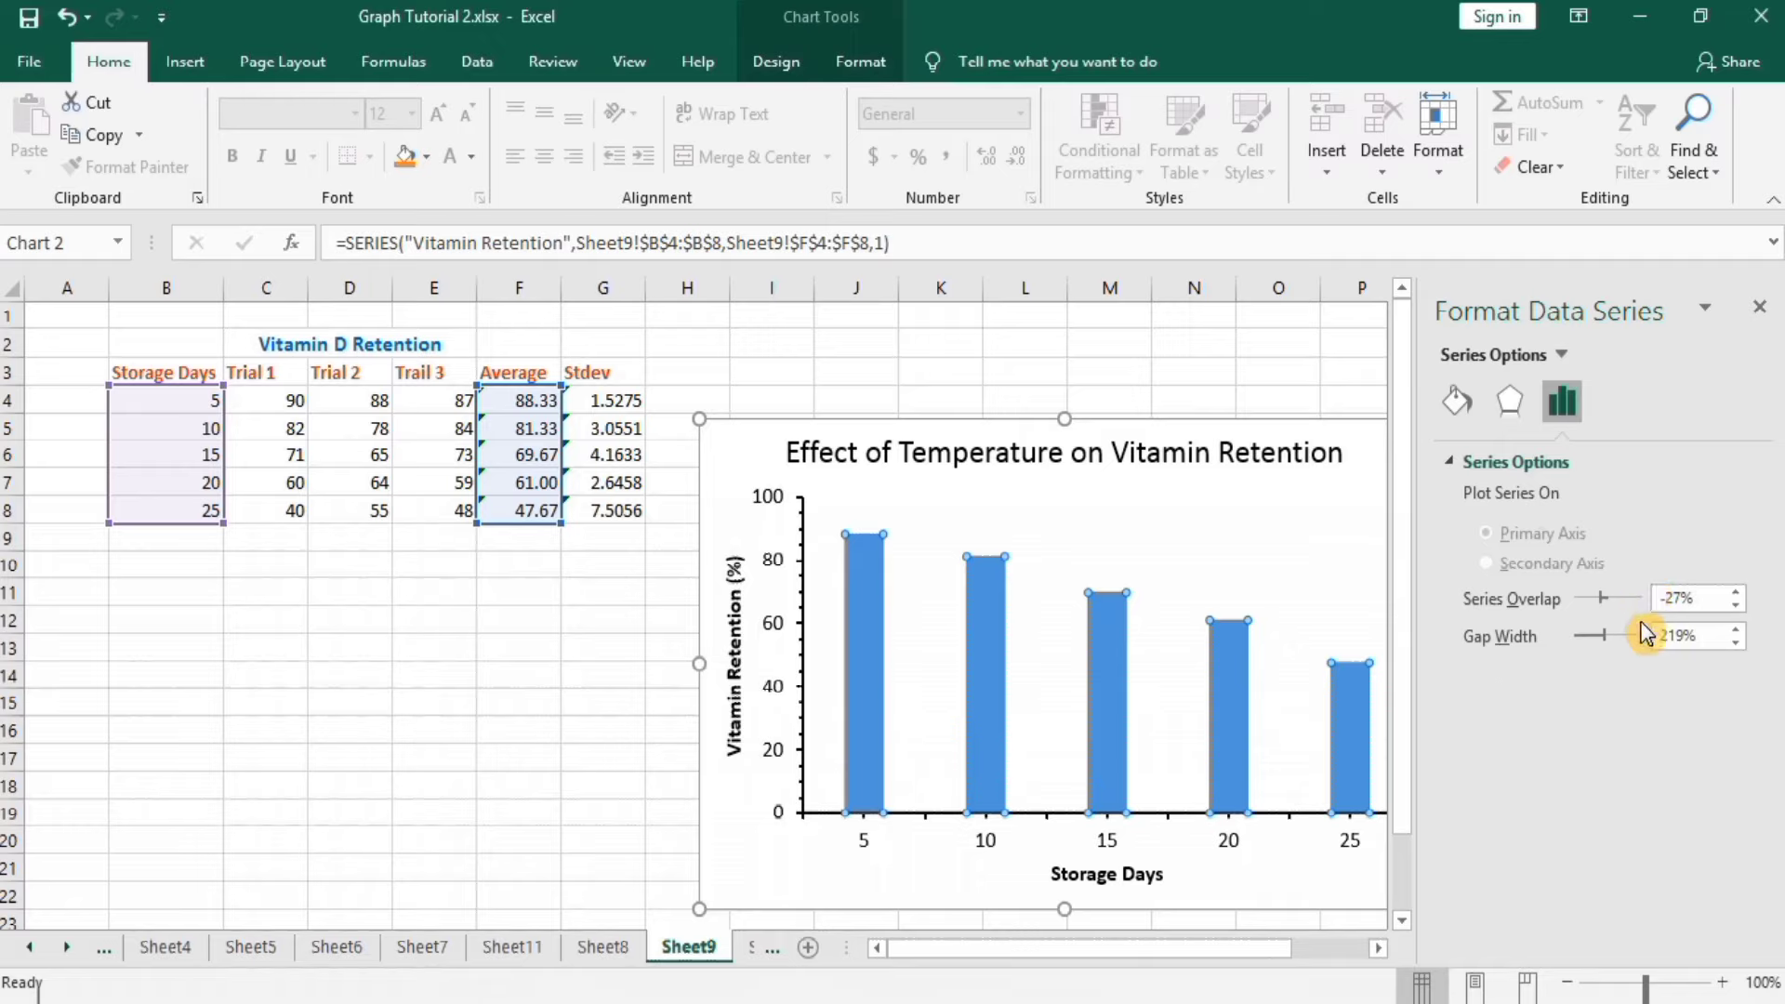
left_click(1736, 646)
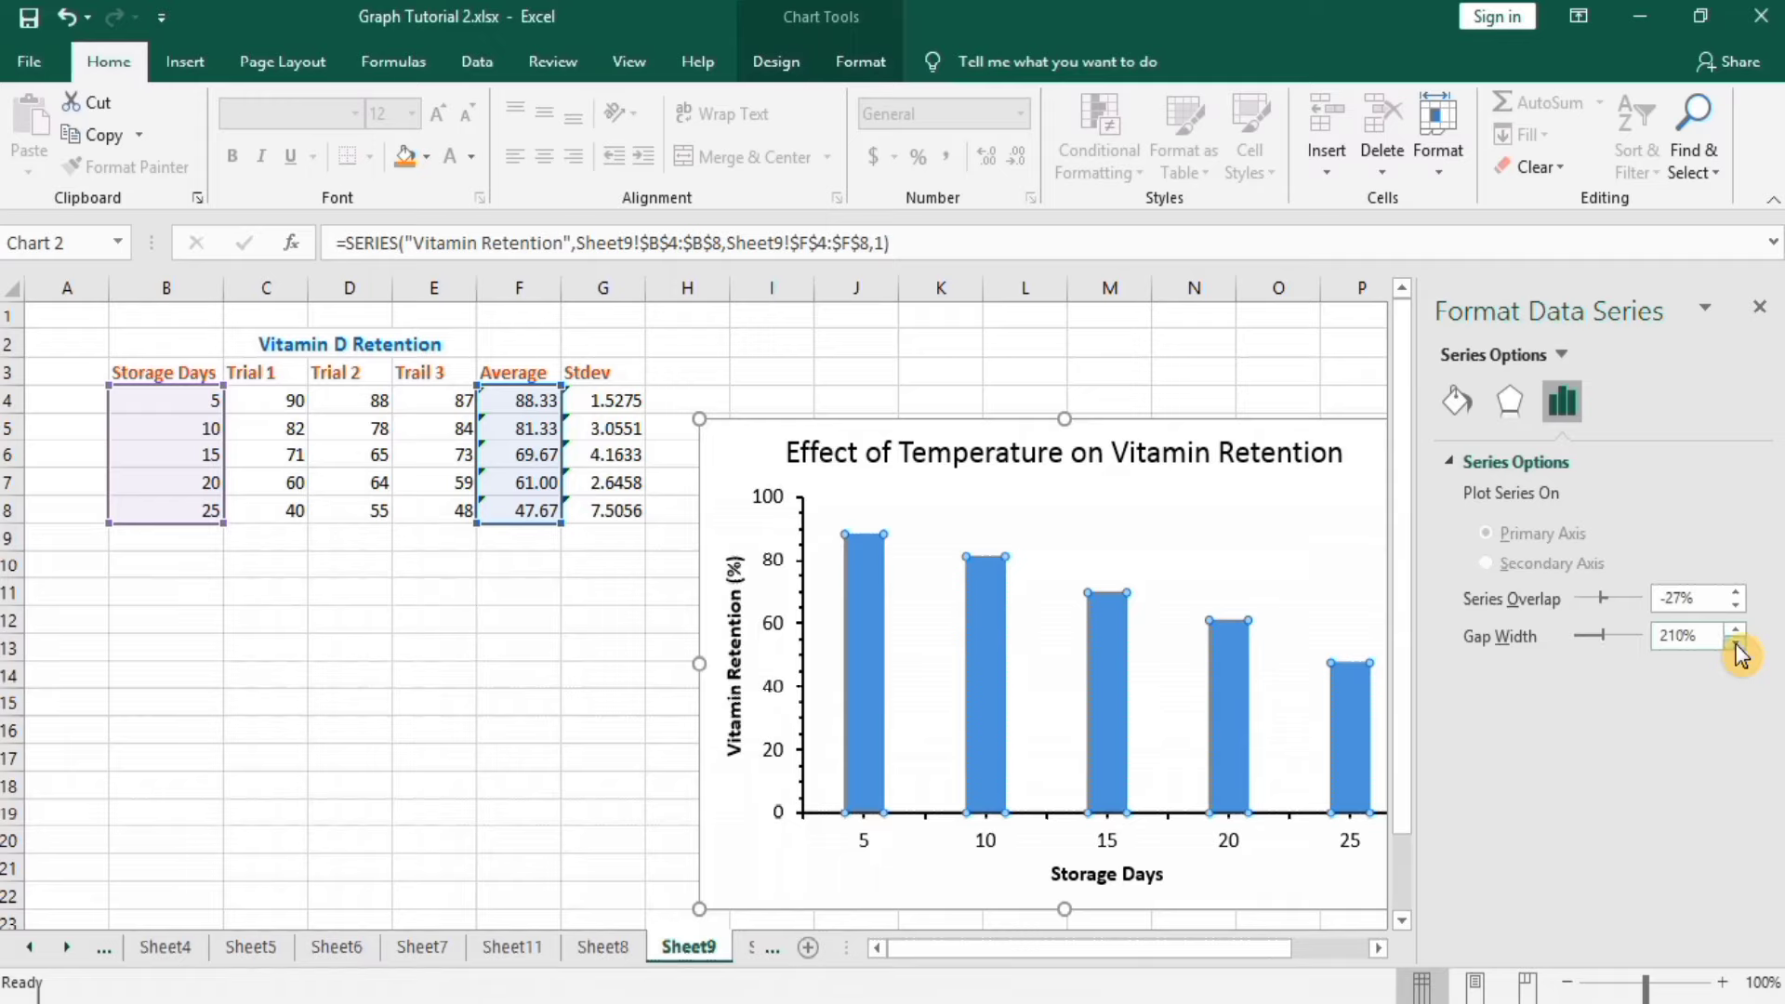
left_click(1737, 644)
left_click(1737, 645)
left_click(1737, 644)
left_click(1737, 645)
left_click(1736, 645)
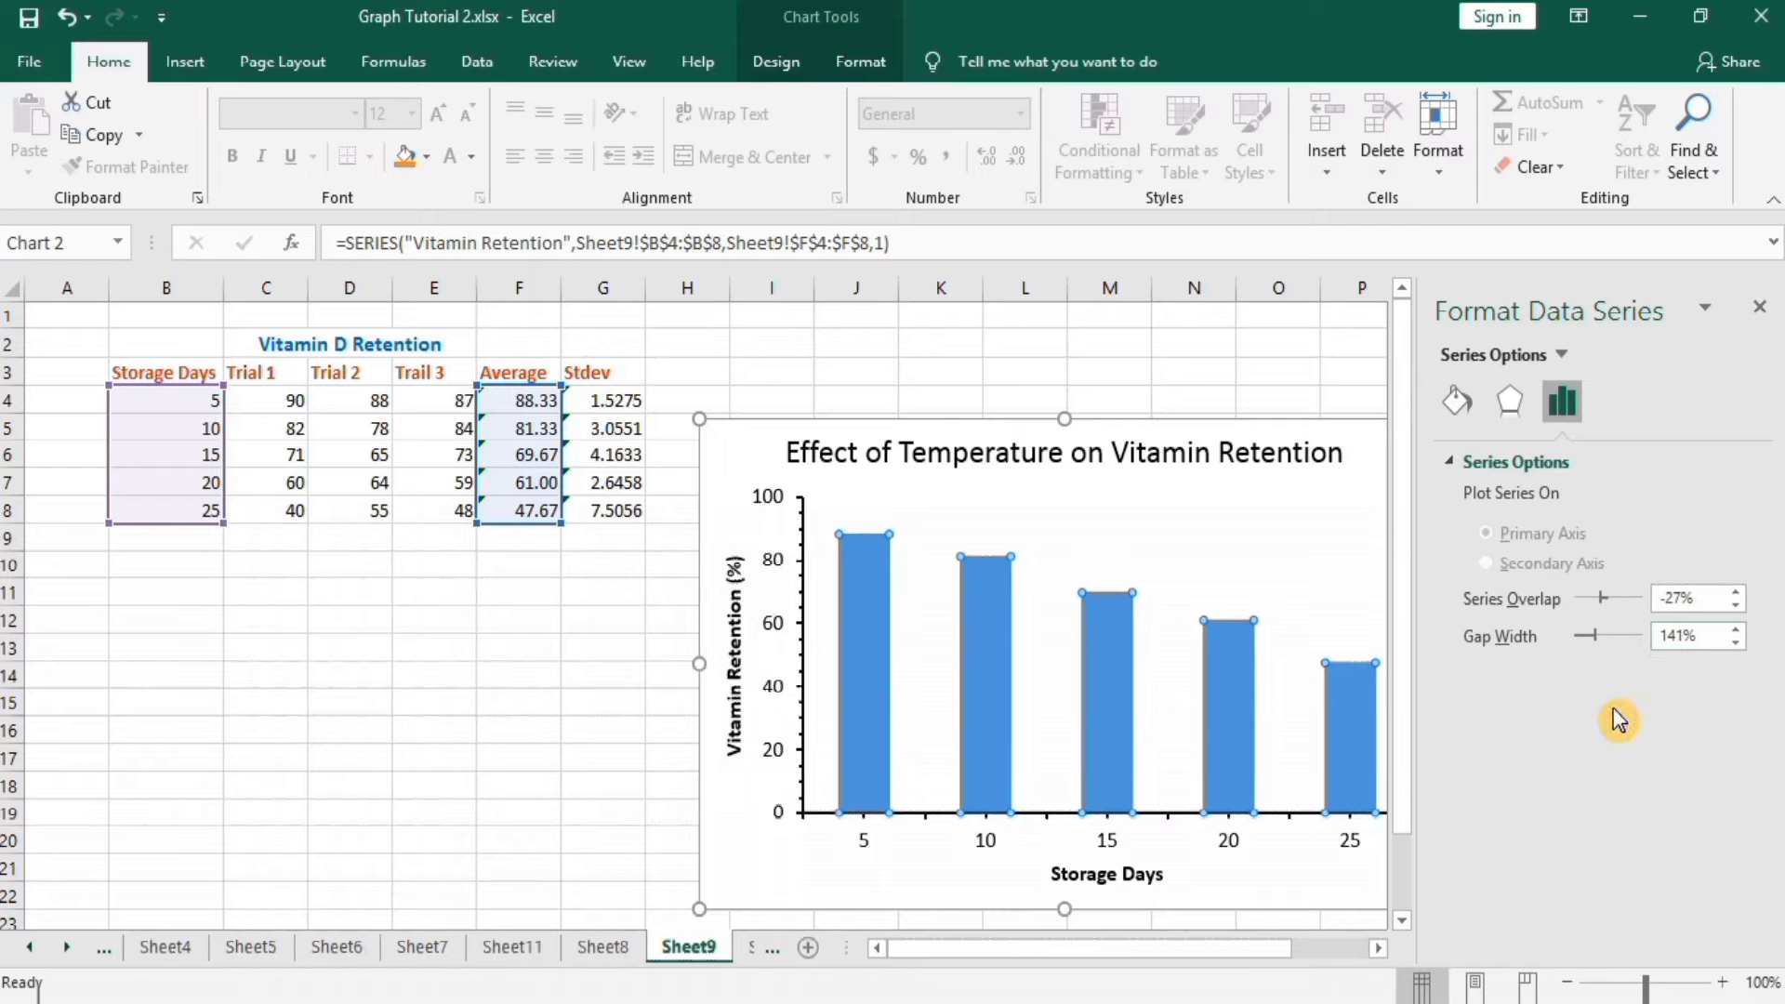
Step: Fill the columns solid dark red and give them a thicker solid border line
left_click(1455, 401)
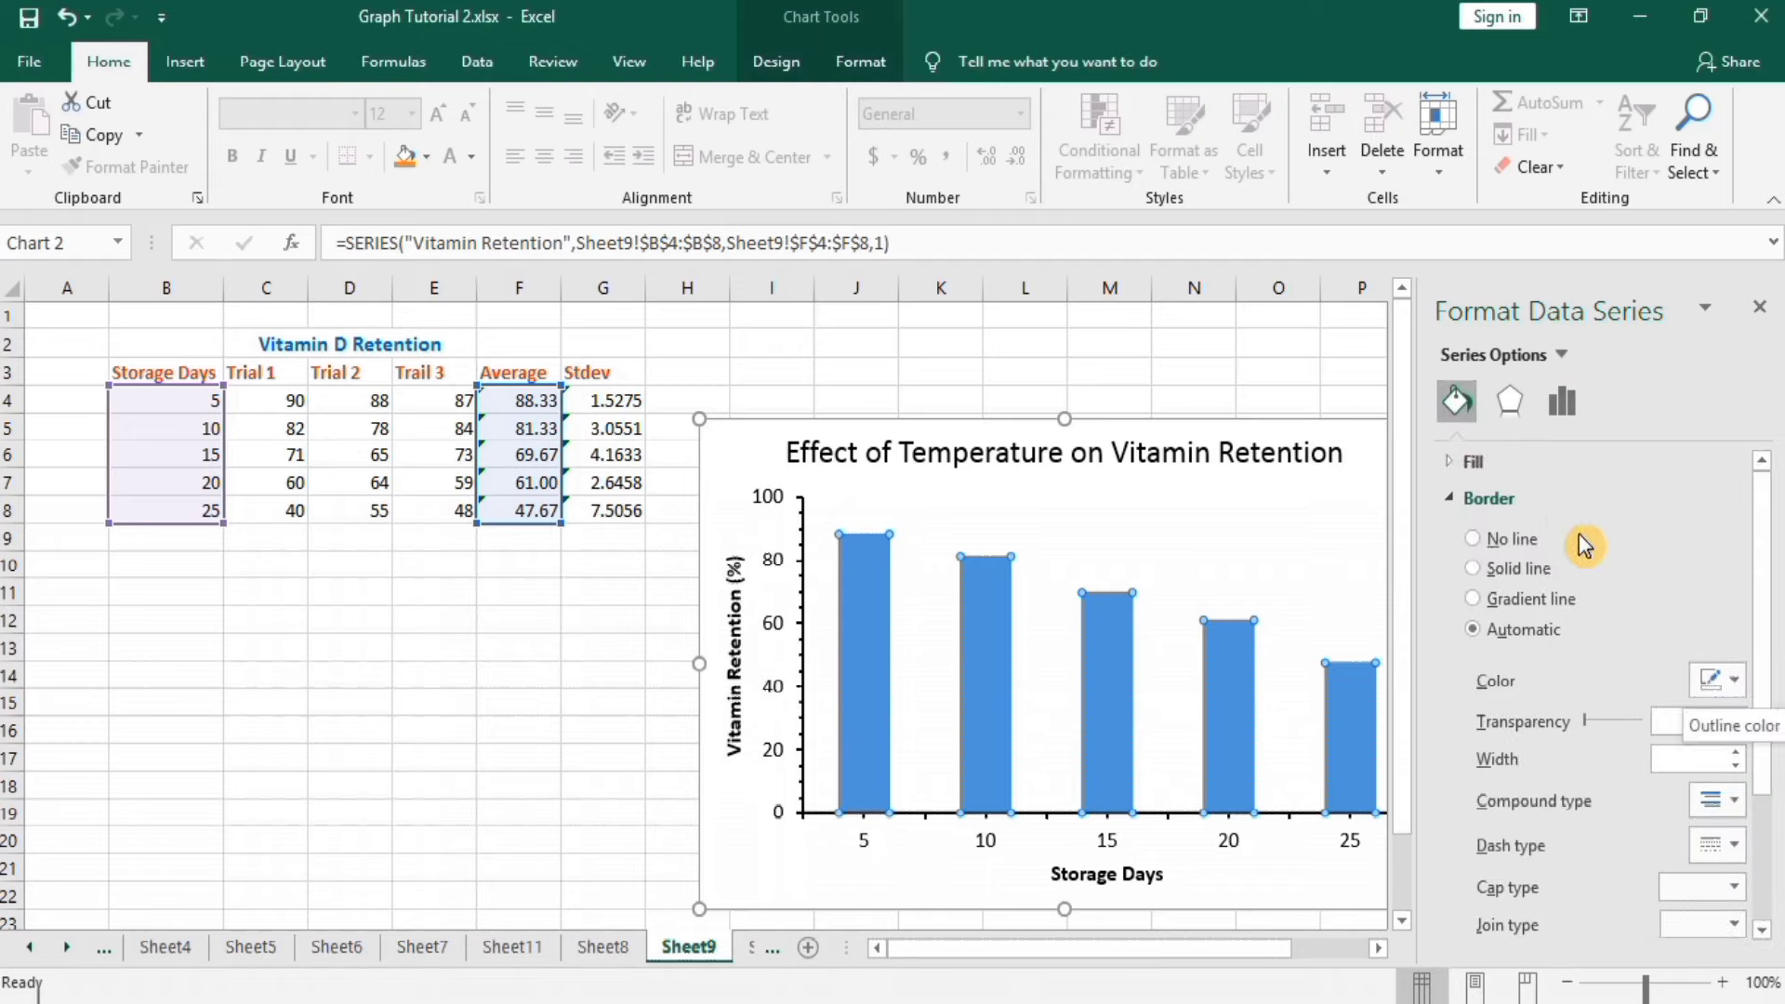
left_click(1495, 460)
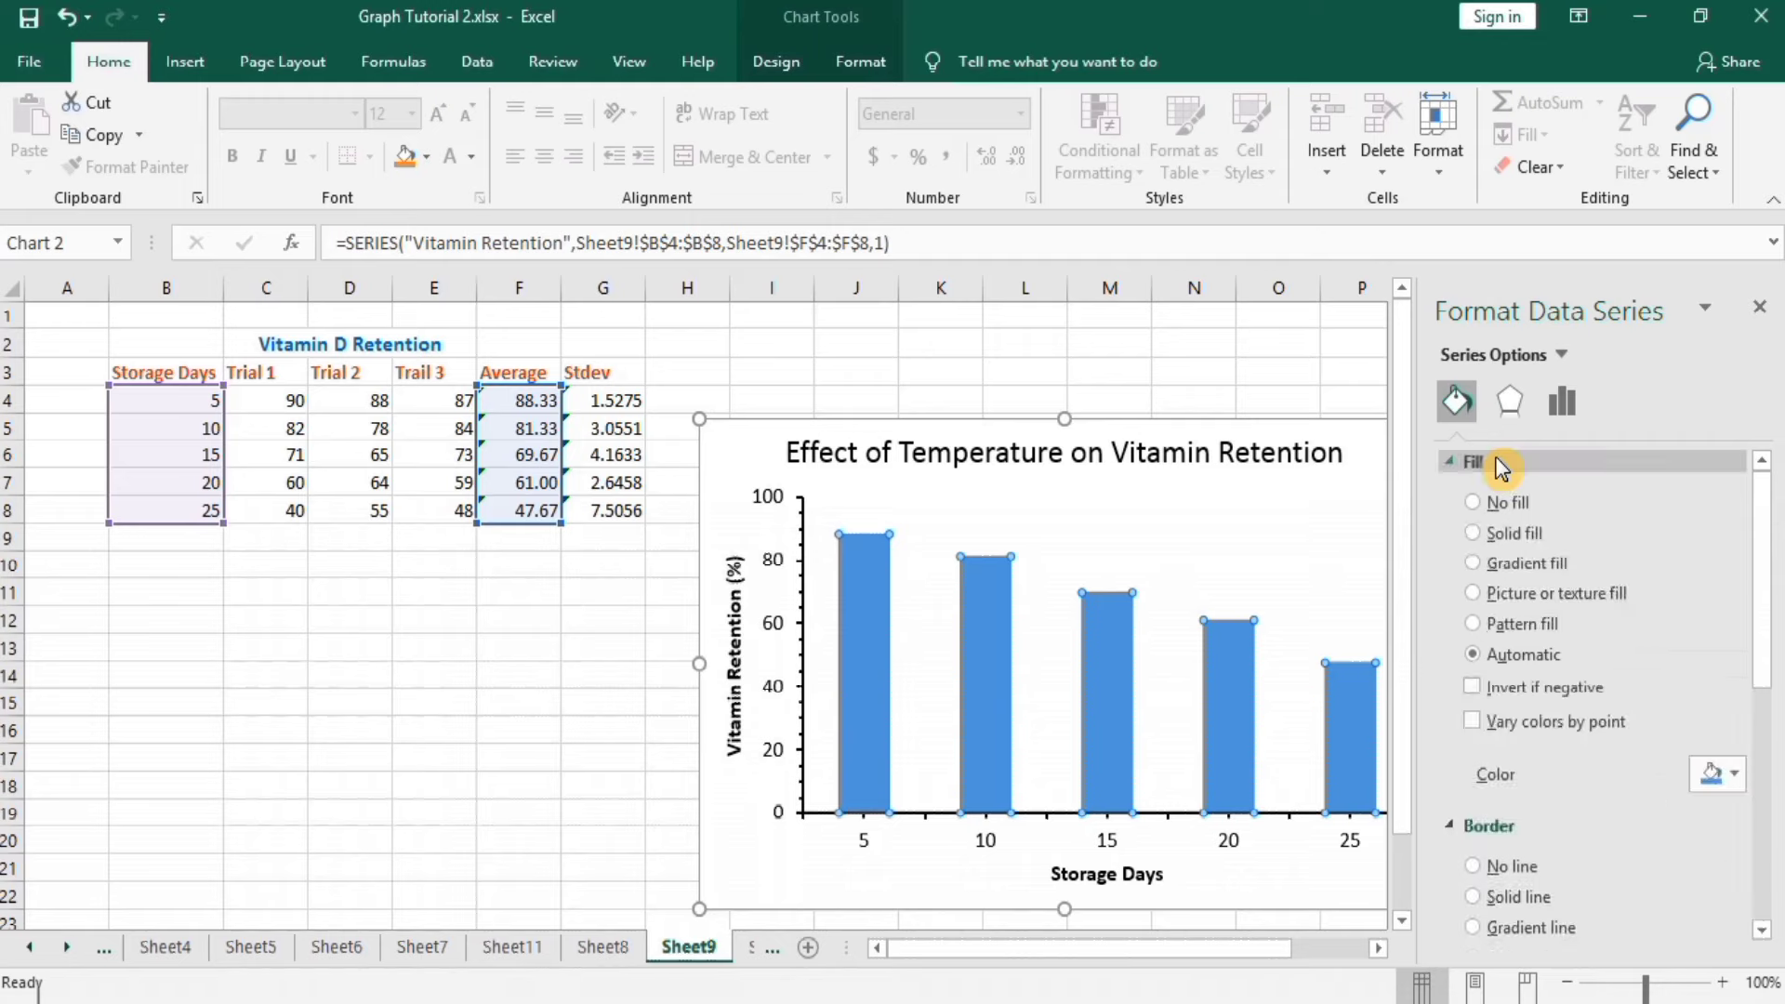
left_click(1472, 534)
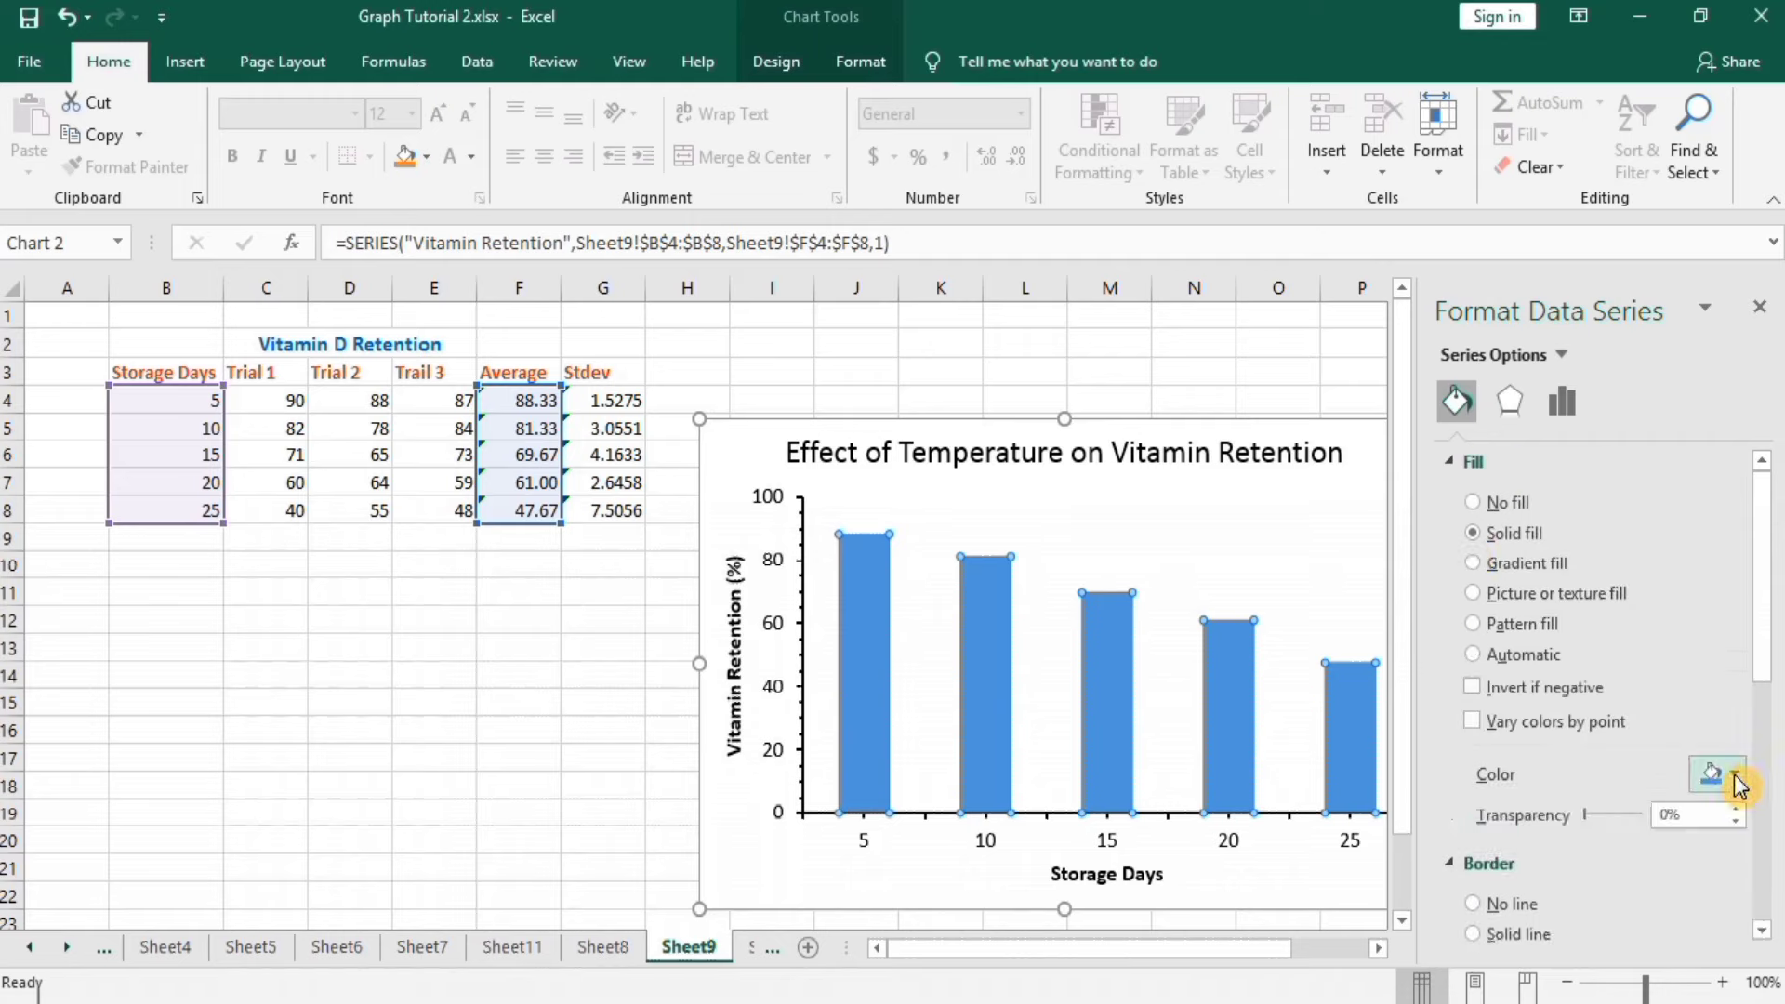
left_click(1737, 780)
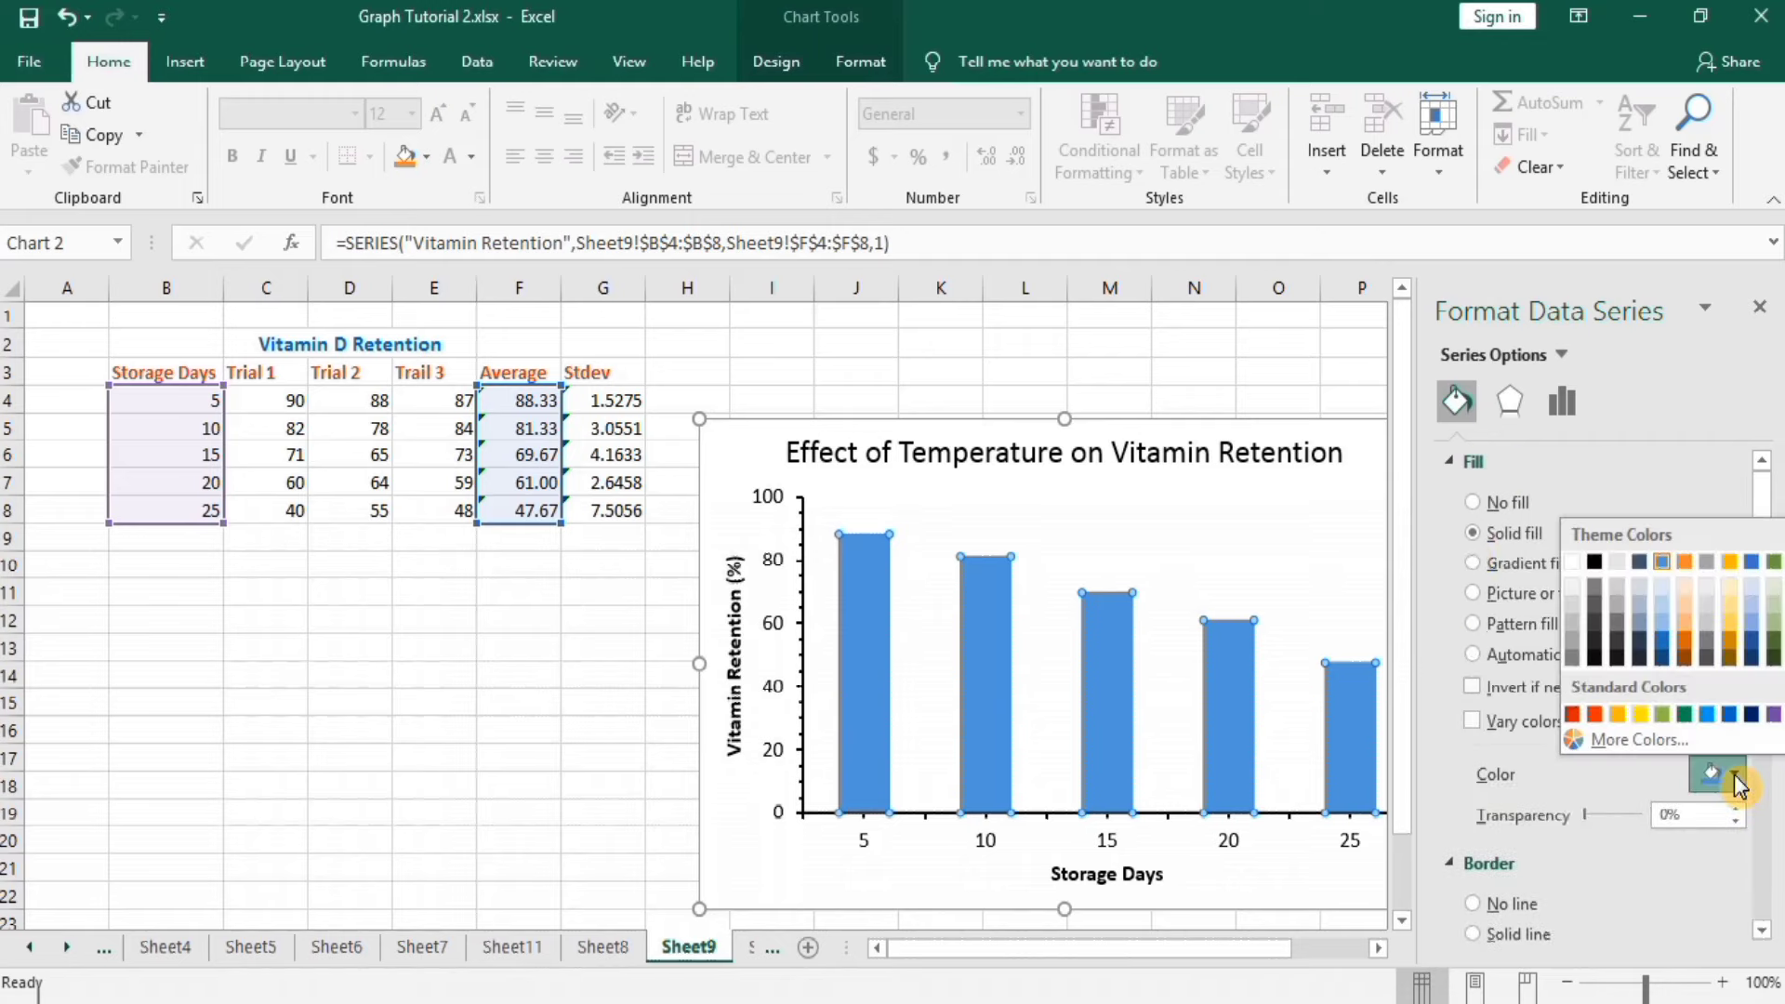
left_click(1576, 717)
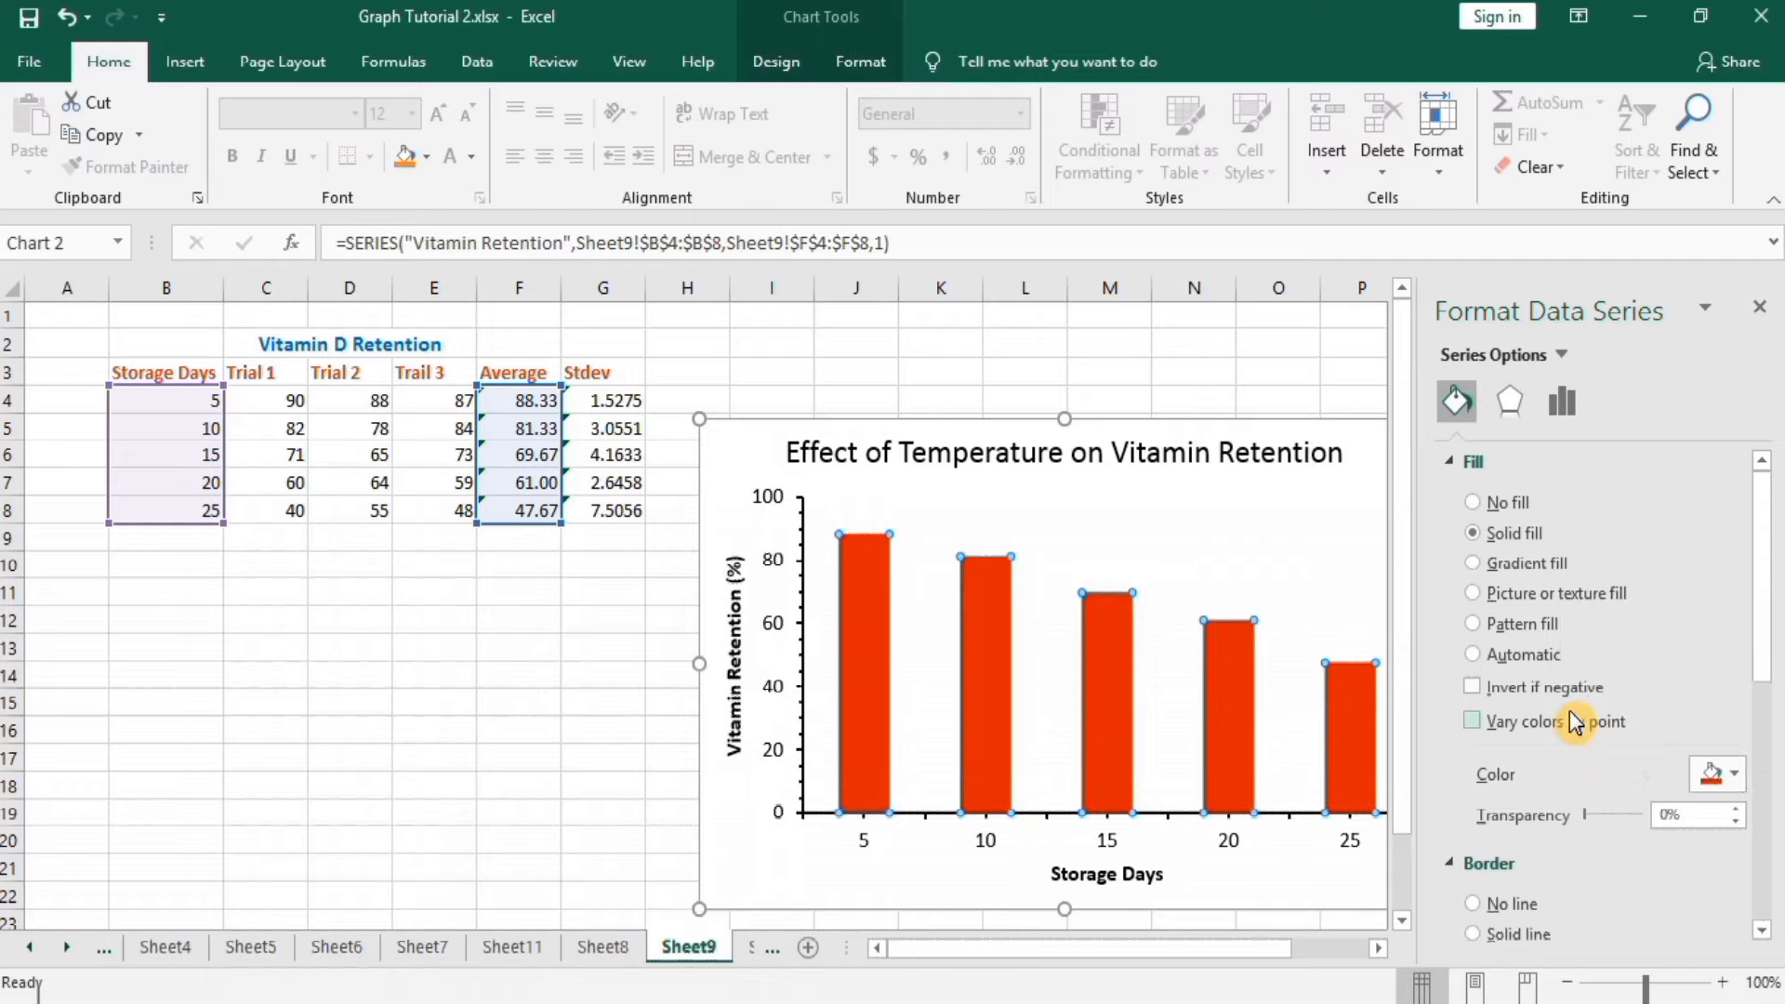
left_click_drag(1766, 604, 1766, 701)
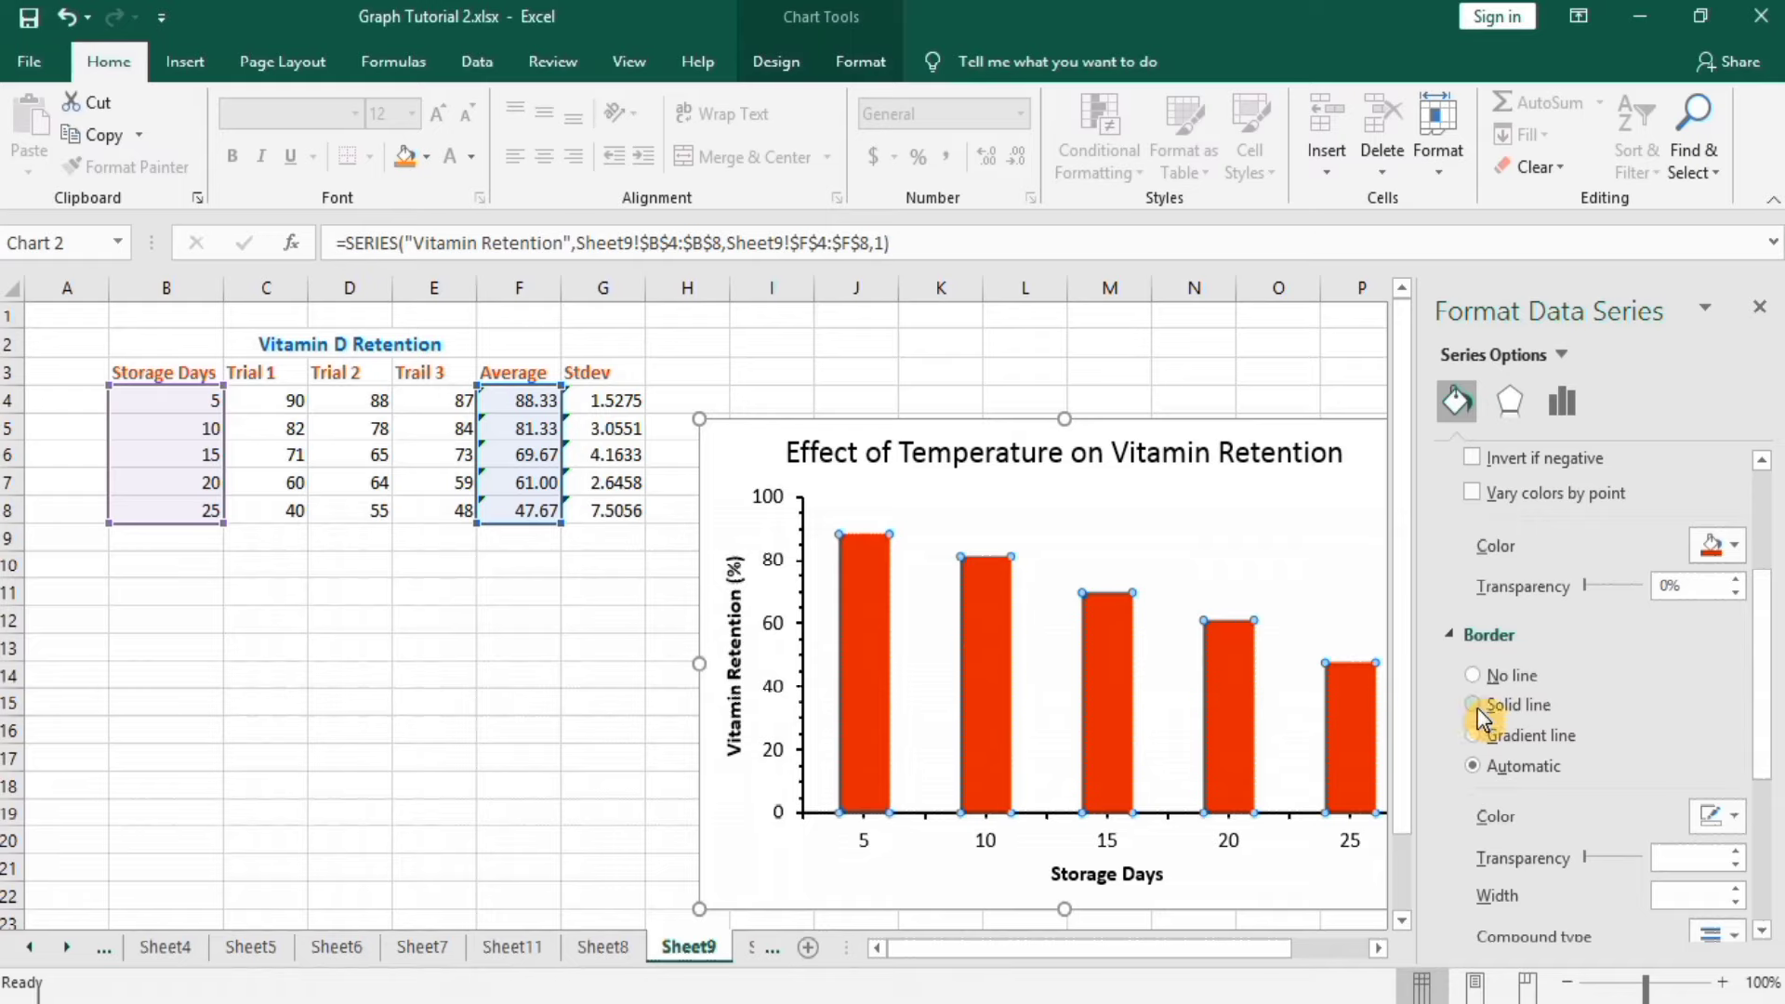
left_click(1475, 705)
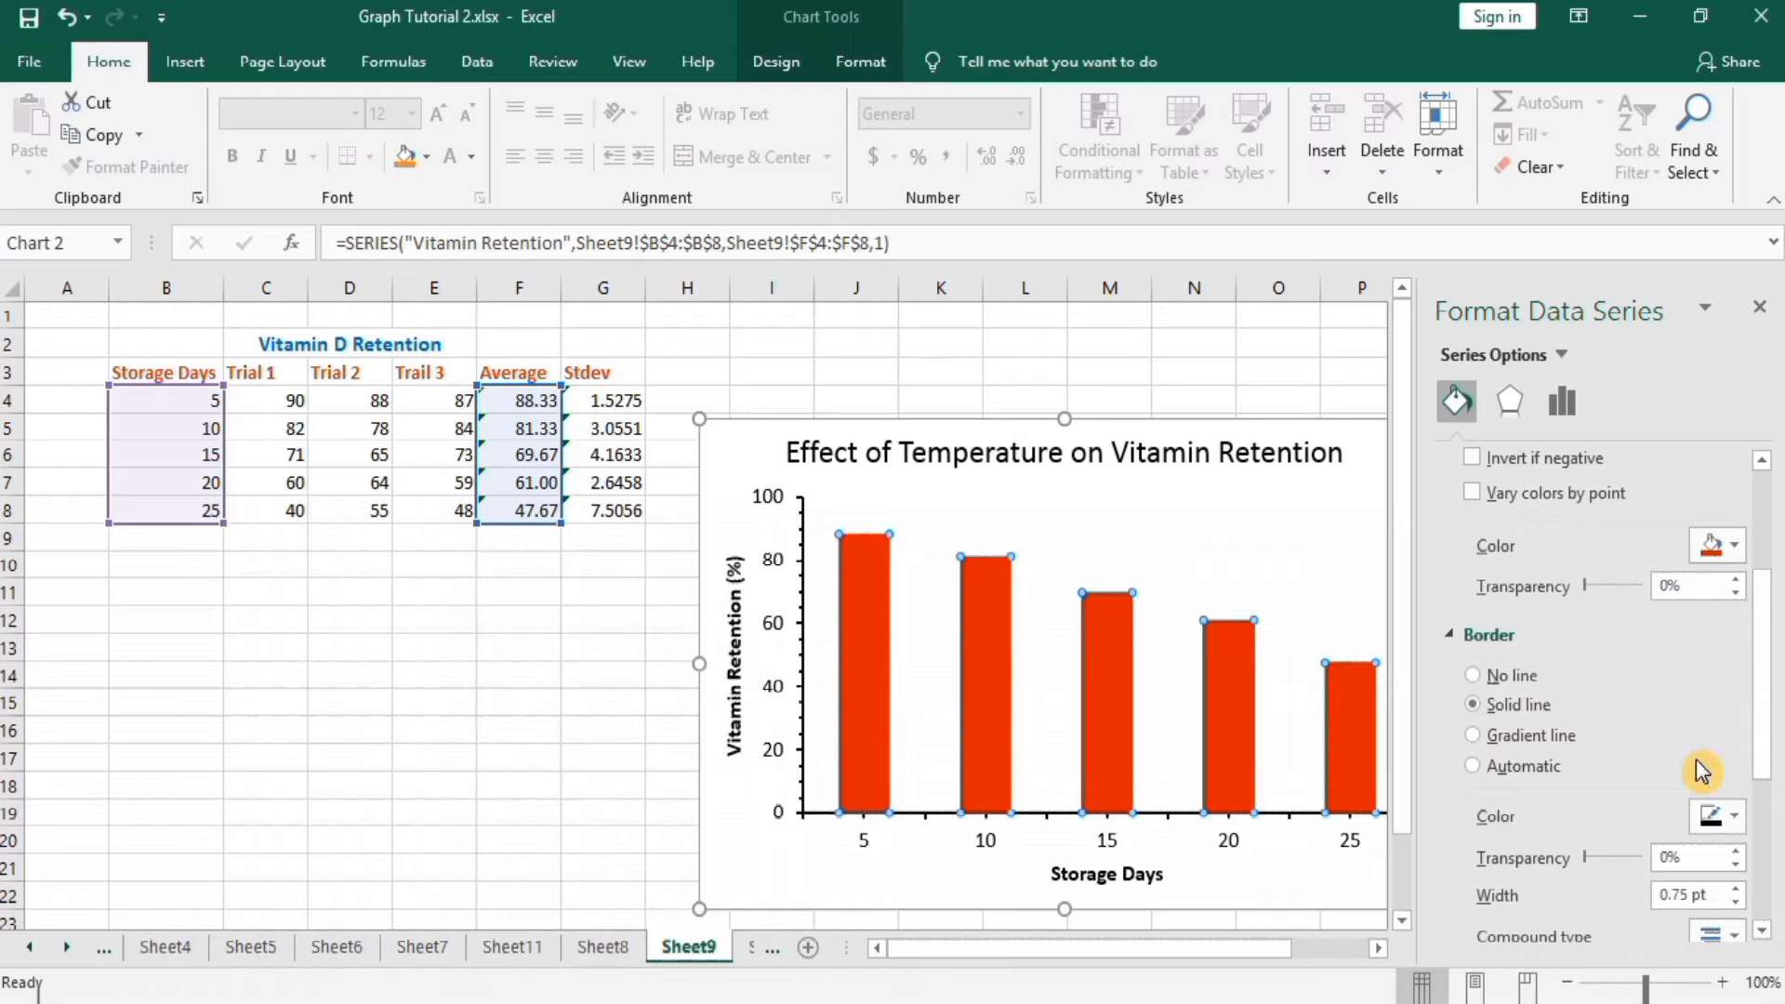
left_click(1736, 889)
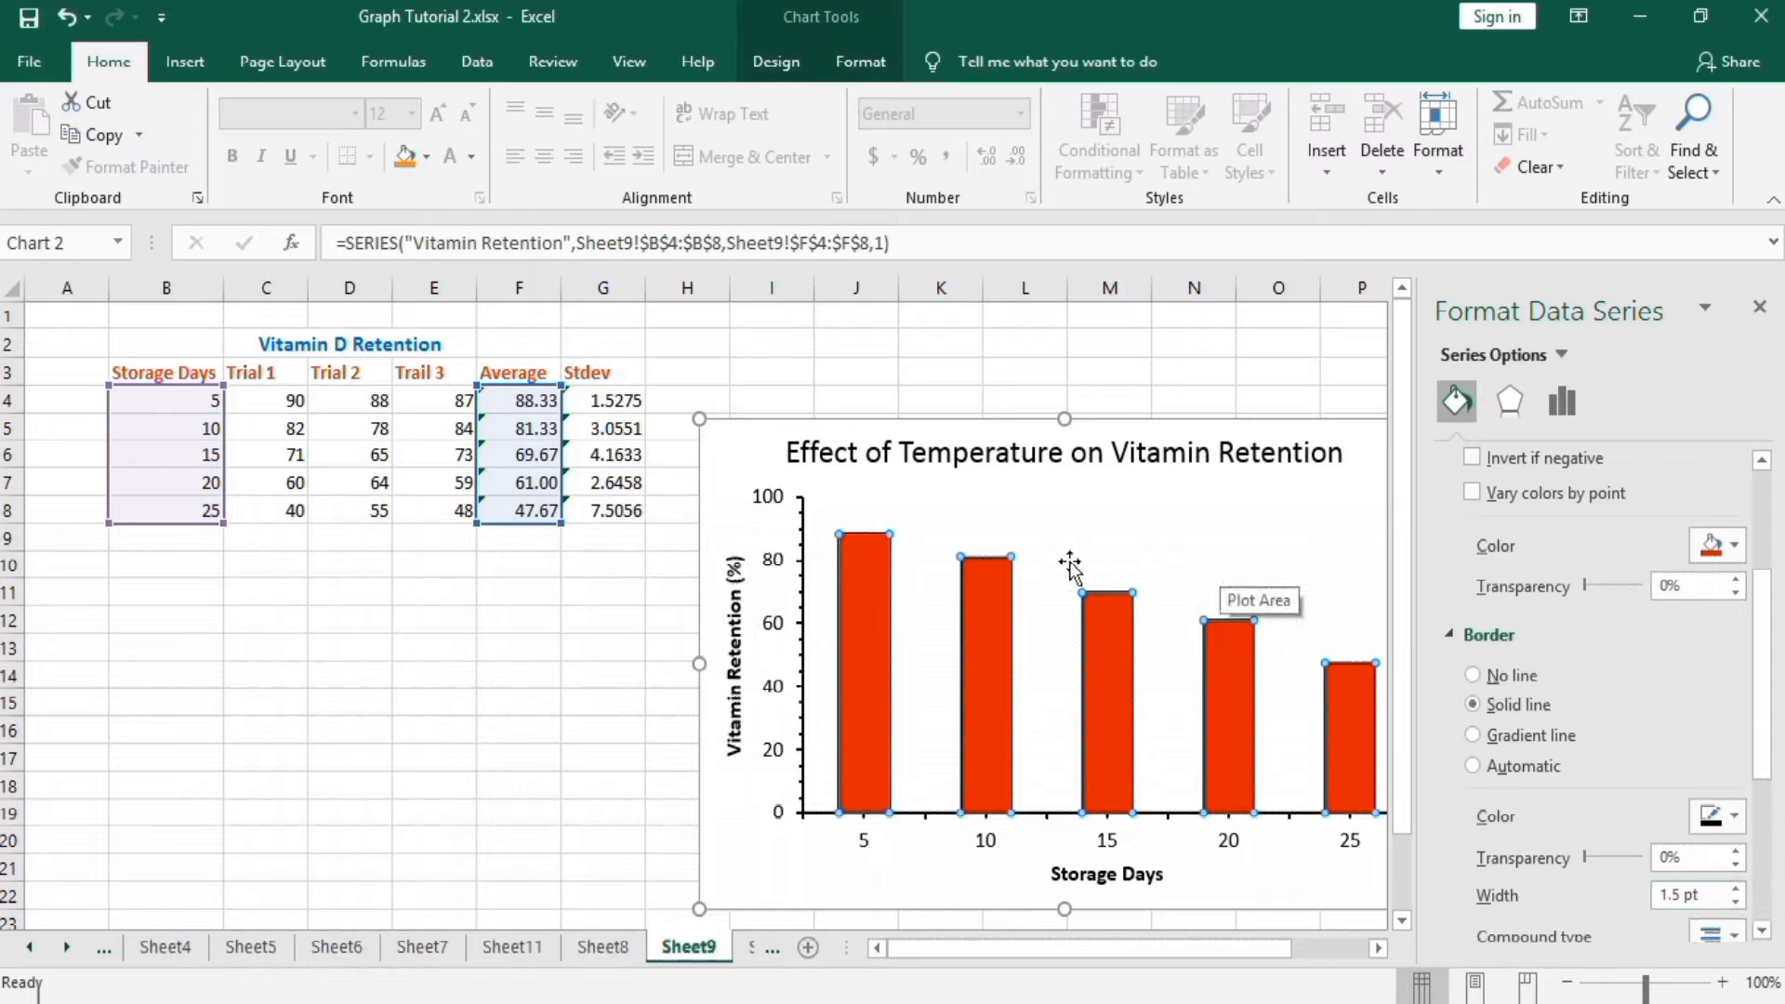
Step: Add error bars to the columns via Add Chart Element > Error Bars > More Error Bars Options
left_click(558, 721)
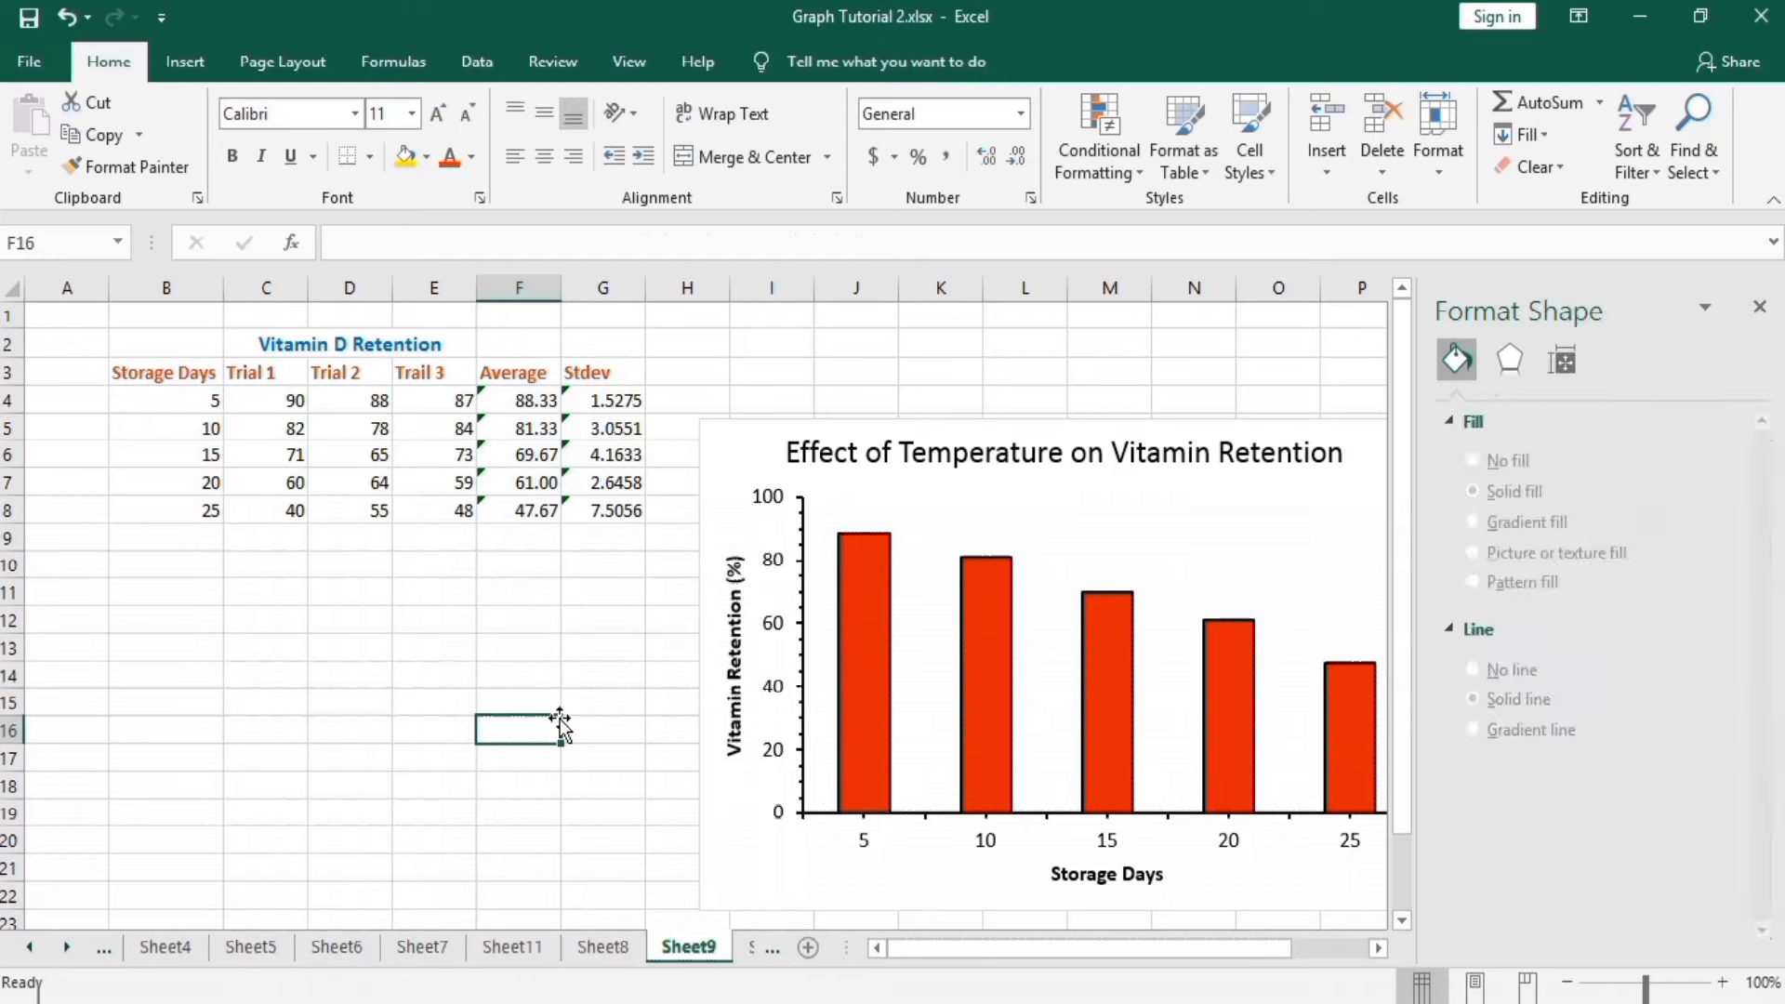
left_click(737, 449)
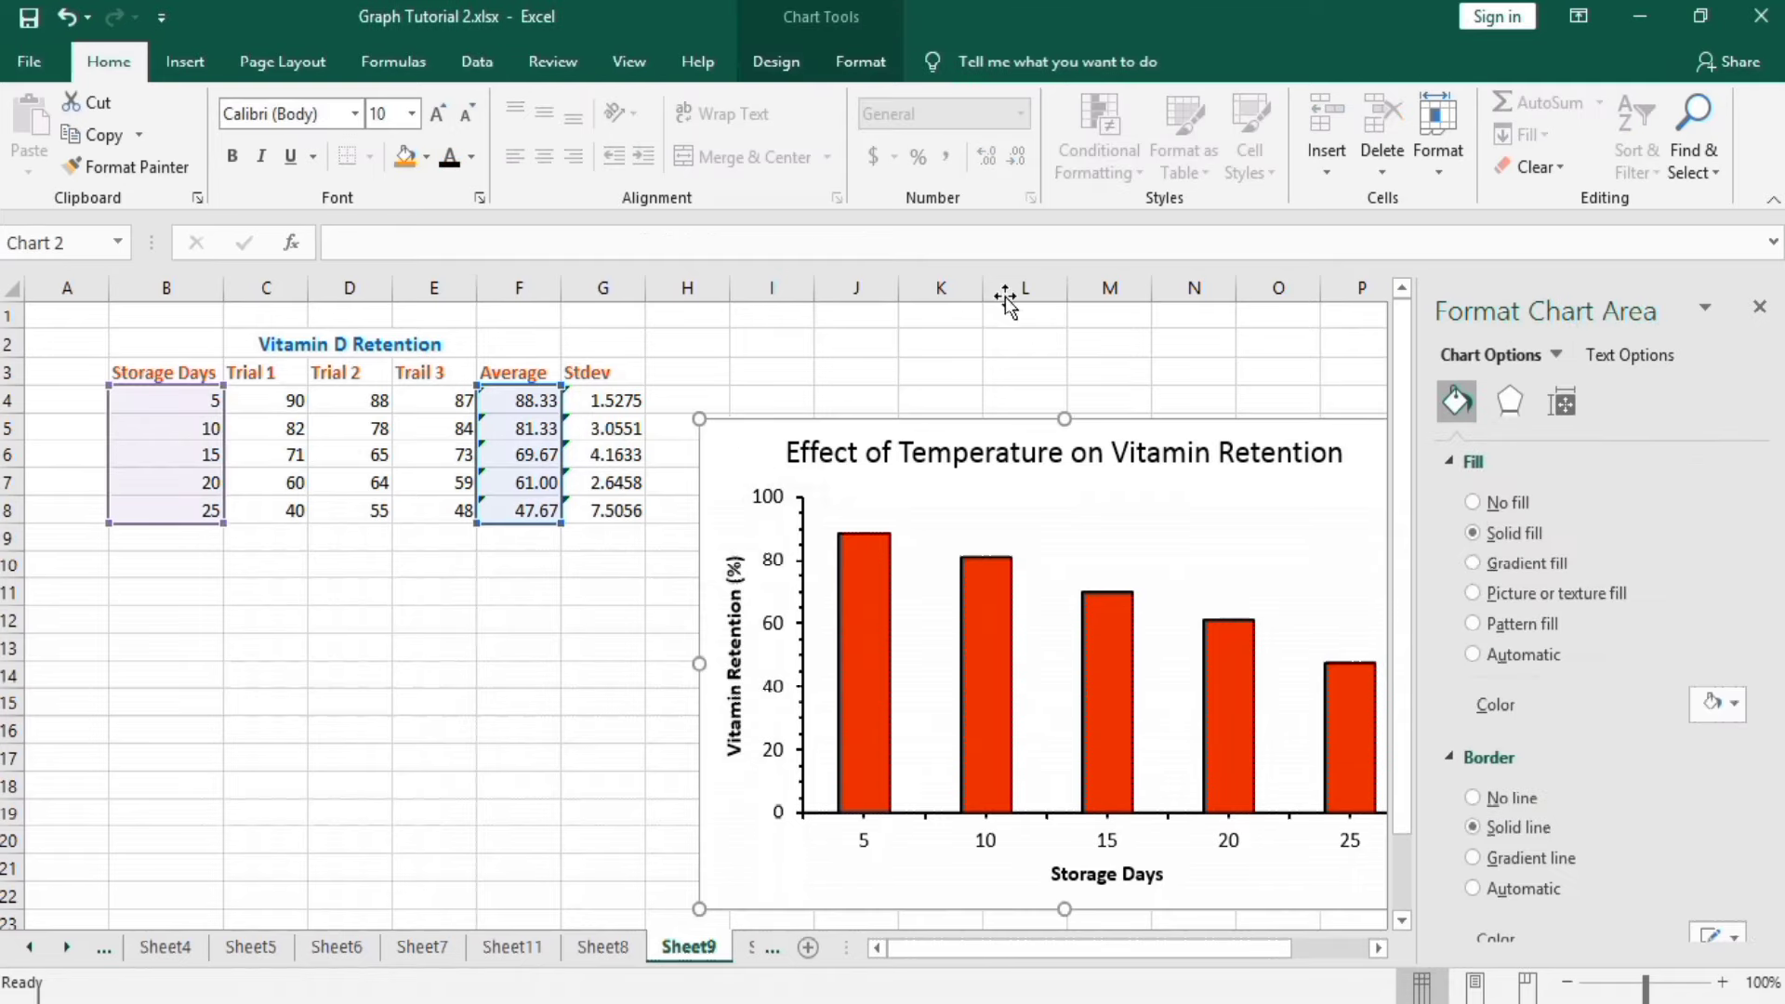
left_click(1762, 311)
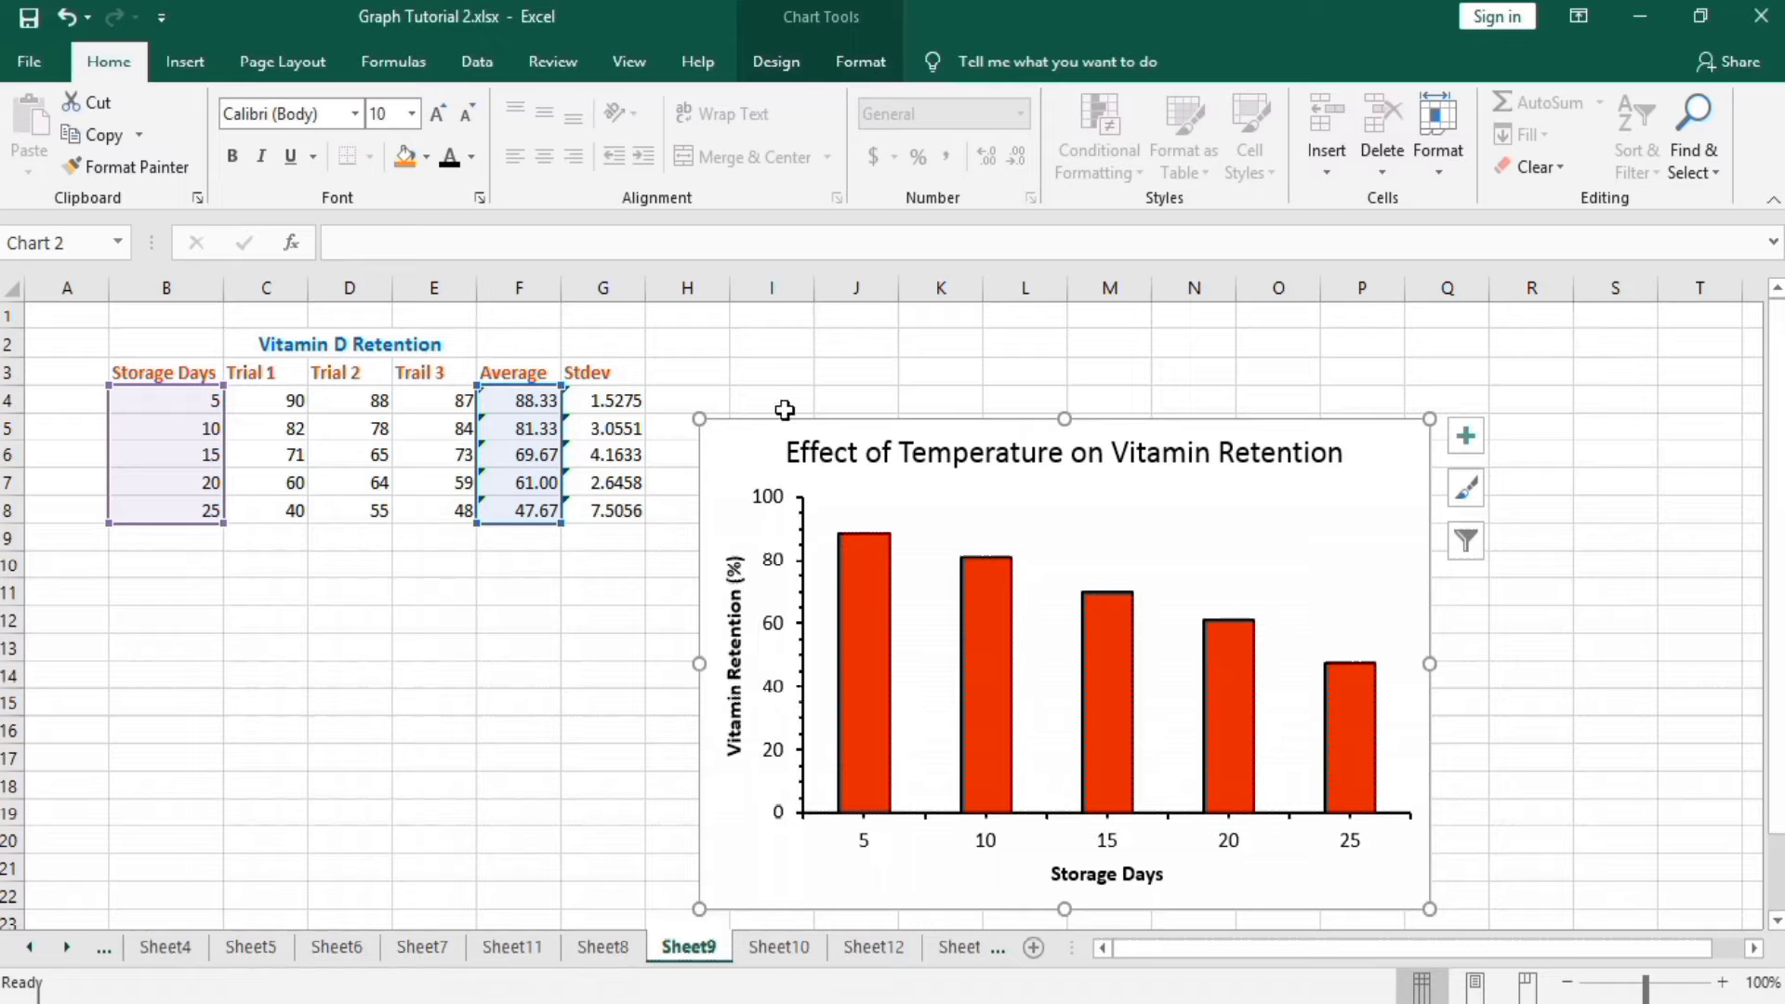
left_click(816, 19)
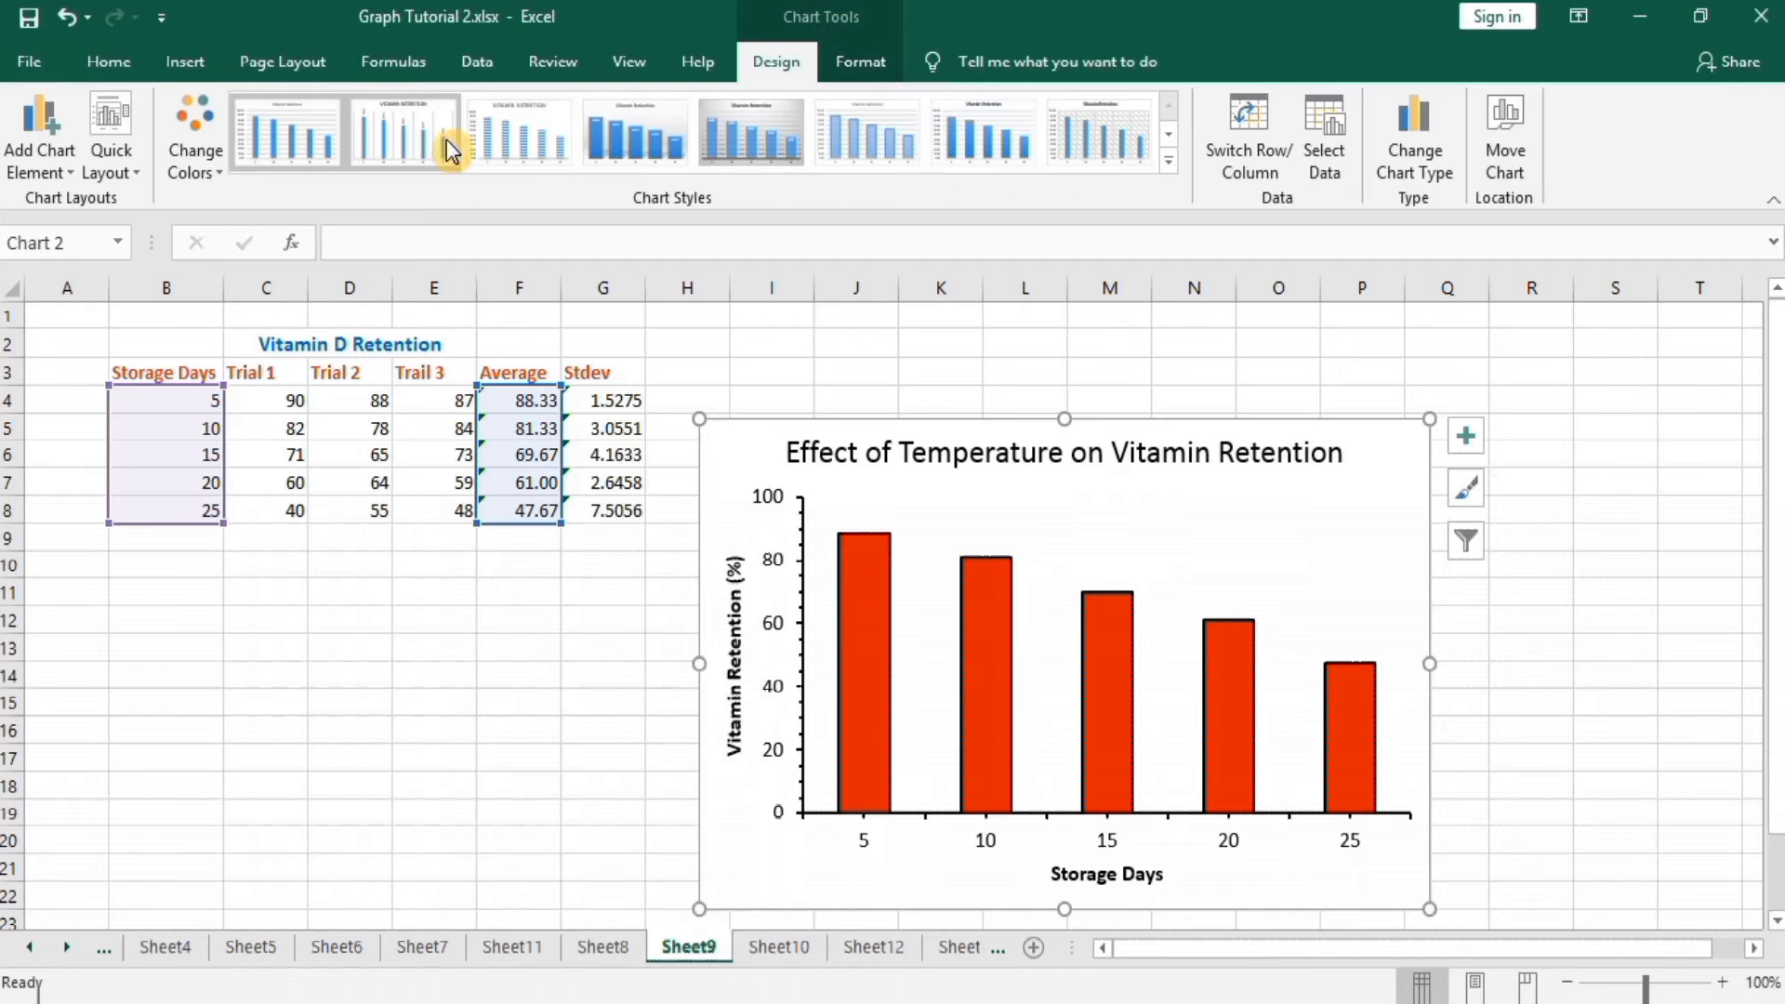
left_click(72, 183)
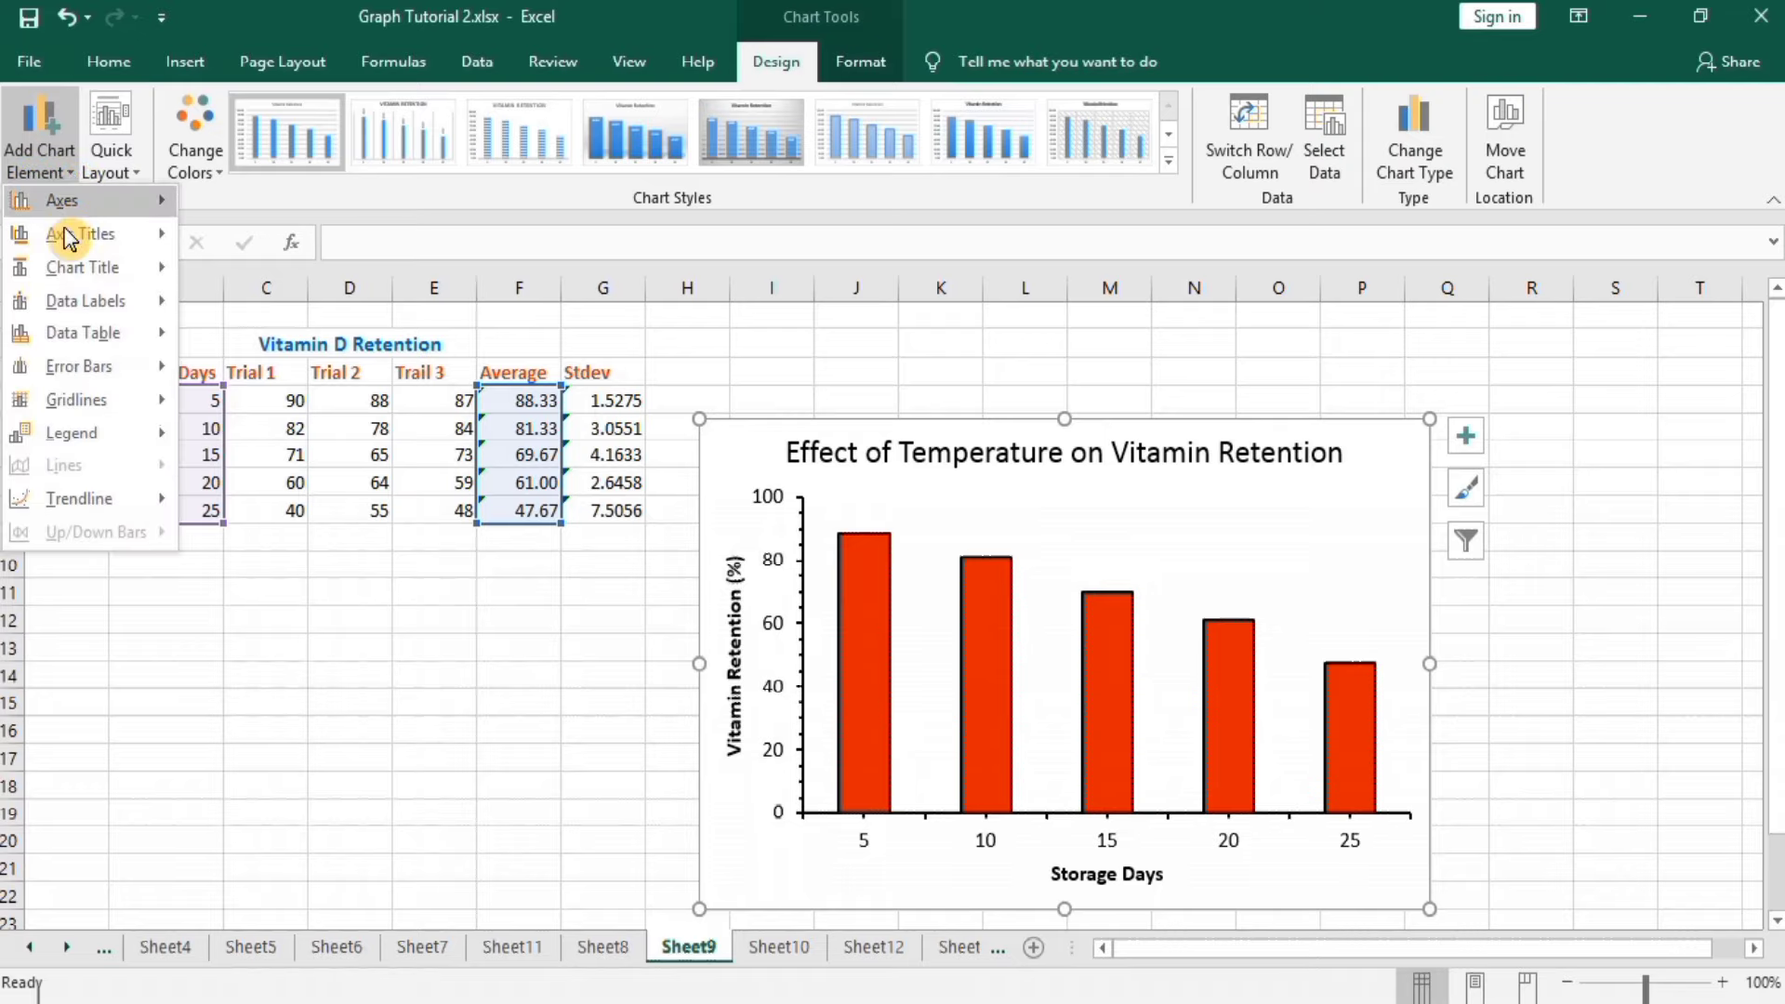
mouse_move(79, 366)
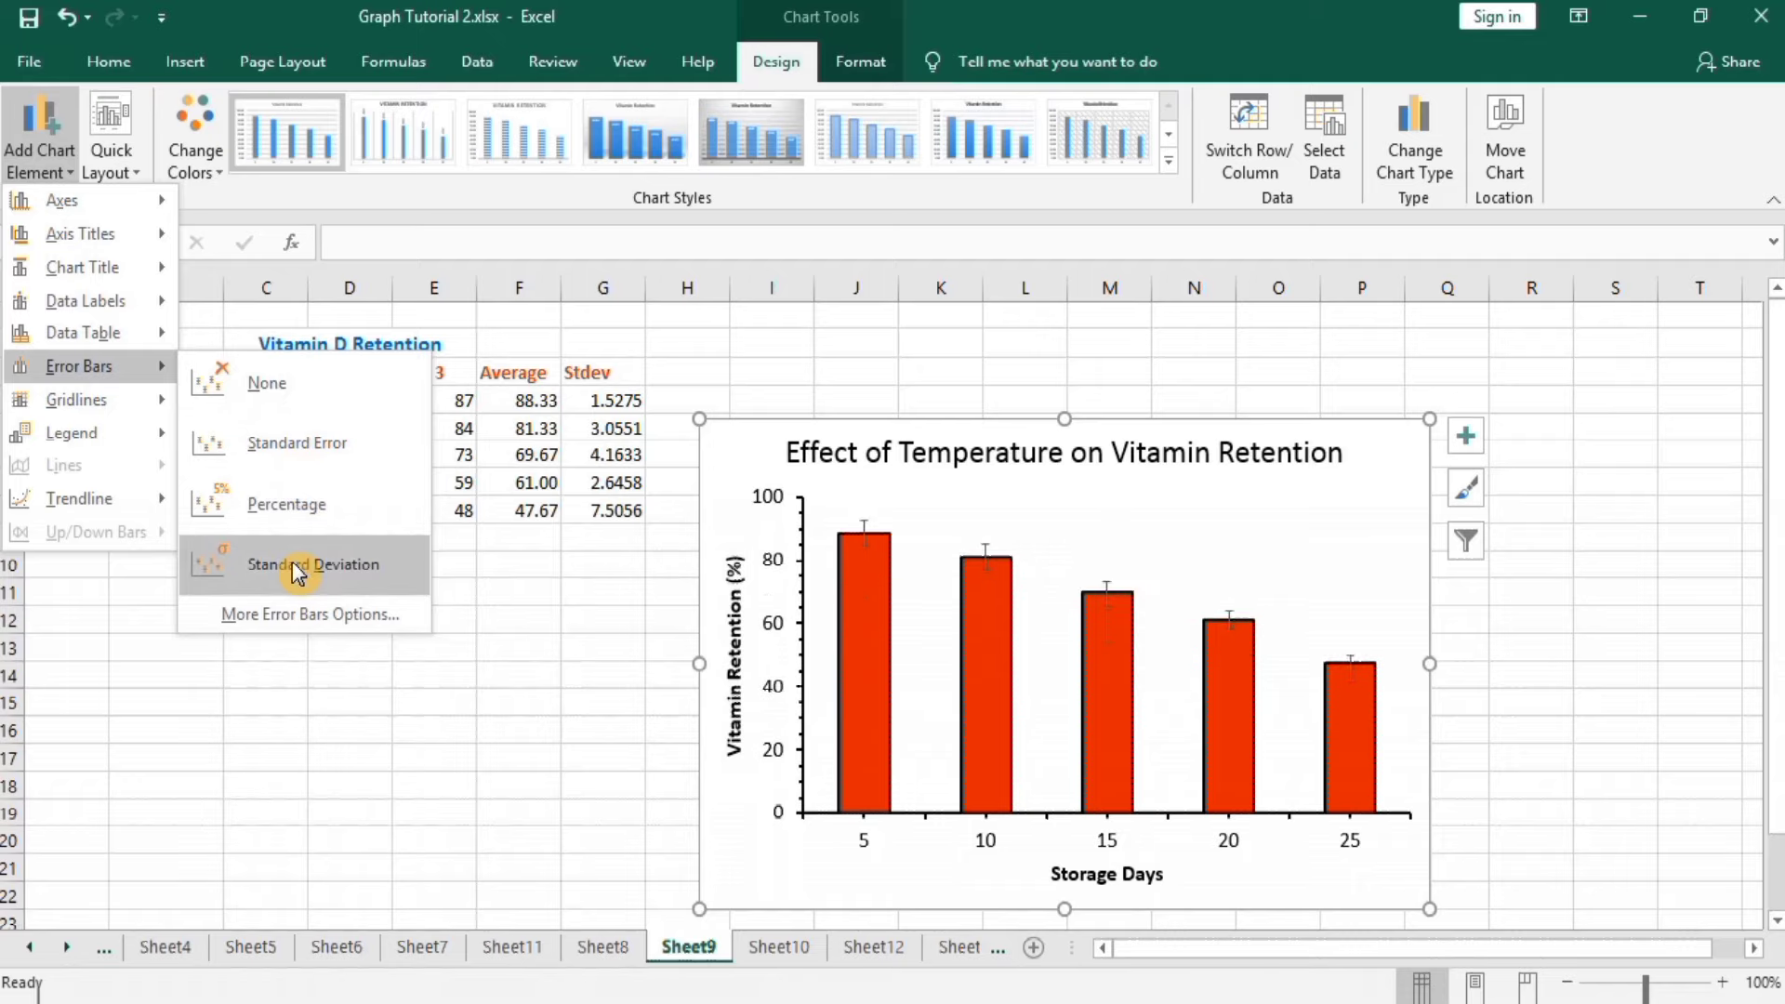
left_click(308, 616)
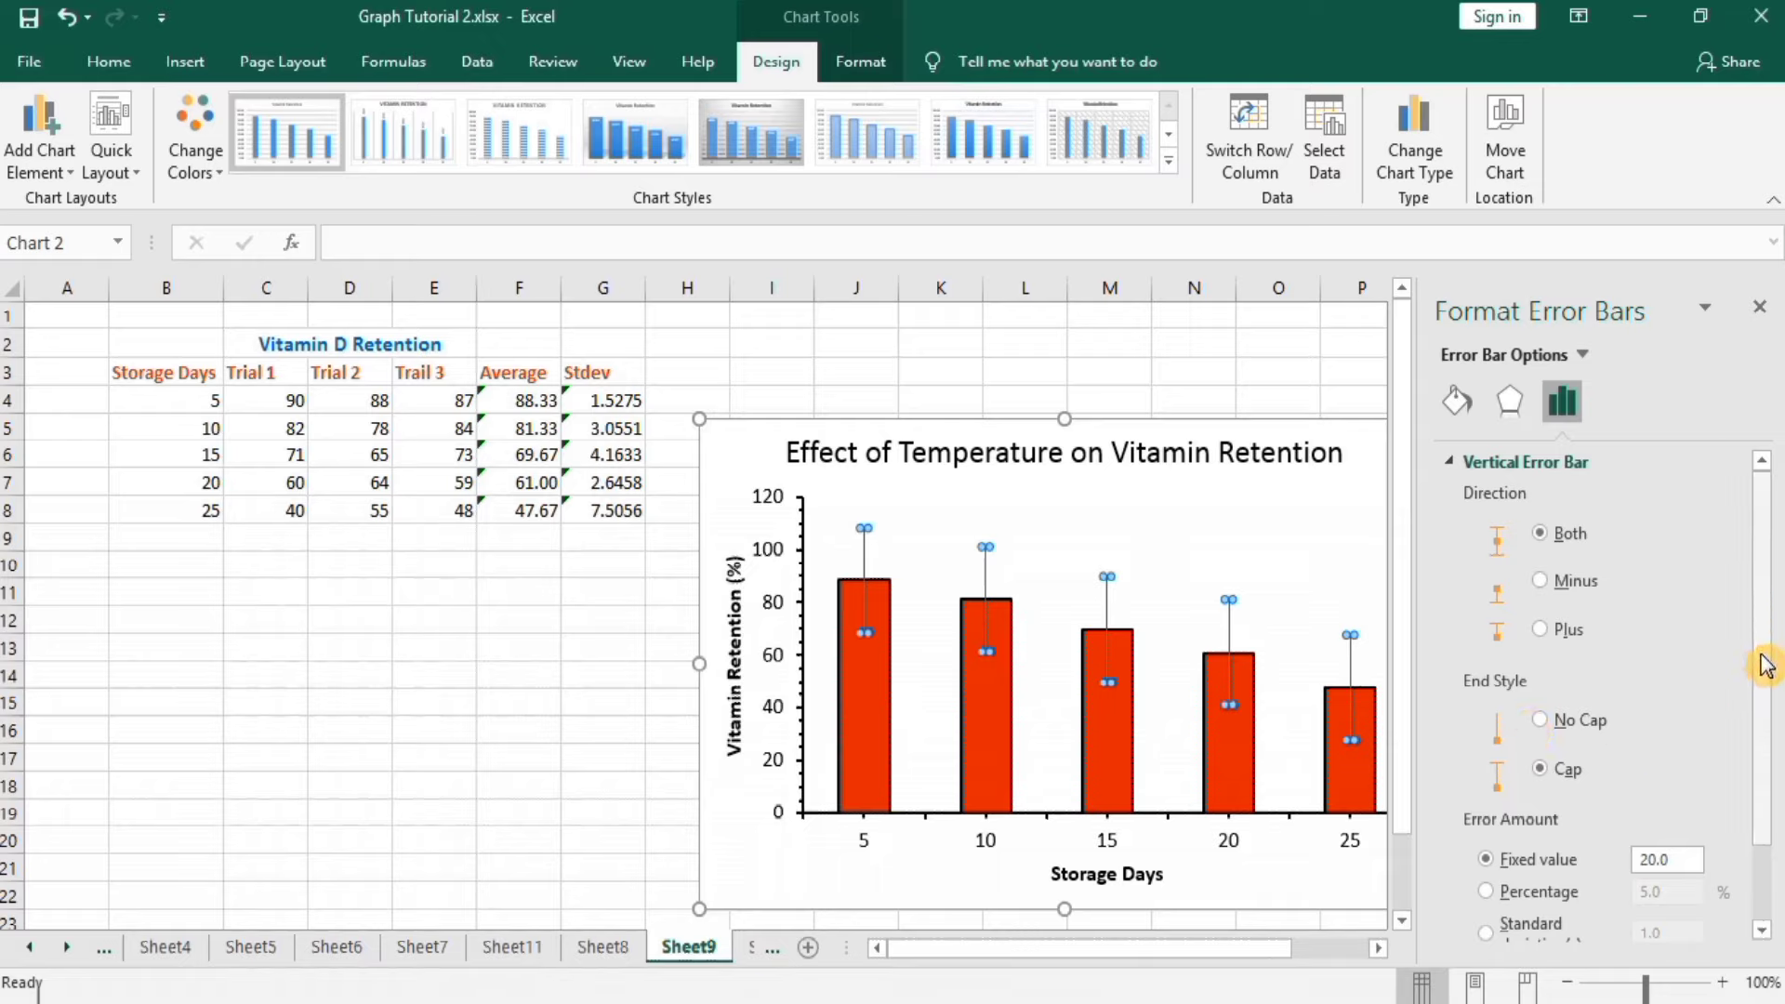
Step: Set Custom error amounts using G4:G8 Stdev values for both positive and negative errors
left_click(1764, 937)
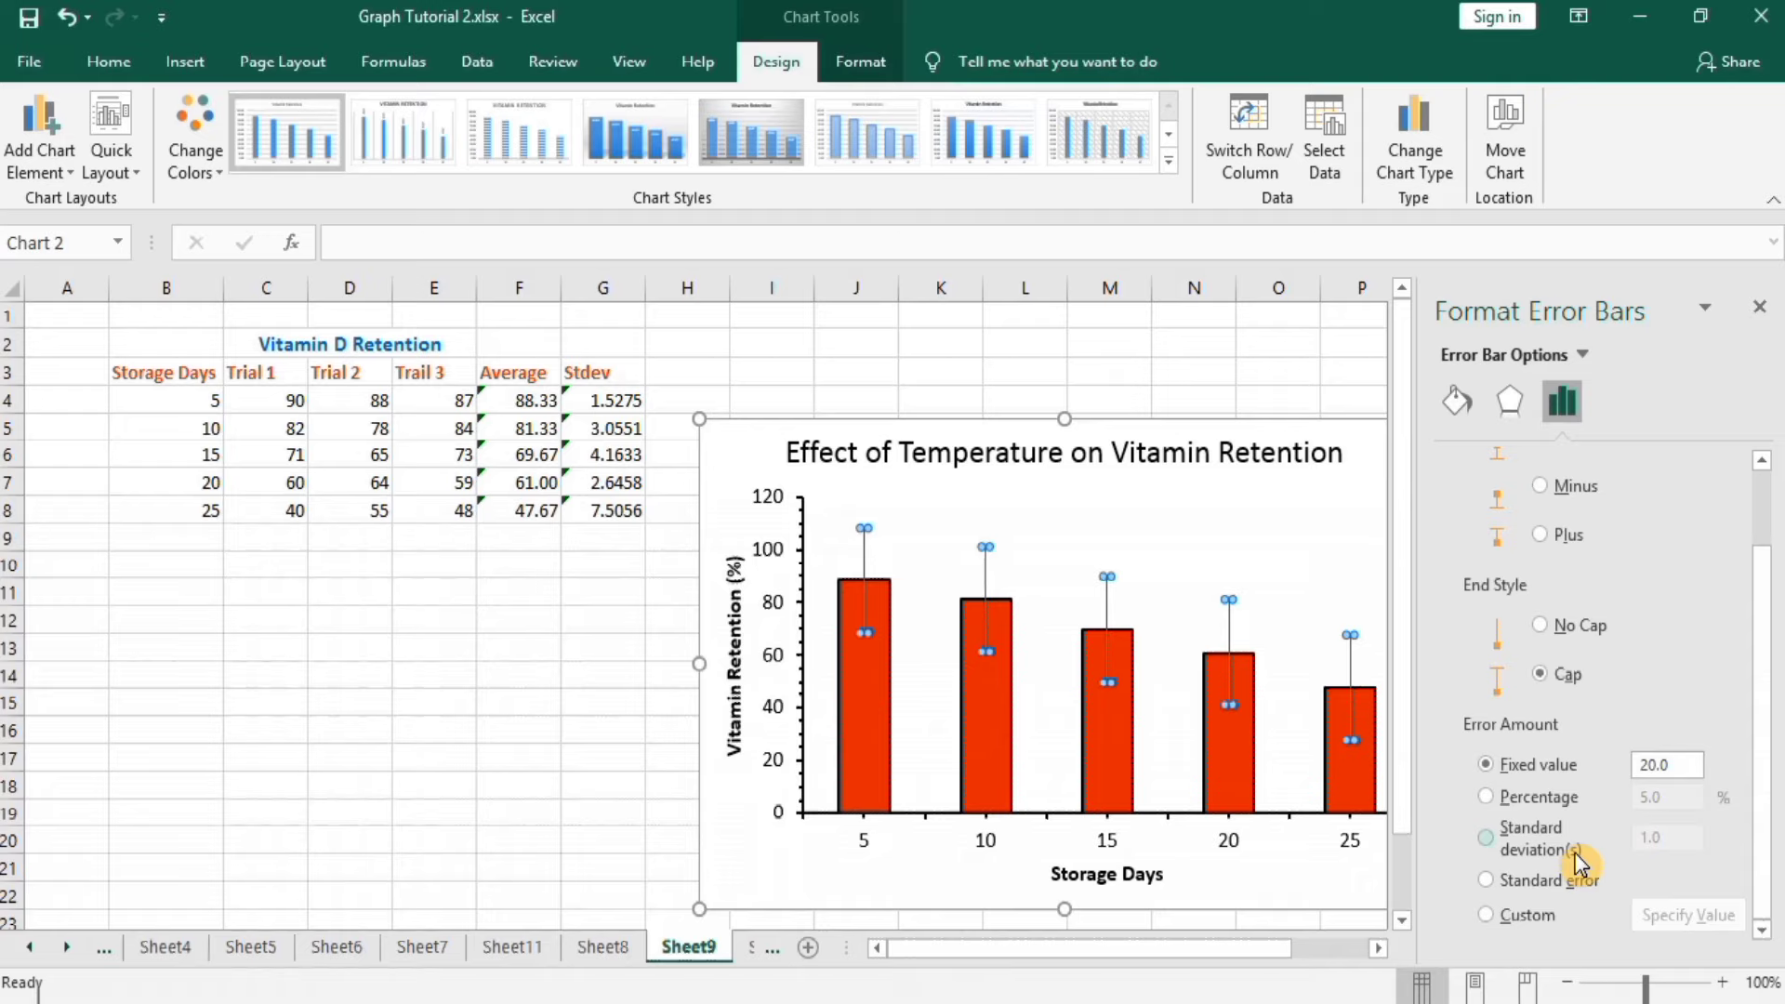
left_click(1487, 917)
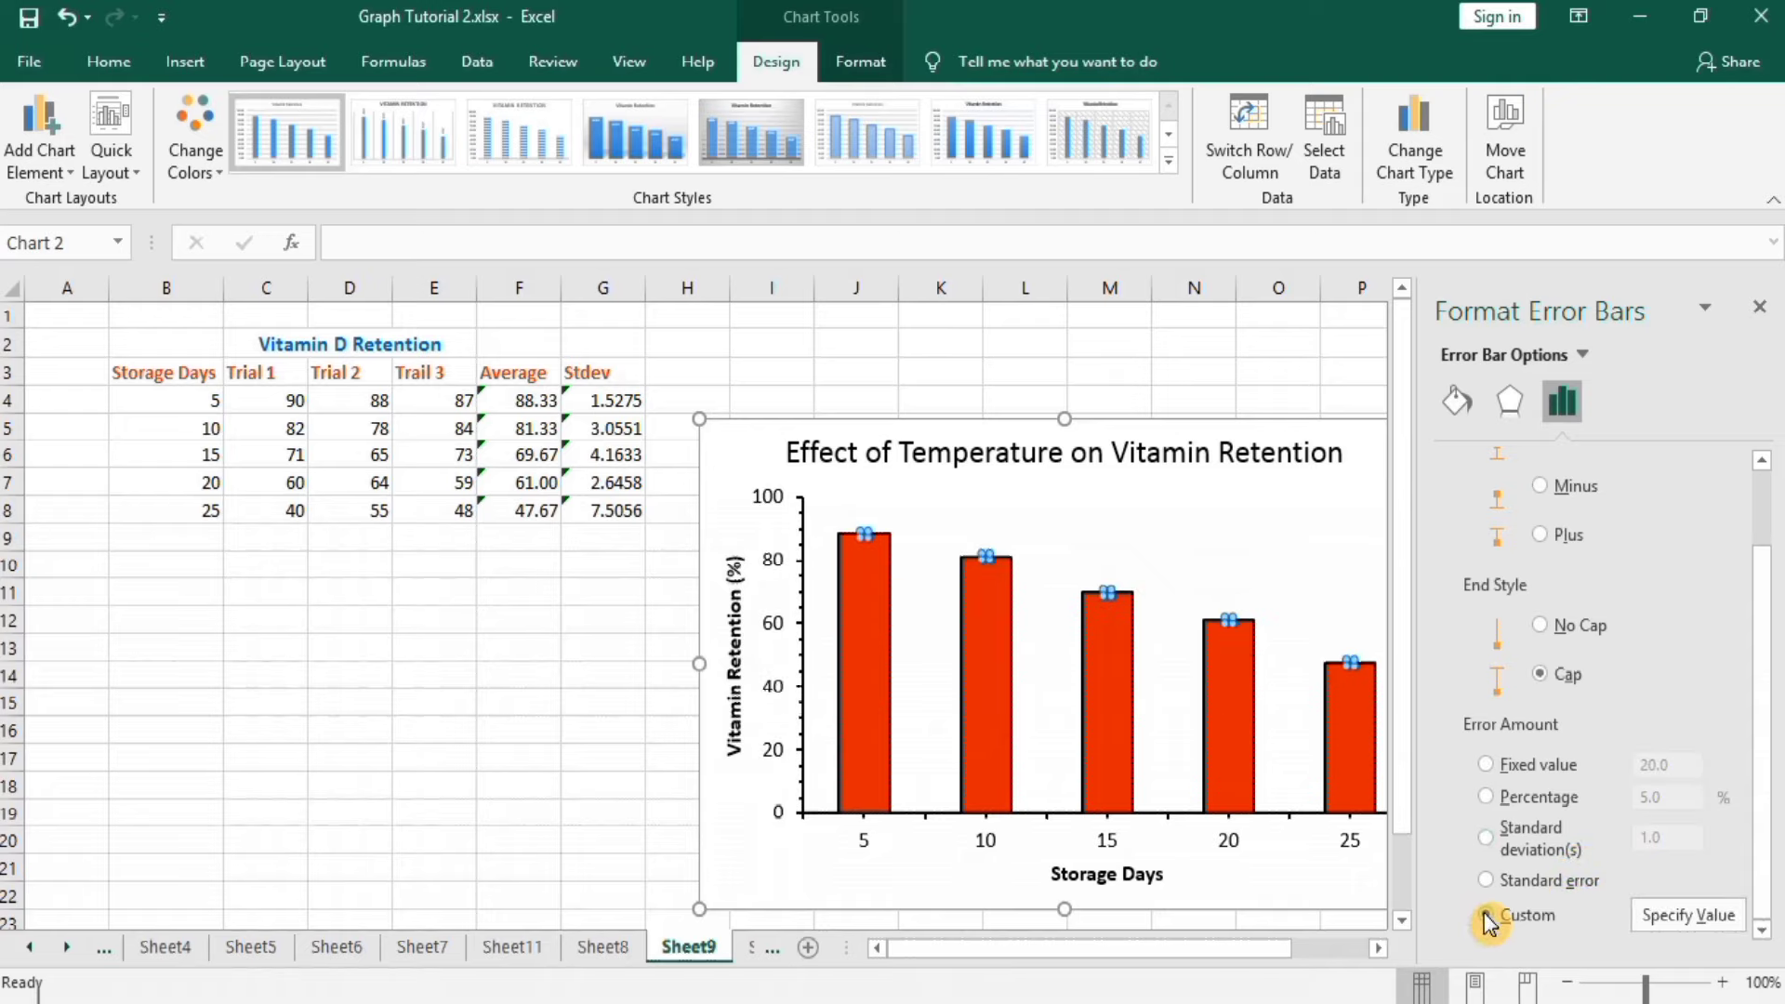
left_click(1672, 910)
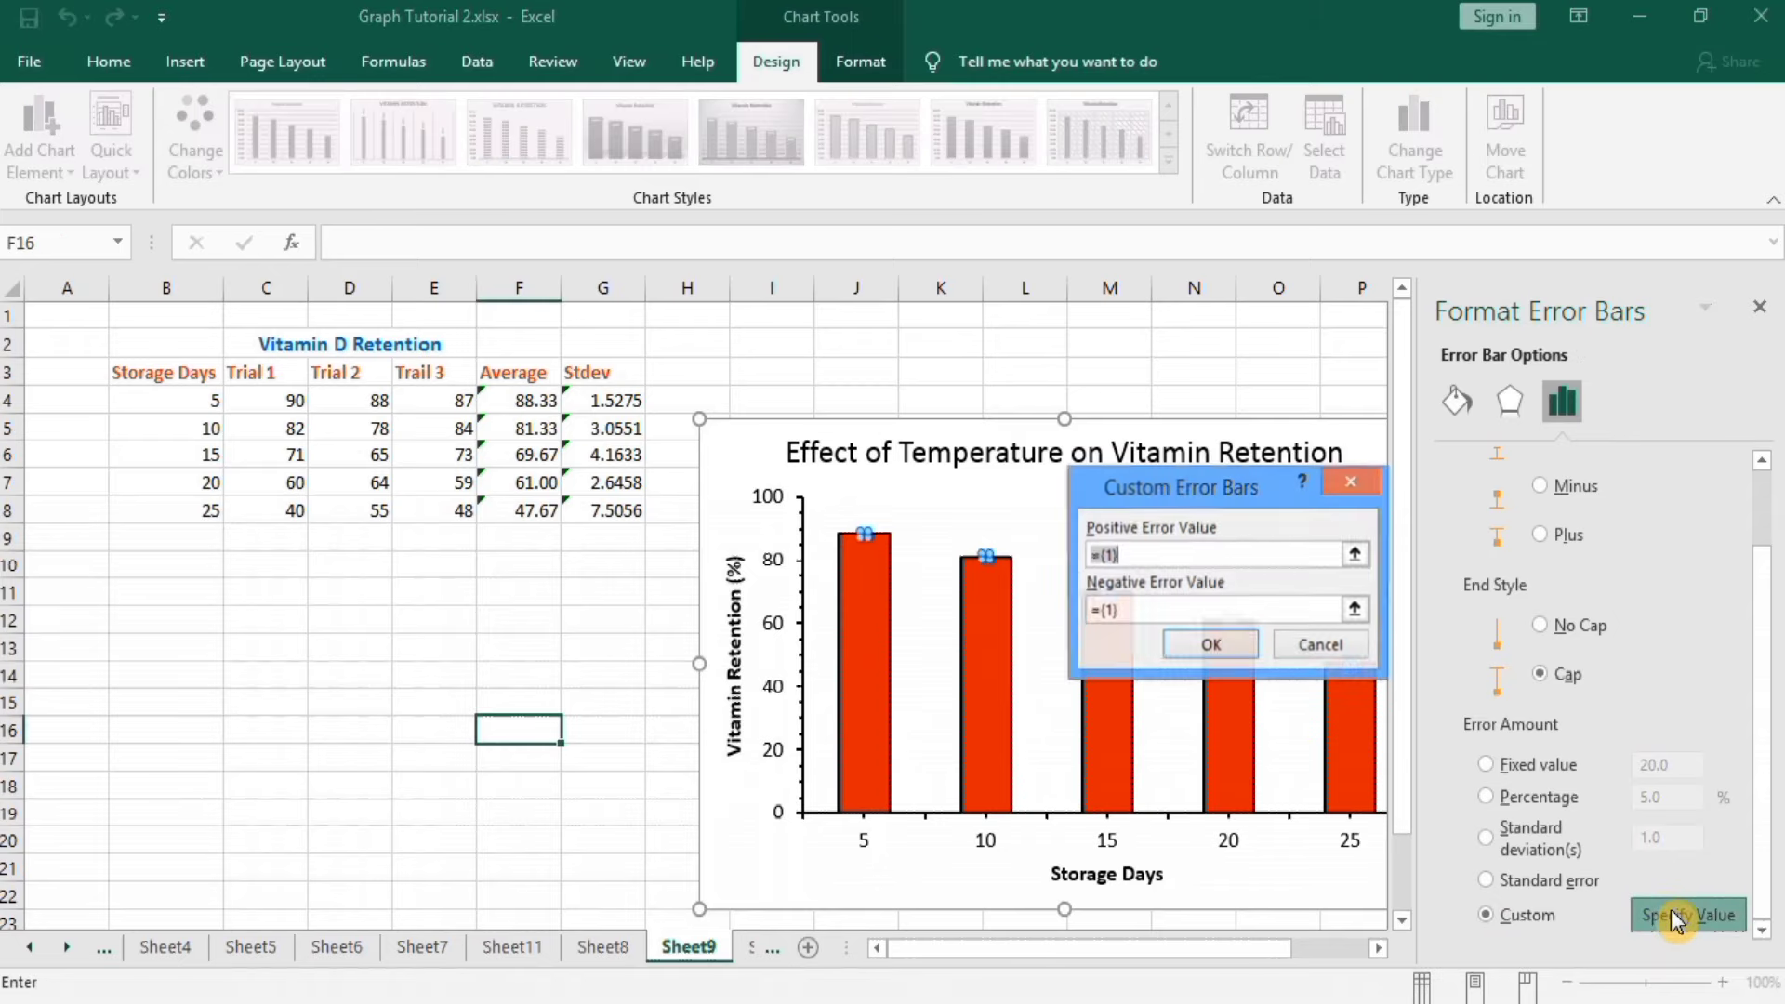
left_click(1153, 556)
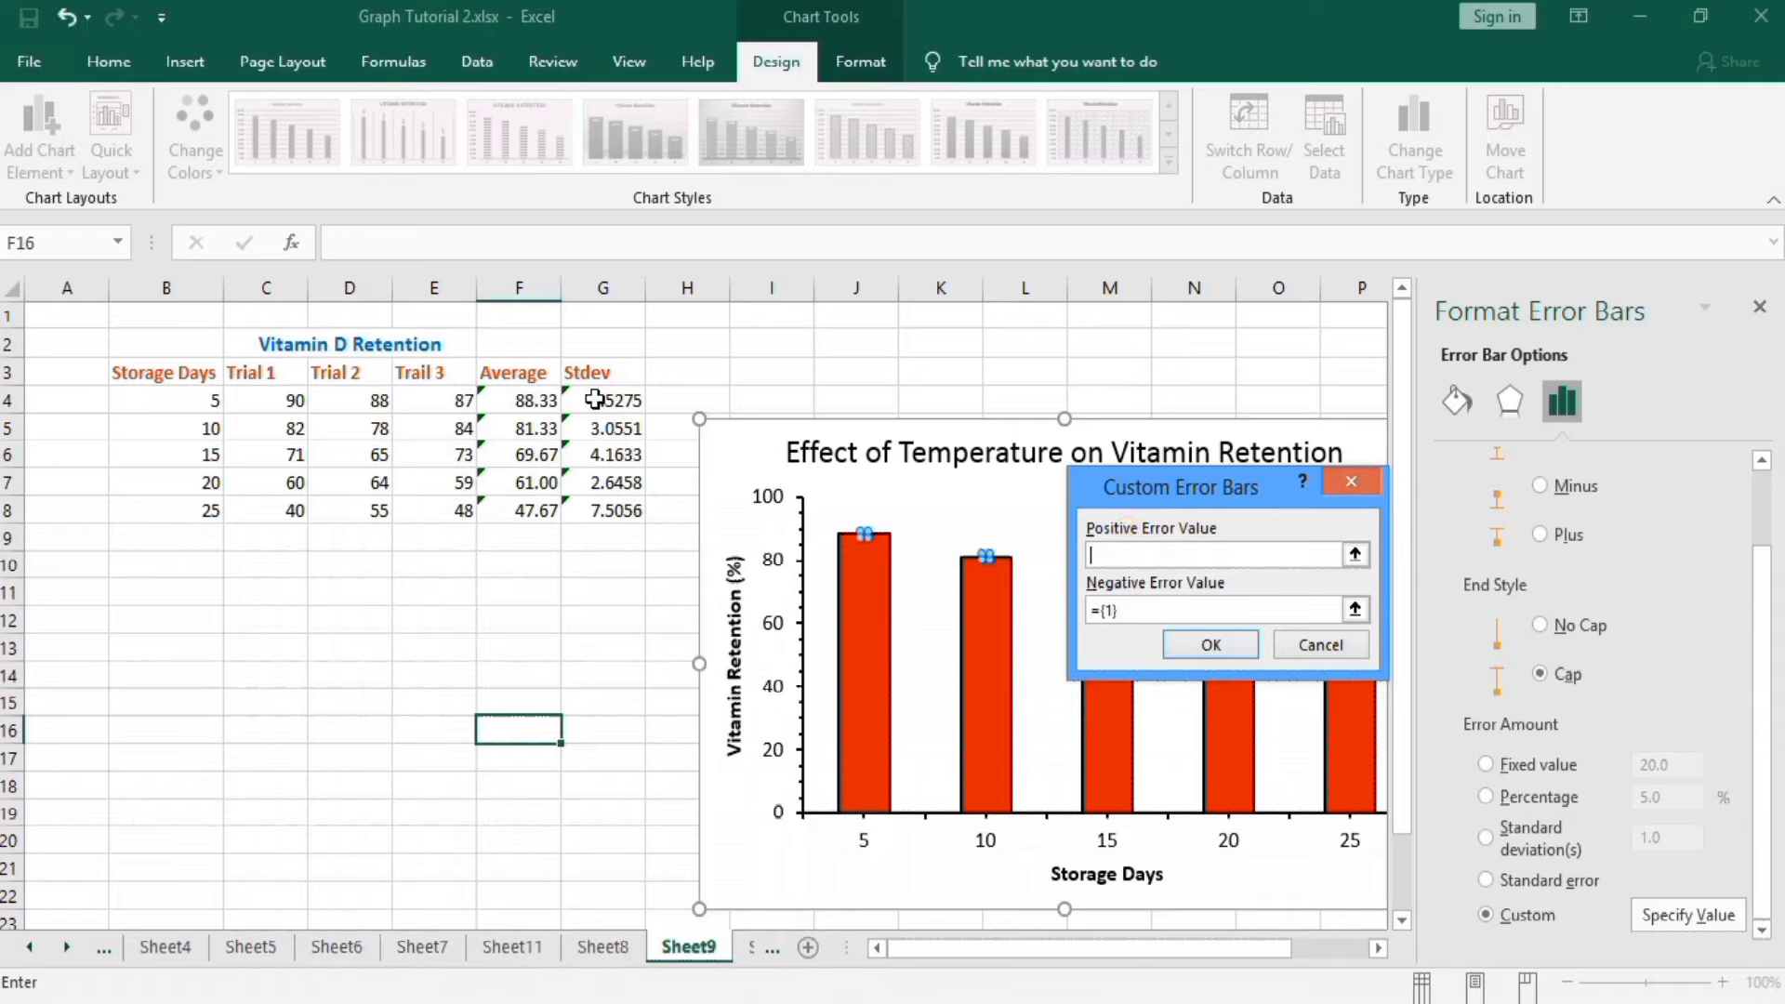
left_click_drag(595, 399, 594, 510)
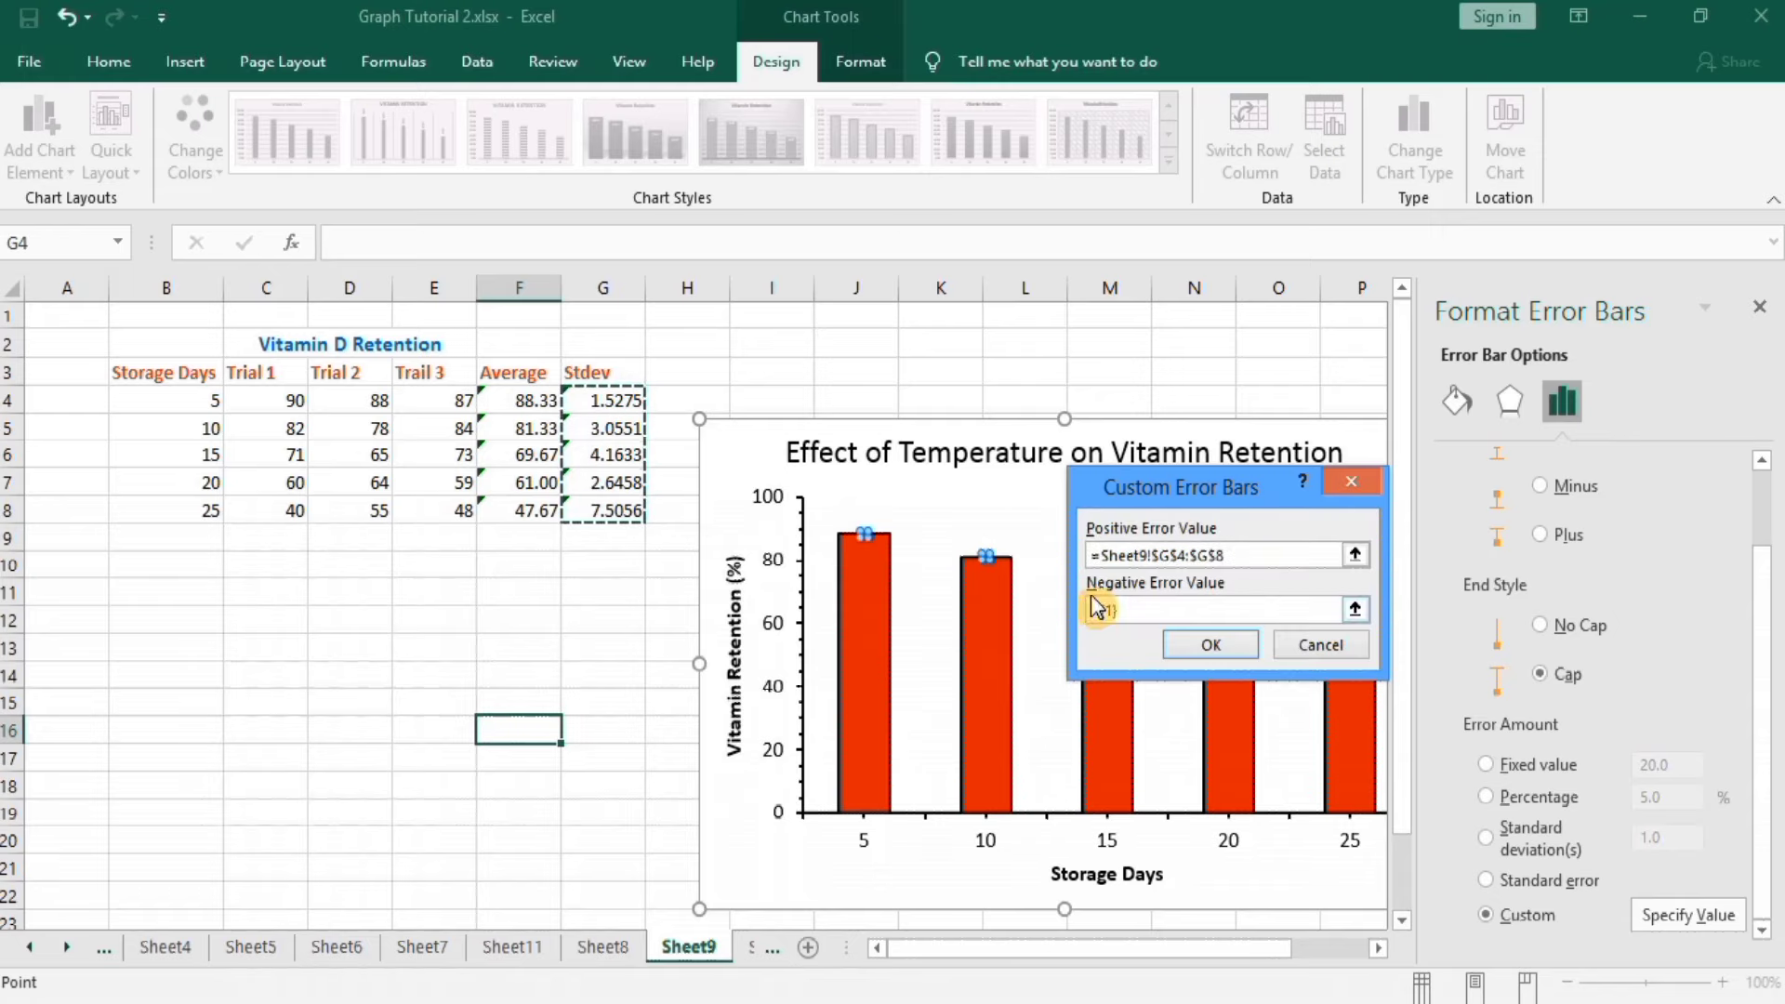
left_click(1097, 608)
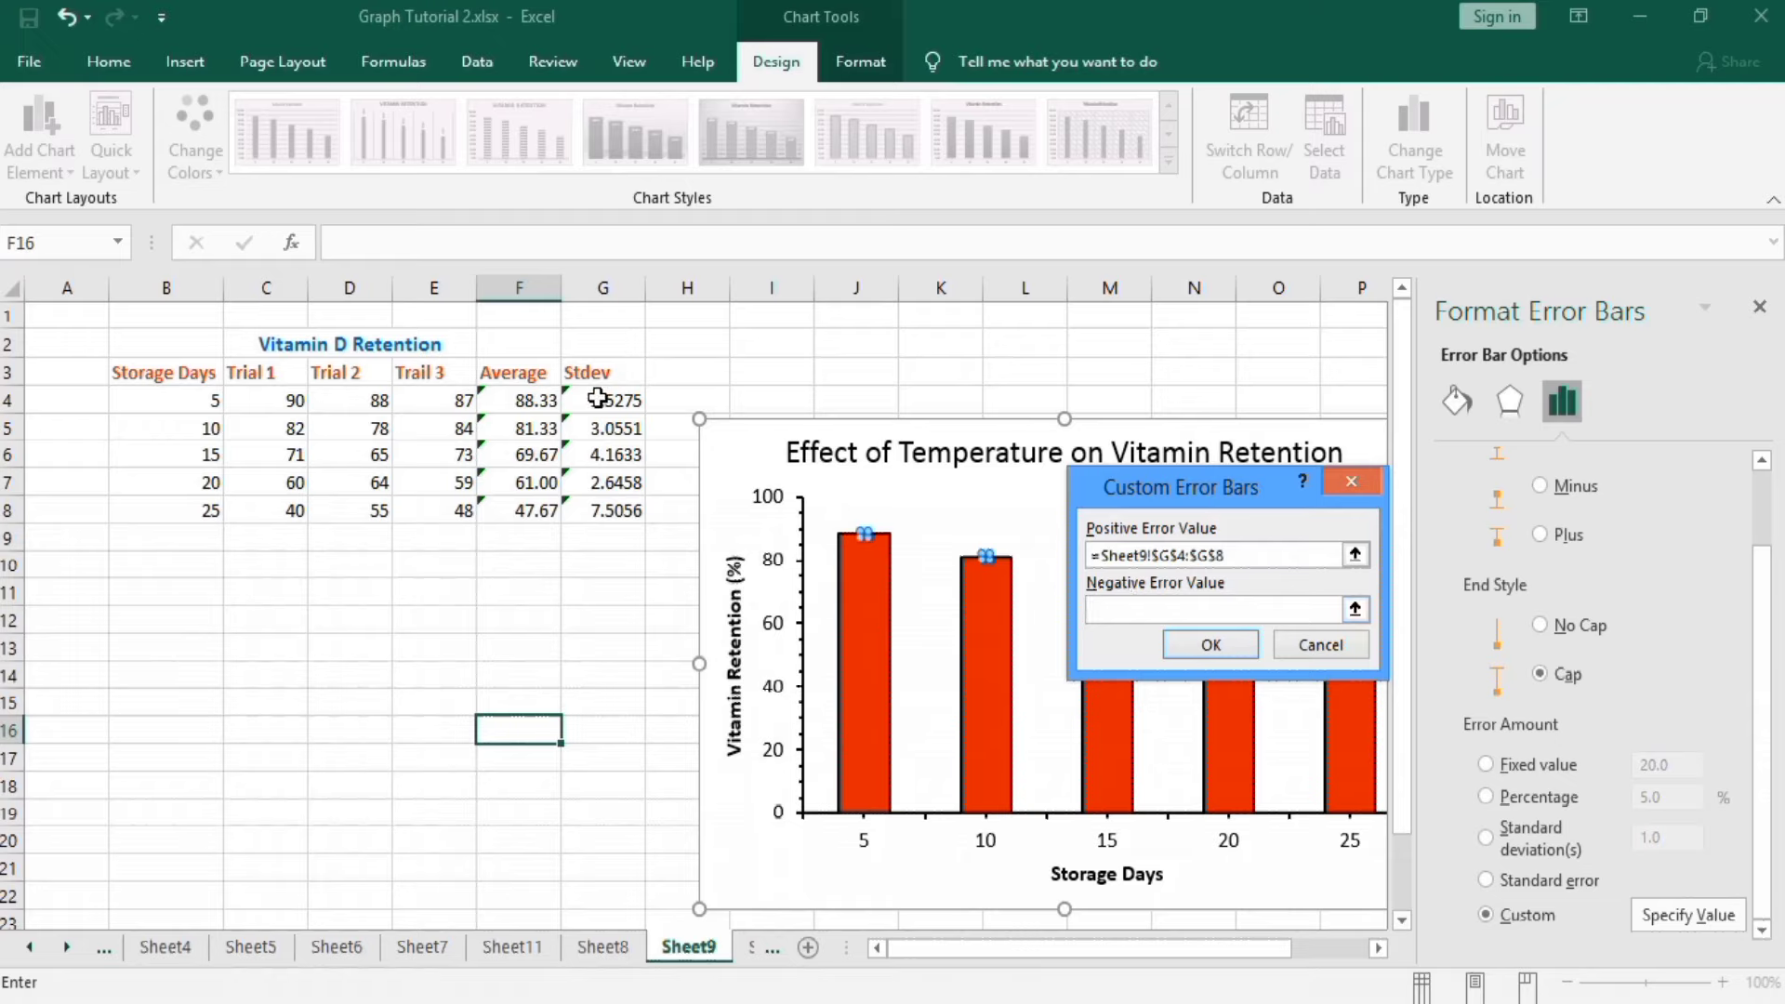
left_click_drag(598, 400, 601, 511)
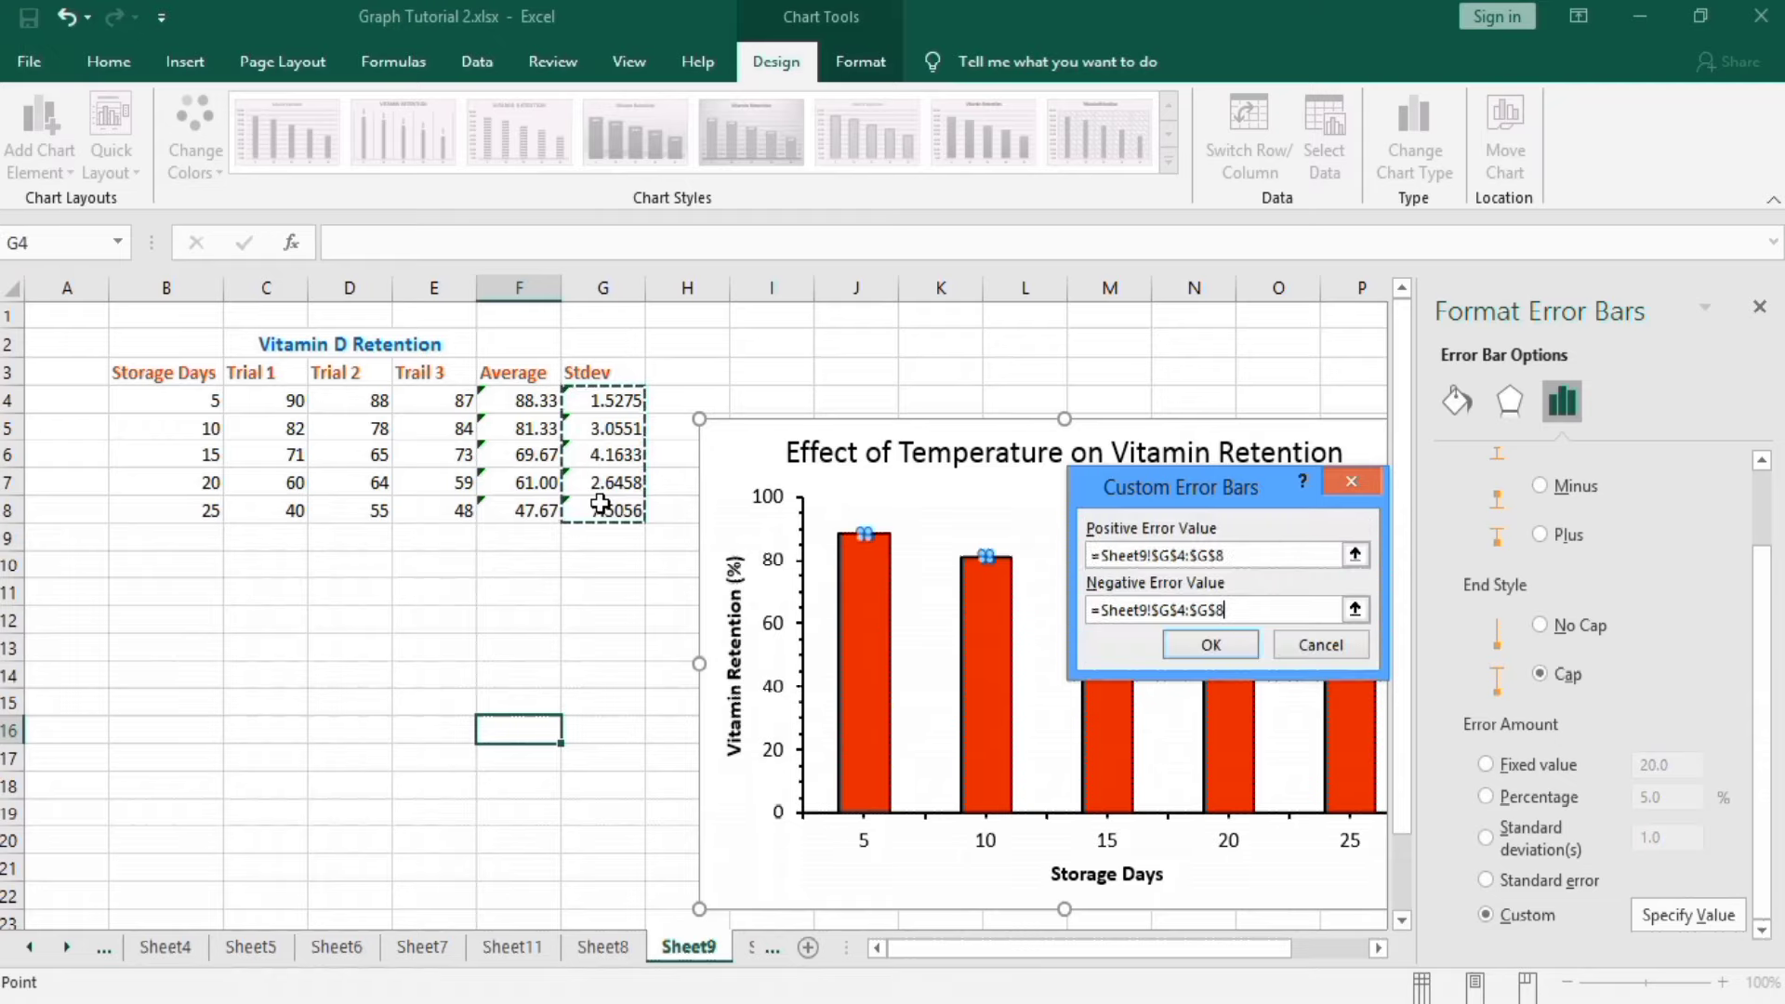
left_click(1196, 645)
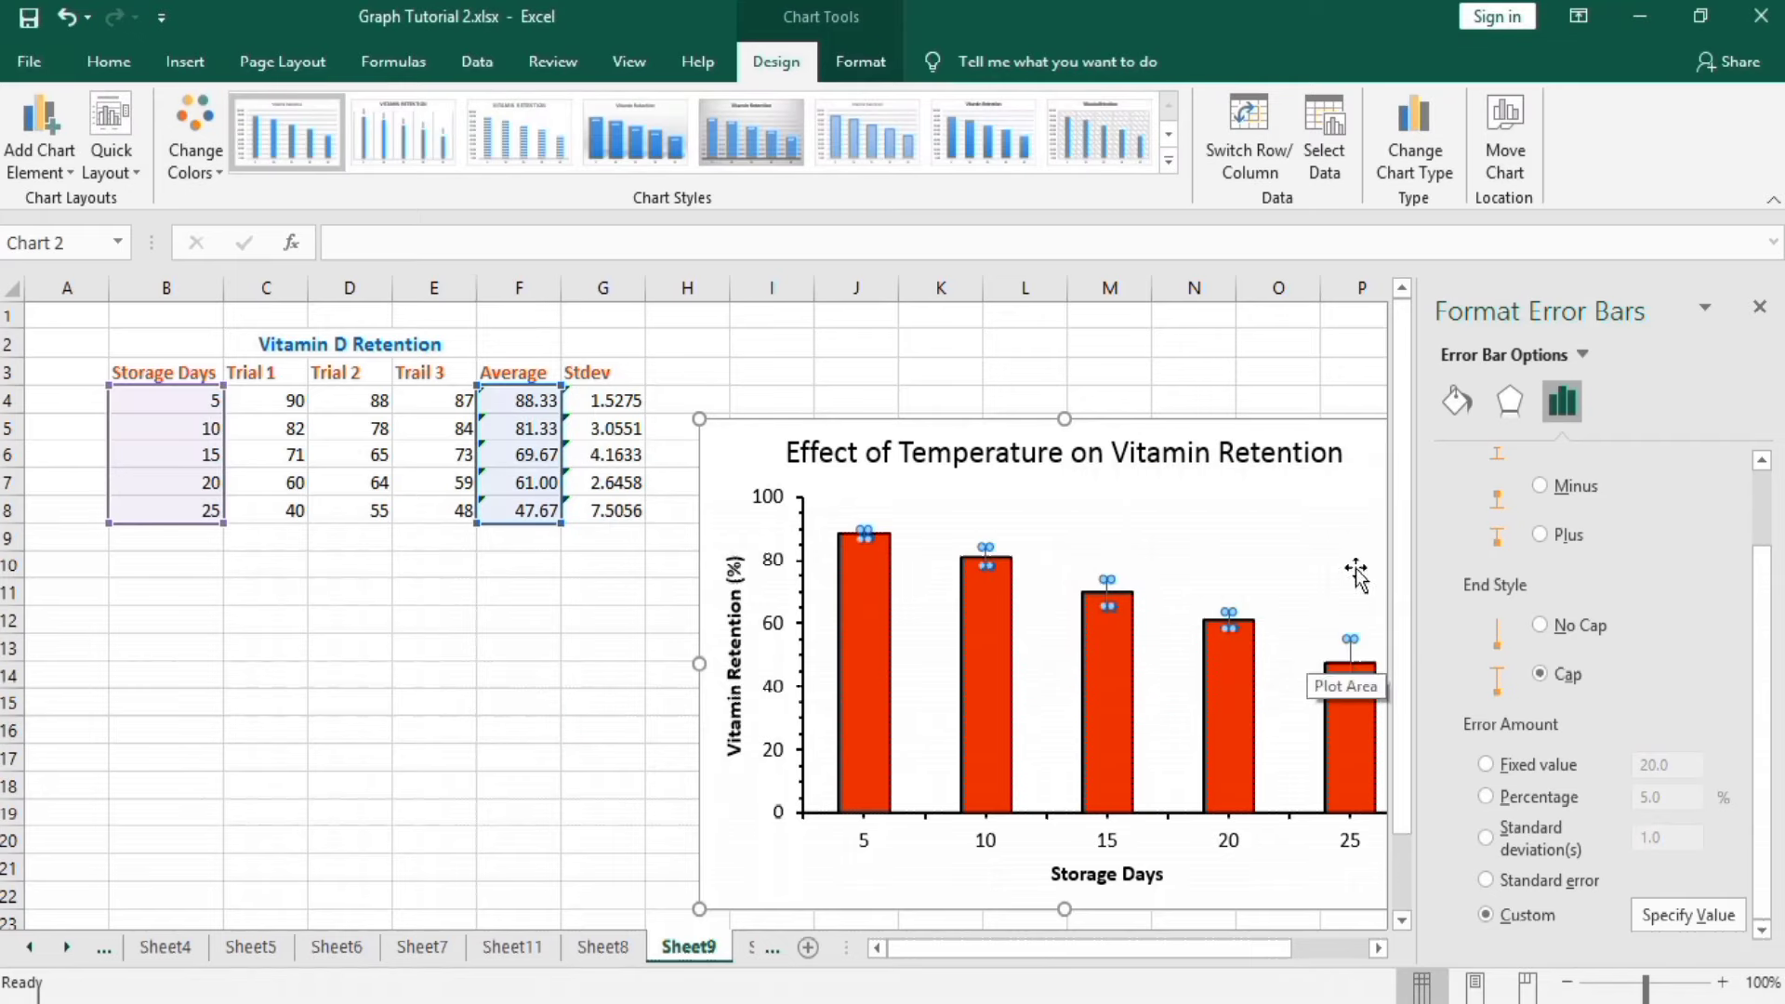
Step: Select the error bars and show their Fill & Line settings in Format Error Bars
left_click(1380, 950)
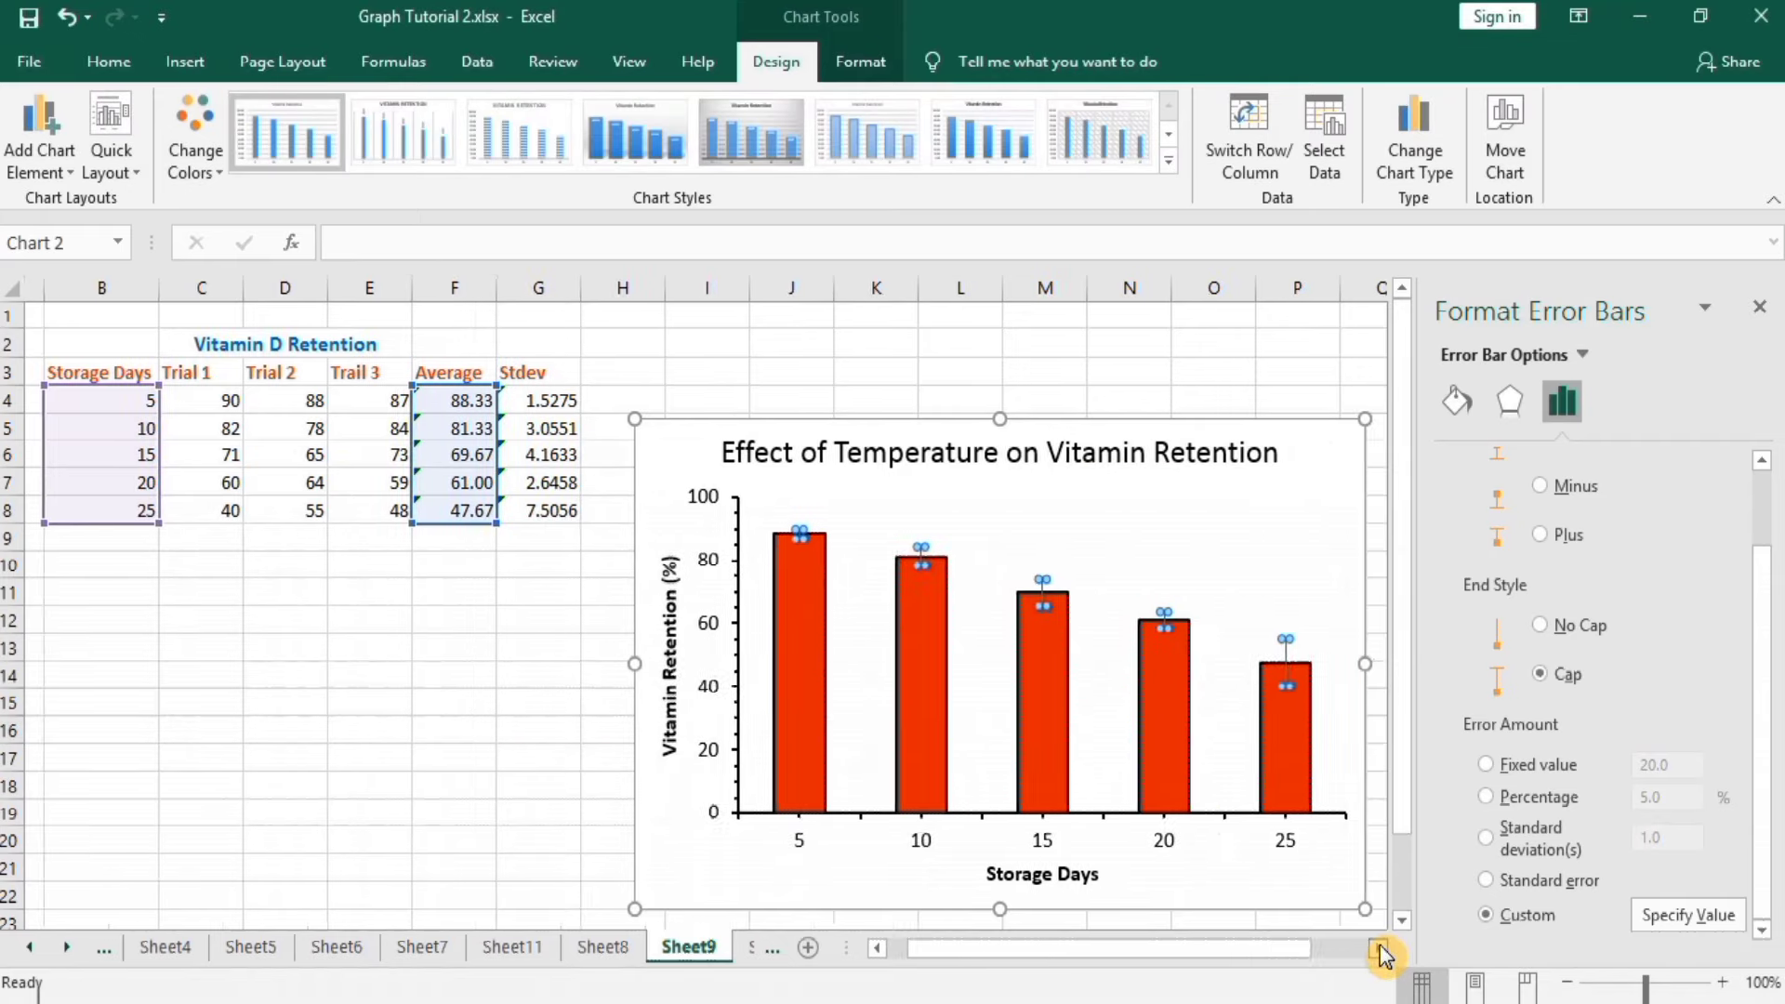
left_click(1379, 949)
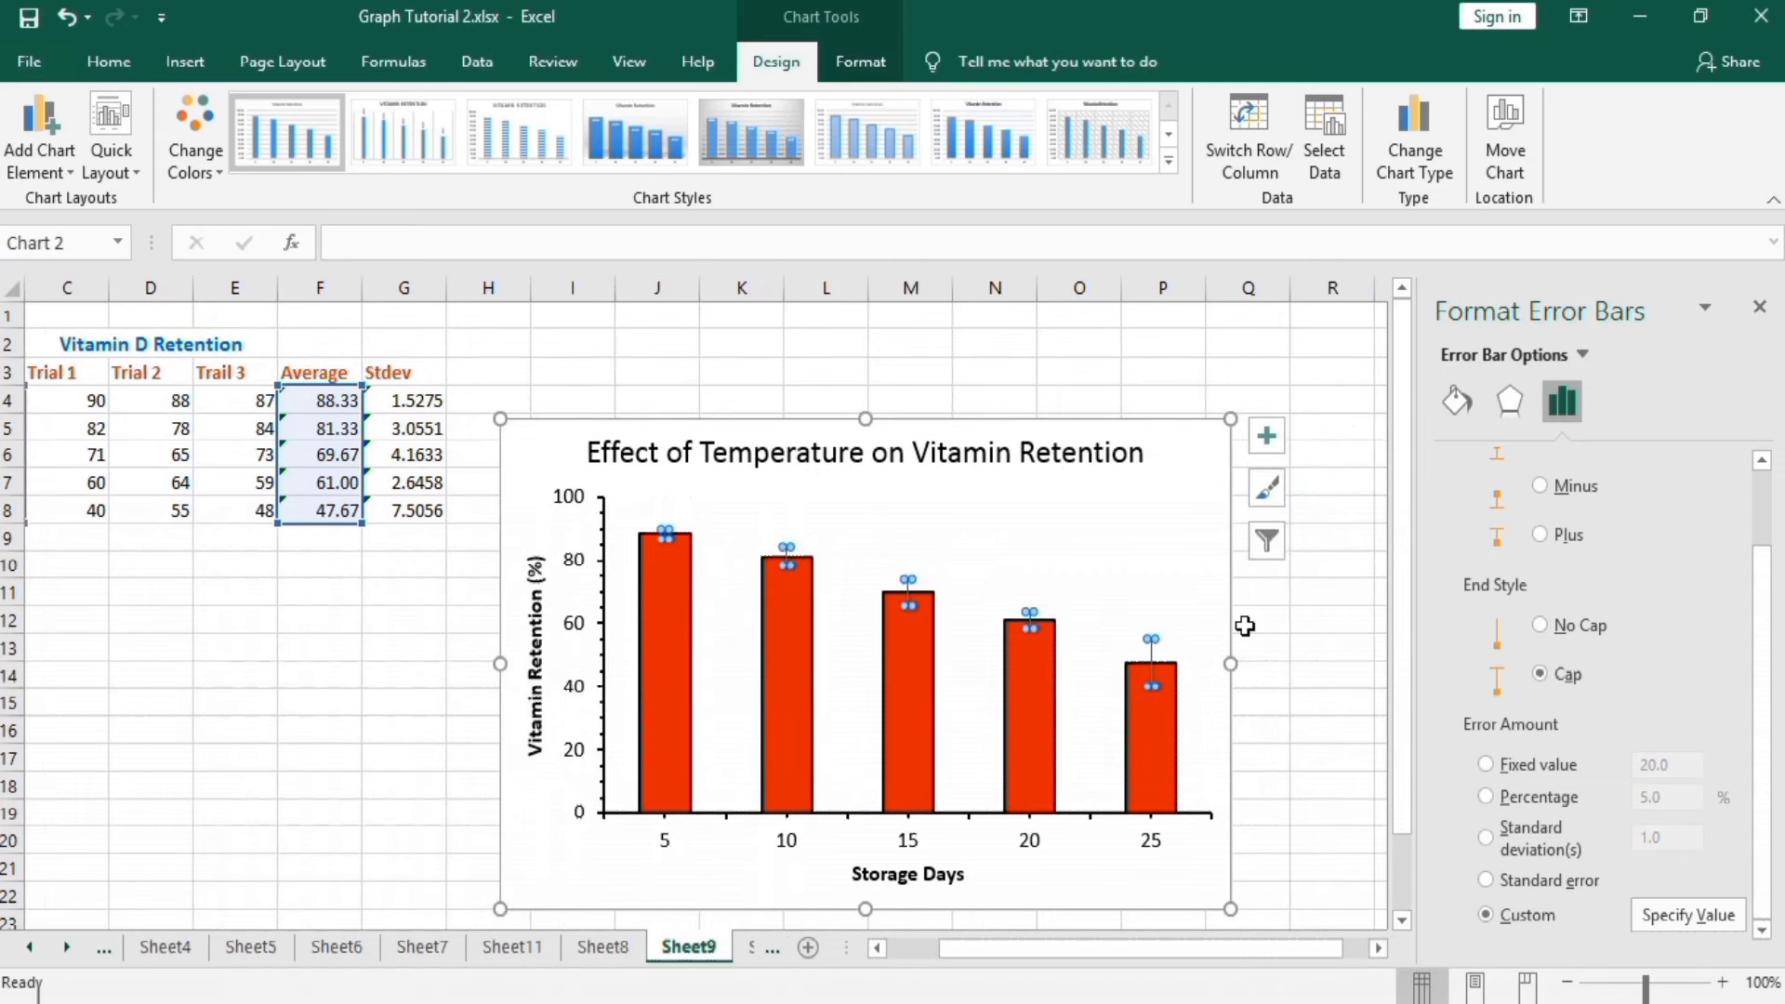
left_click(678, 544)
left_click(665, 536)
left_click(918, 616)
left_click(1156, 661)
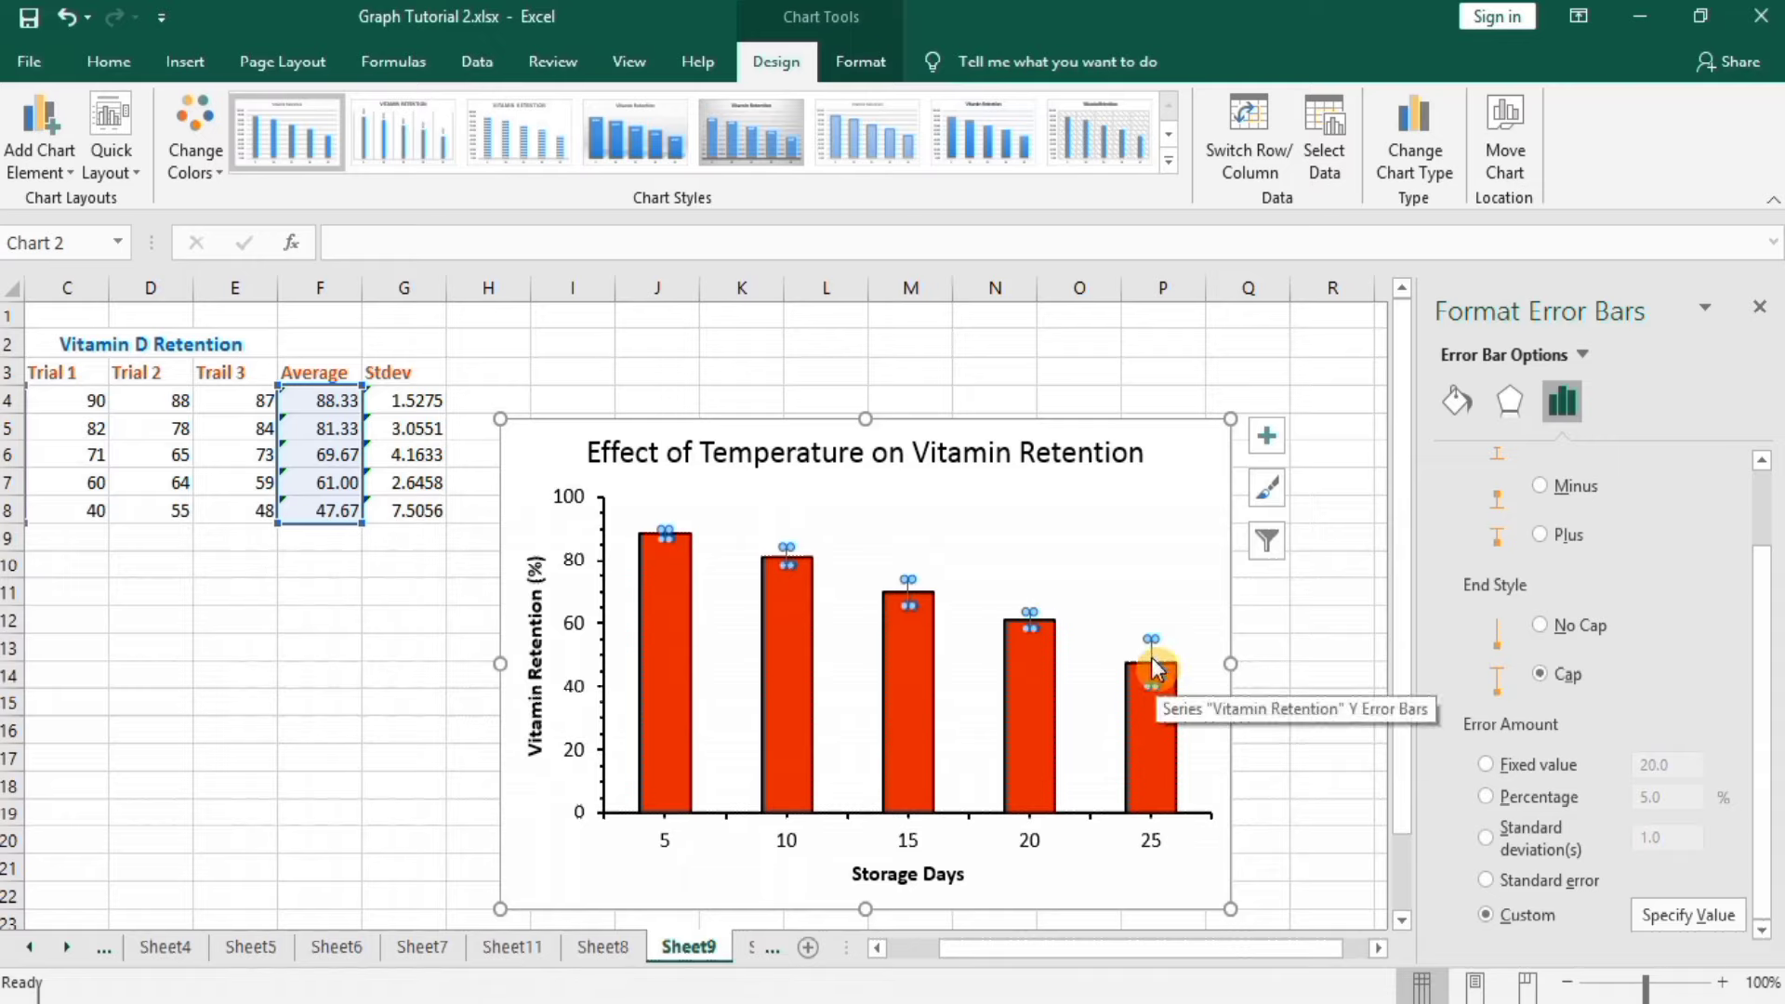
left_click(1457, 404)
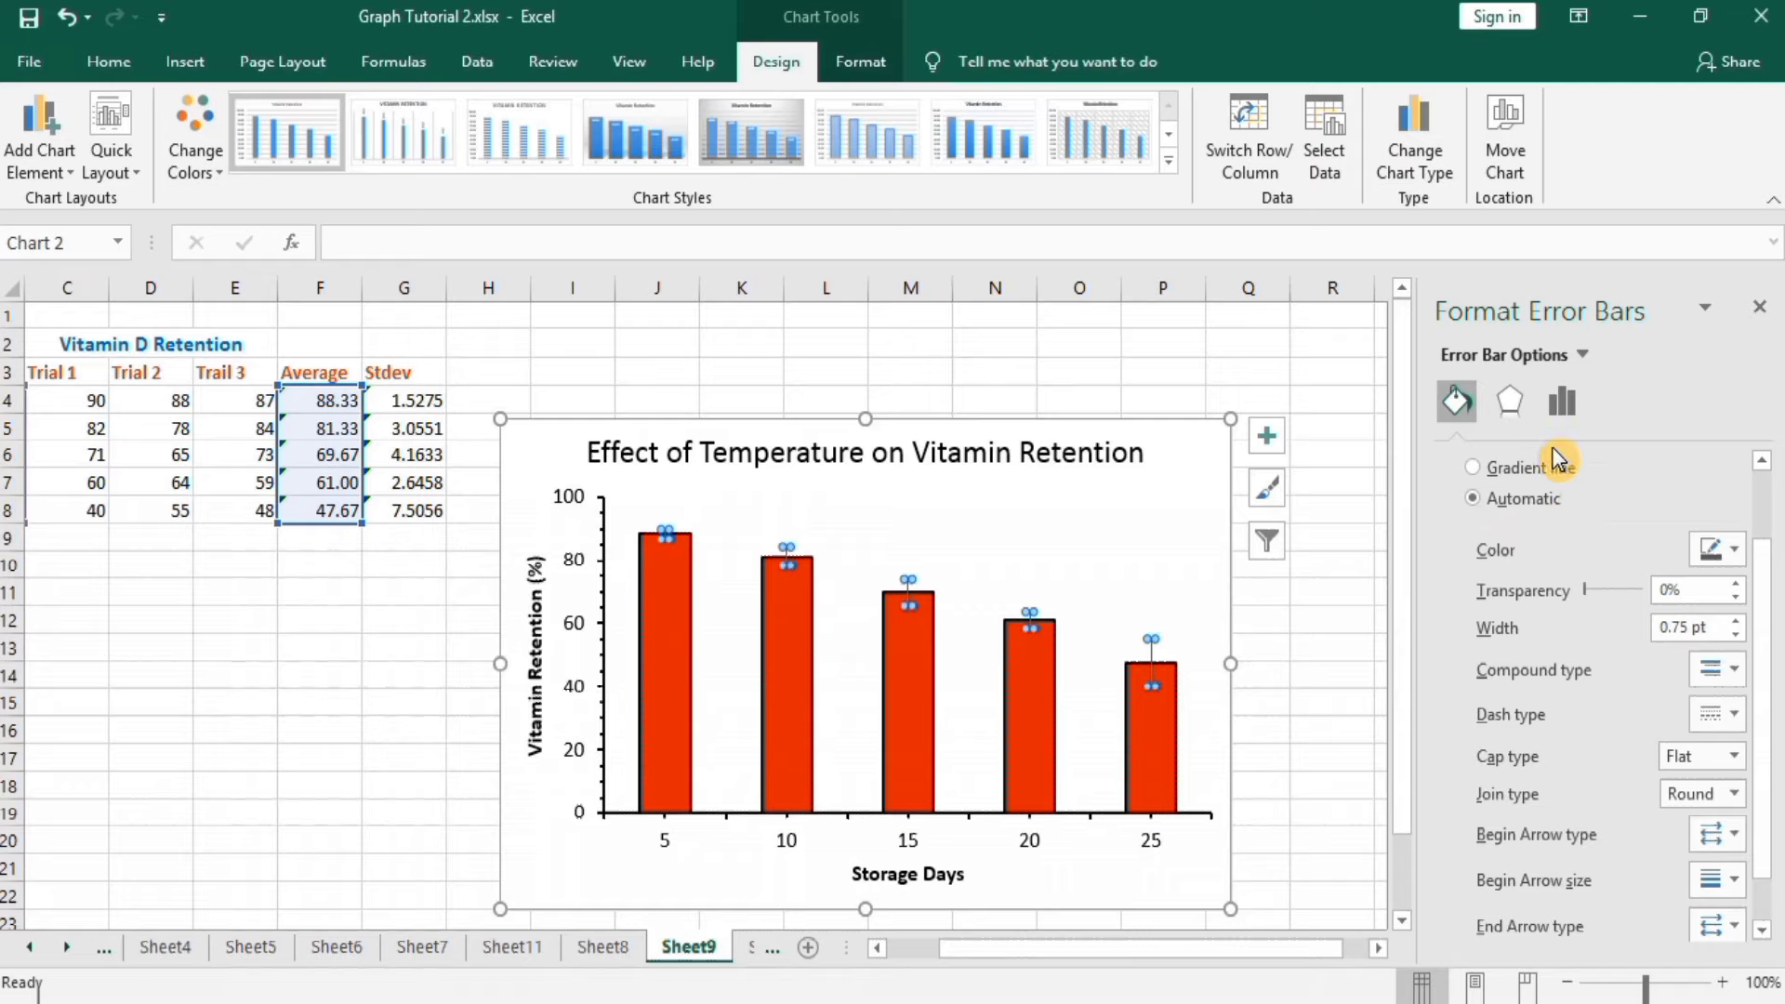
left_click_drag(1765, 581, 1763, 520)
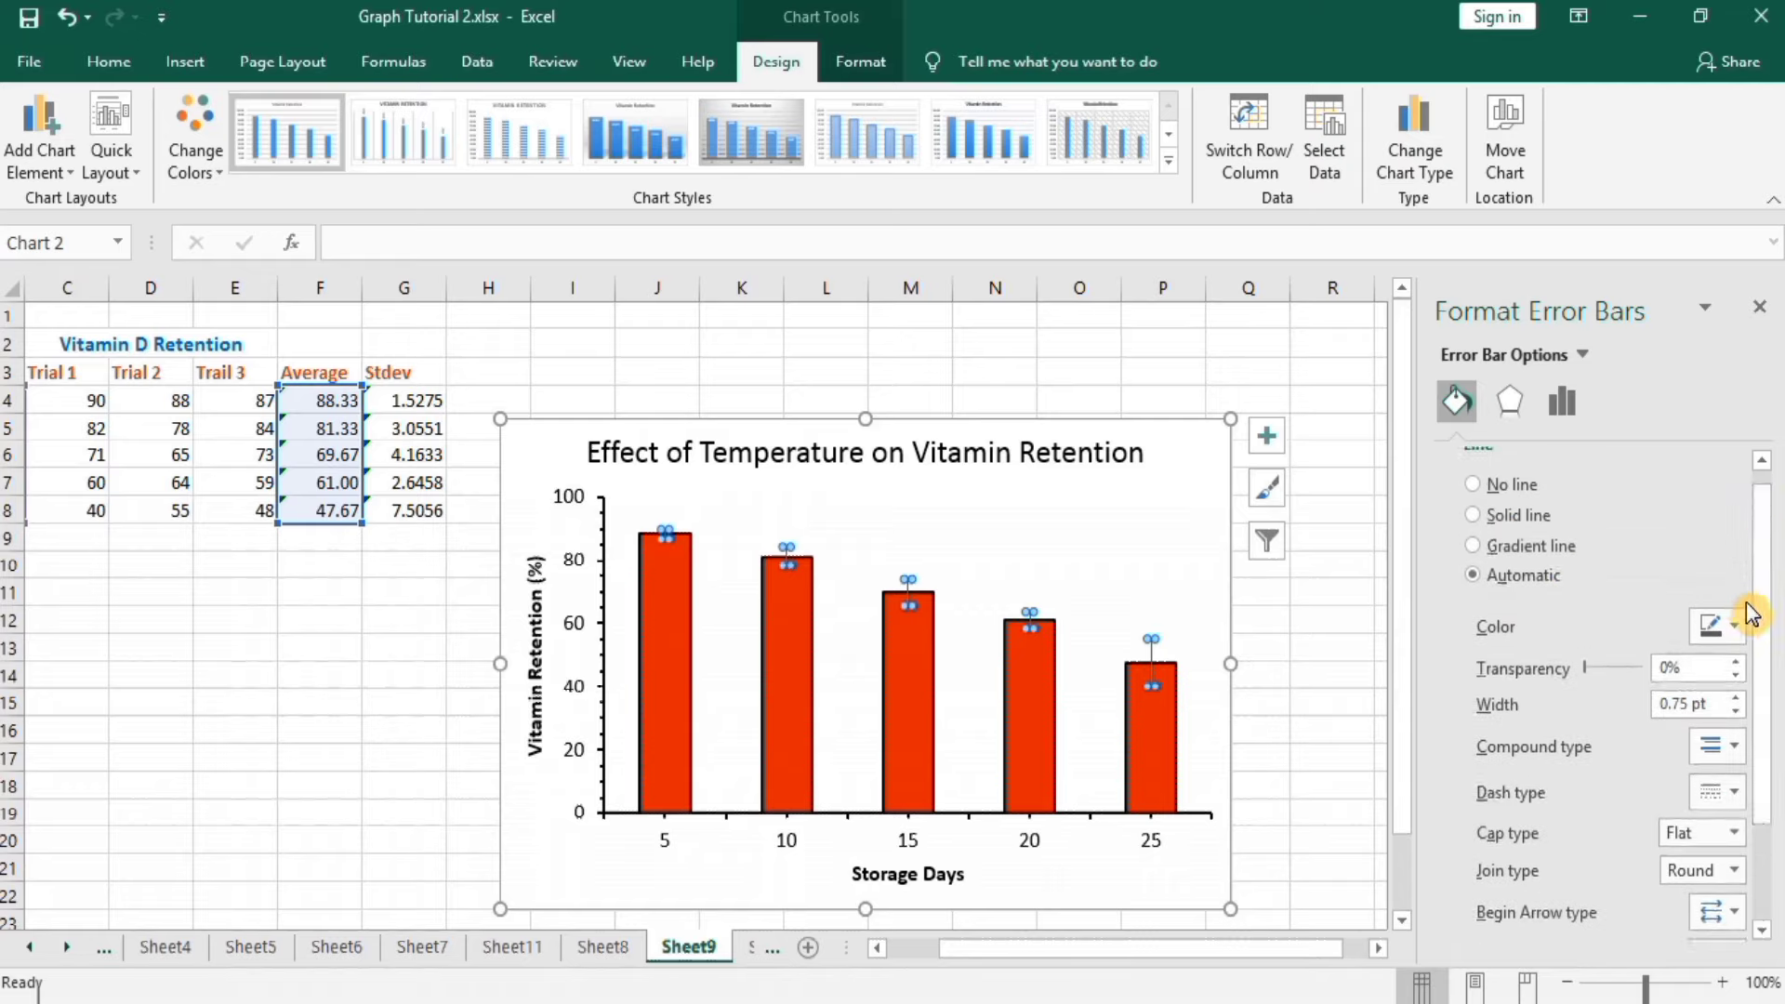
Step: Colour the error bar lines solid black and deselect the chart to review the result
left_click(1739, 631)
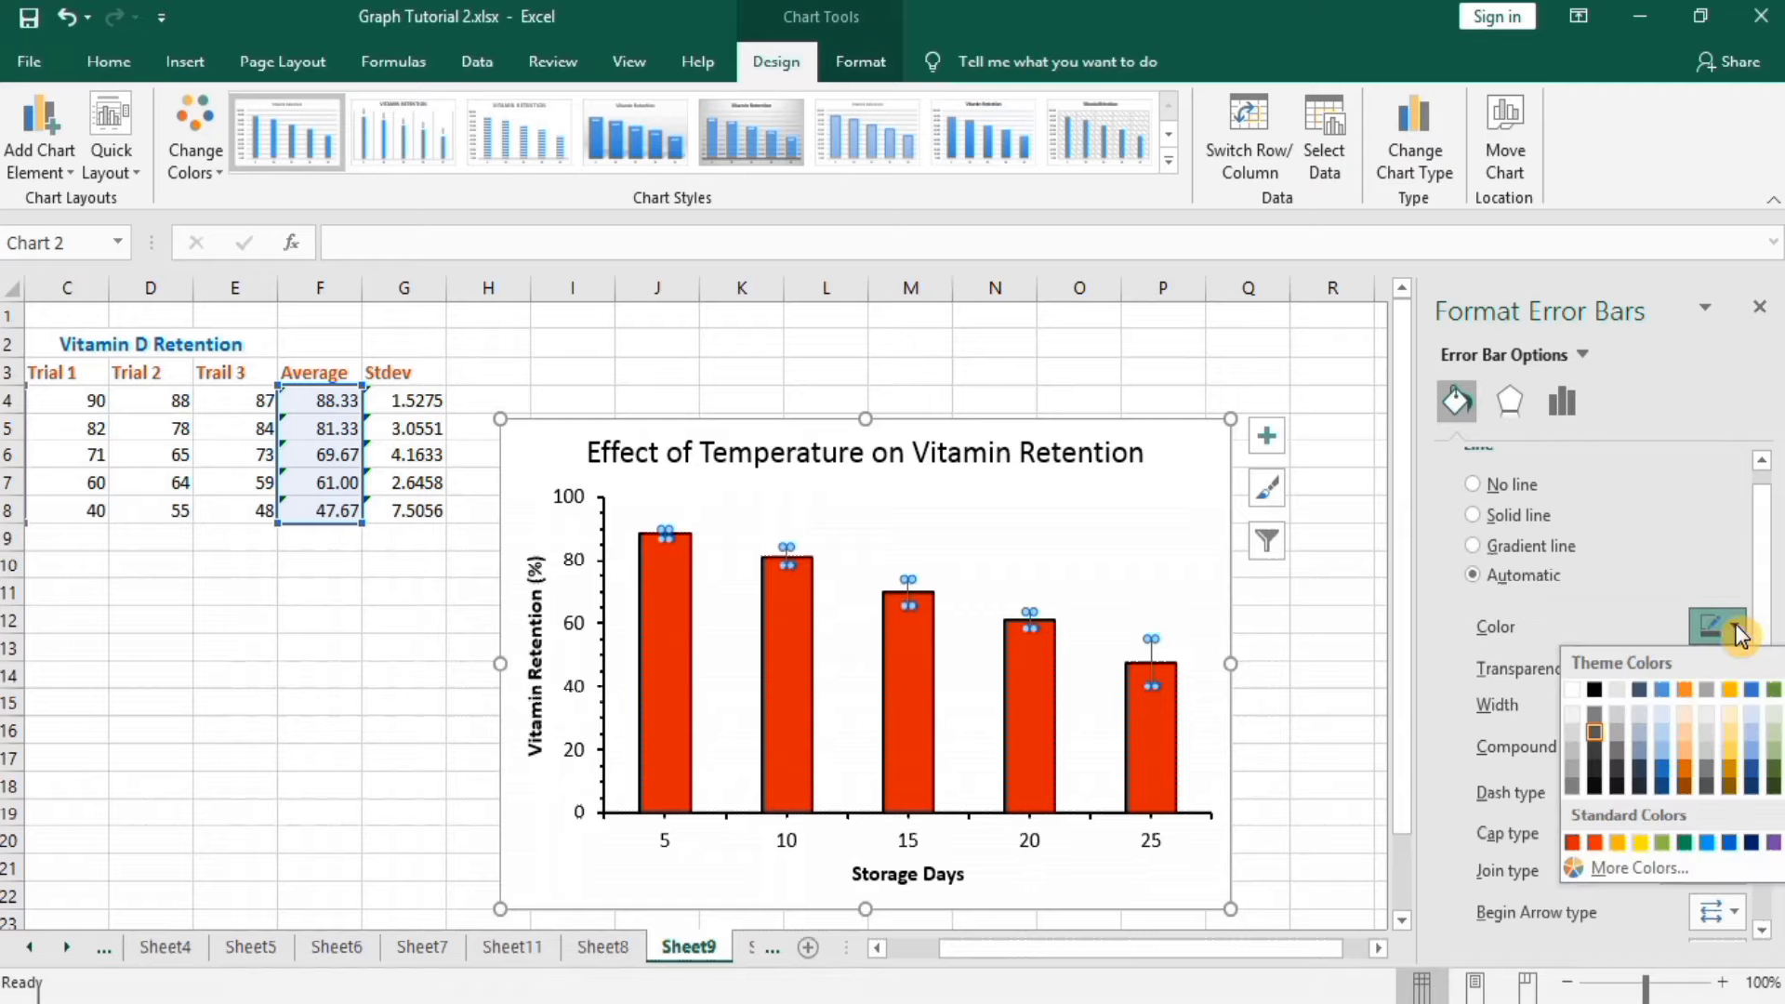
left_click(1601, 701)
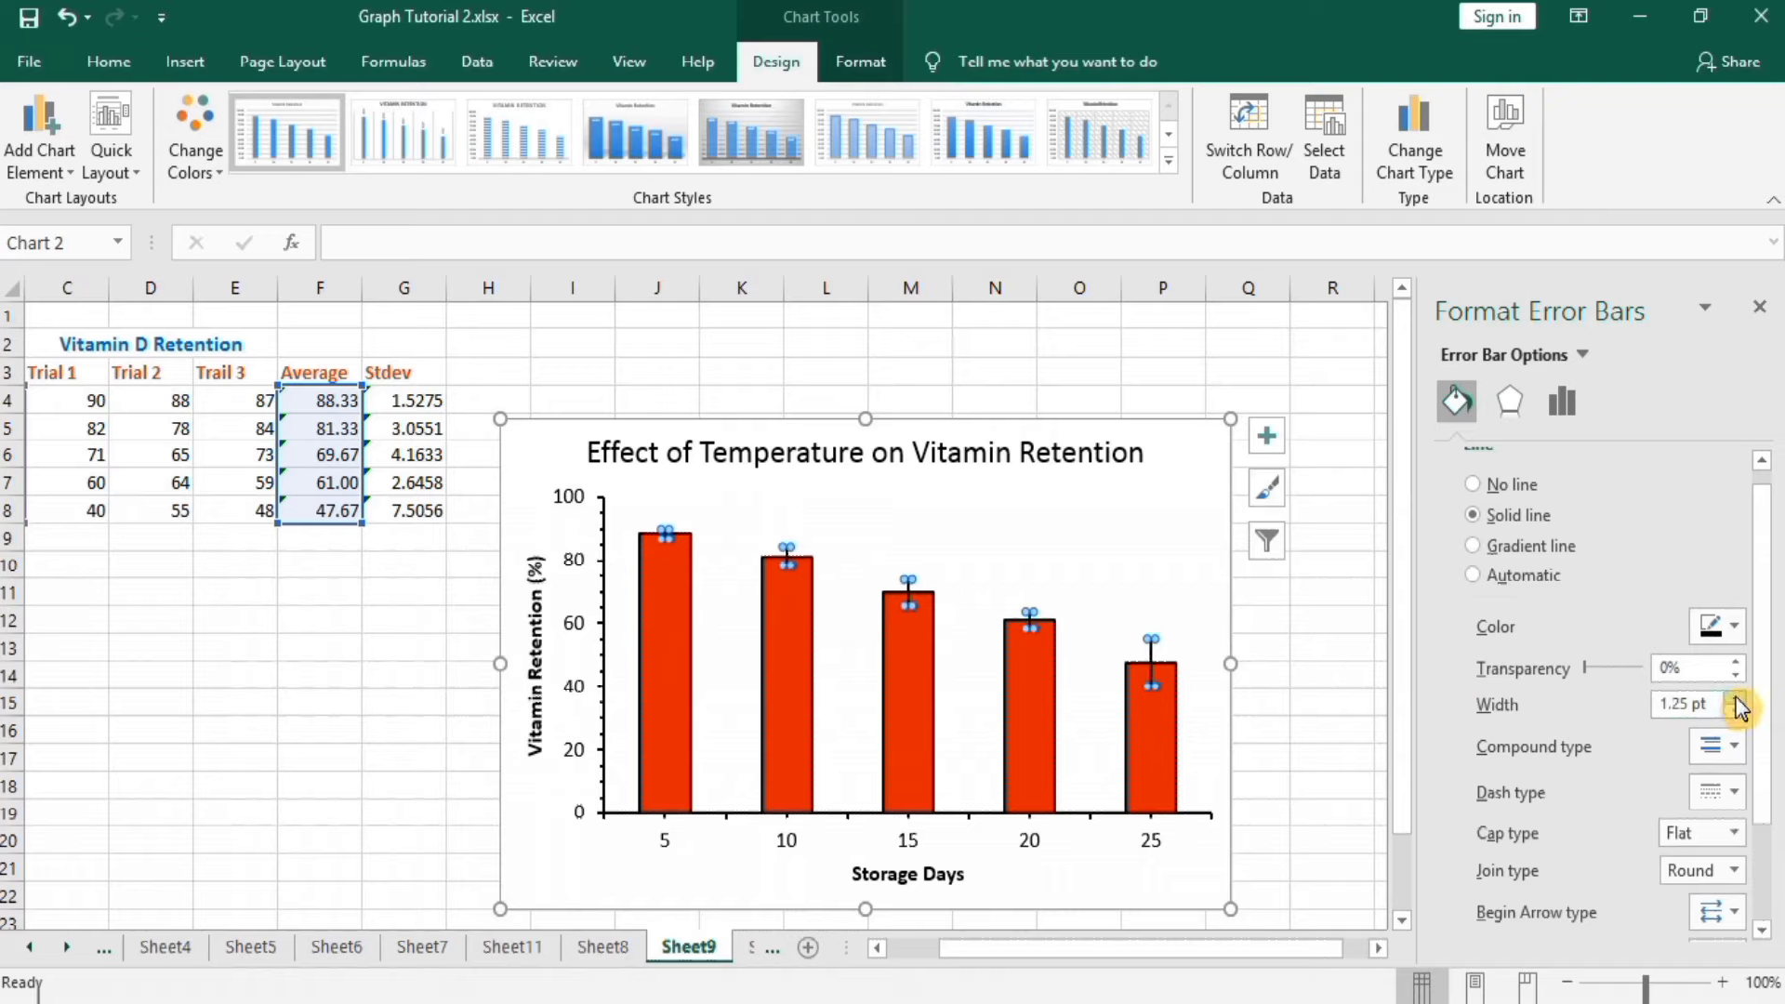
left_click(1306, 673)
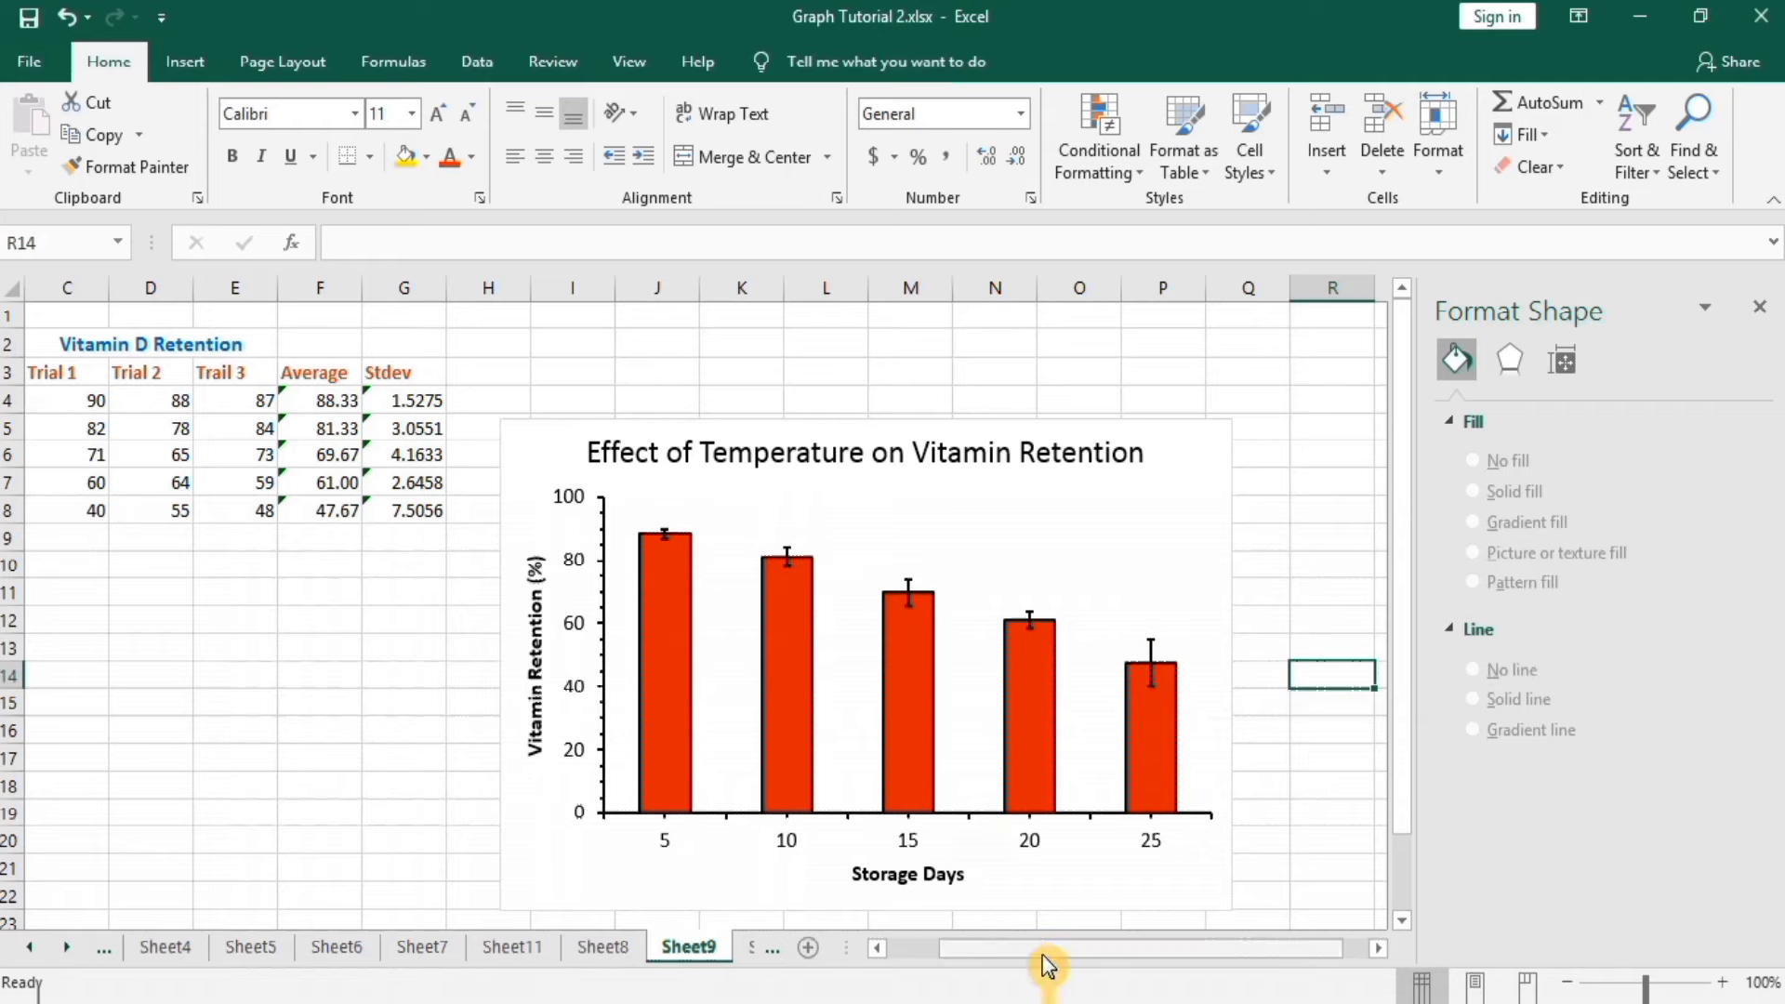
left_click_drag(1042, 950, 990, 950)
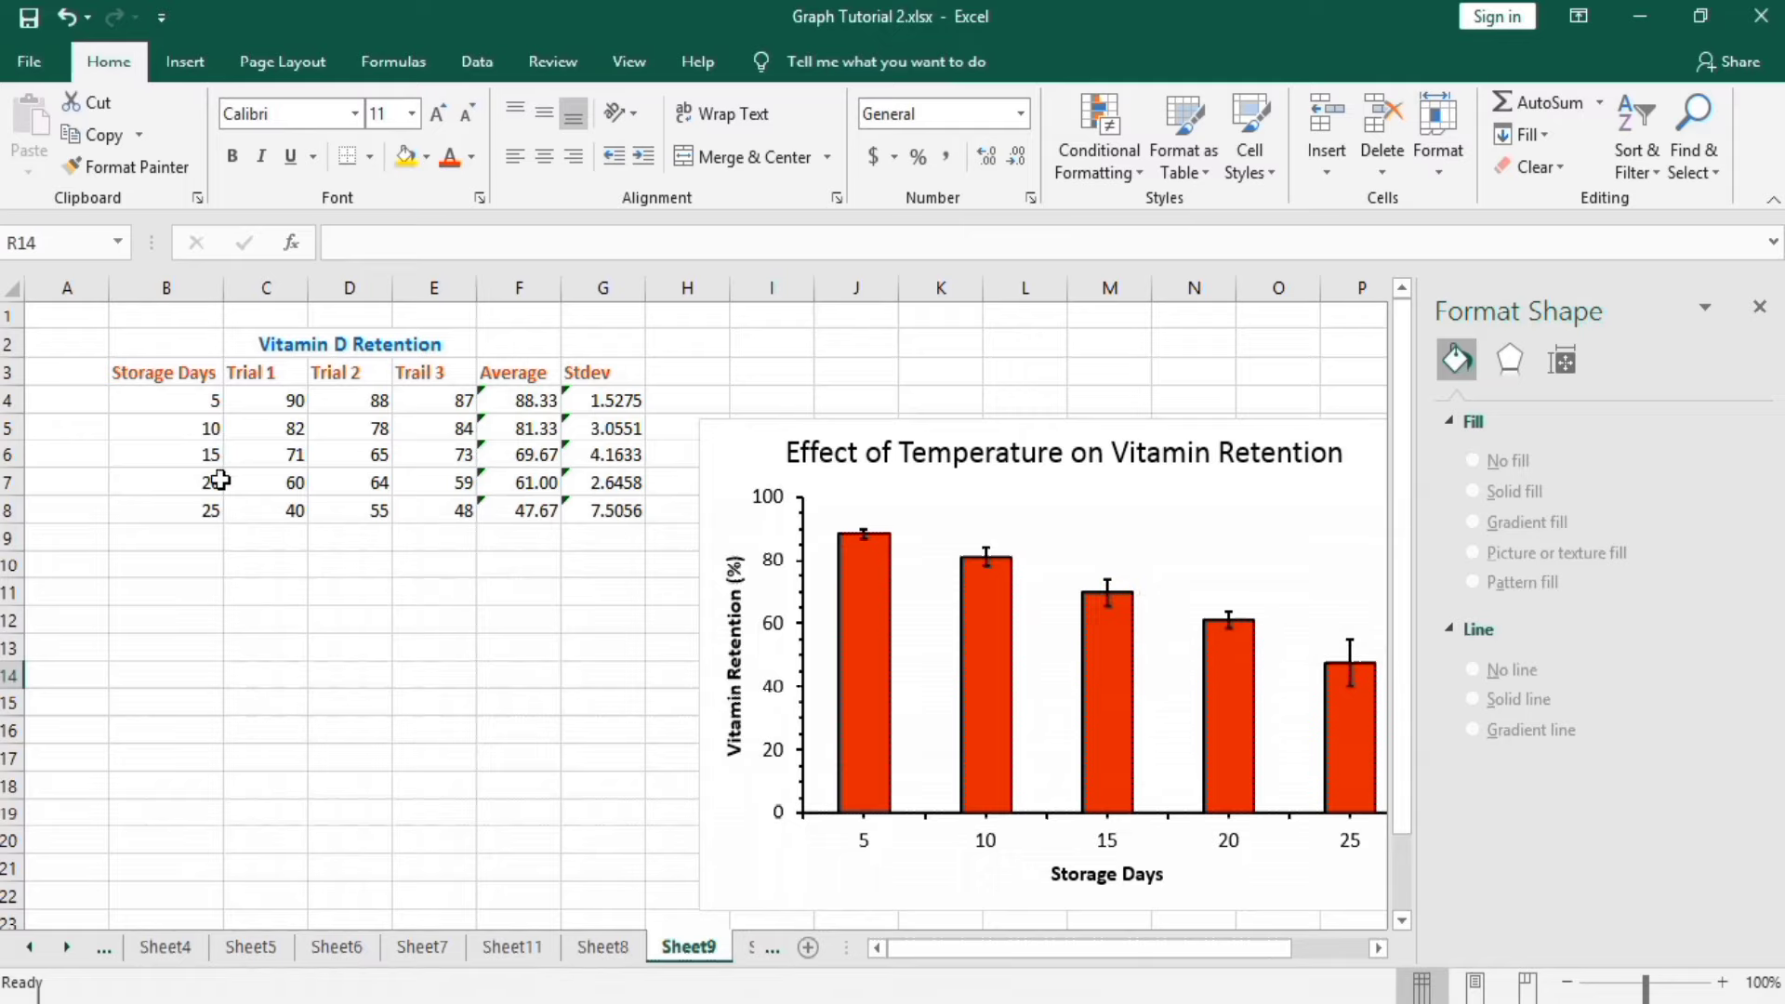
left_click(297, 455)
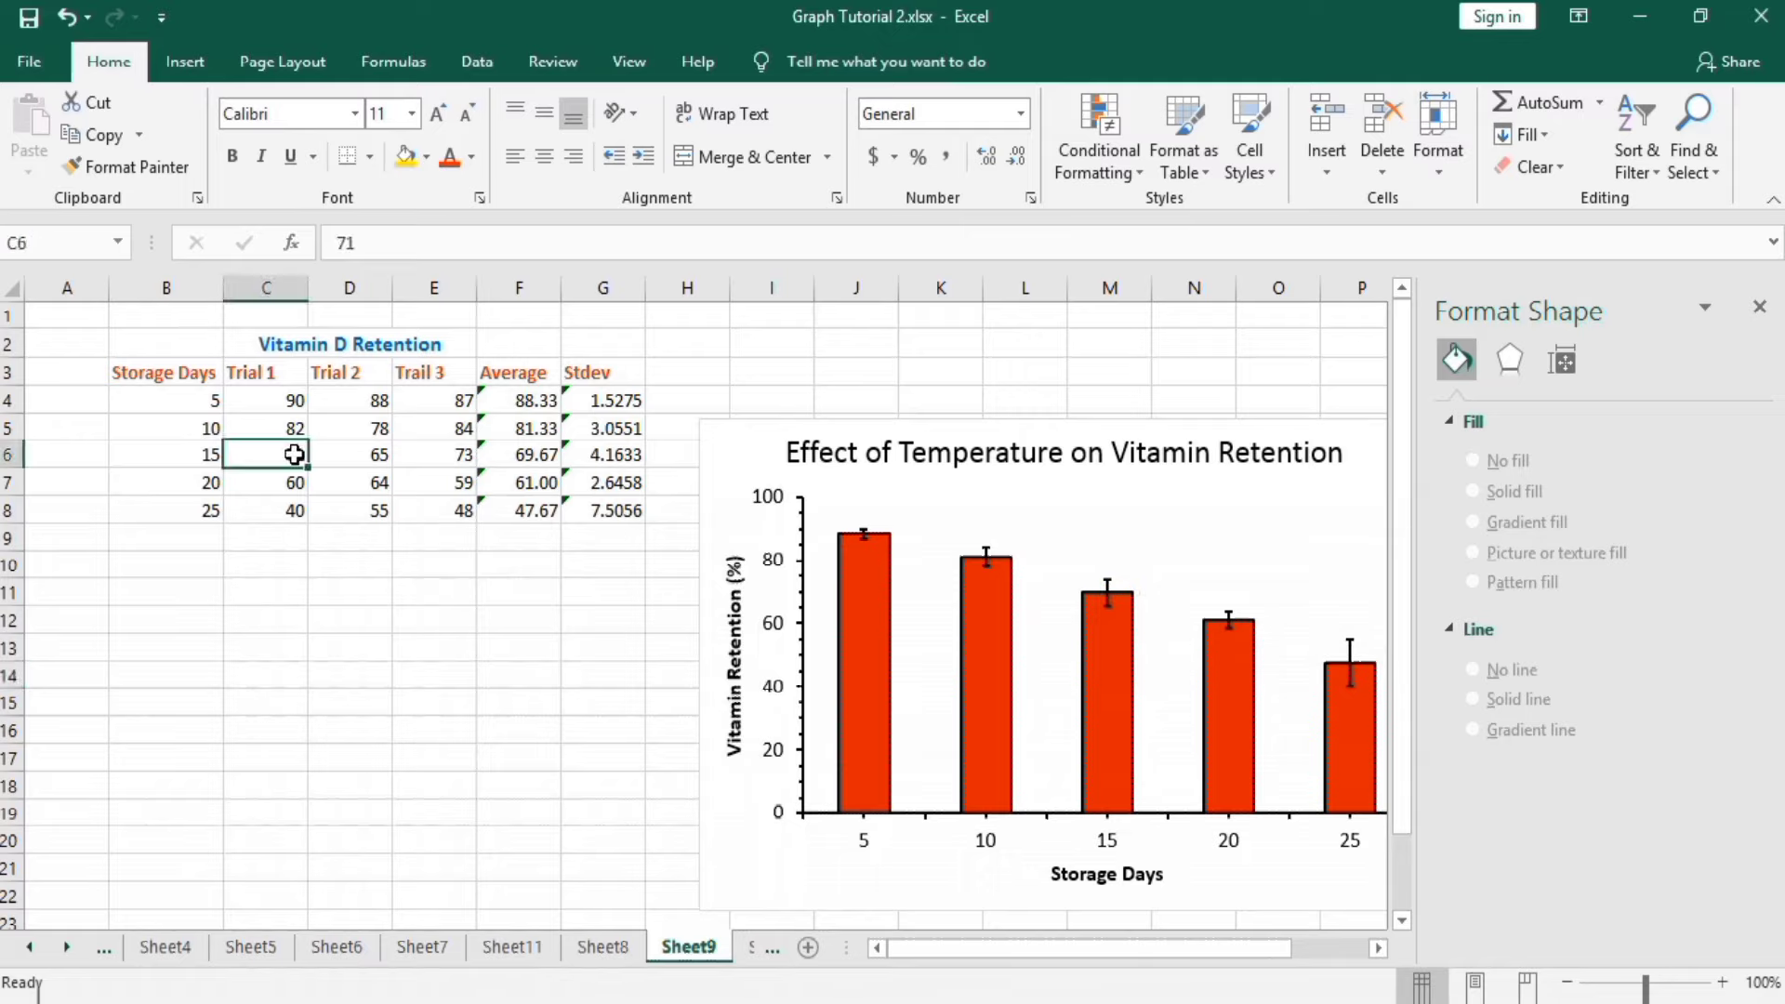
left_click(359, 460)
left_click(425, 454)
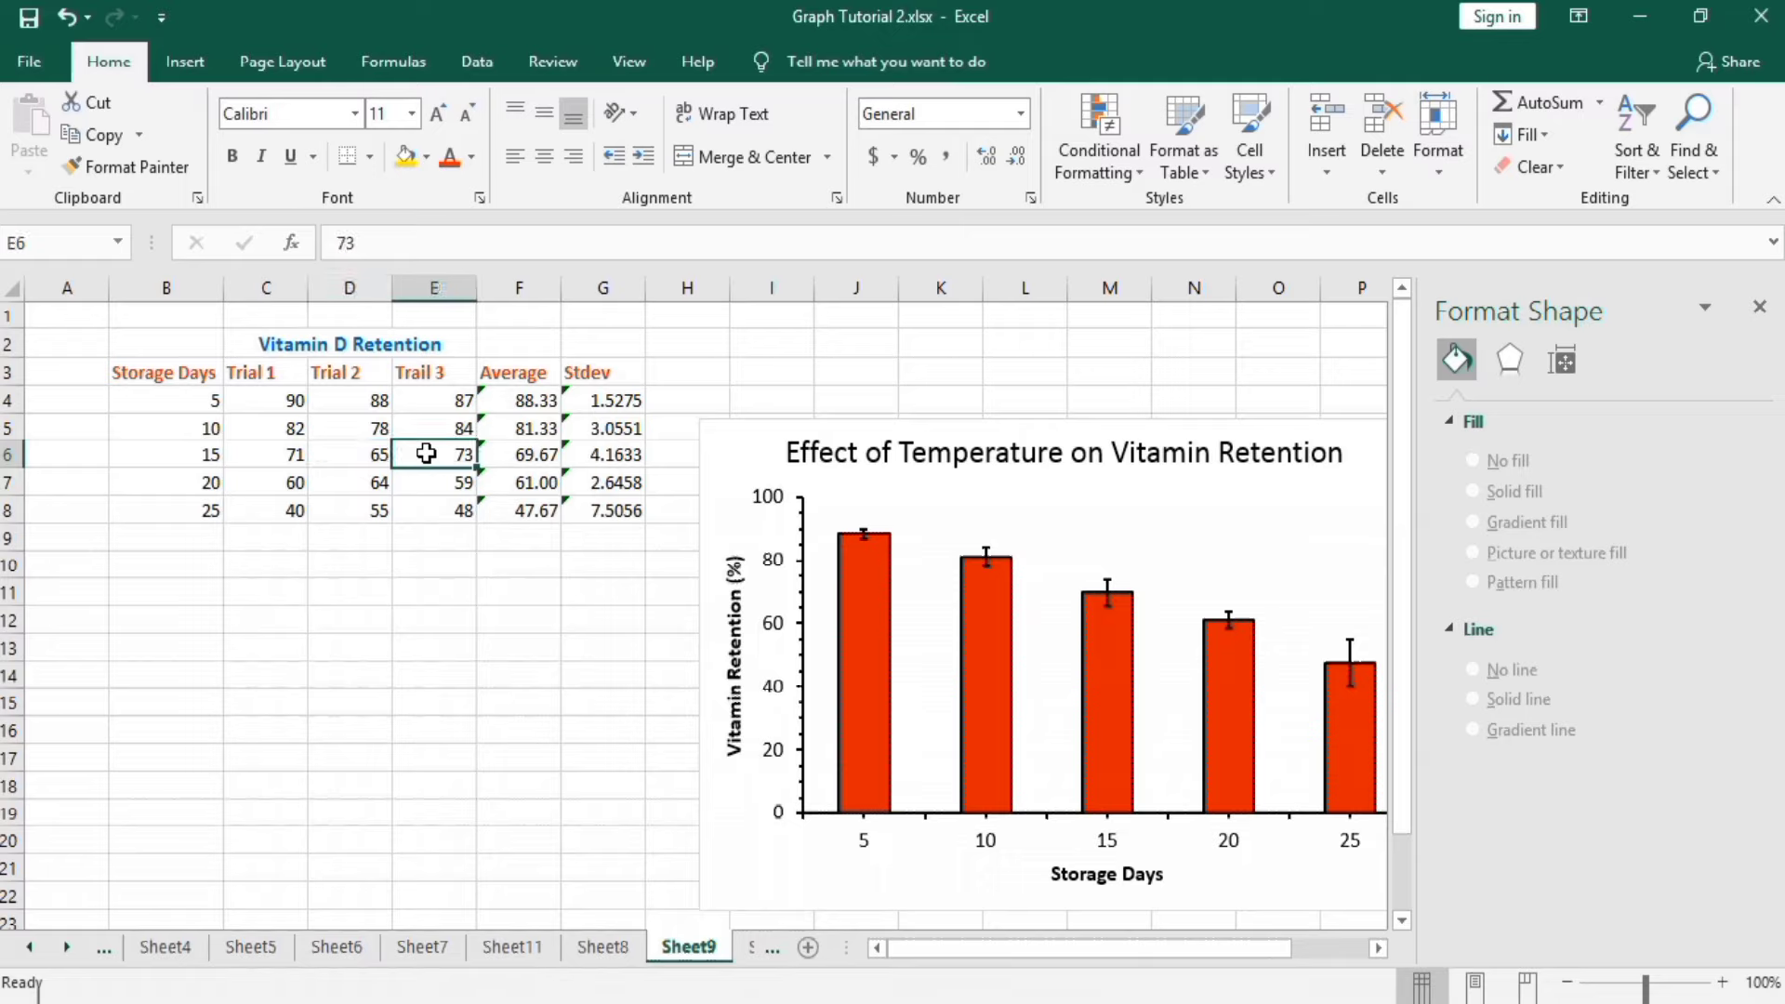
left_click(344, 457)
left_click(285, 458)
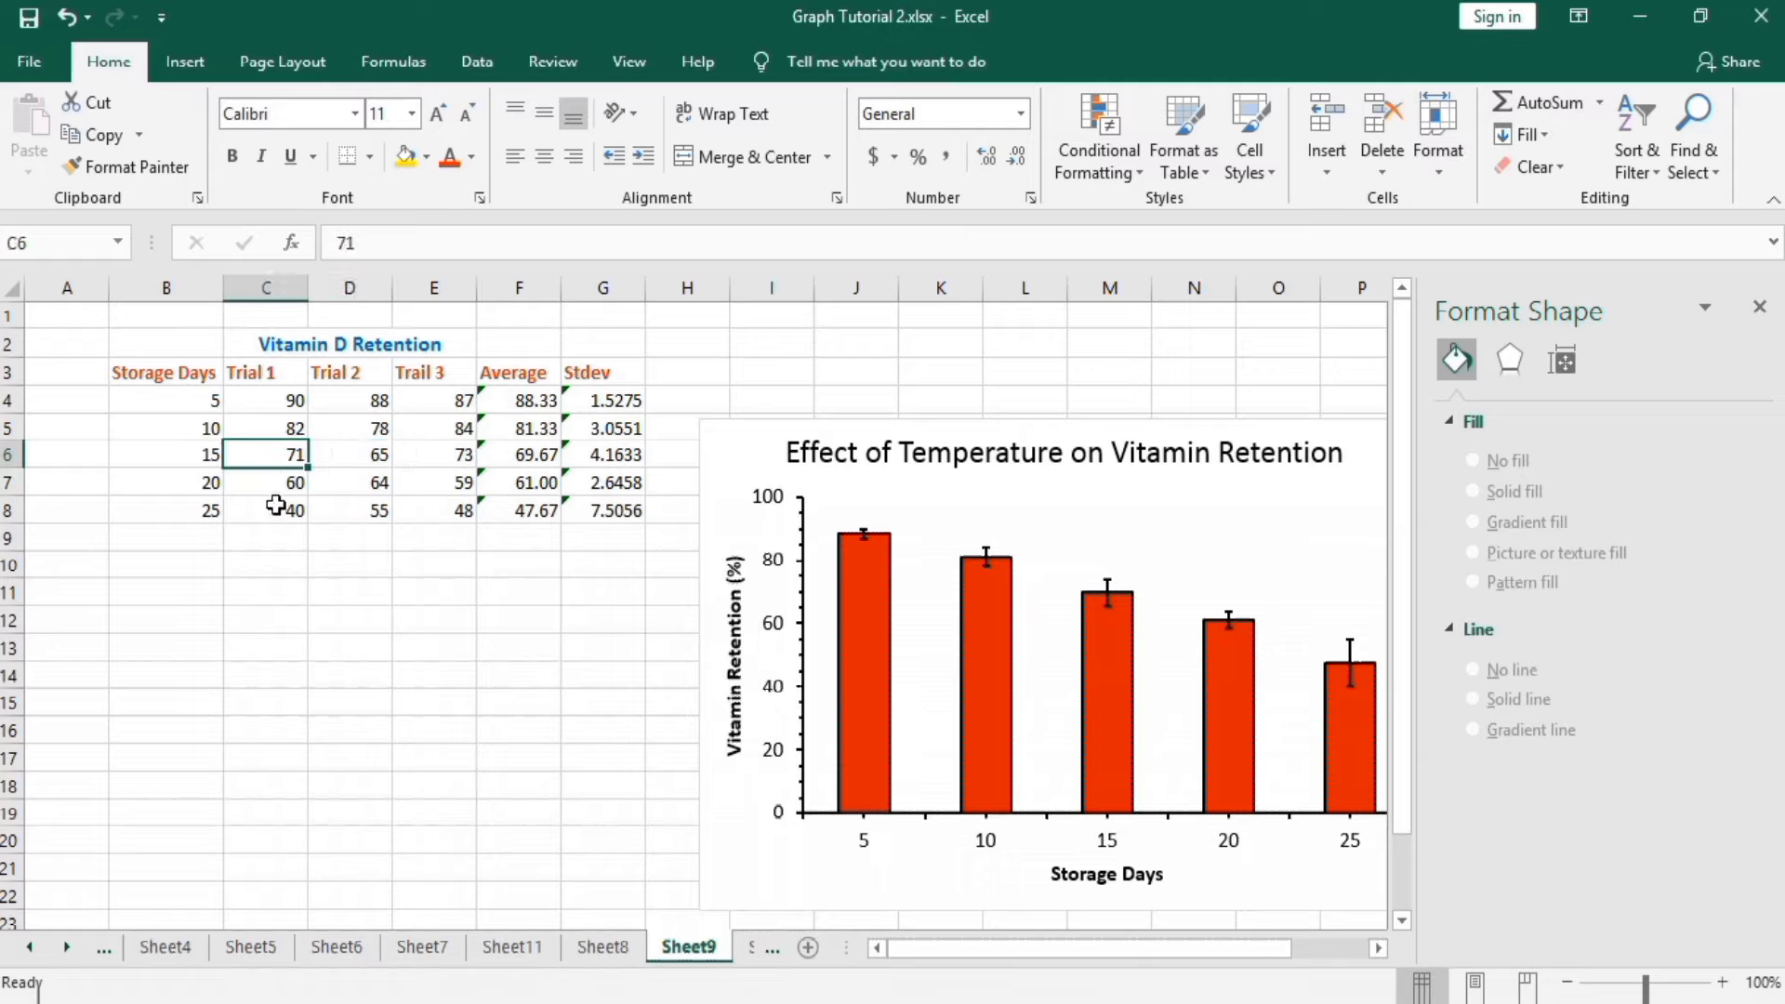
left_click(277, 517)
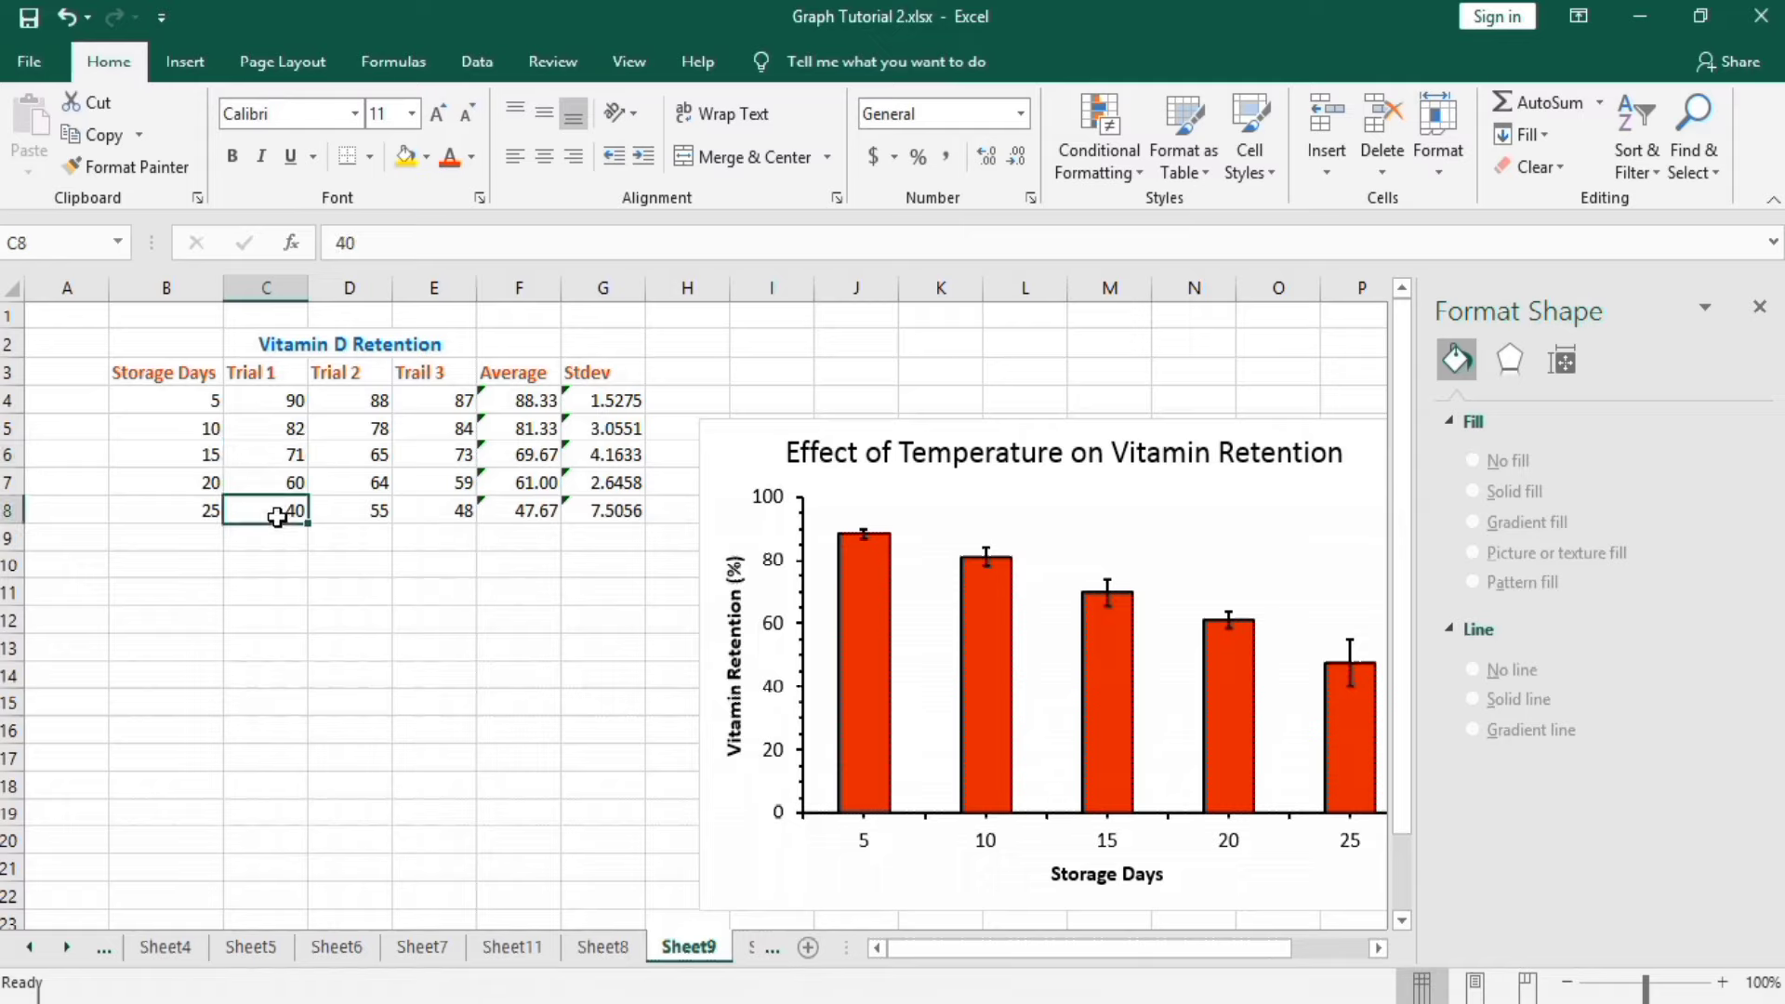
left_click(352, 523)
left_click(428, 516)
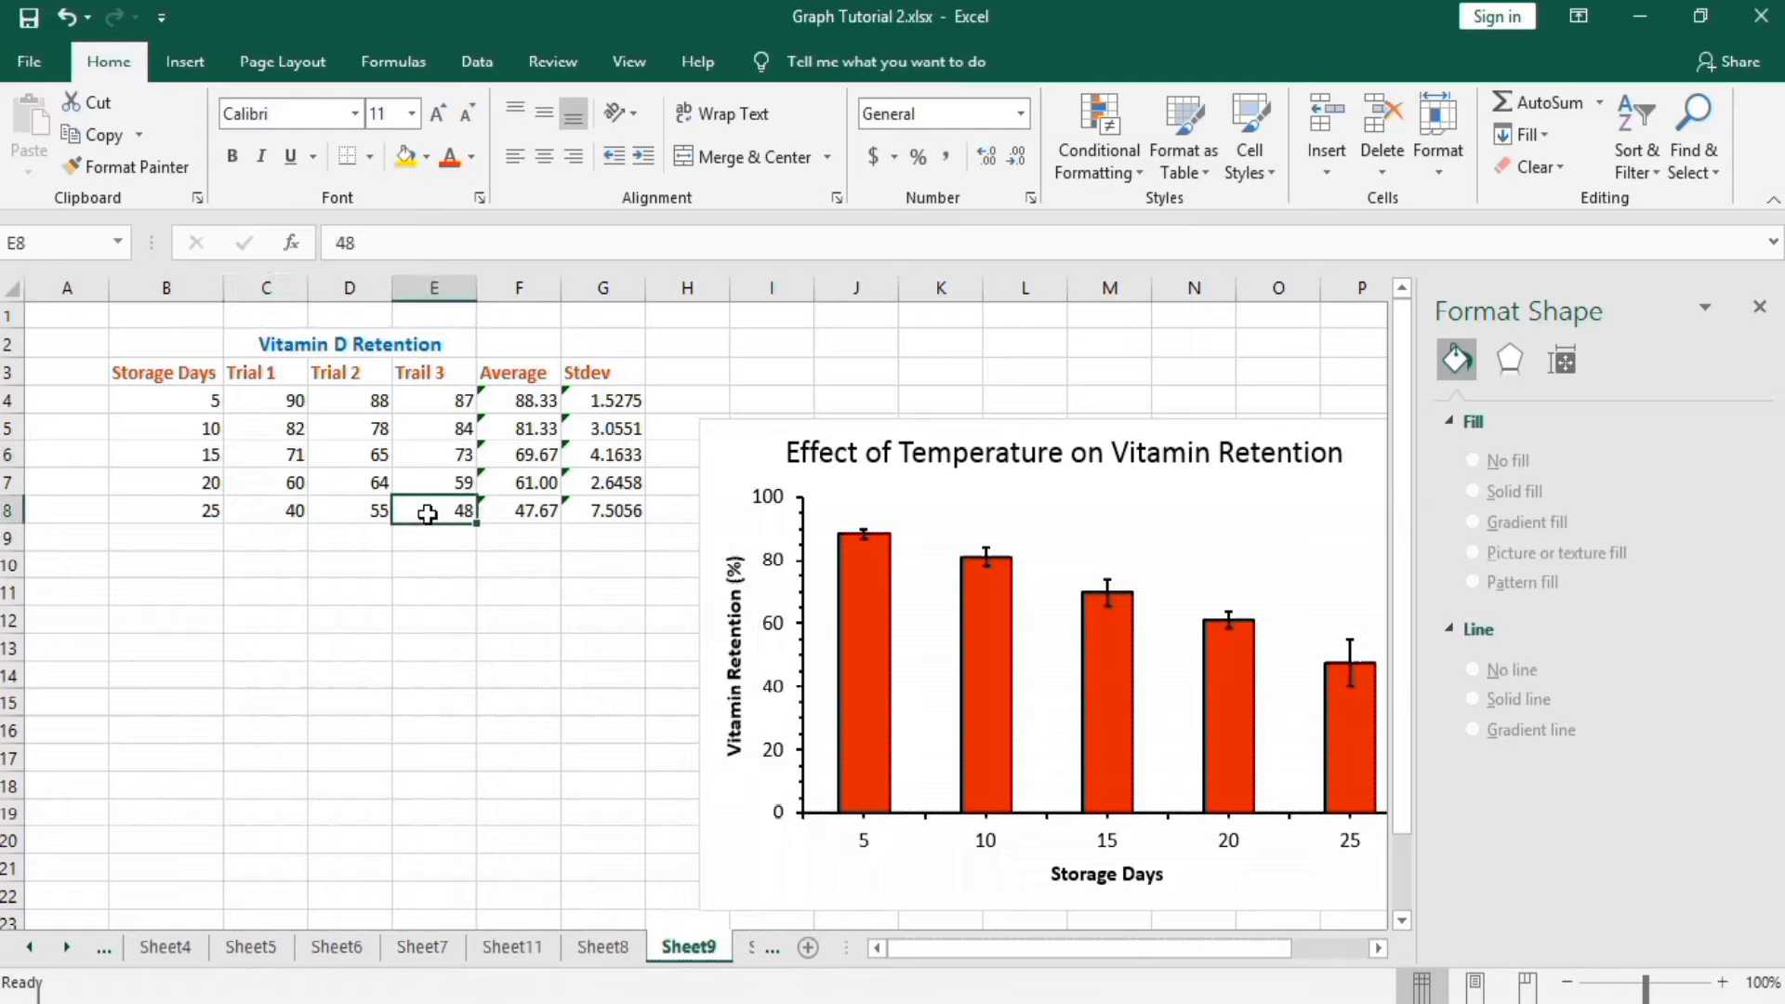